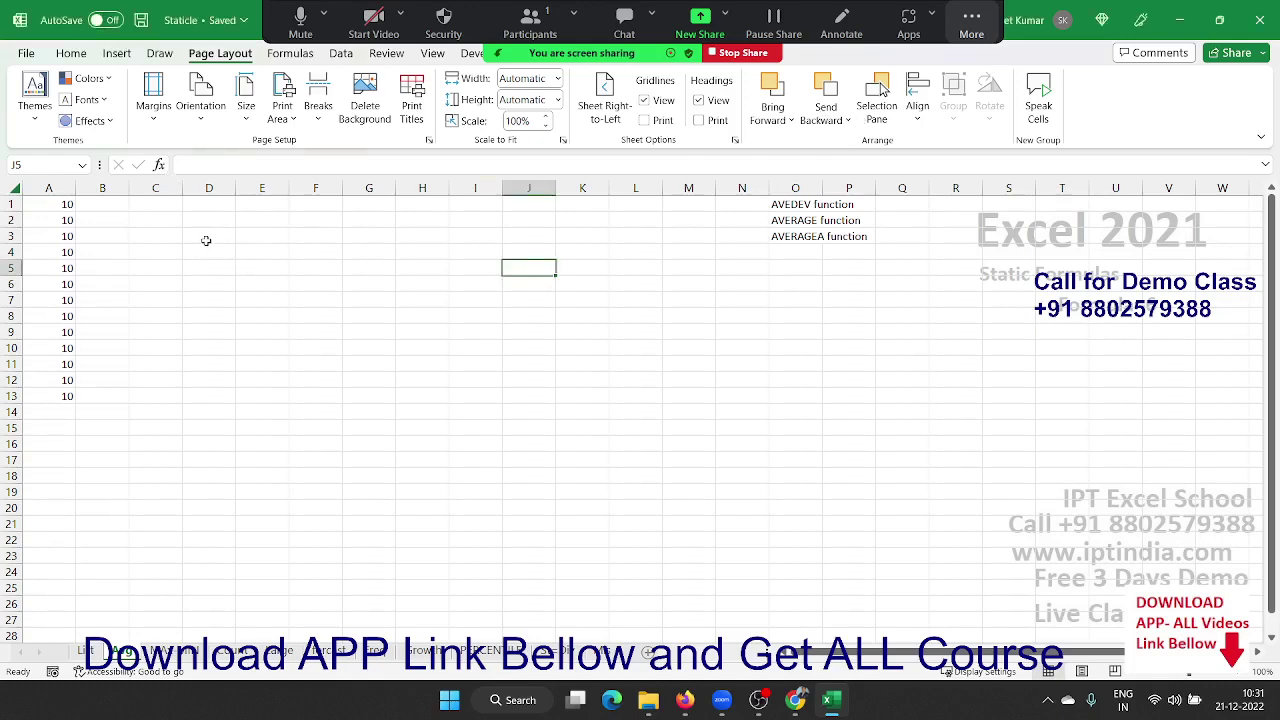
Enter =AVEDEV(A1:A13) in C2, which returns 0 because every value is 10
left_click(169, 217)
type("=")
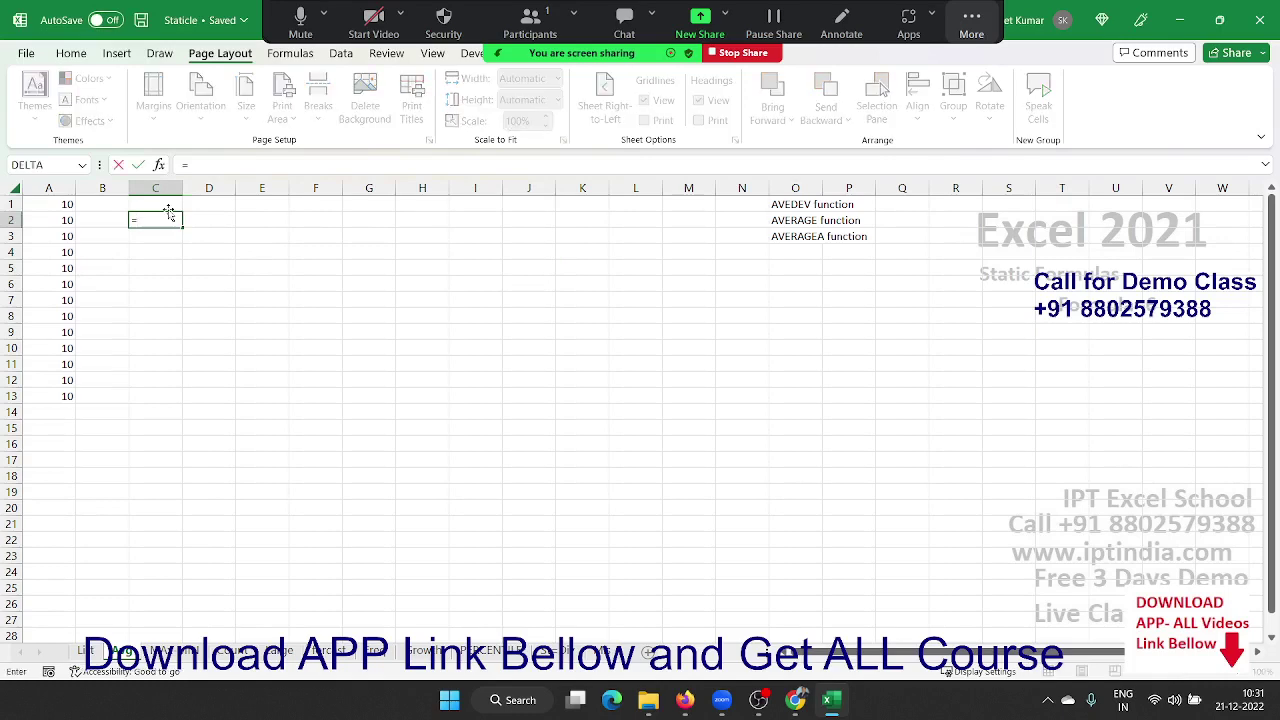
type("va")
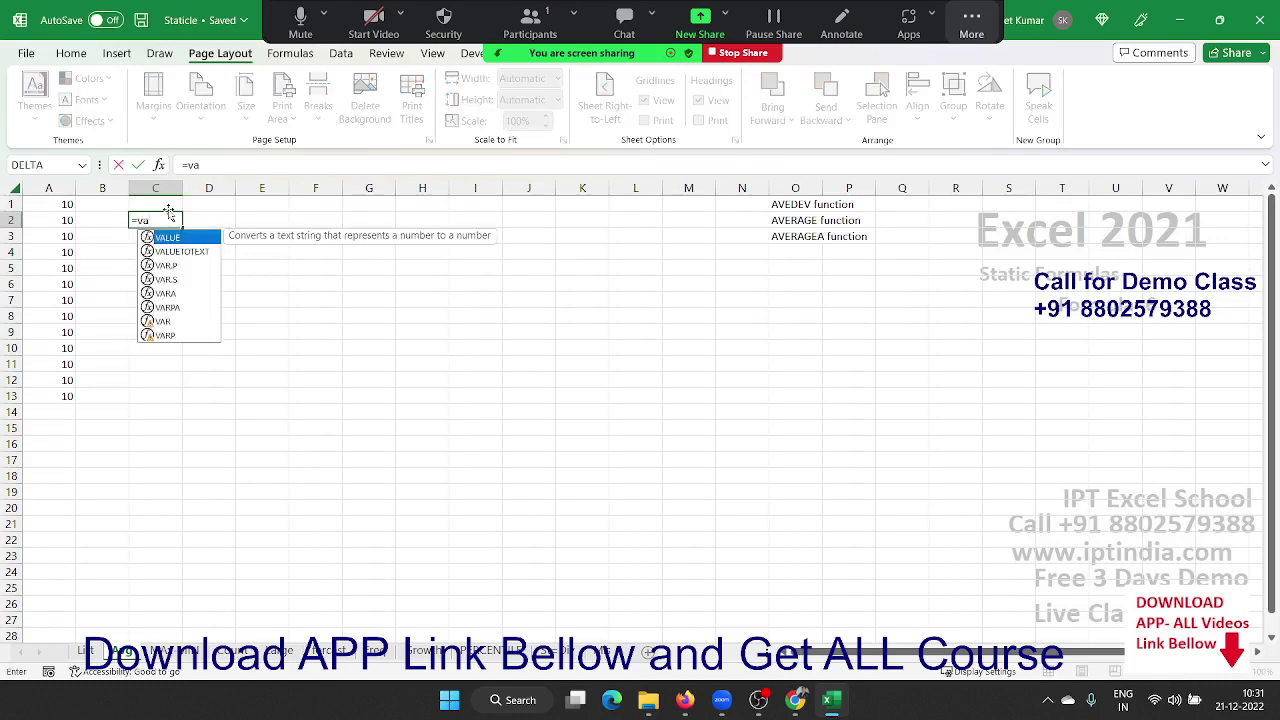
key("BackSpace")
key("BackSpace")
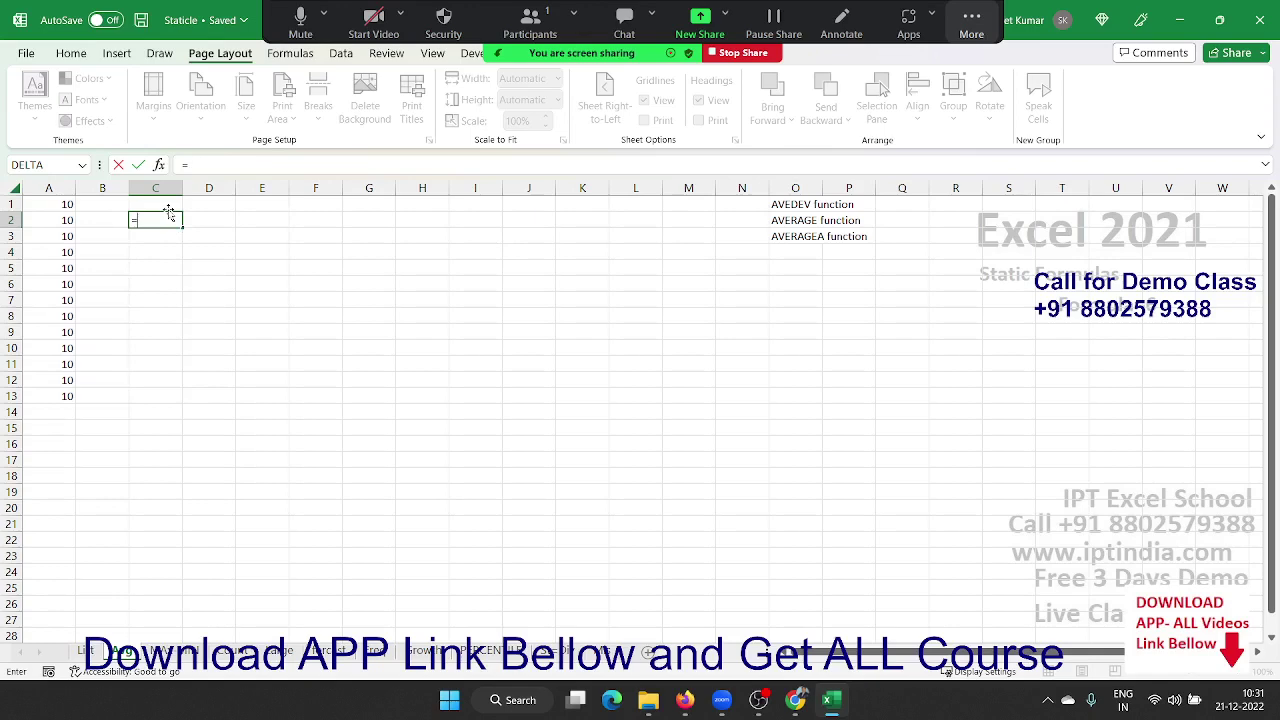
type("av")
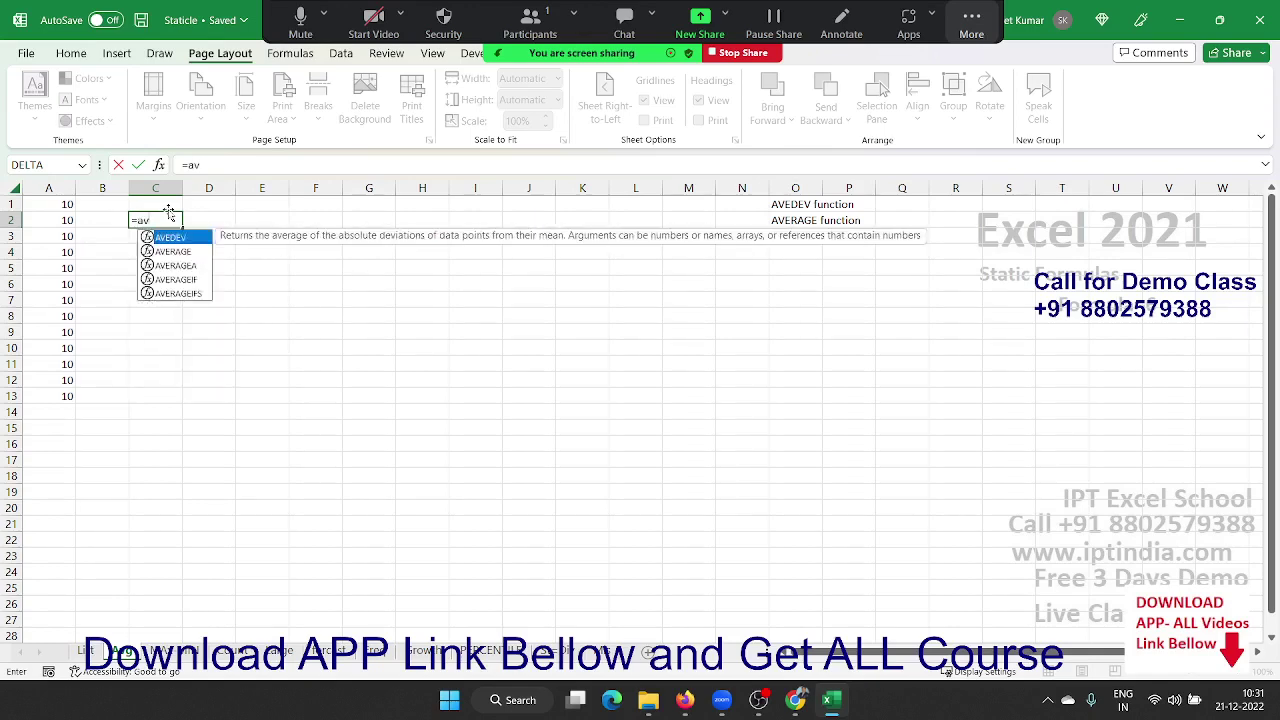
key("Tab")
key("Left")
key("Left")
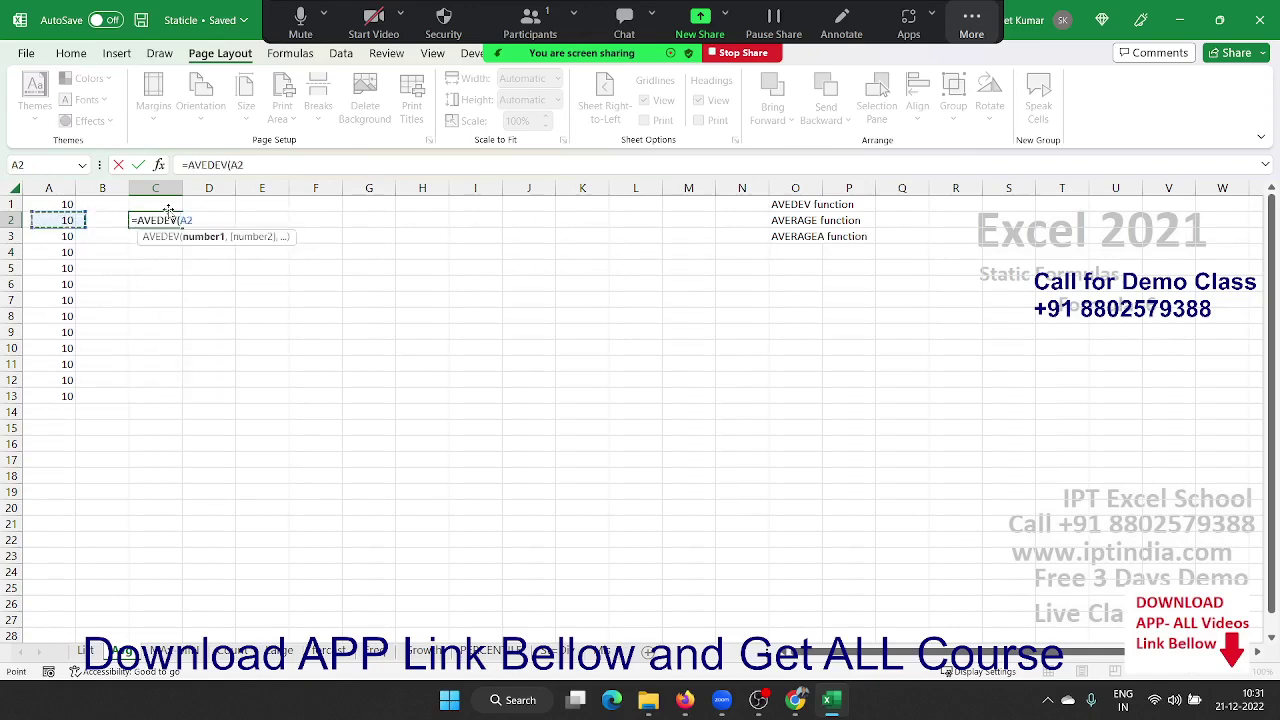
key("Up")
key("ctrl+shift+Down")
key("Return")
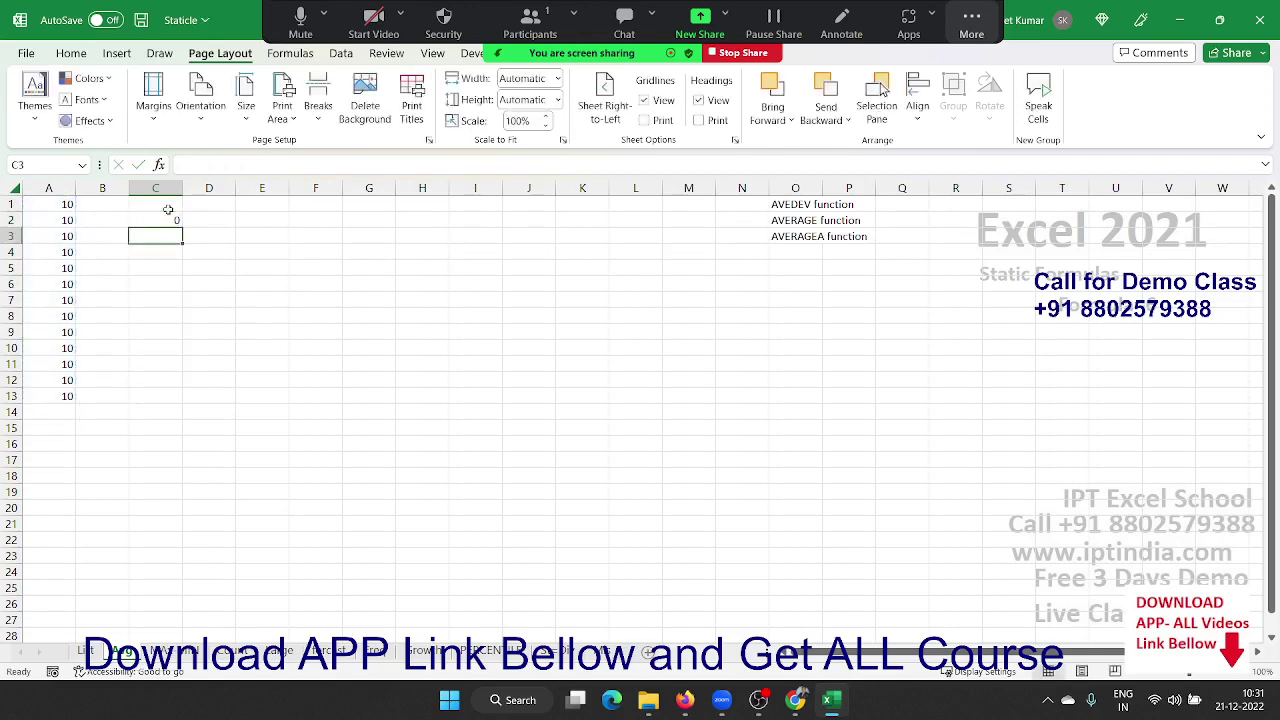
key("Up")
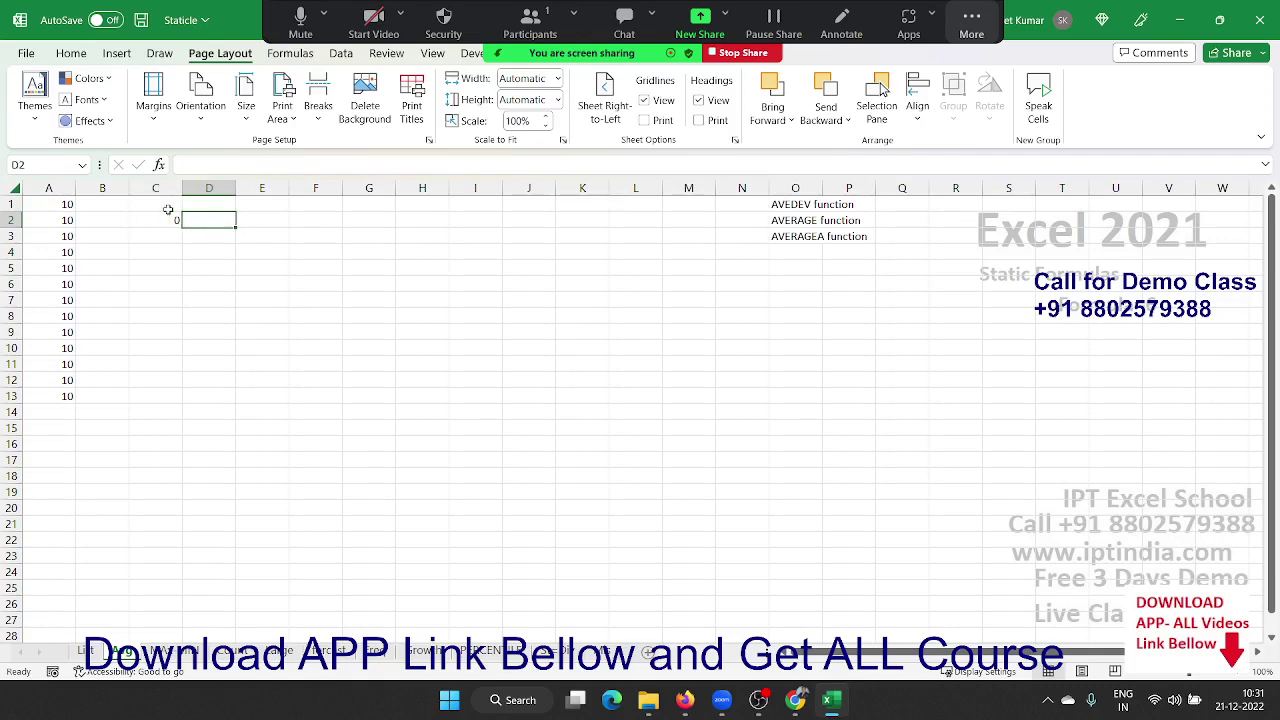
Enter =AVERAGE(A1:A13) in C3
key("Down")
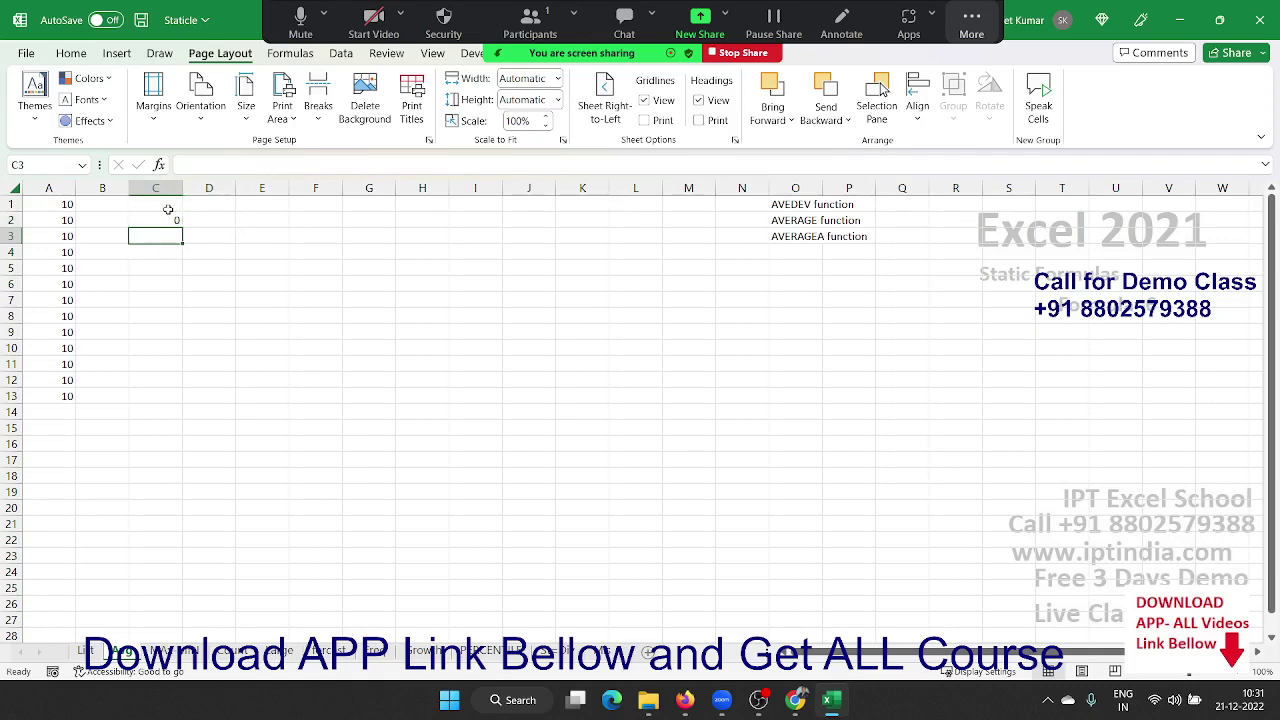
type("=av")
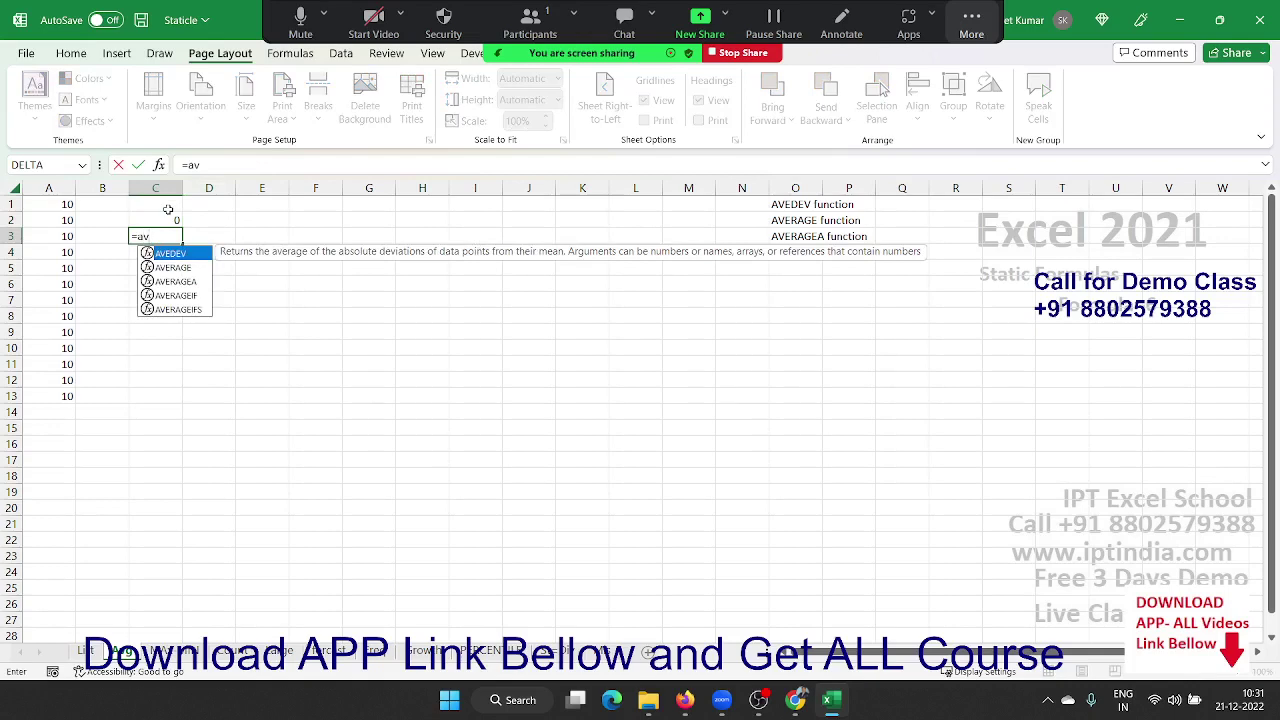
key("Down")
key("Tab")
key("Left")
key("Up")
key("Left")
key("Up")
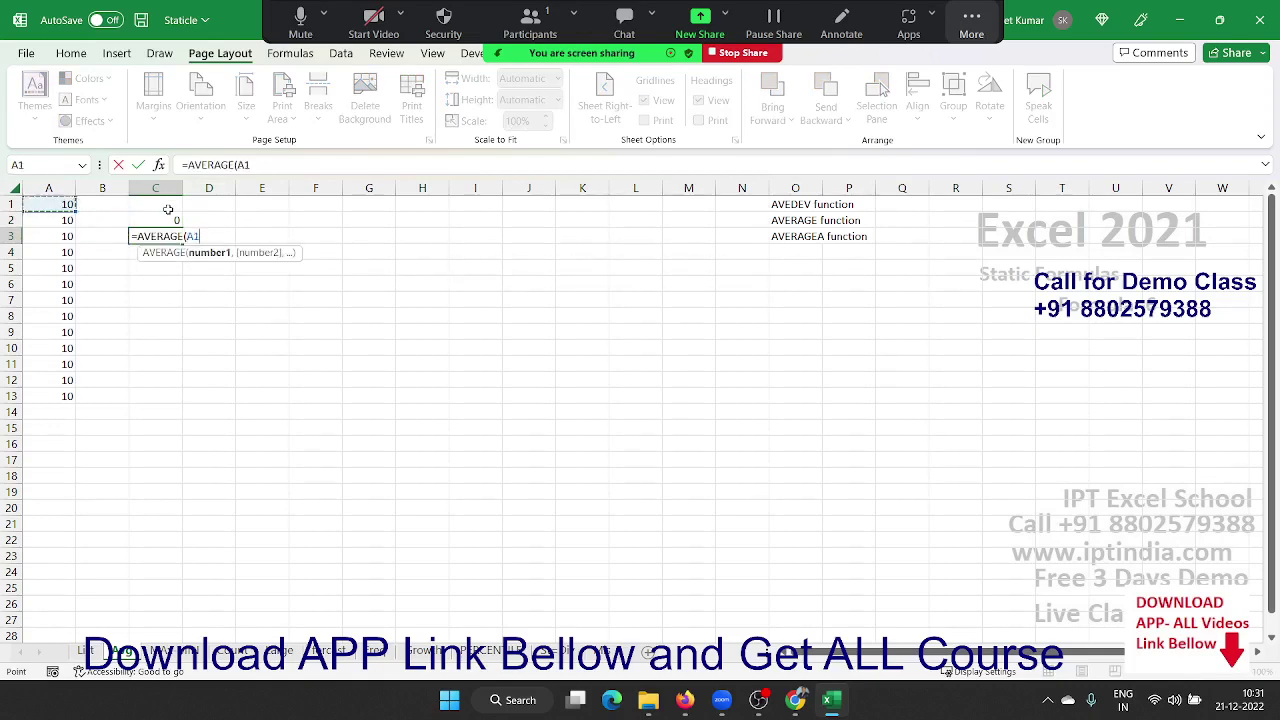
key("ctrl+shift+Down")
key("Return")
Enter =AVERAGEA(A1:A13) in C4
type("=")
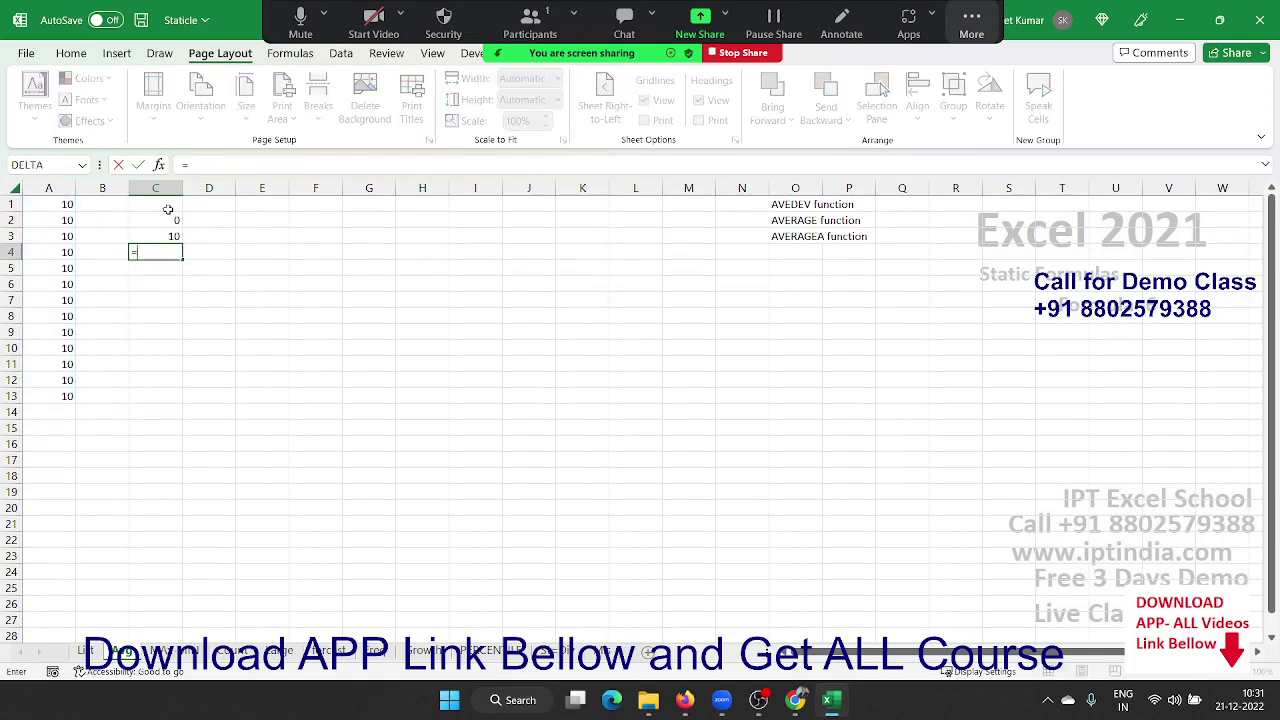
type("av")
key("Down")
key("Down")
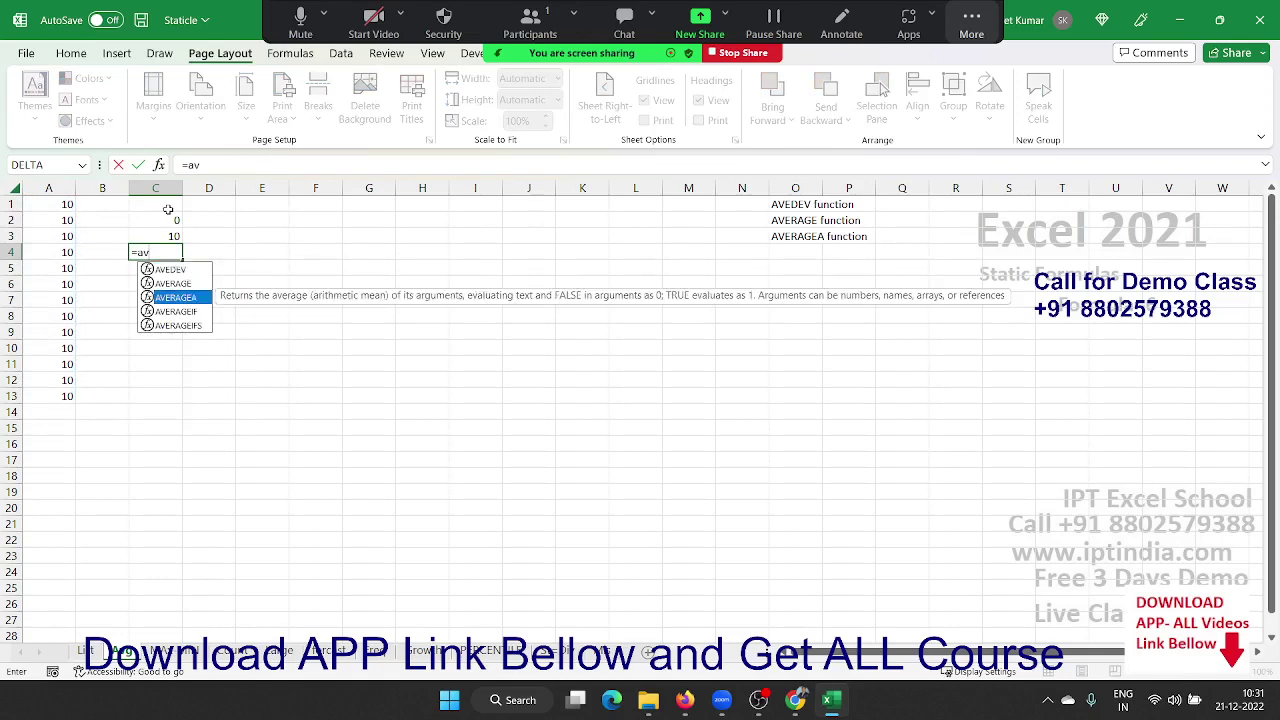
key("Tab")
key("Left")
key("Left")
key("Up")
key("Up")
key("Up")
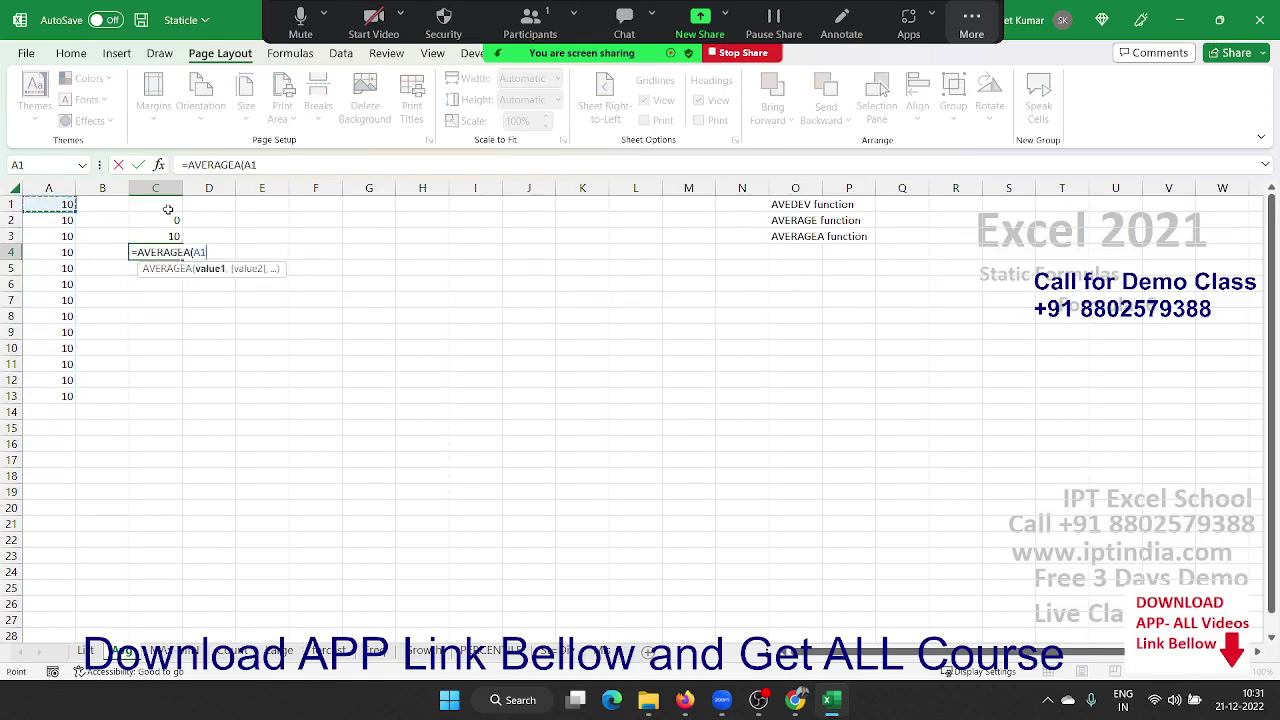
key("ctrl+shift+Down")
key("Return")
Compare the AVERAGE formula in C3 with the AVERAGEA formula in C4, both showing 10
key("Up")
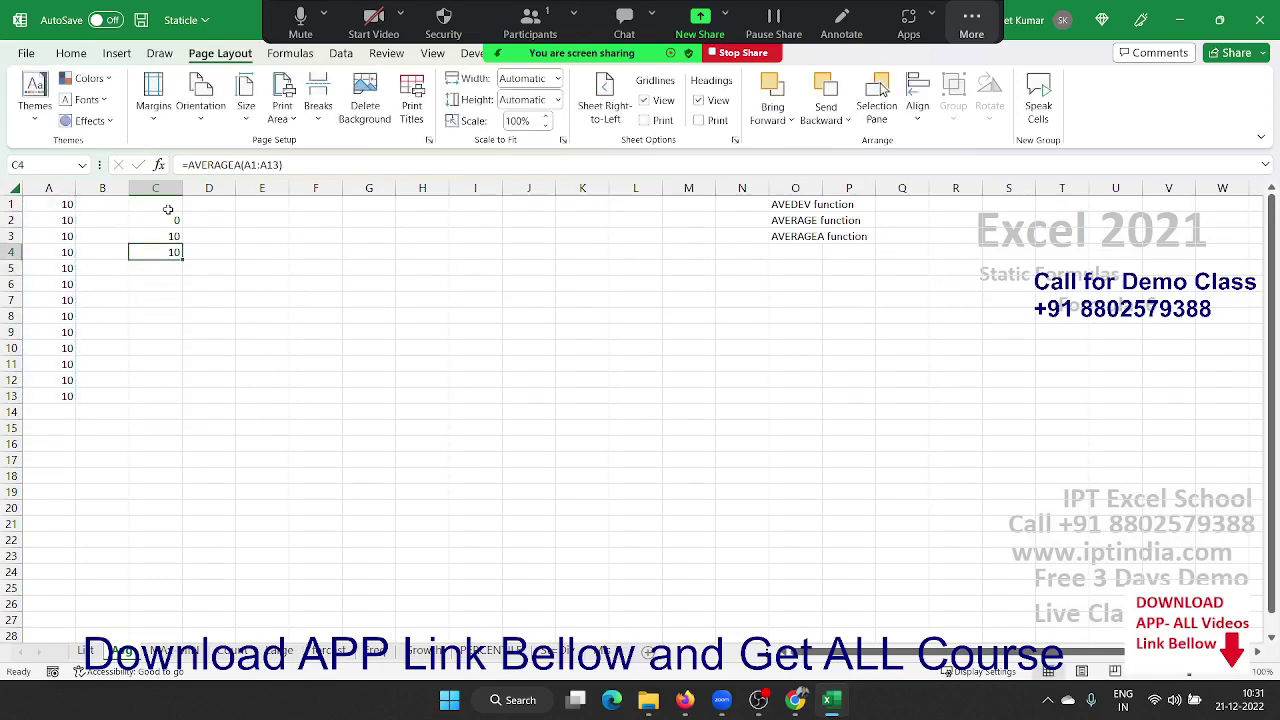
key("Up")
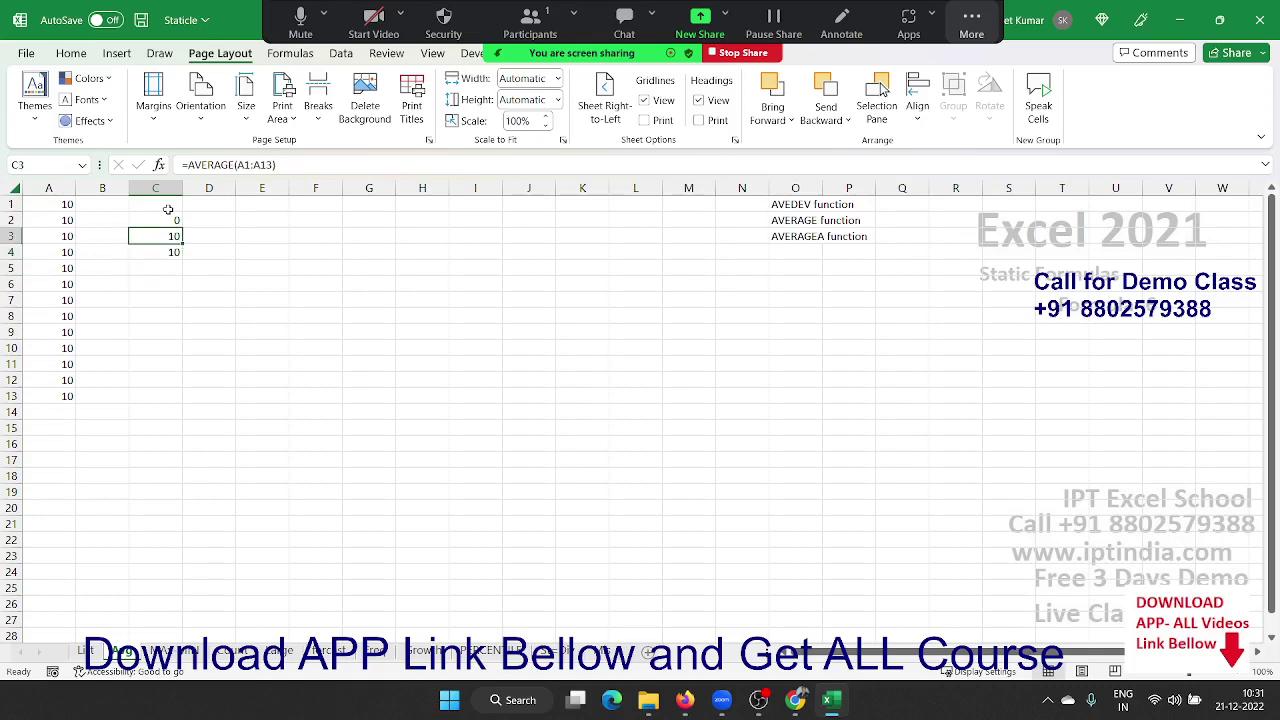
key("Down")
key("shift+Up")
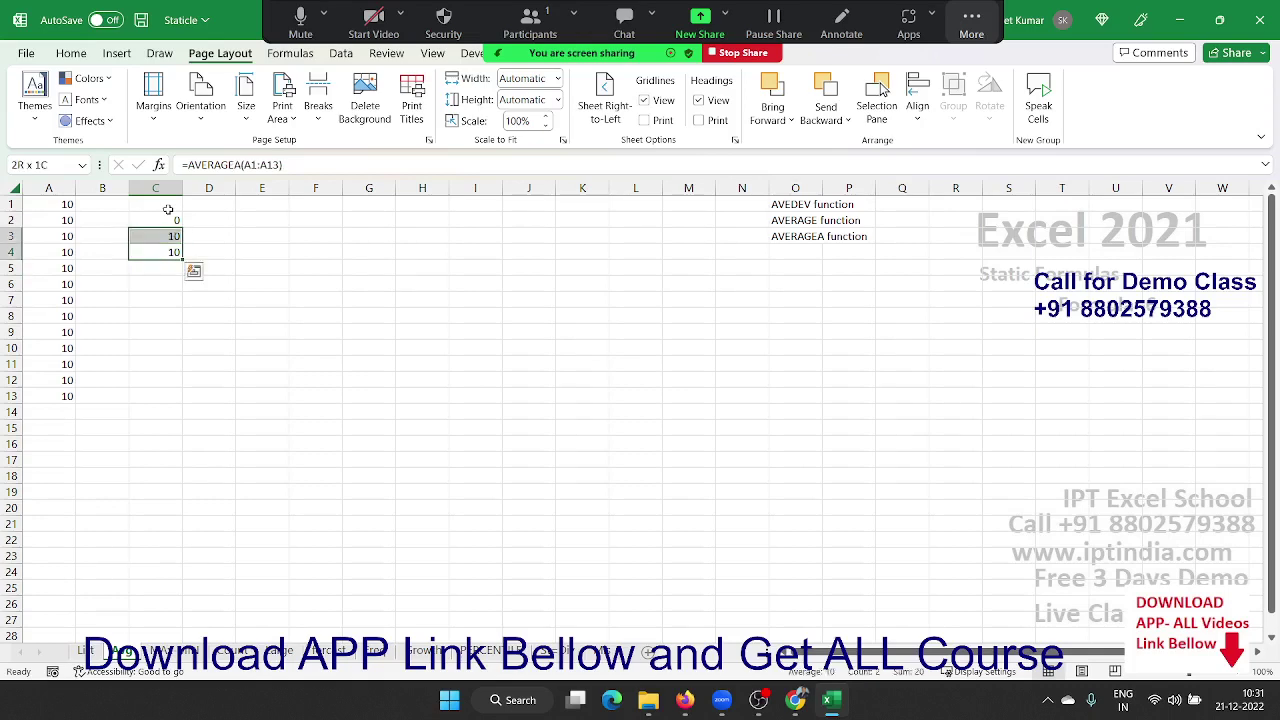
key("Up")
key("Down")
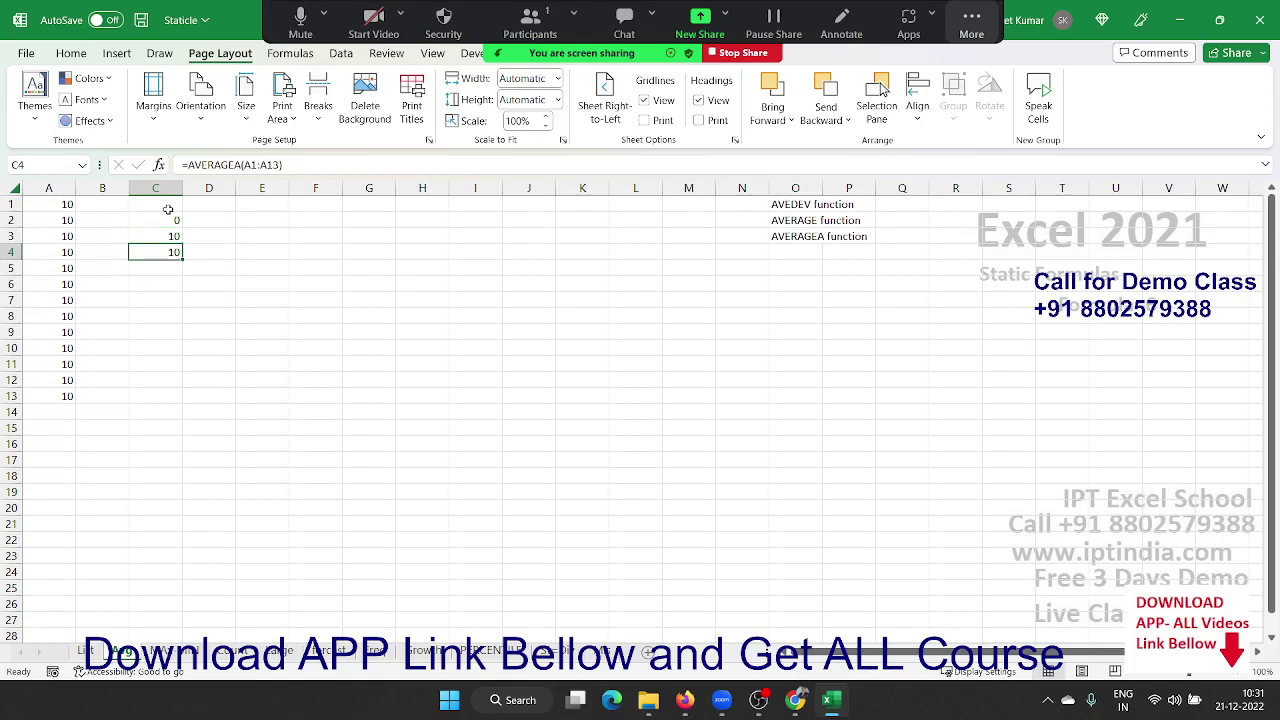
key("Up")
Select the data range A1:A13 and view its Quick Analysis suggestions
key("Left")
key("Left")
key("Up")
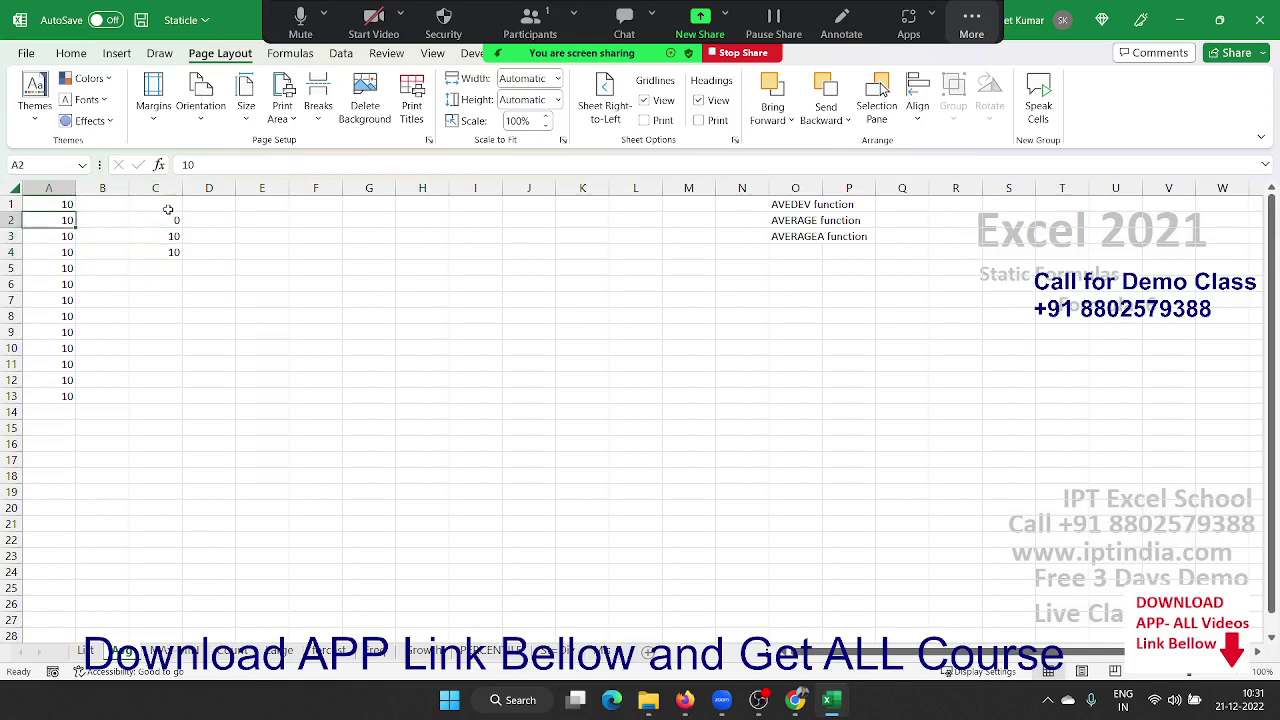
key("Up")
key("ctrl+shift+Down")
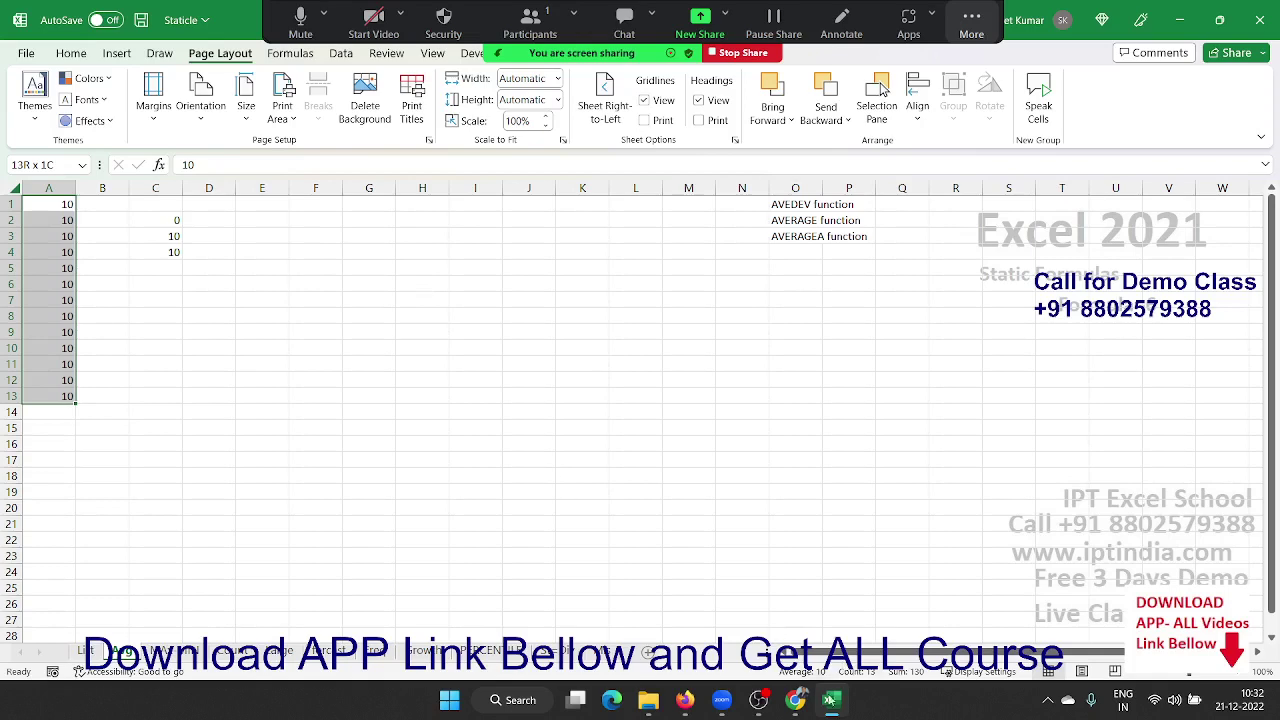
key("ctrl+q")
left_click(276, 318)
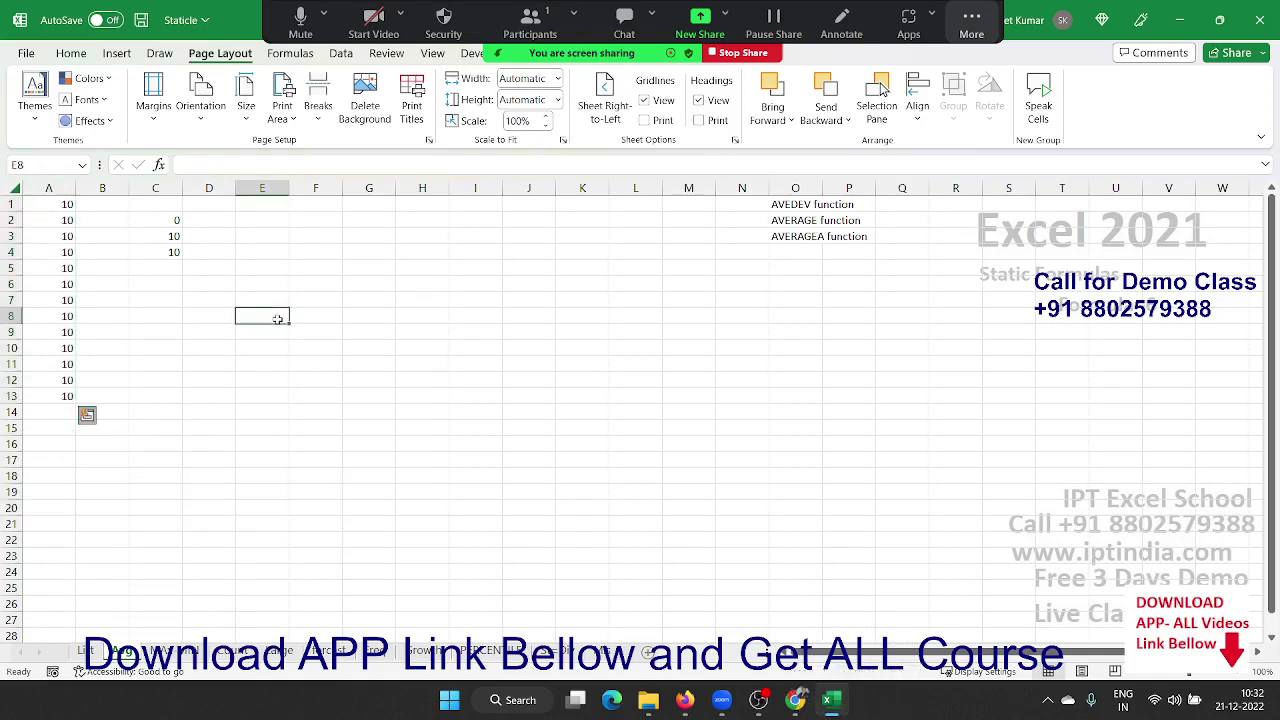
Replace the value 10 in A8 with TRUE
left_click(32, 319)
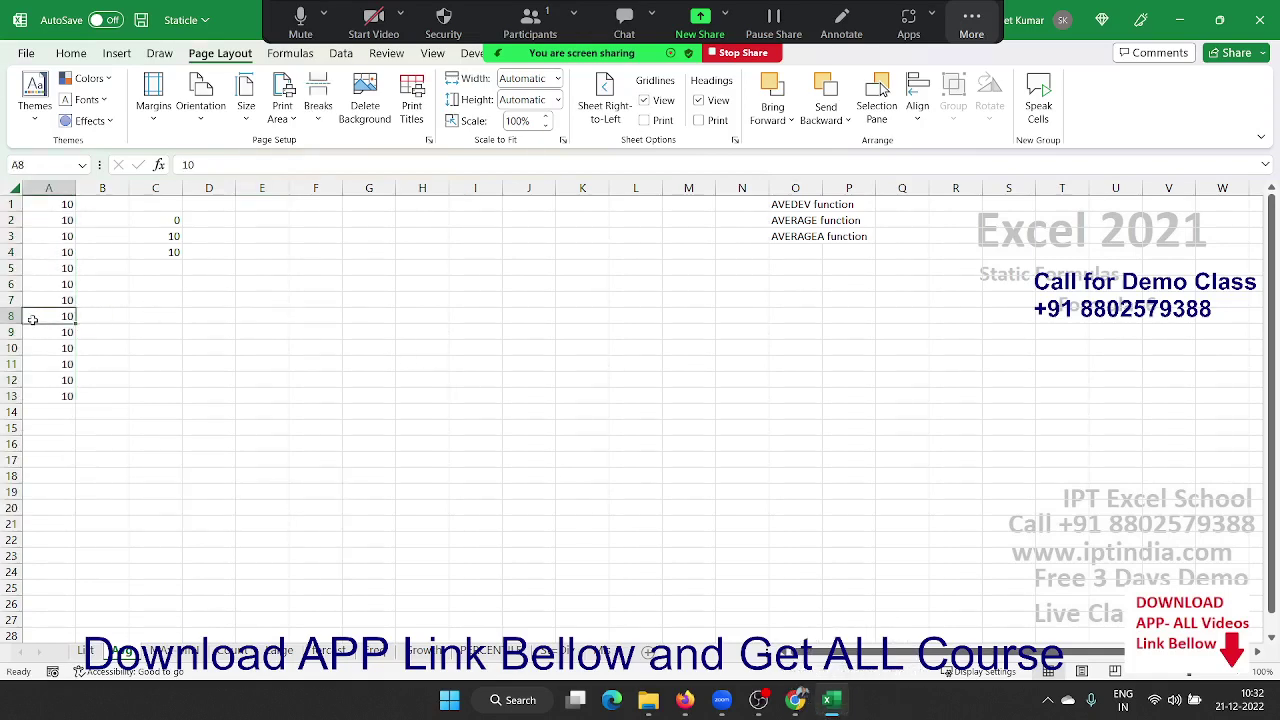
key("Delete")
type("true")
key("Return")
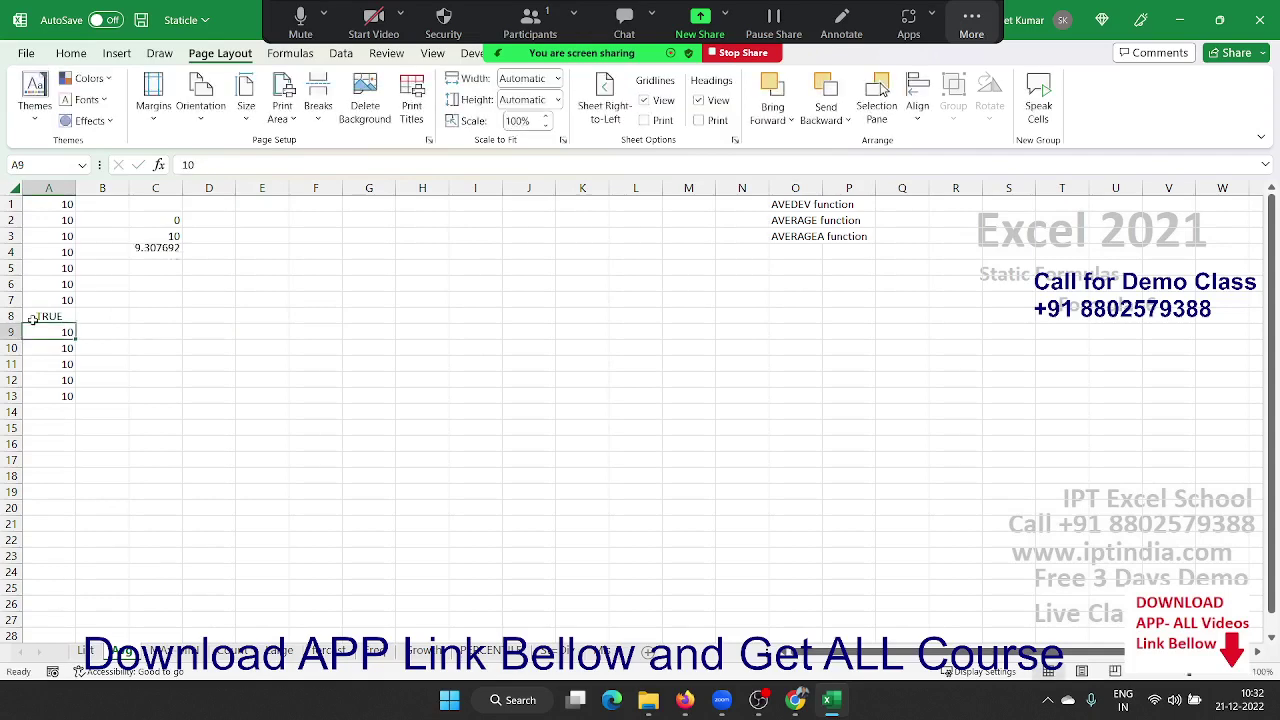
Check that AVERAGEA in C4 drops to 9.307692 while AVERAGE in C3 stays 10
left_click(131, 256)
left_click(143, 235)
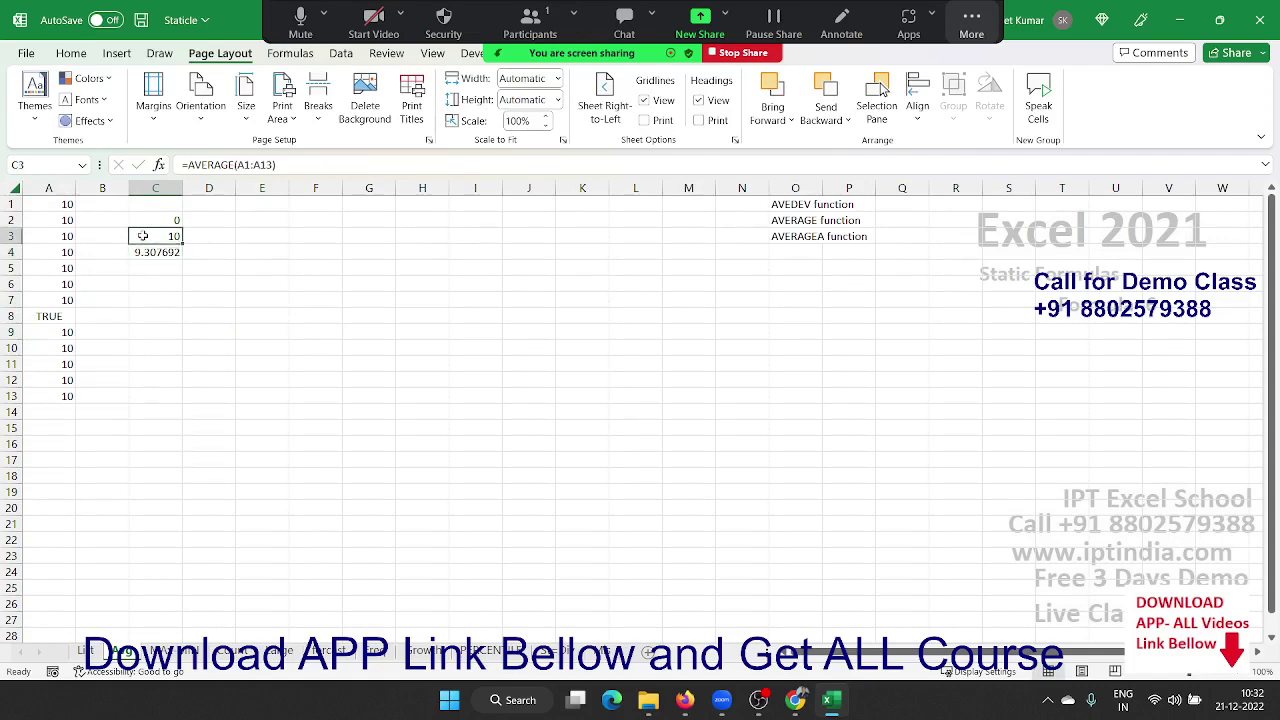
left_click(68, 304)
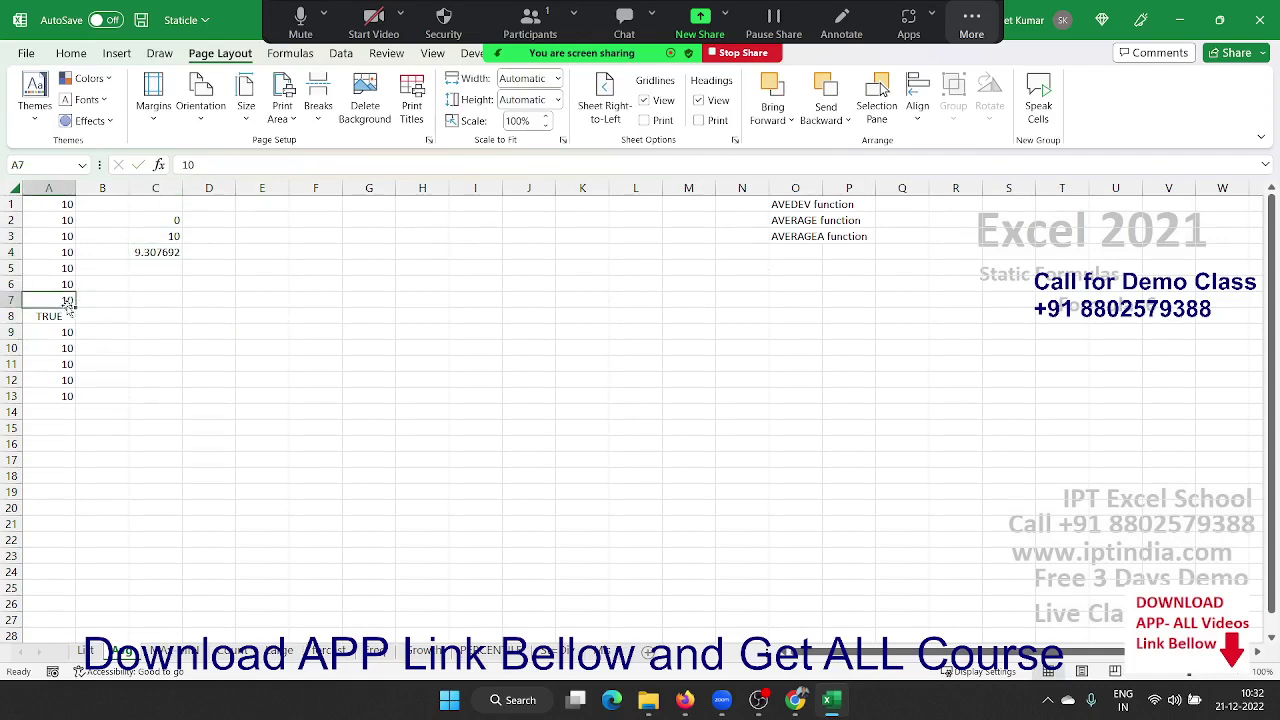
double_click(138, 252)
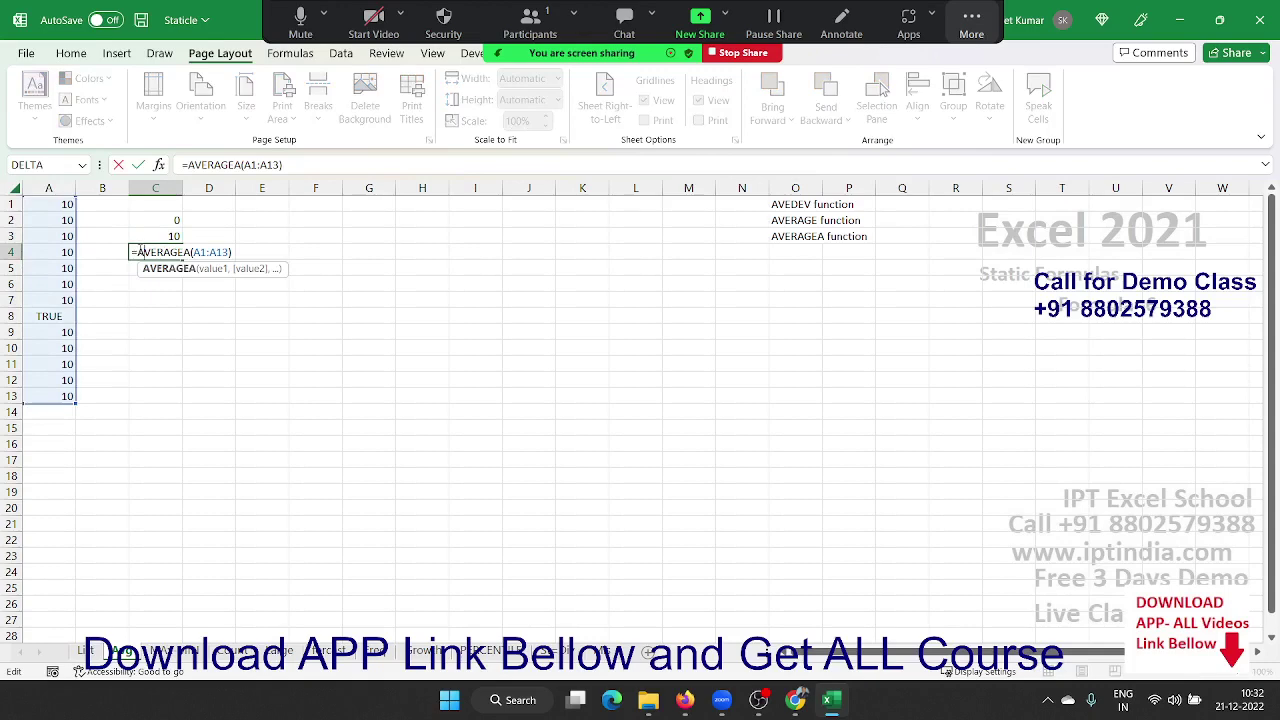
key("Escape")
left_click(113, 315)
Enter 1 in B8, then select A1:A13 and view its Quick Analysis suggestions
type("1")
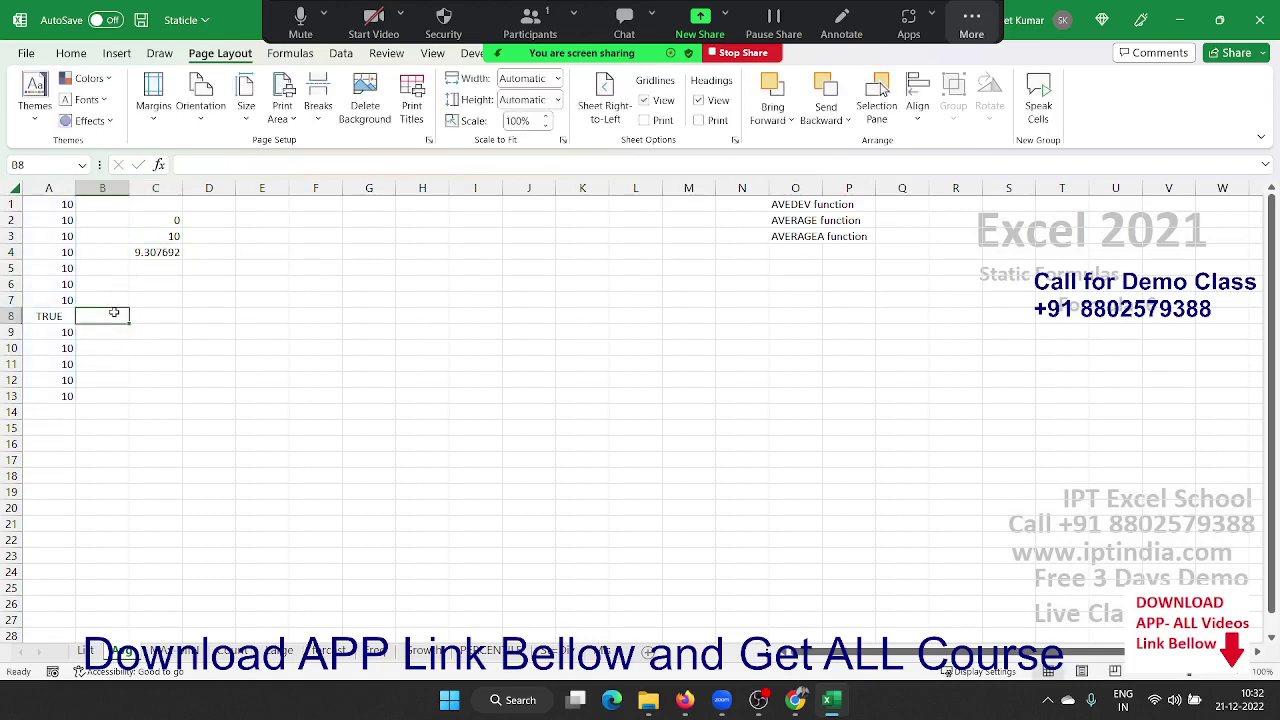
key("Left")
key("Up")
key("Up")
key("Up")
key("Up")
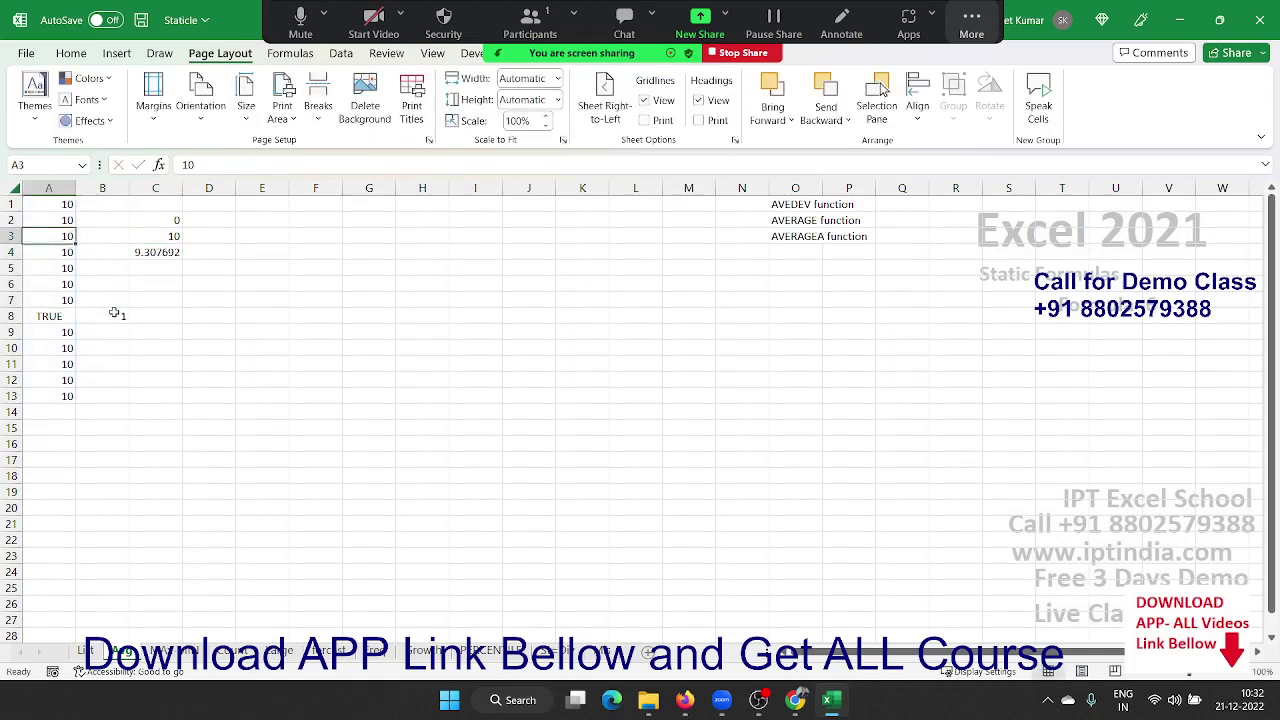
key("Up")
key("Up")
key("Up")
key("ctrl+shift+Down")
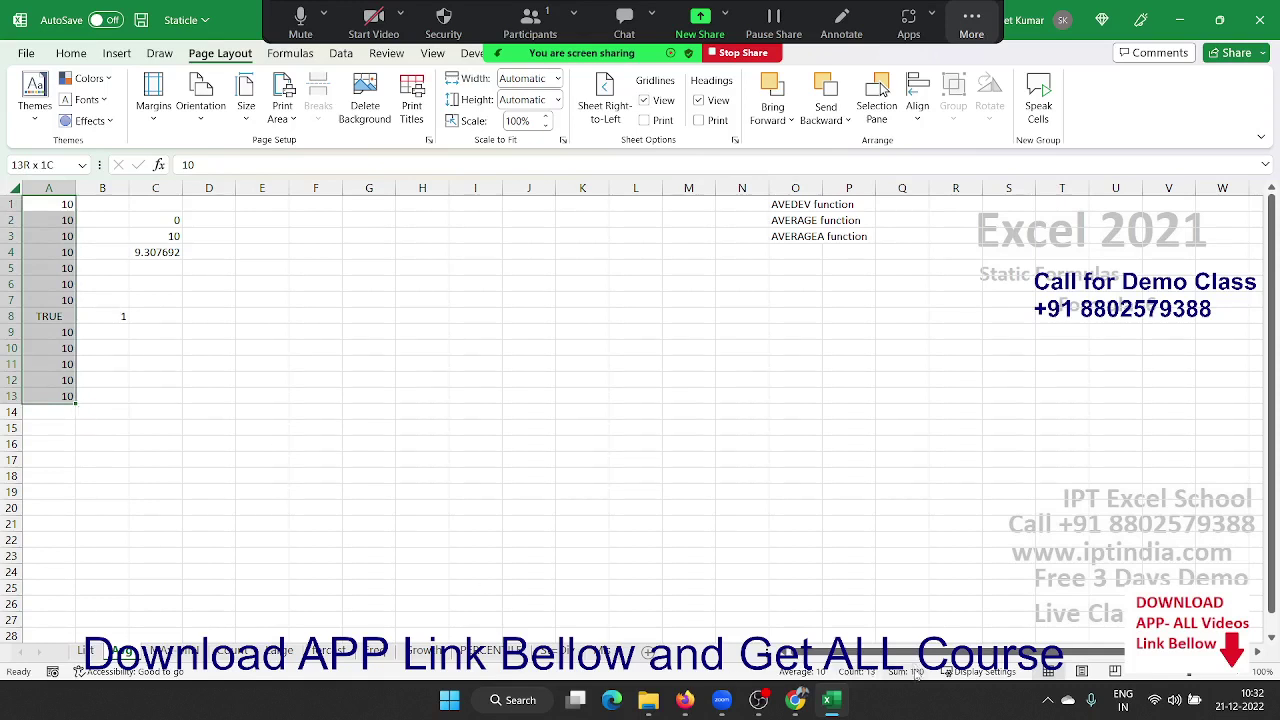
key("ctrl+q")
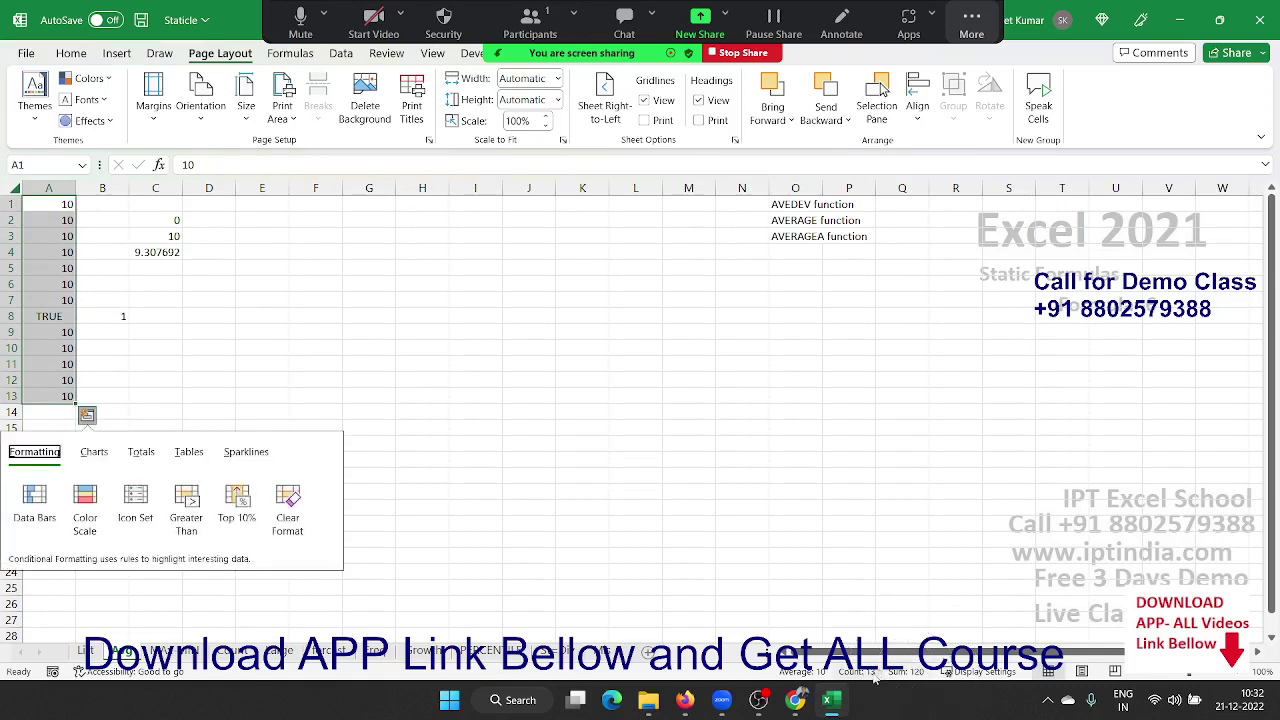
left_click(178, 271)
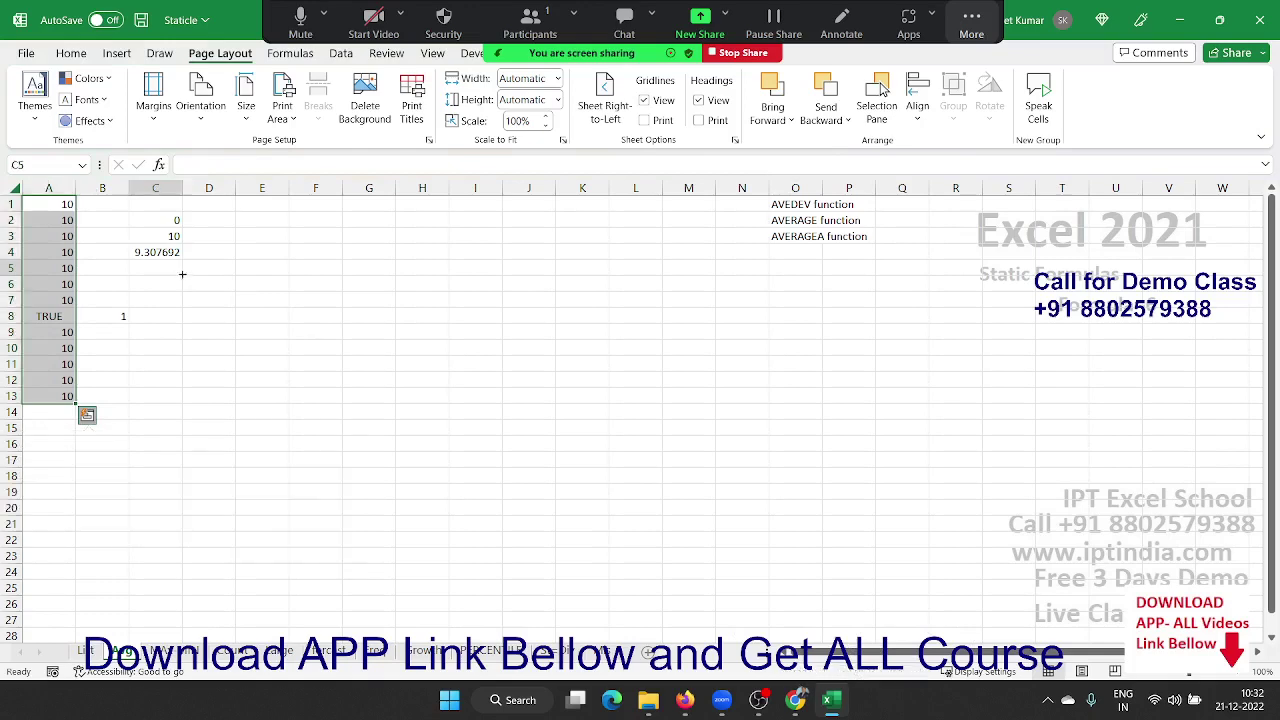
Review the AVERAGEA, AVERAGE and AVEDEV formulas in C4, C3 and C2
left_click(172, 251)
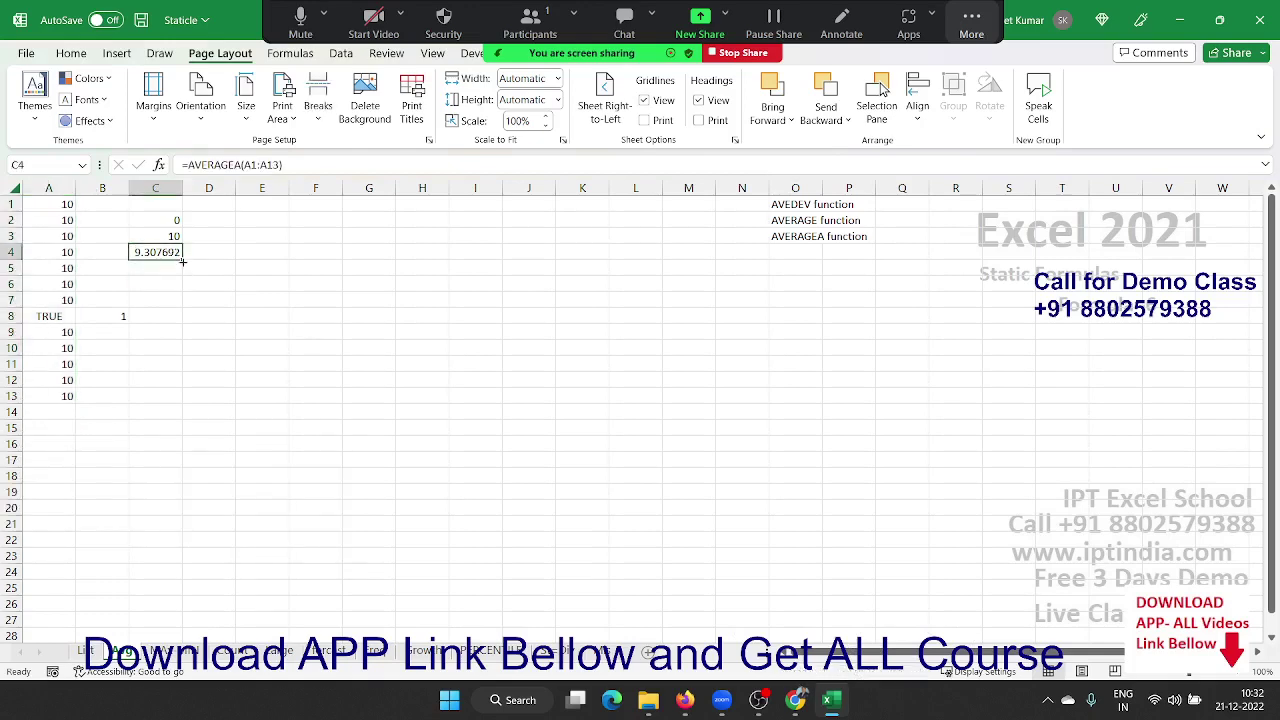
key("Up")
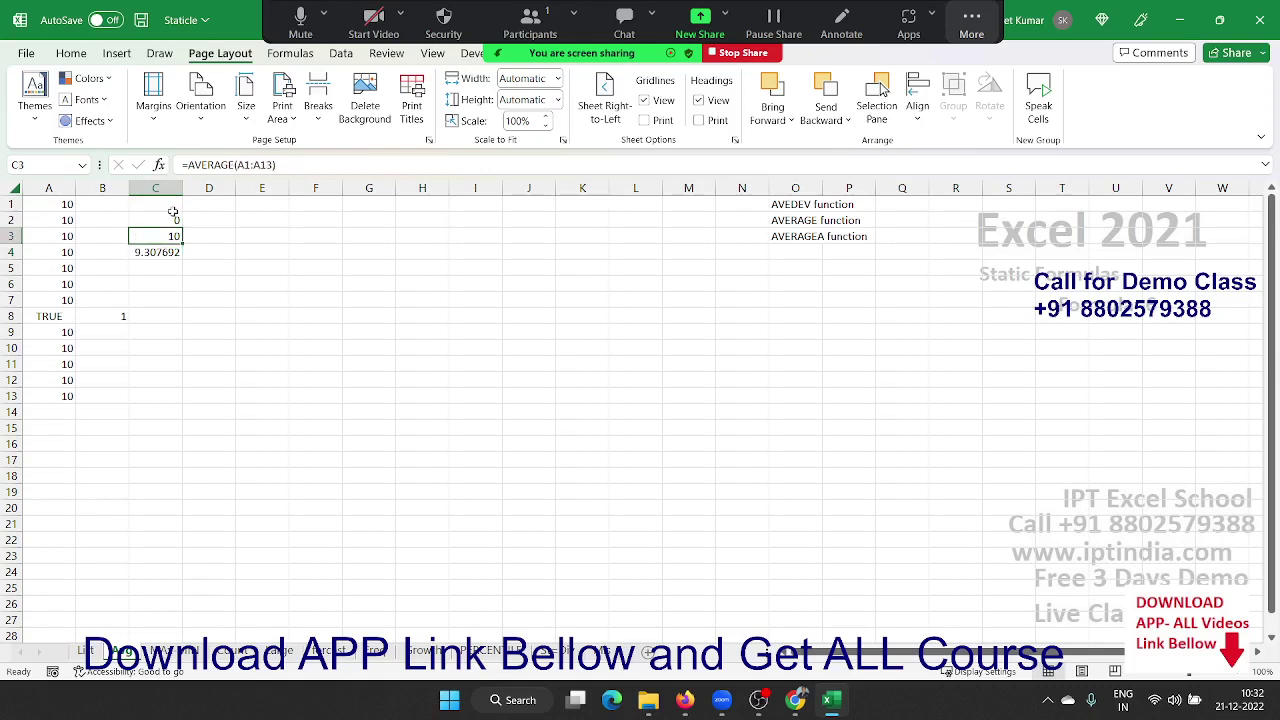
left_click(174, 221)
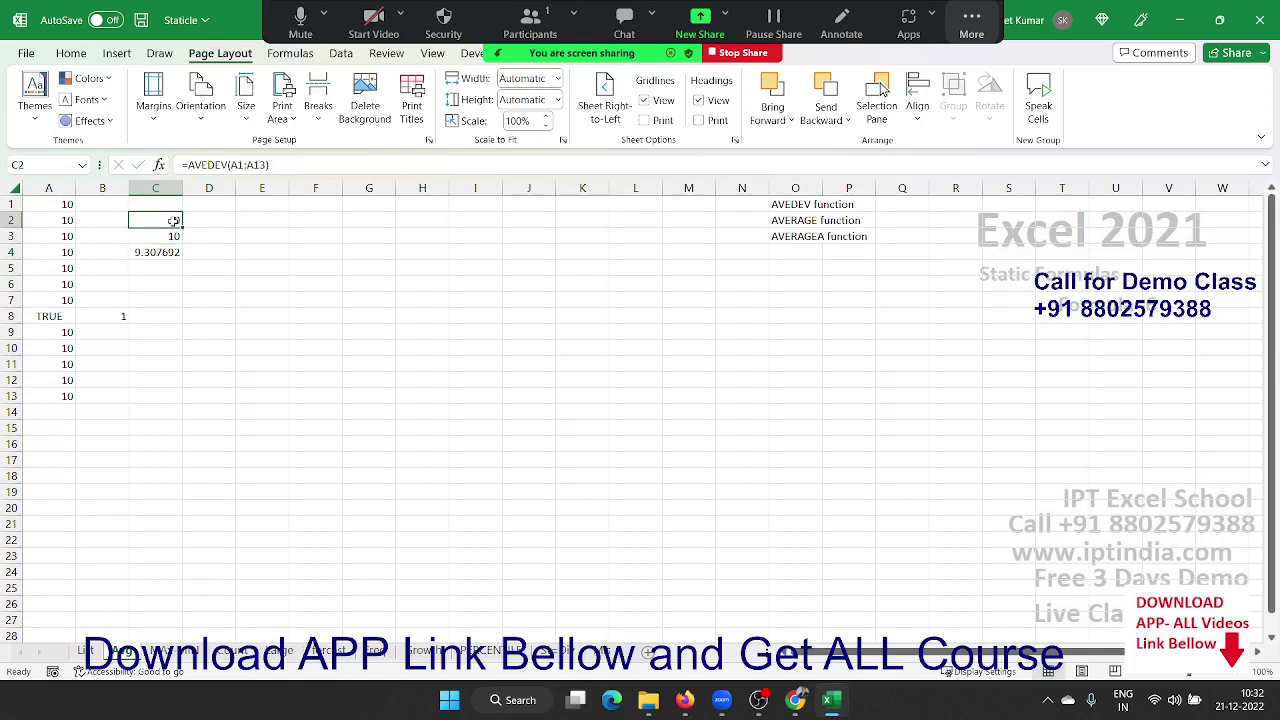
left_click(971, 22)
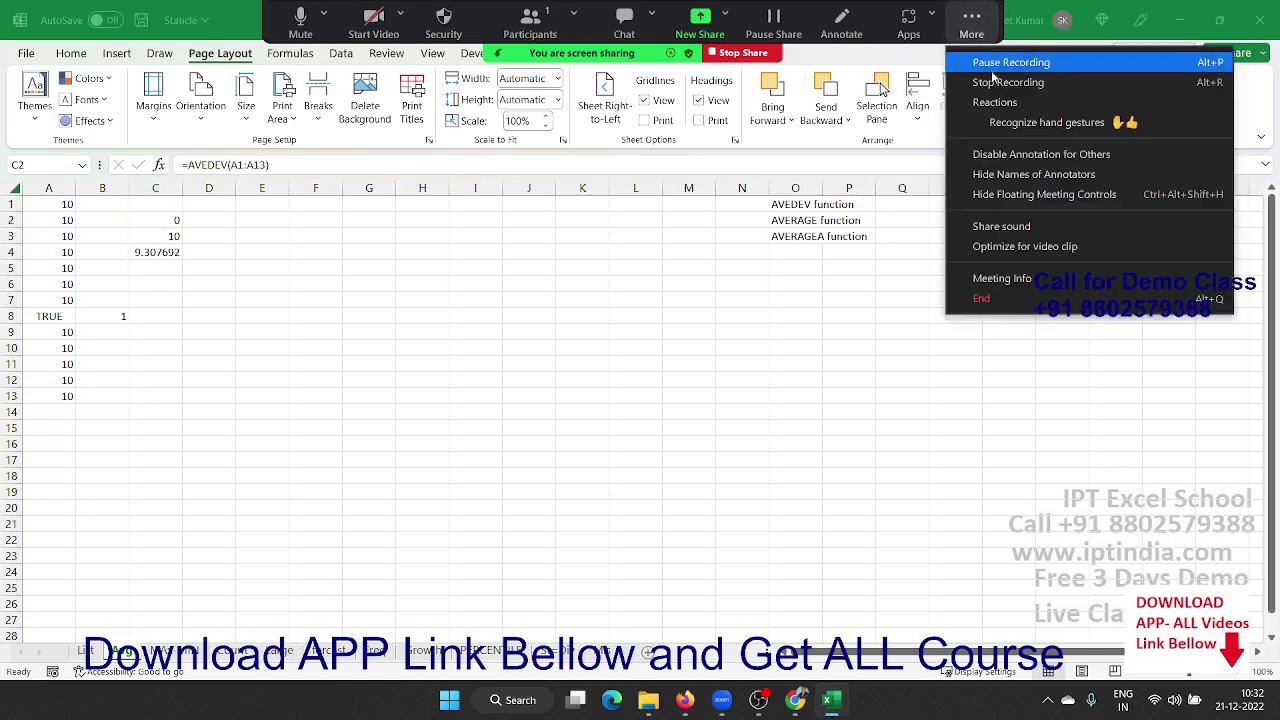
left_click(1000, 66)
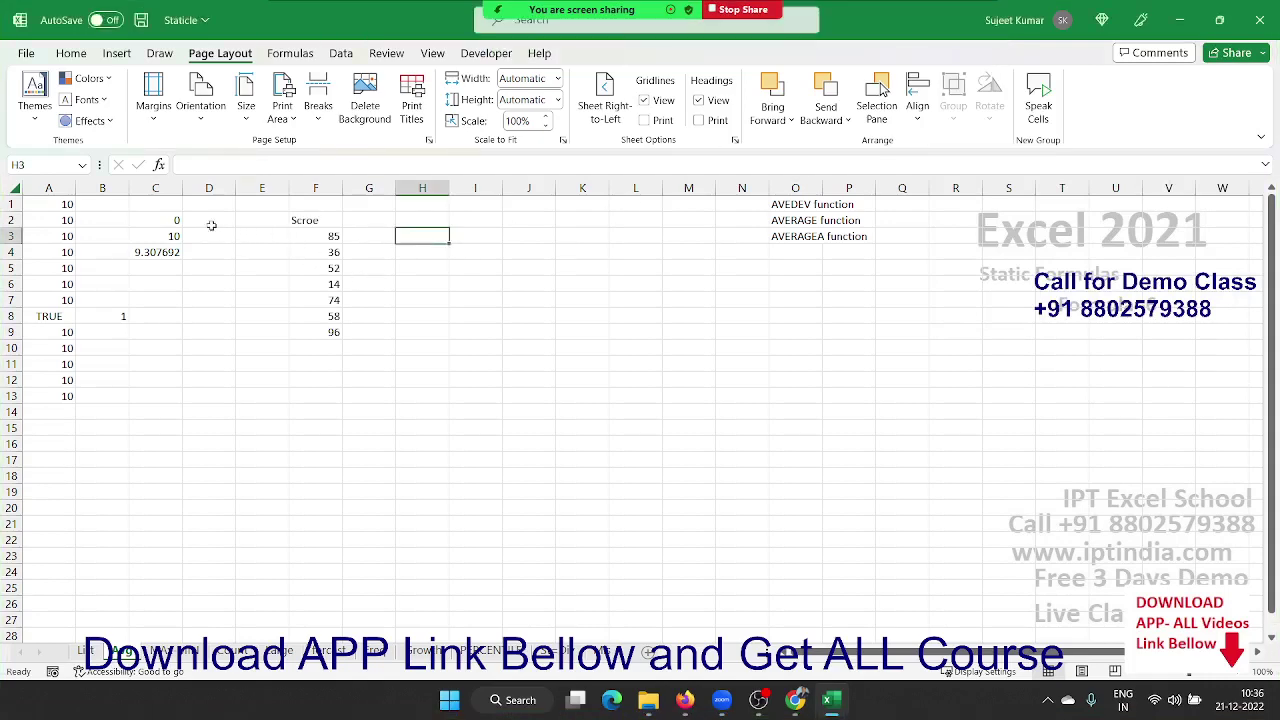
left_click(174, 220)
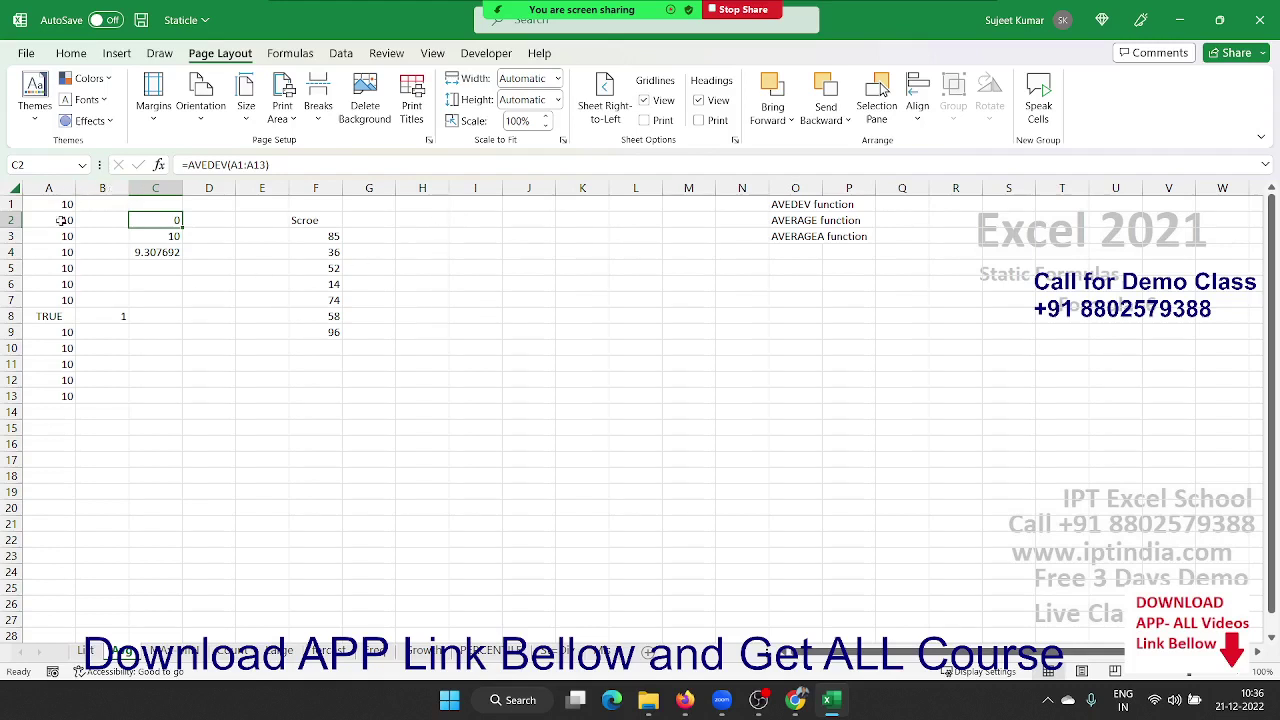
left_click_drag(60, 204, 48, 322)
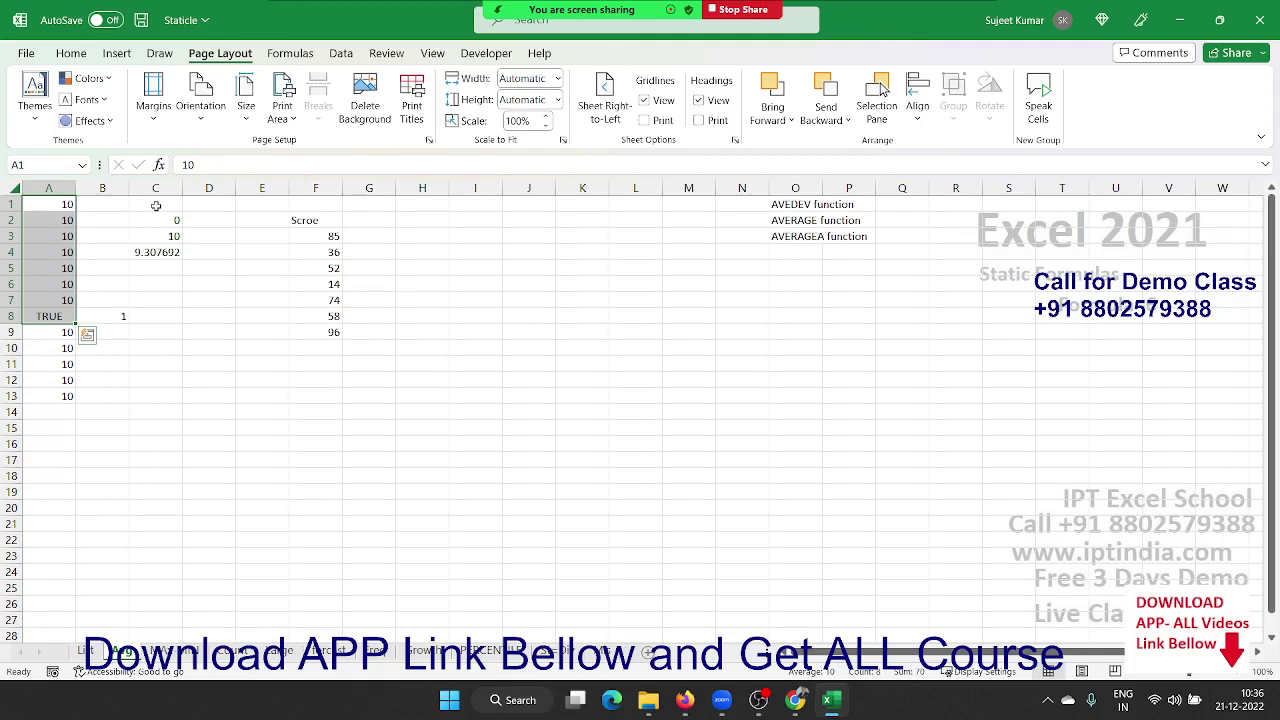
left_click(156, 205)
key("Right")
key("Down")
key("Down")
key("Right")
key("Right")
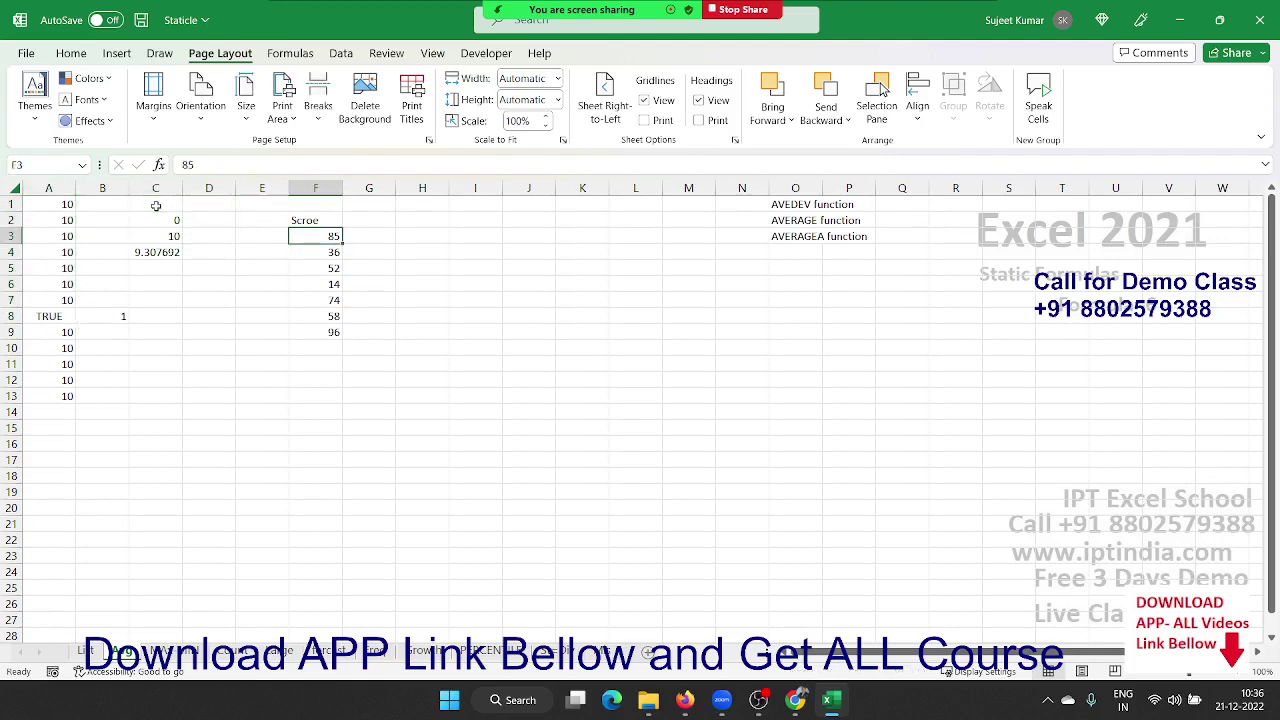
key("ctrl+shift+Down")
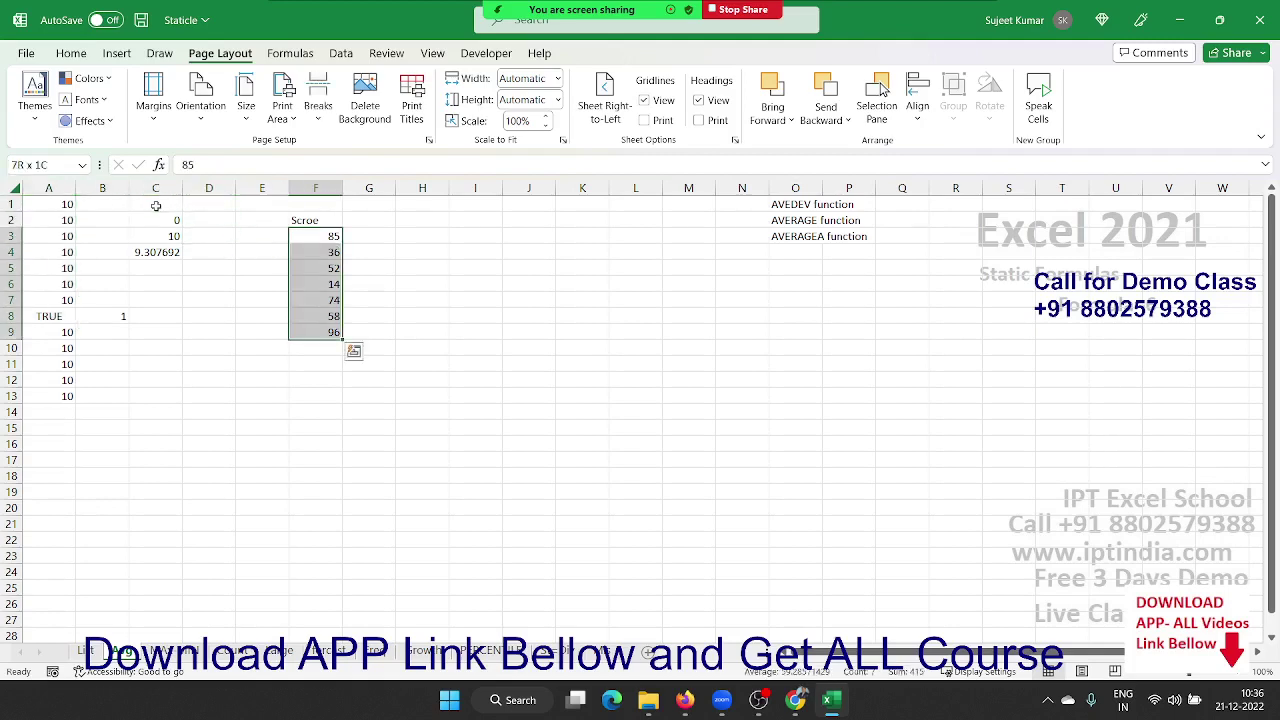
key("Right")
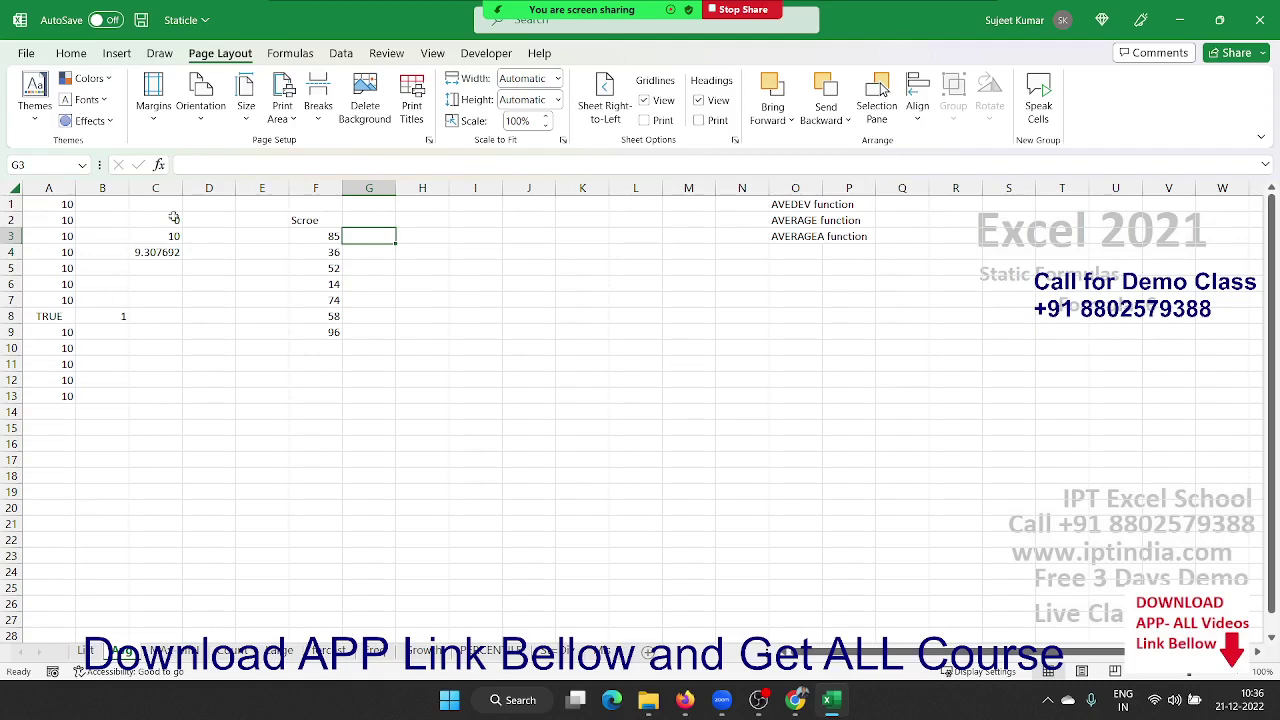
Enter =AVEDEV(F3:F9) in G3, returning 22.04082 for the scores
type("=")
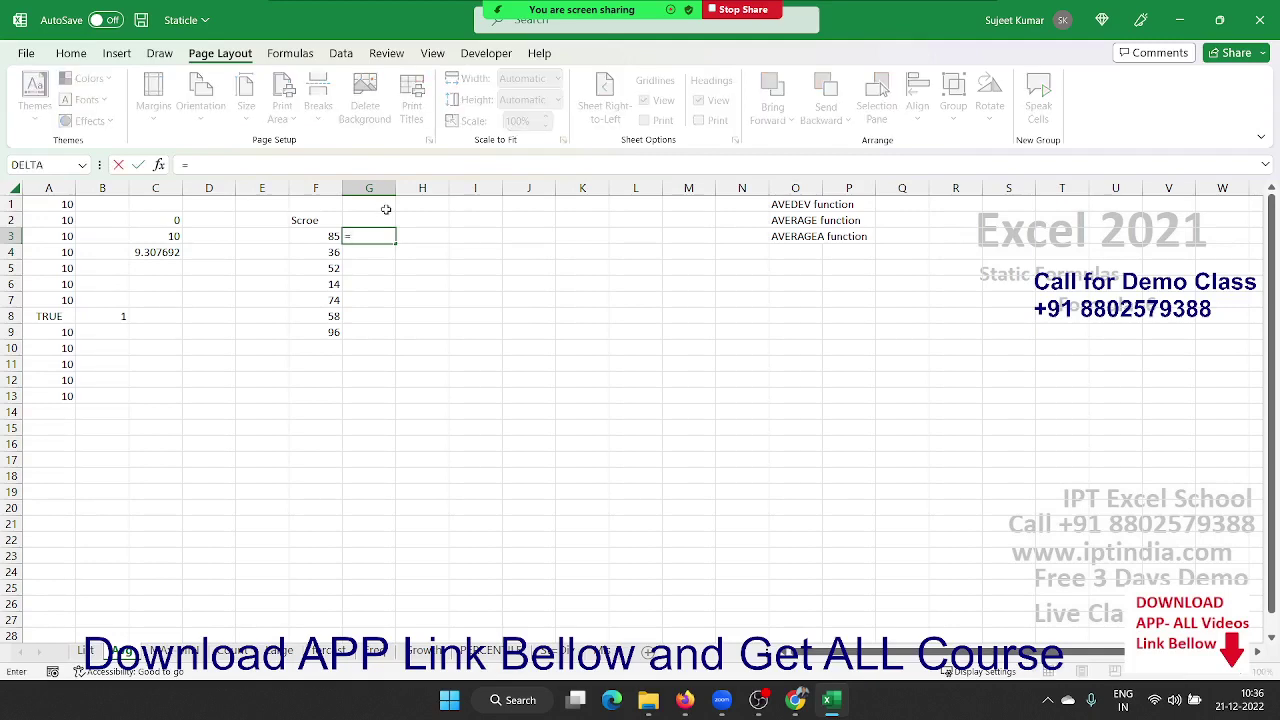
type("ad")
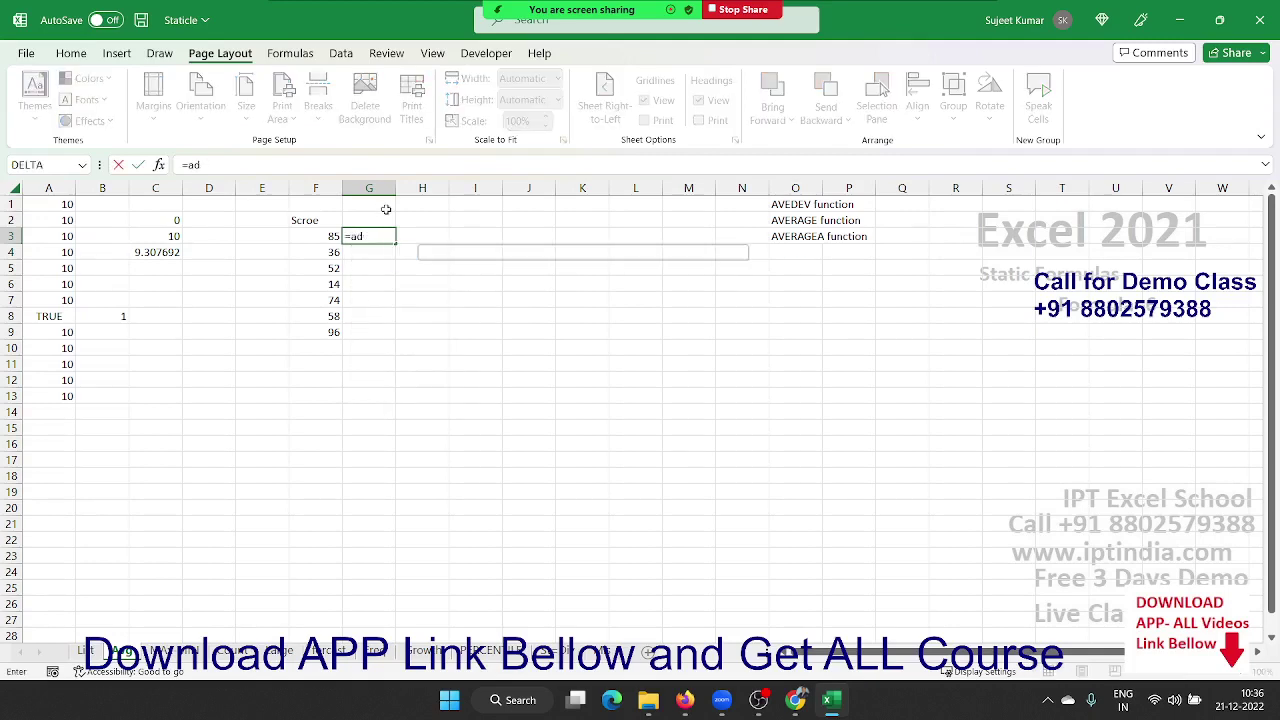
type("e")
key("BackSpace")
key("BackSpace")
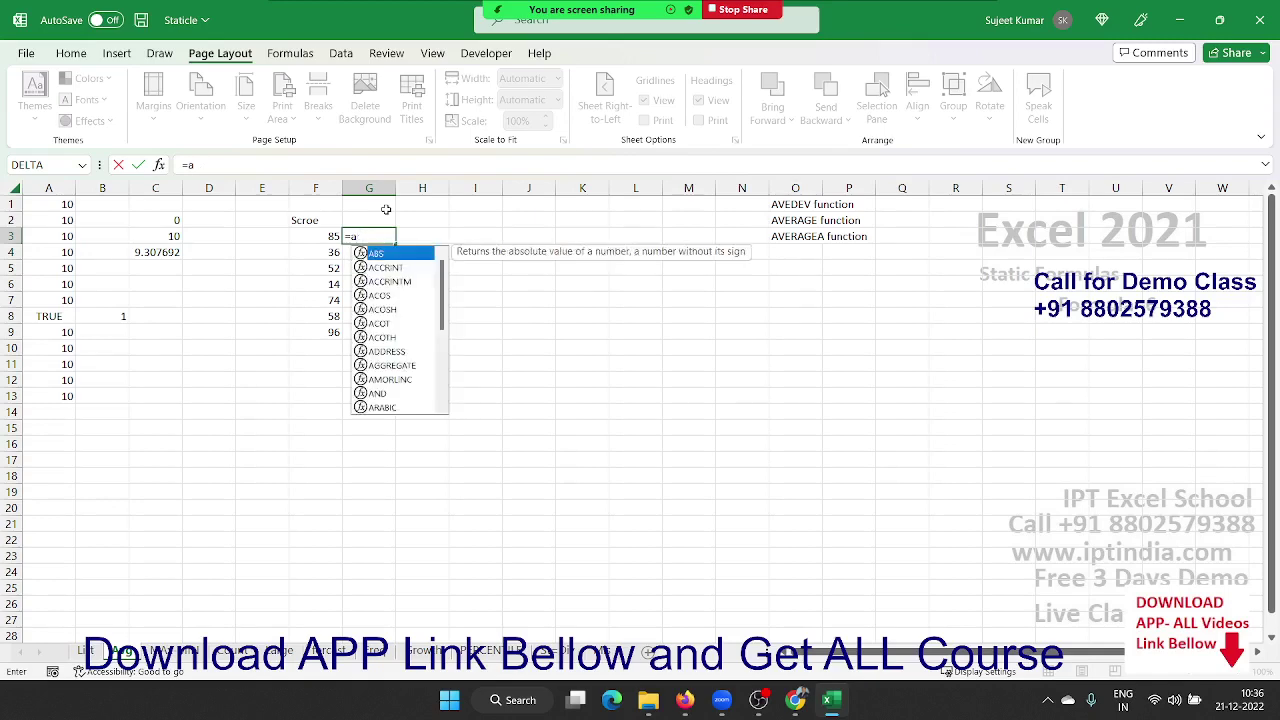
type("ved")
key("Tab")
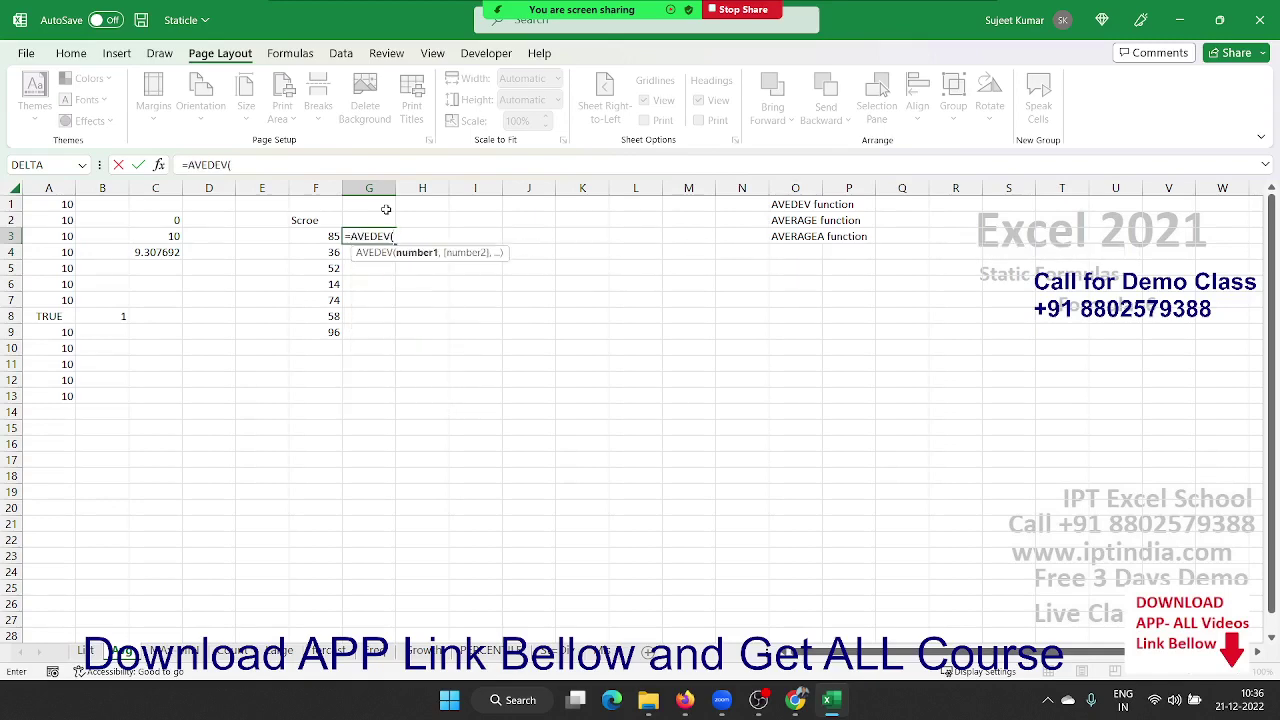
key("Left")
key("ctrl+shift+Down")
key("ctrl+Return")
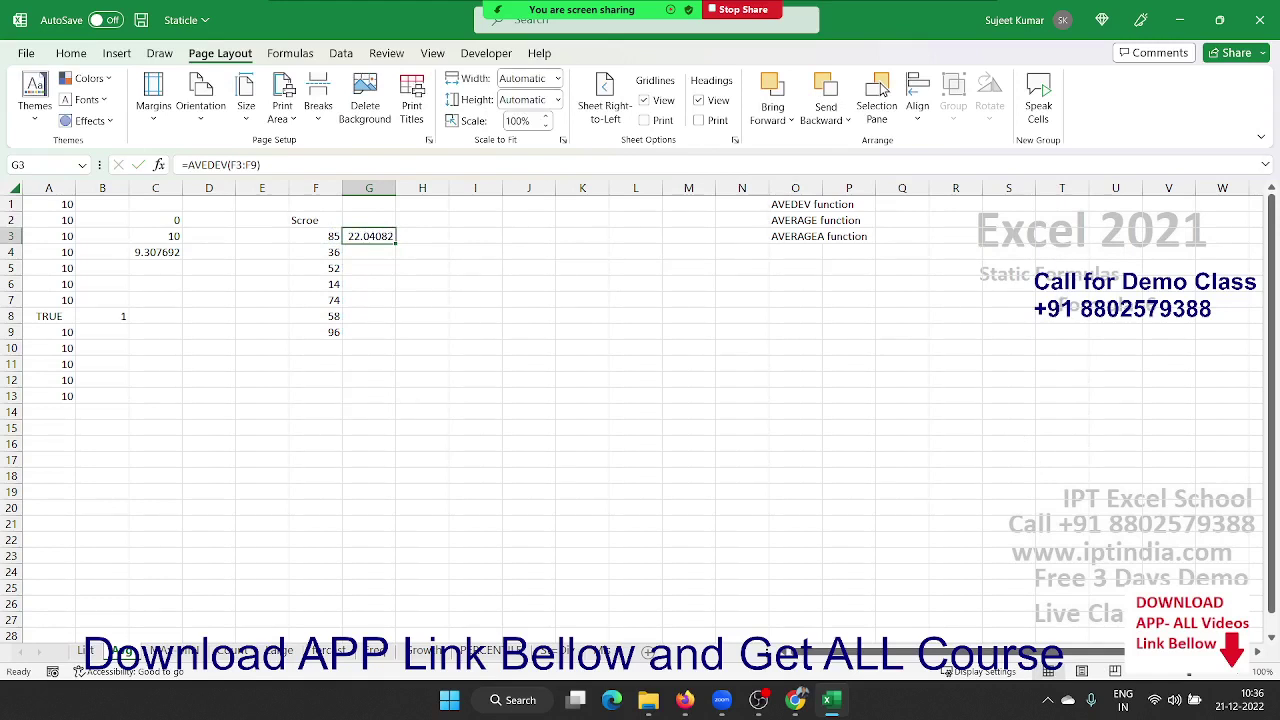
mouse_move(700, 20)
Move the AVEDEV result from G3 to J3 and enter =AVERAGE(F3:F9) in K3 (59.28571)
left_click_drag(366, 243, 535, 248)
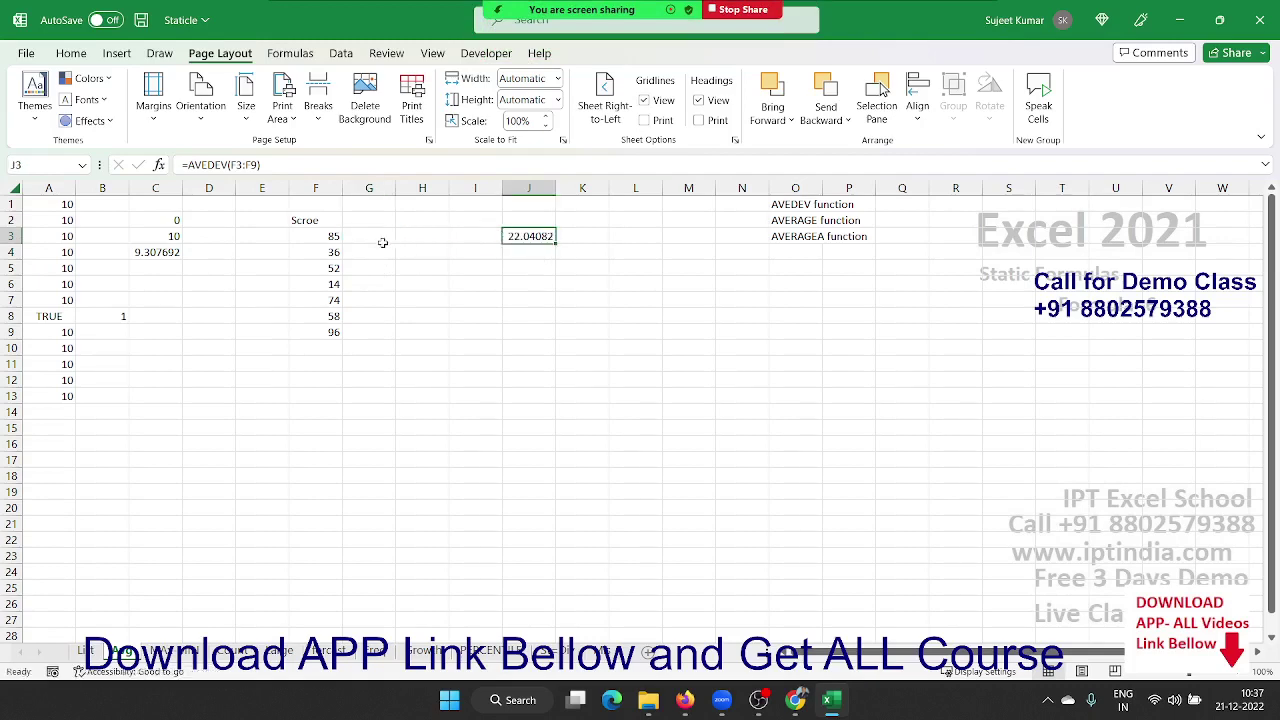
left_click(592, 235)
type("=")
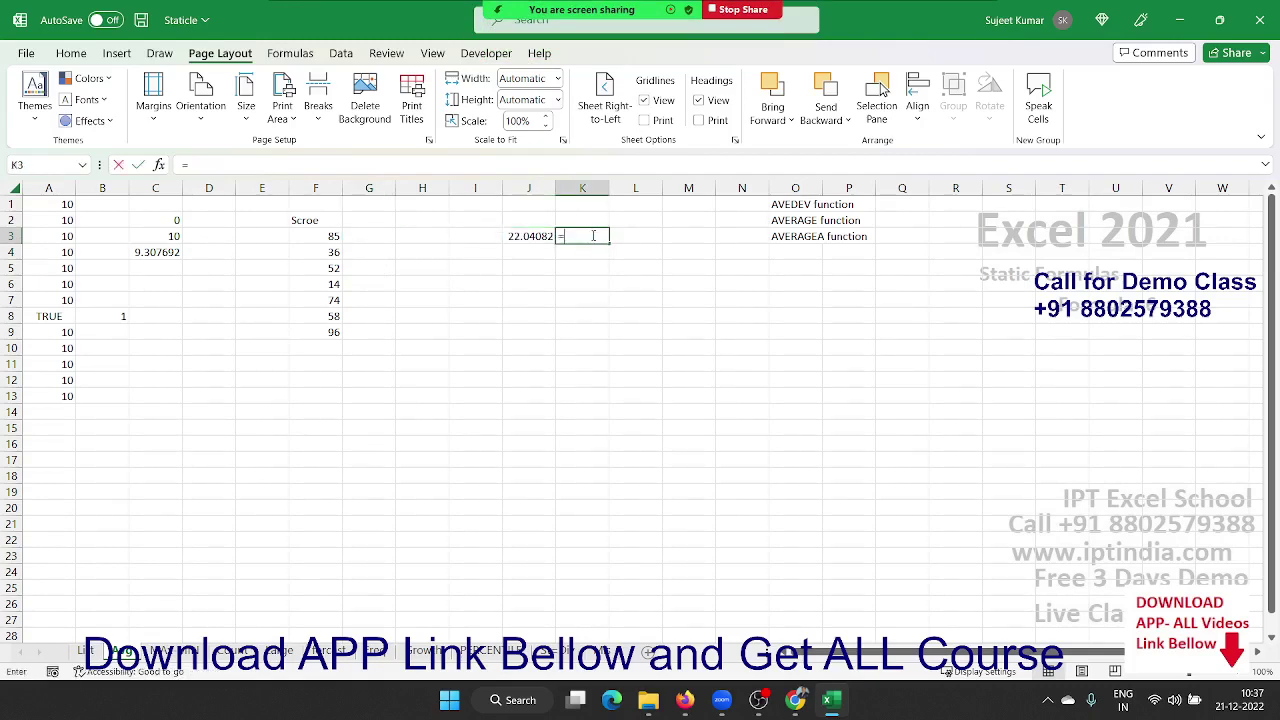
type("av")
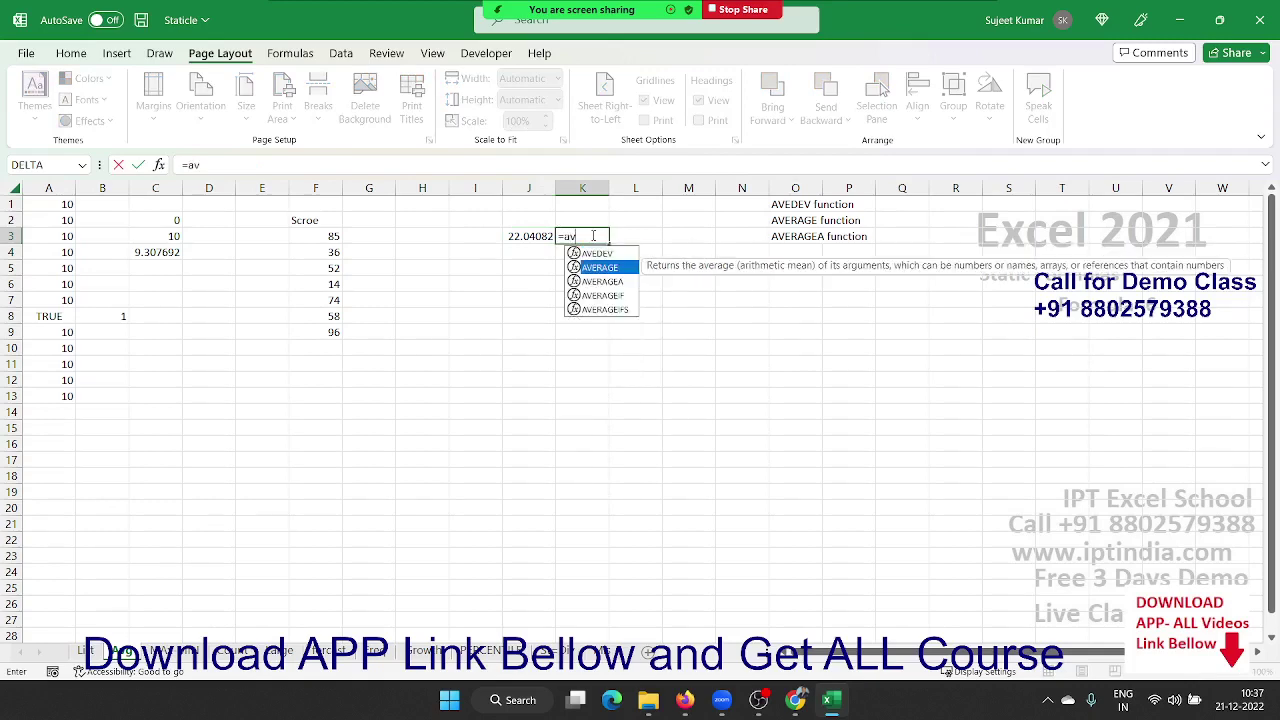
key("Tab")
key("Left")
Start a new formula in G3 referencing score F3
key("Left")
key("Left")
key("Left")
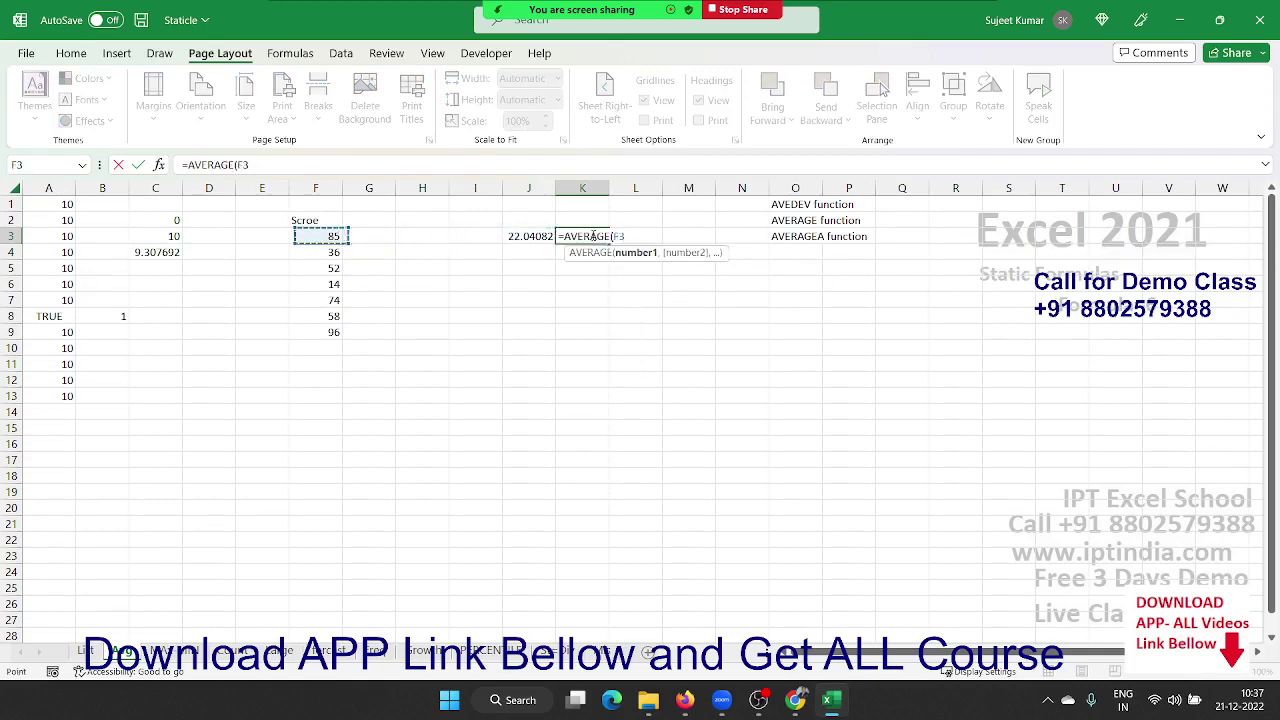
key("ctrl+shift+Down")
key("Return")
key("Up")
key("Left")
key("Left")
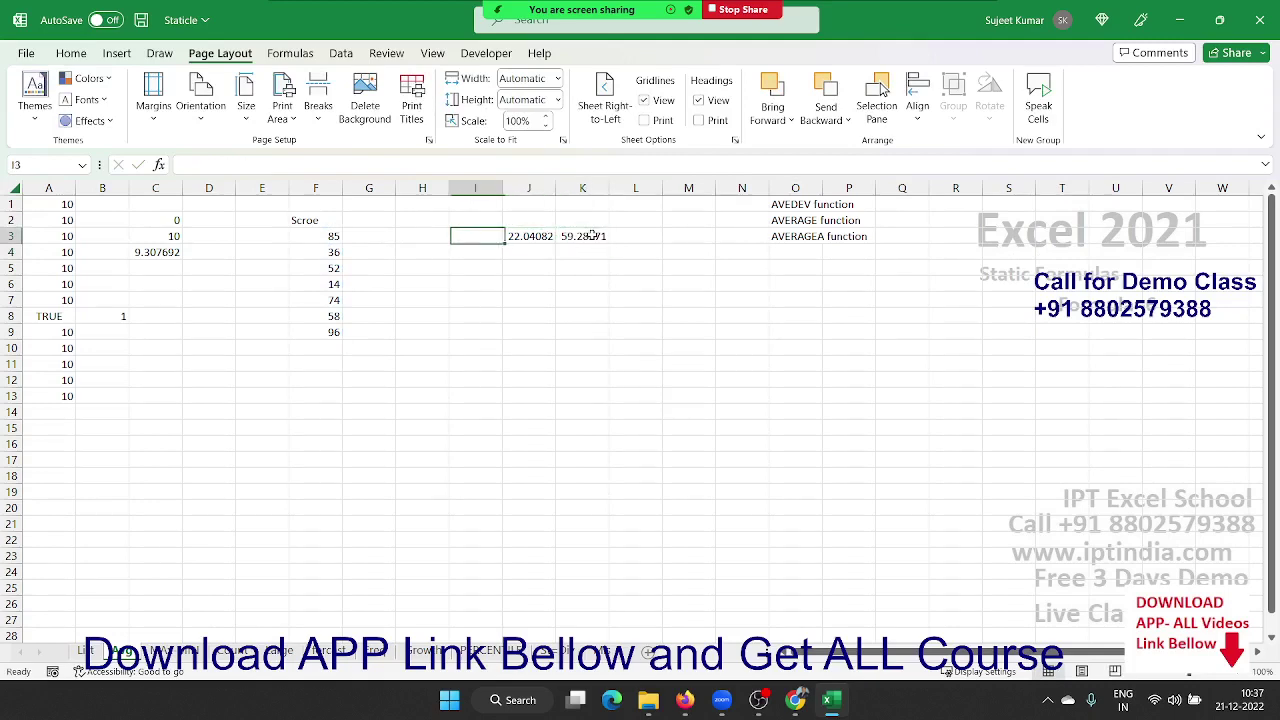
key("Left")
key("Left")
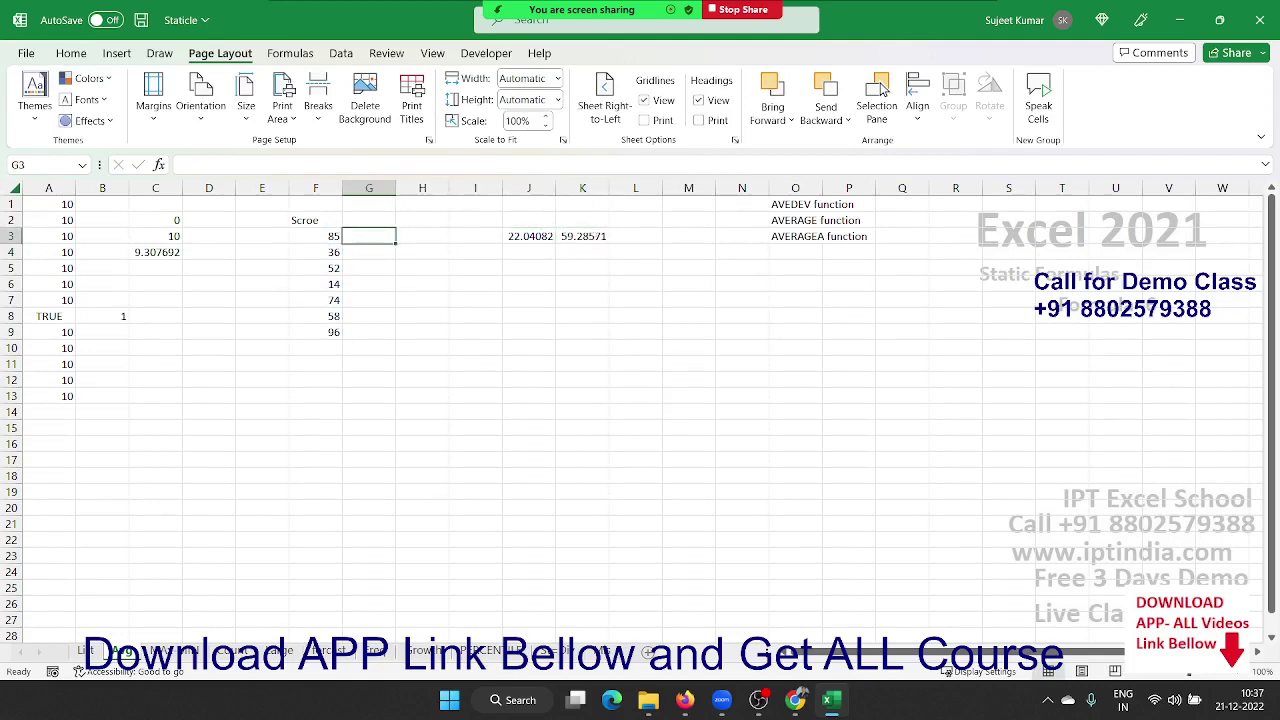
type("=")
key("Left")
Complete G3 as F3 minus the average, with K3 made absolute ($K$3)
type("-")
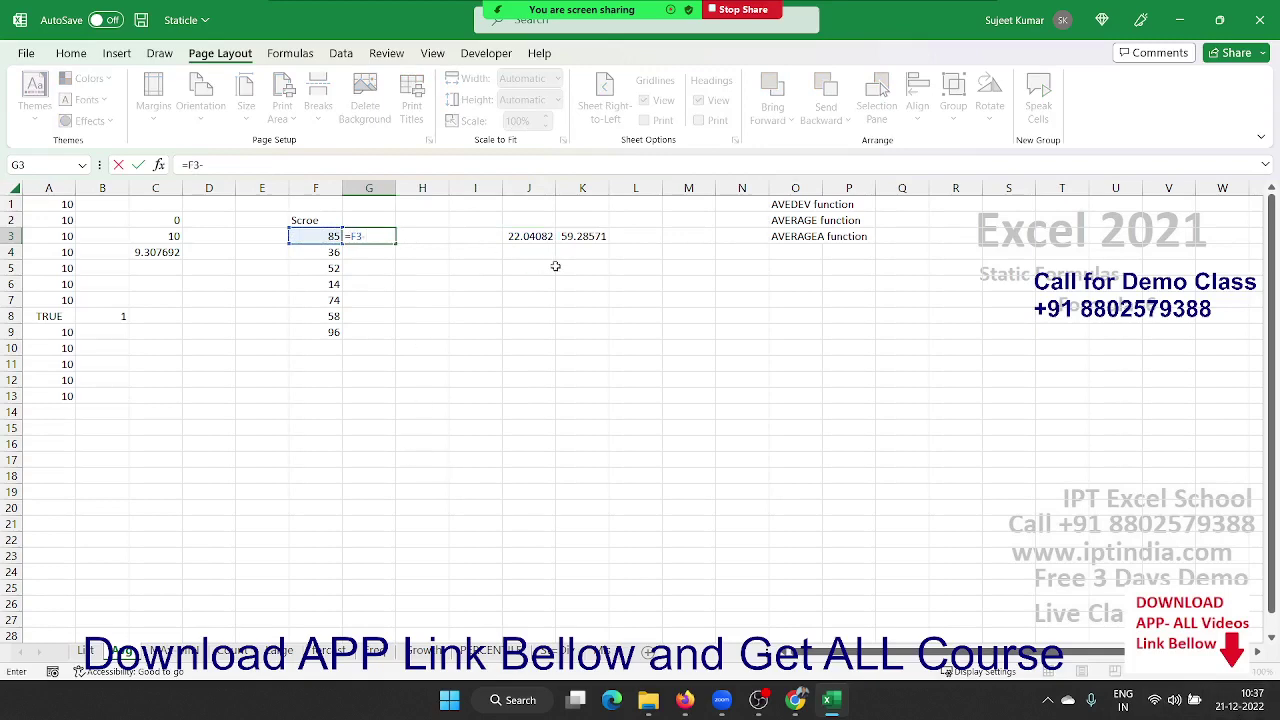
left_click(577, 238)
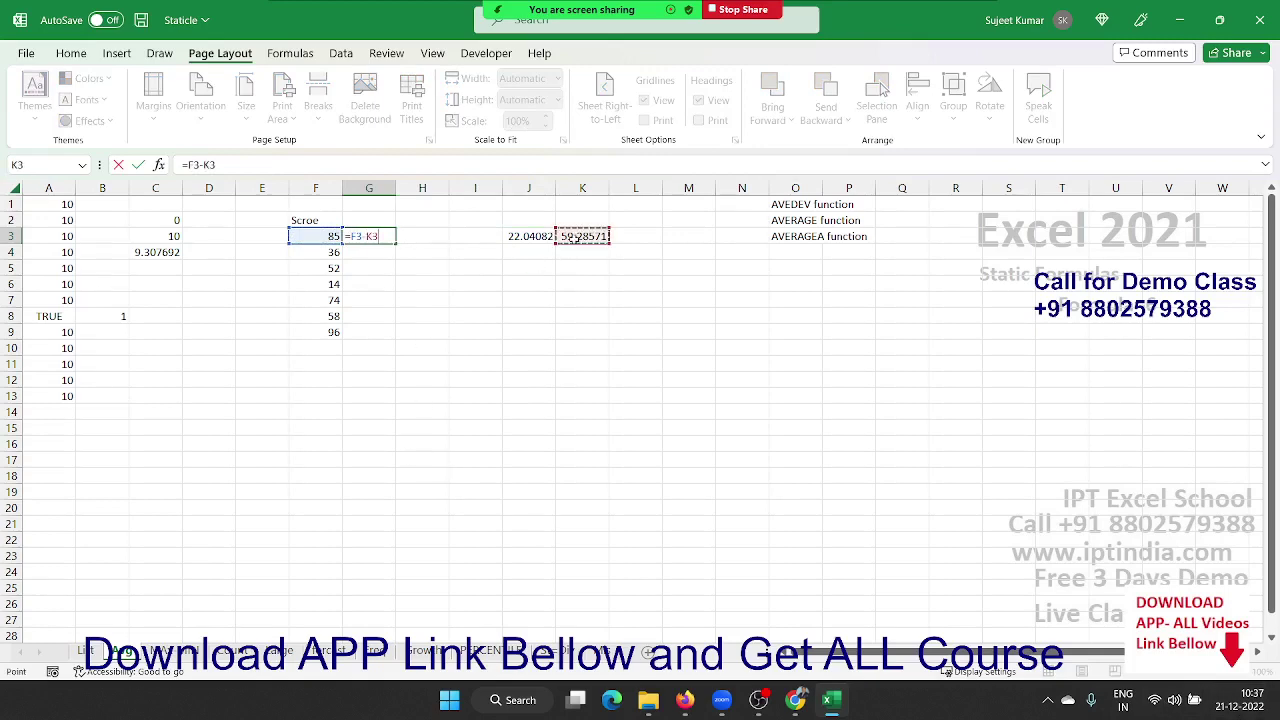
key("Return")
key("Up")
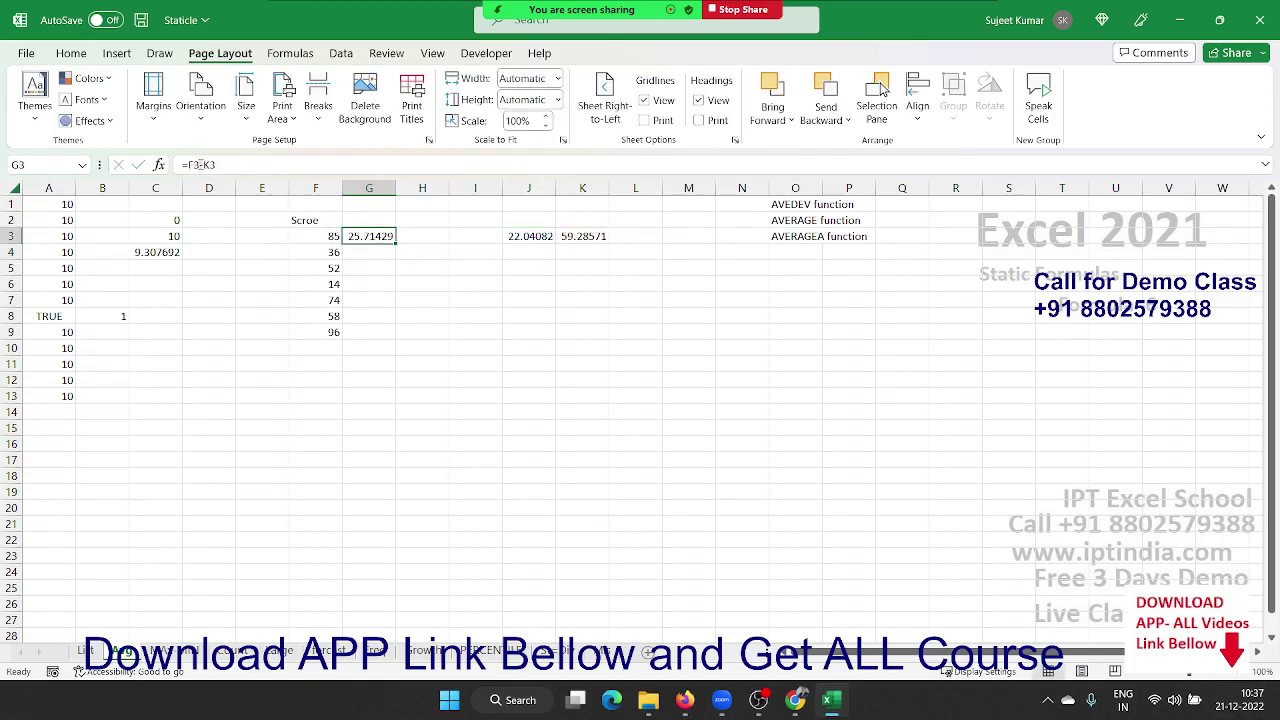
left_click(212, 165)
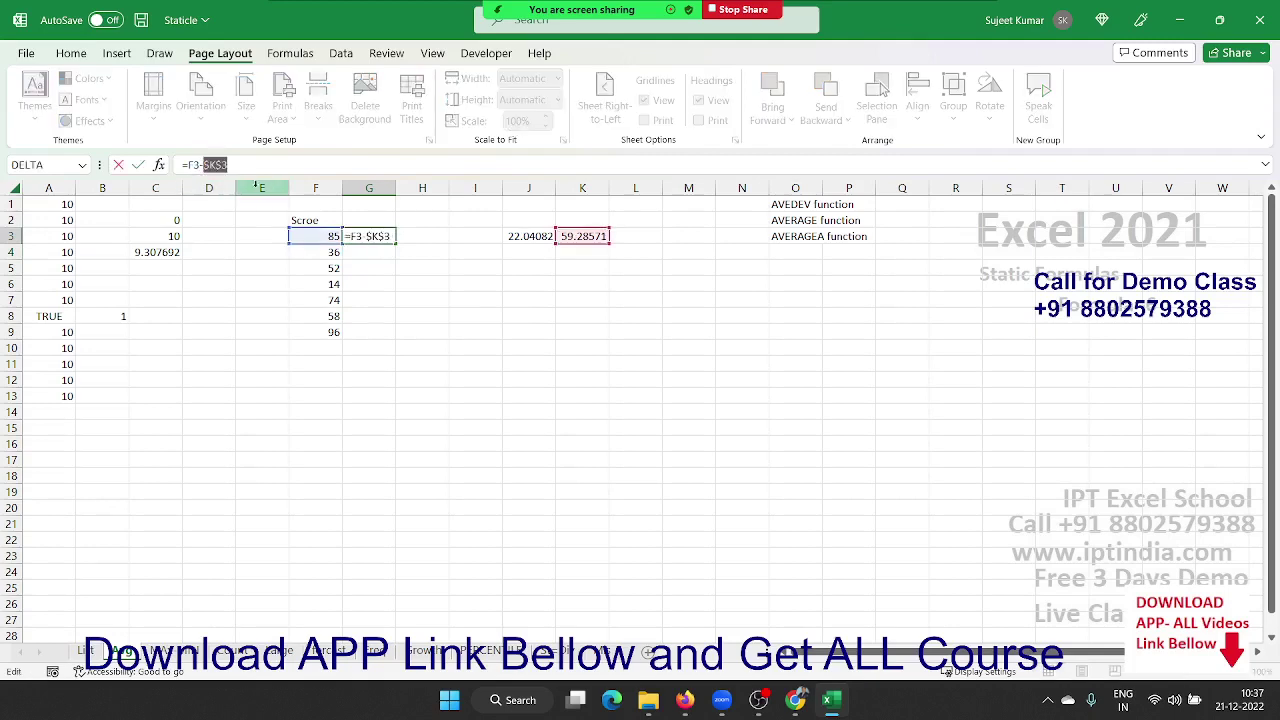
key("Return")
key("Left")
Fill the difference formula down through G3:G9
key("ctrl+Down")
key("Right")
key("ctrl+shift+Up")
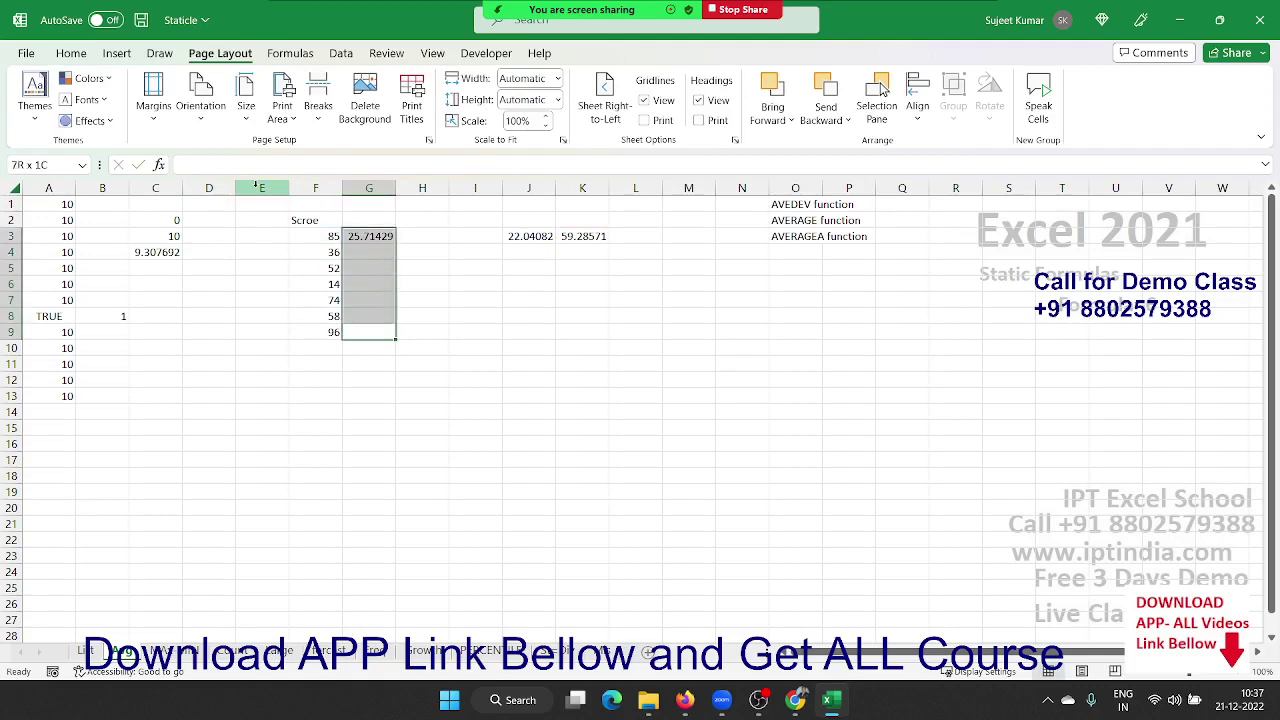
key("ctrl+d")
key("Up")
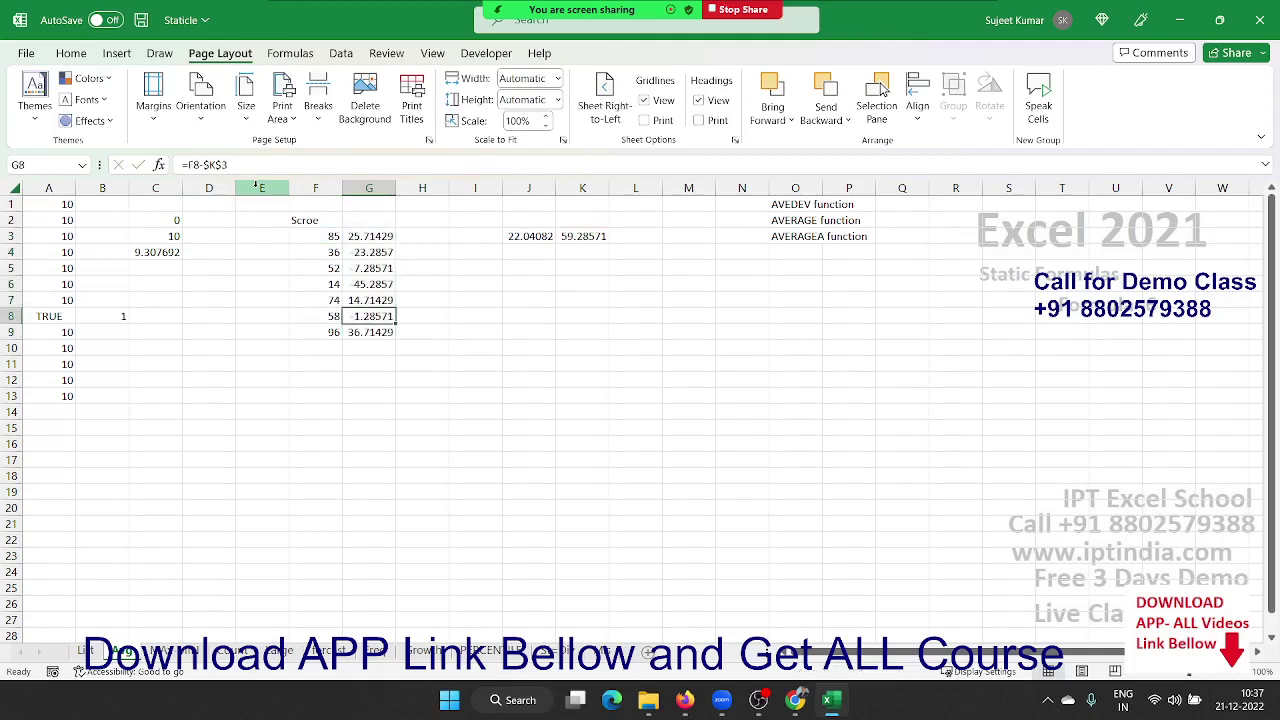
key("Up")
key("Up")
key("Up")
key("Up")
key("Up")
Enter =ABS(G3) in H3
key("Right")
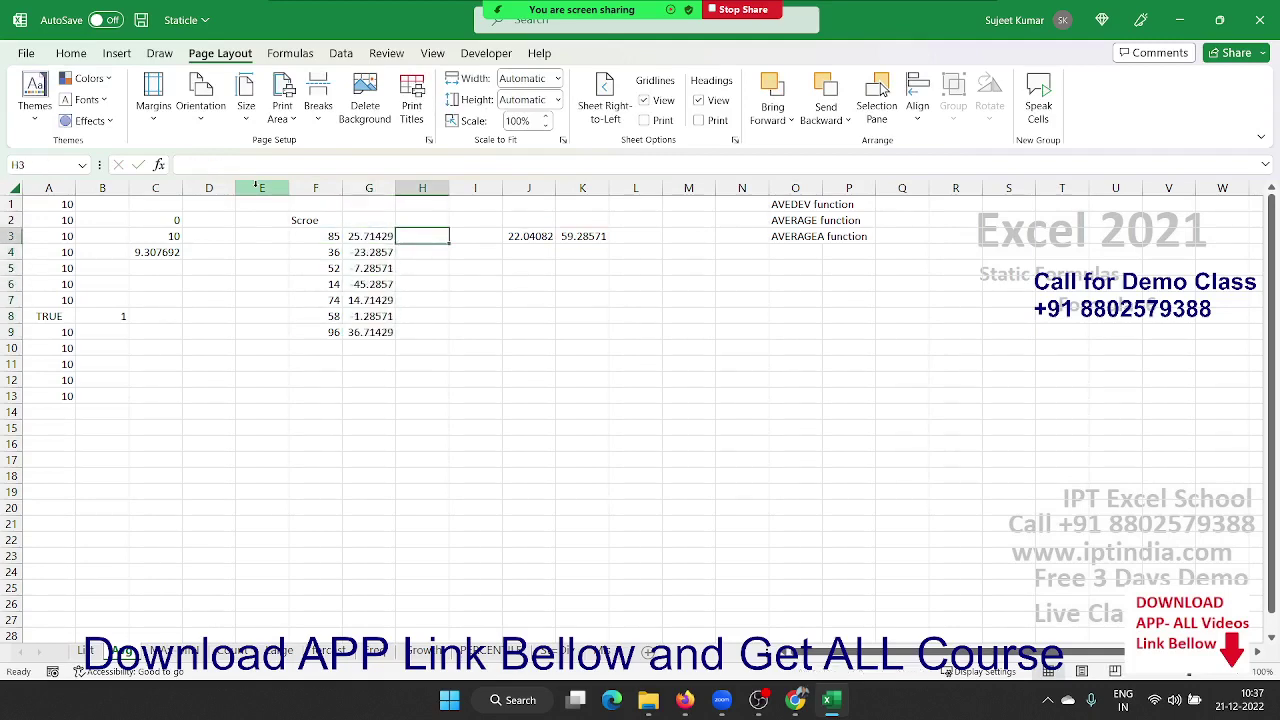
type("=av")
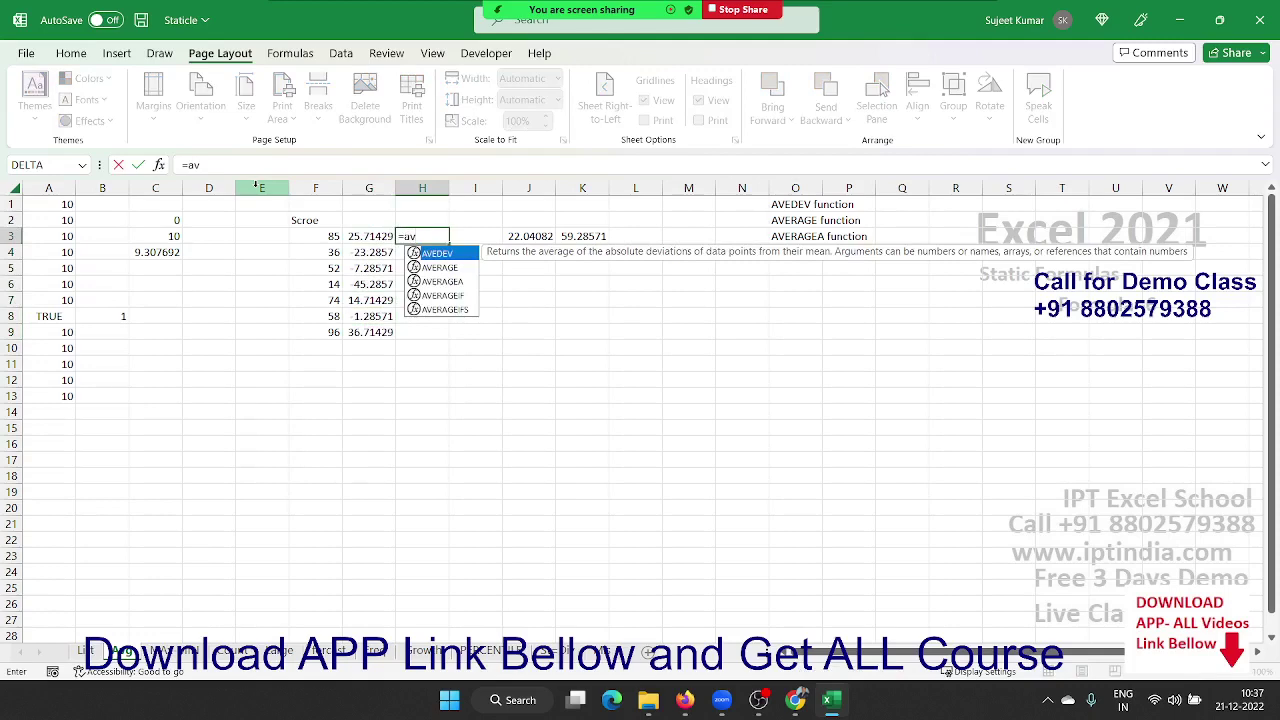
key("BackSpace")
type("b")
key("Tab")
key("Left")
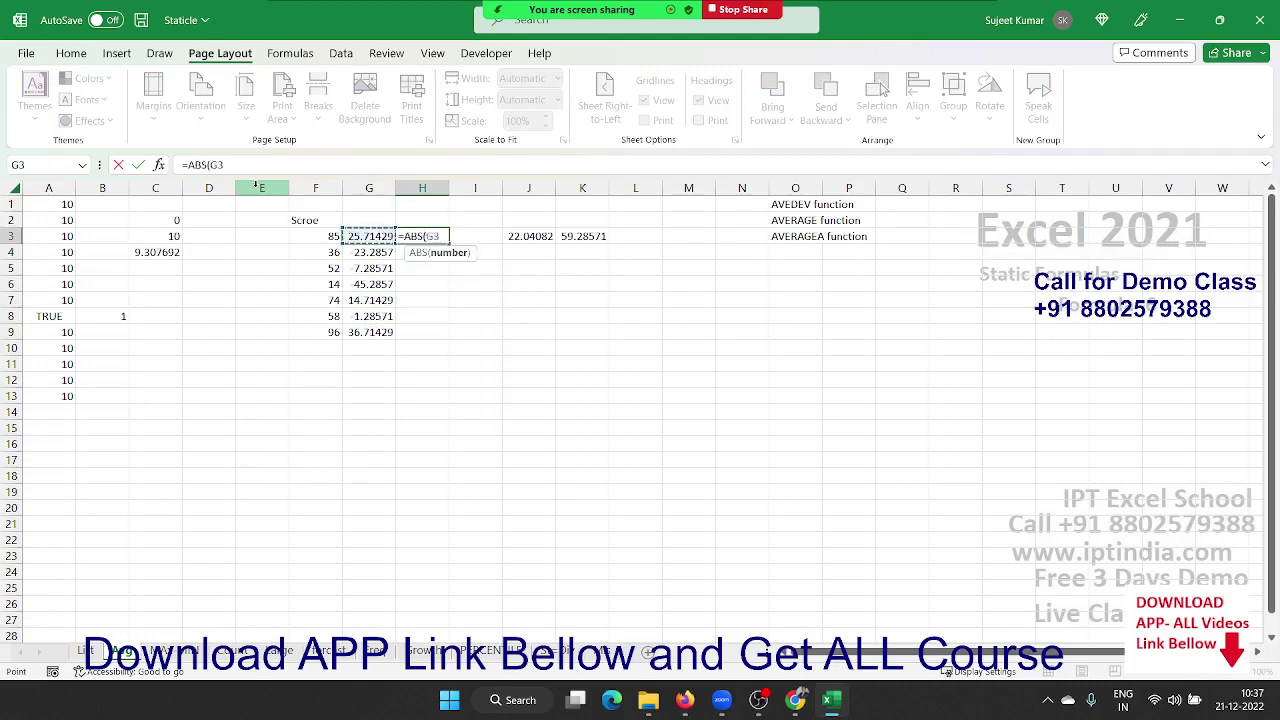
key("Return")
key("Left")
Fill the ABS formula down through H3:H9
key("ctrl+Down")
key("Right")
key("ctrl+shift+Up")
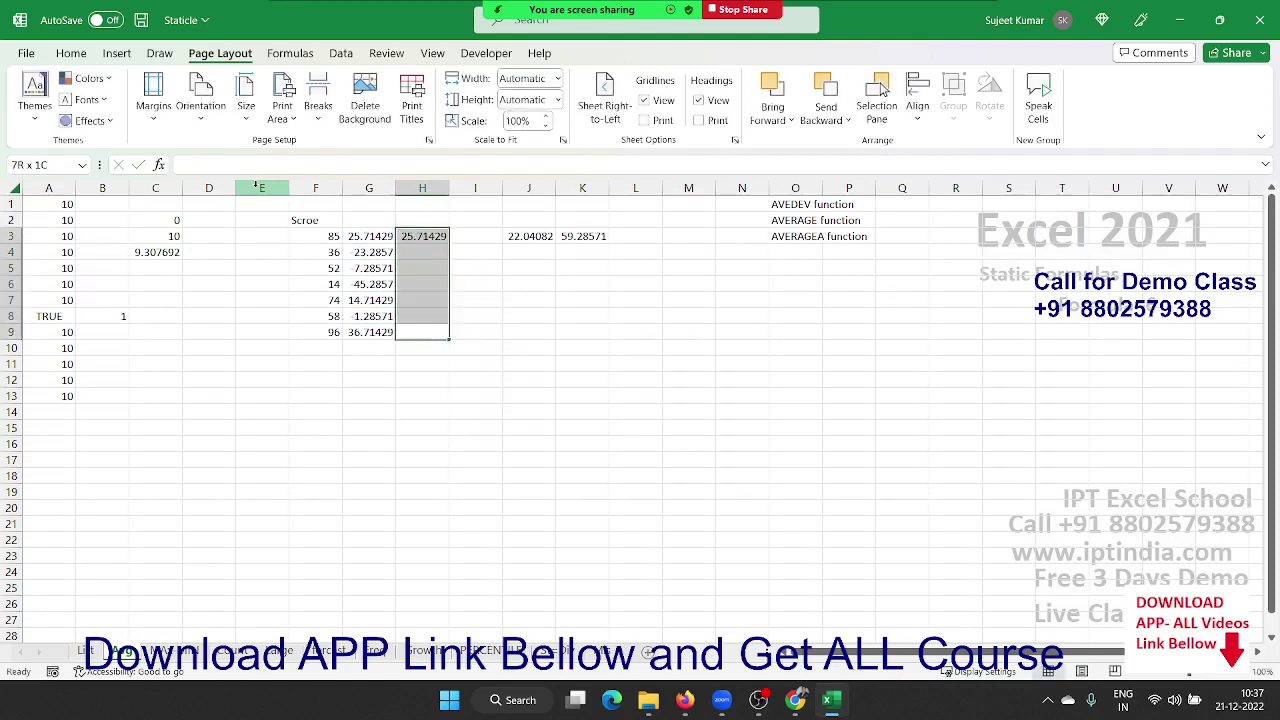
key("ctrl+d")
Move to K4 and begin an AVERAGE formula
key("Right")
key("Right")
key("Up")
key("Up")
key("Up")
key("Up")
key("Up")
key("Right")
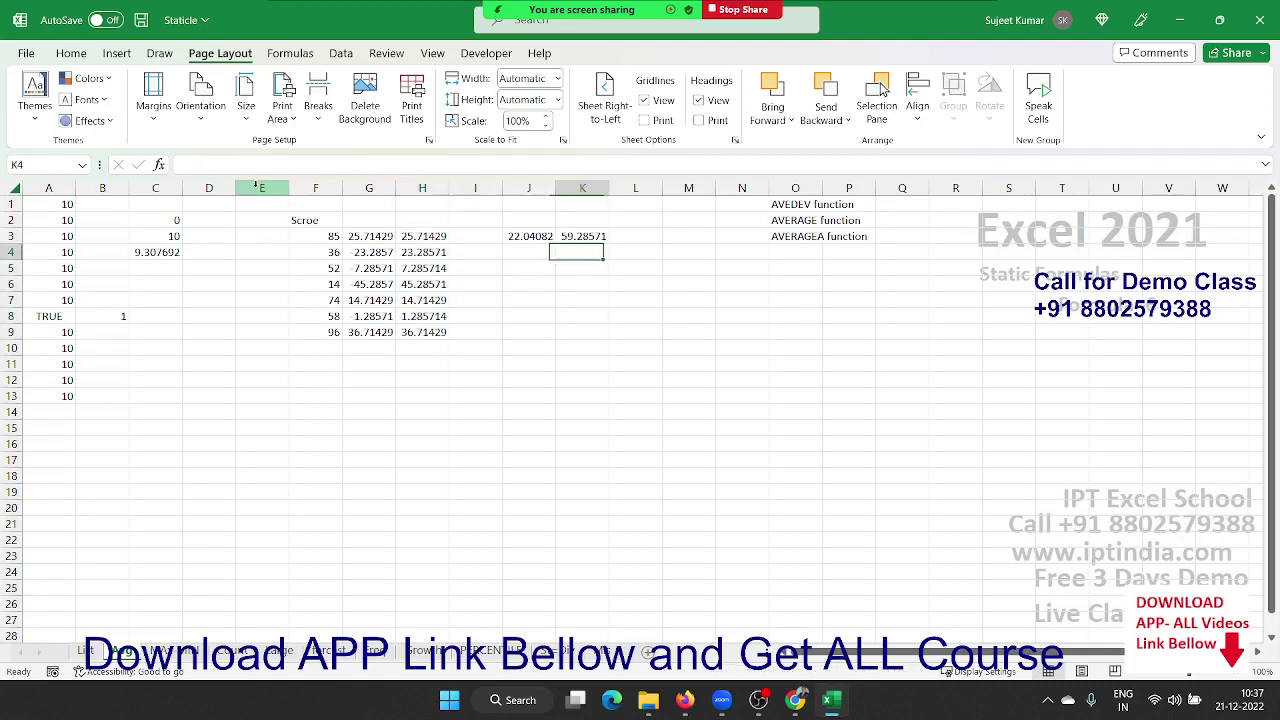
type("=a")
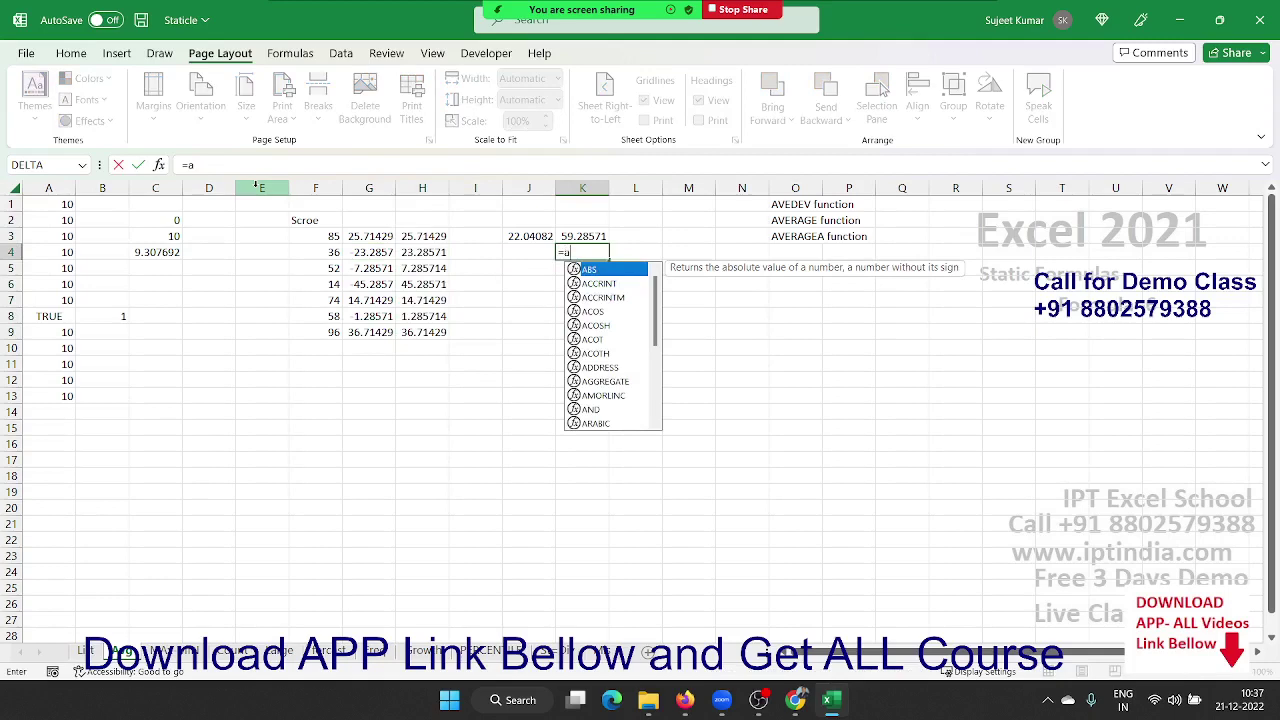
type("v")
Finish =AVERAGE(H3:H9) in K4, giving 22.04082
key("Down")
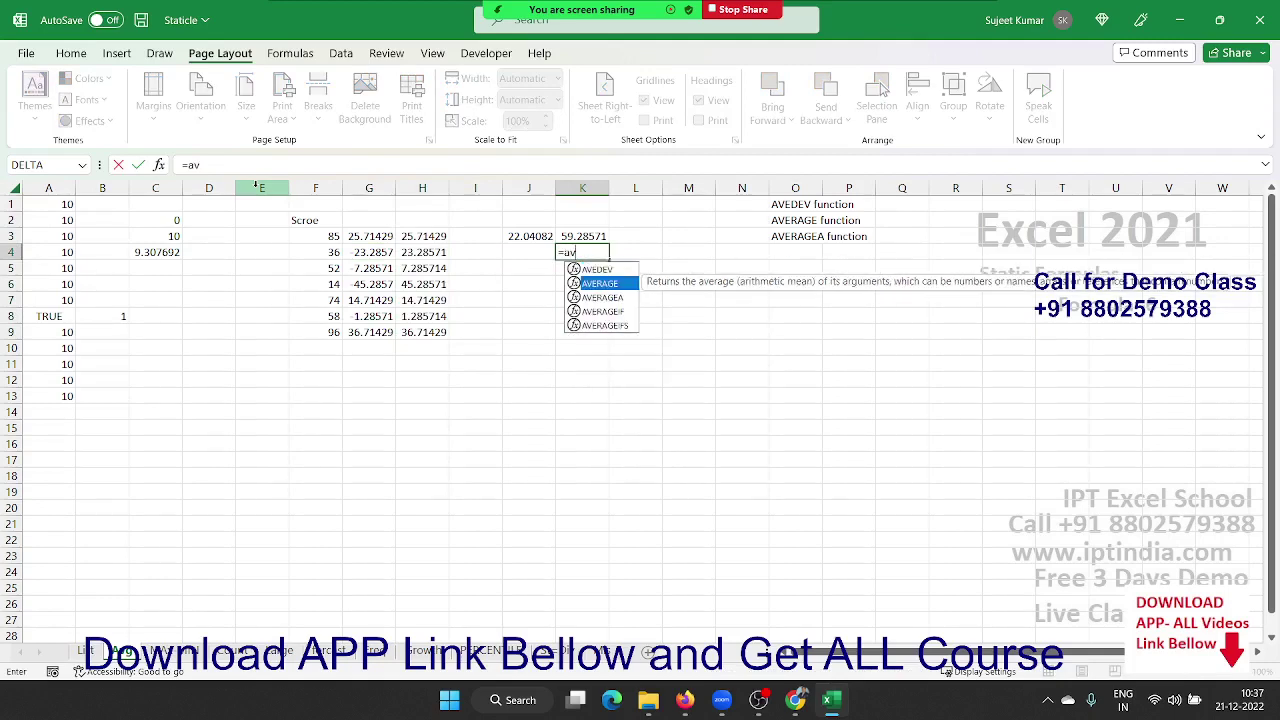
key("Tab")
key("Left")
key("Left")
key("Left")
key("Up")
key("ctrl+shift+Down")
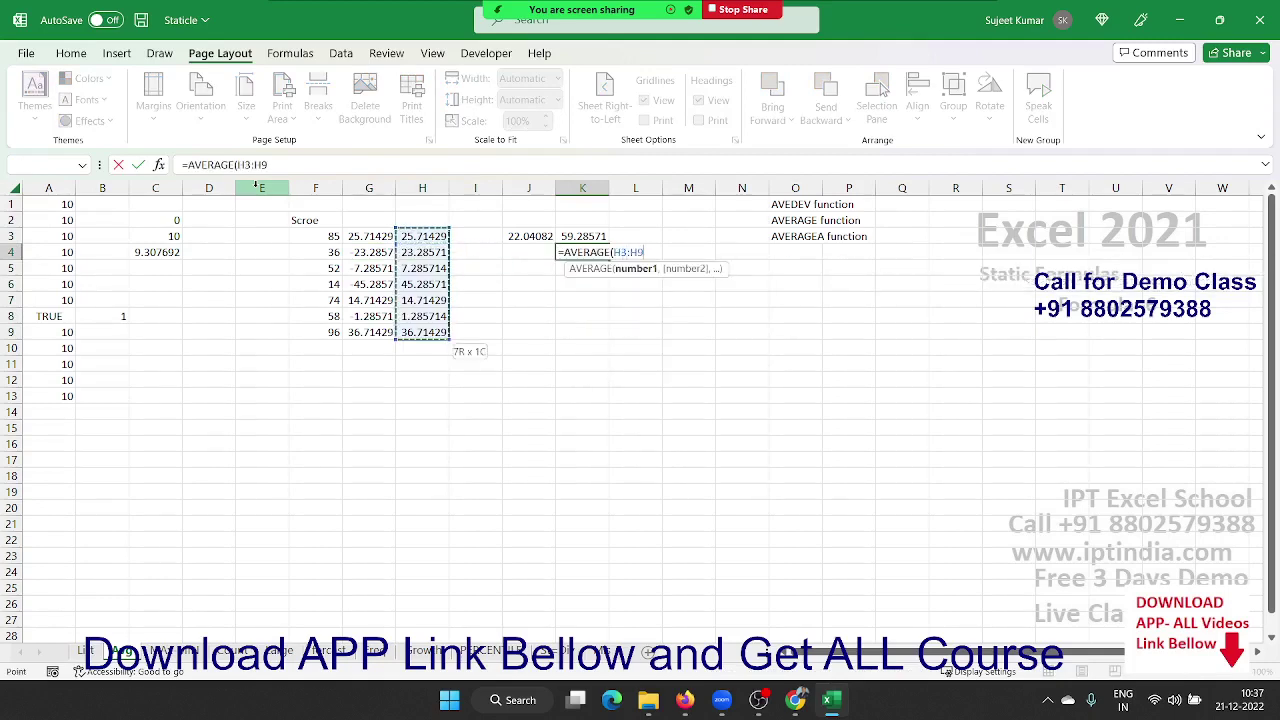
key("ctrl+Return")
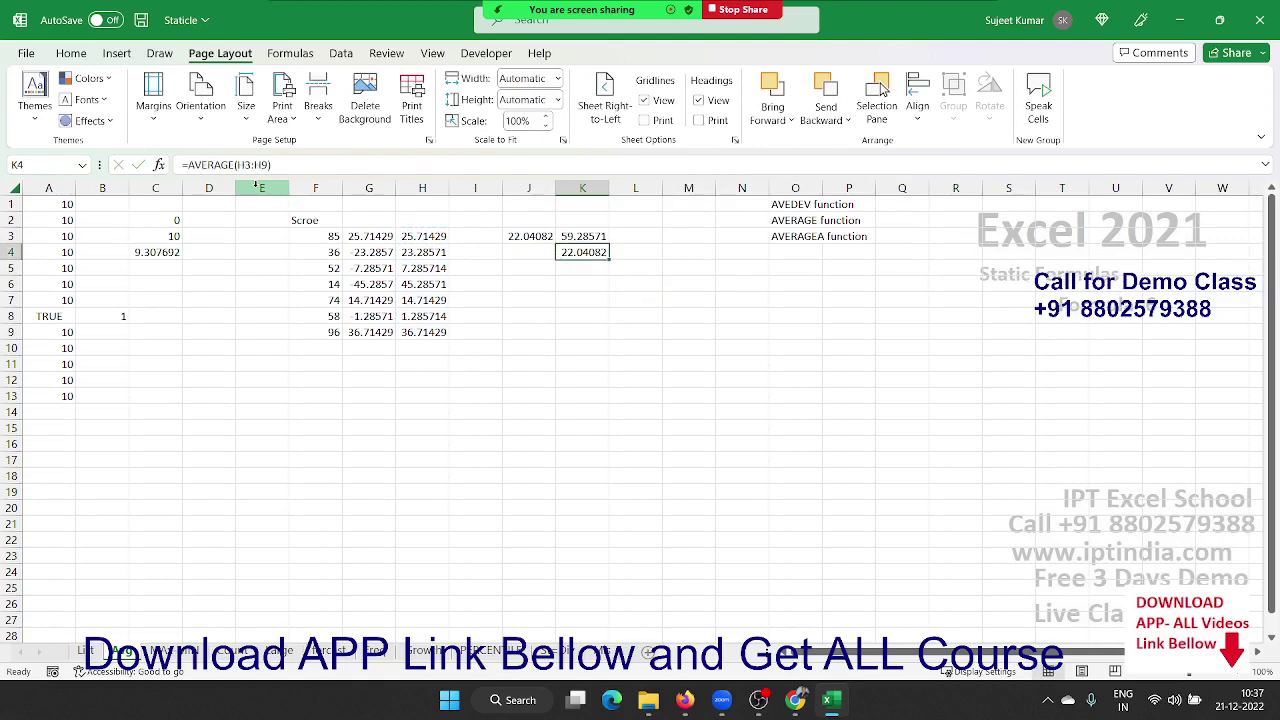
Compare the K3 and K4 formulas, then switch to the next sheet of percentages
key("Up")
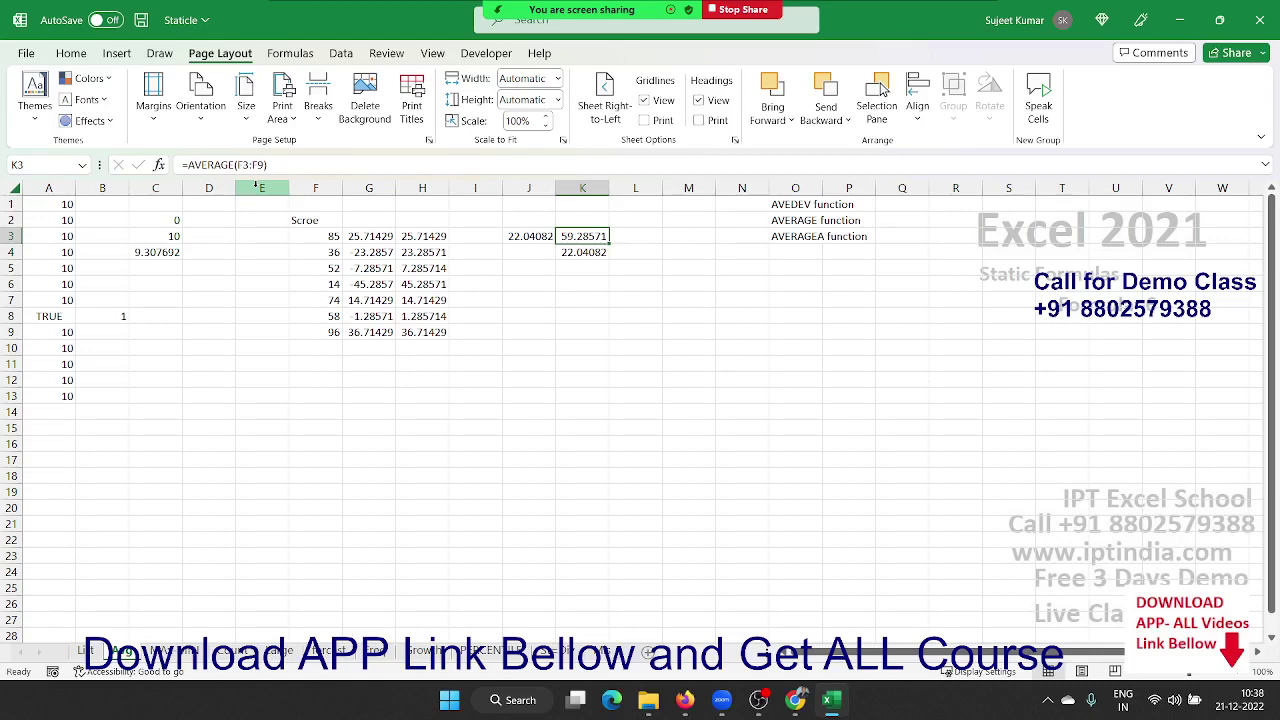
key("F2")
key("ctrl+Return")
key("Down")
key("F2")
key("ctrl+Return")
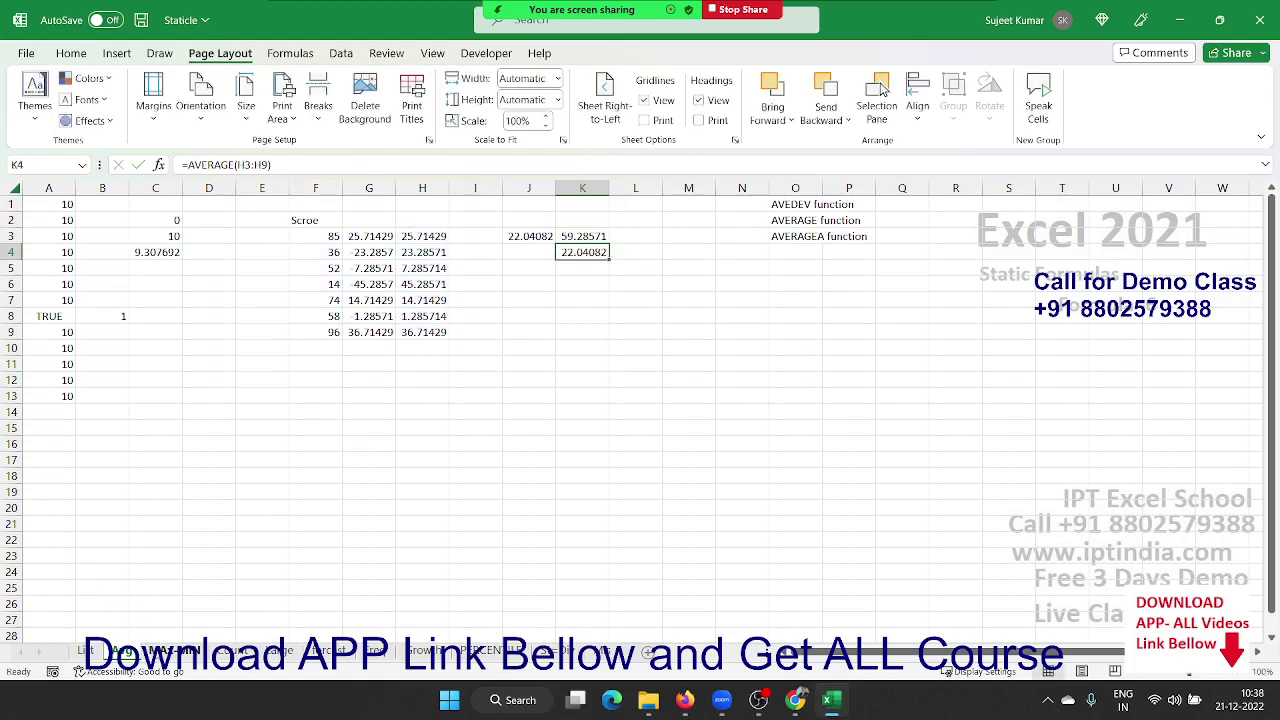
key("ctrl+Page_Down")
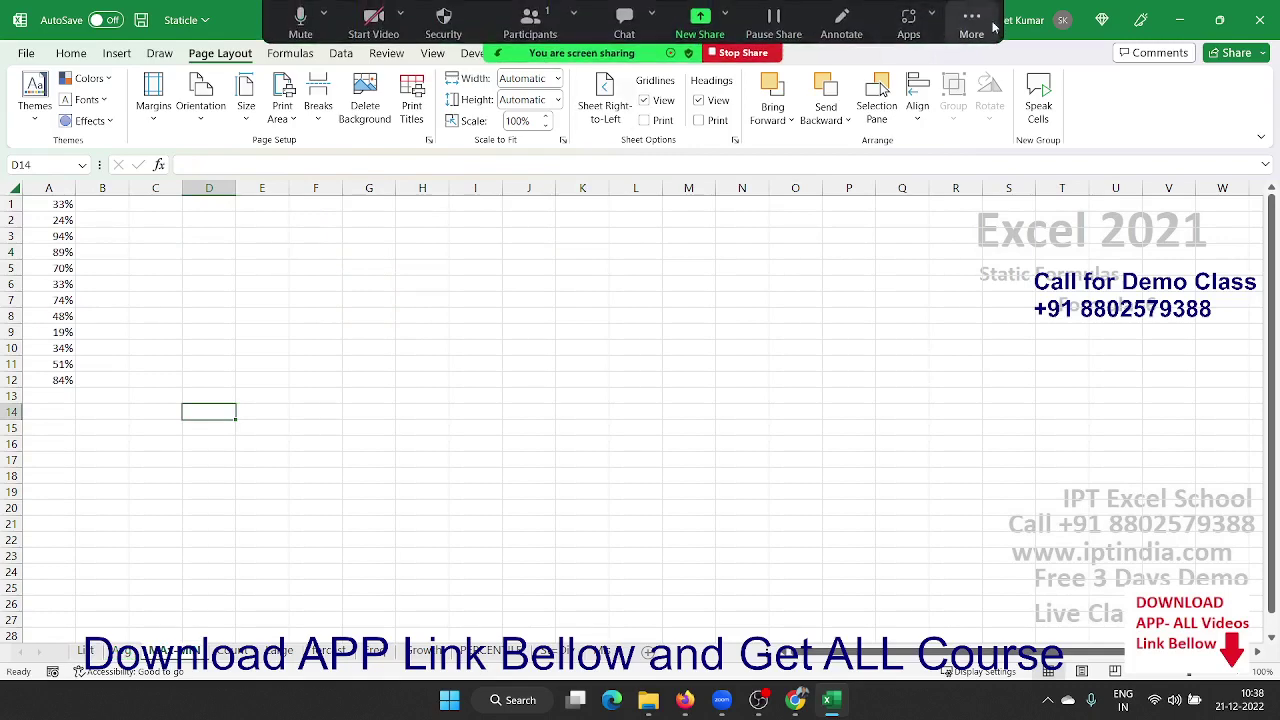
left_click(971, 22)
left_click(1004, 63)
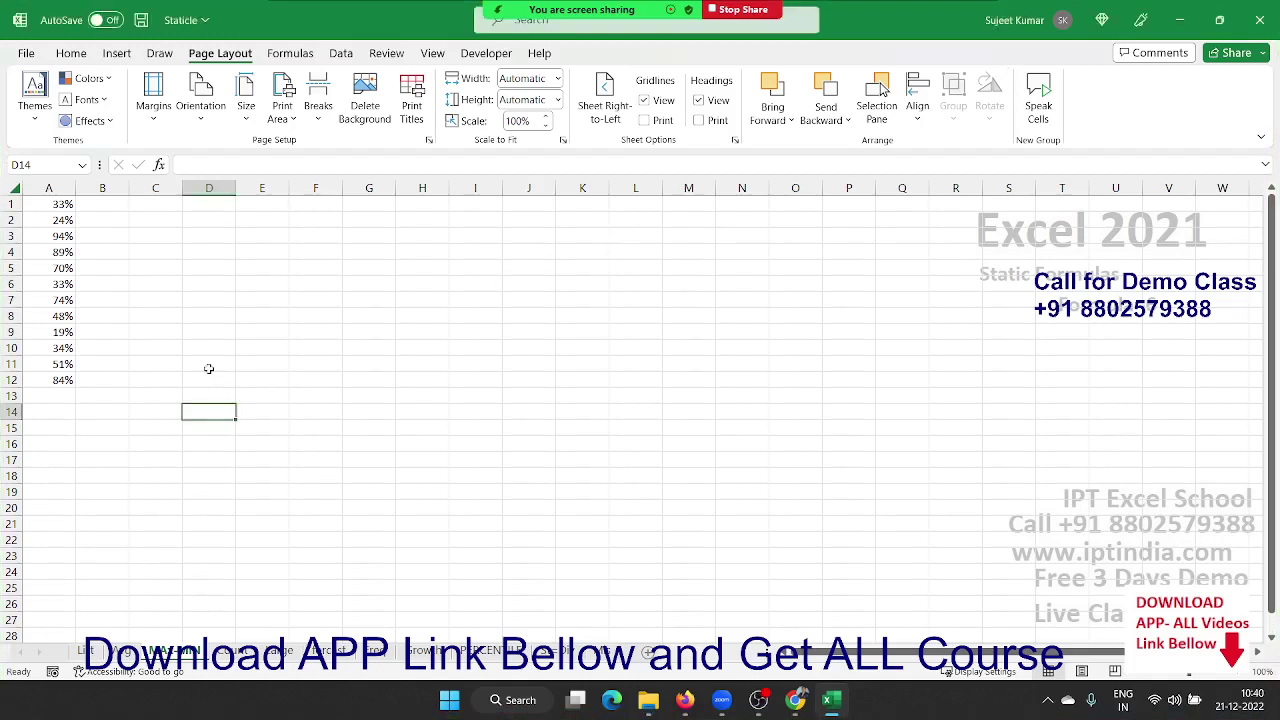
left_click_drag(52, 200, 62, 379)
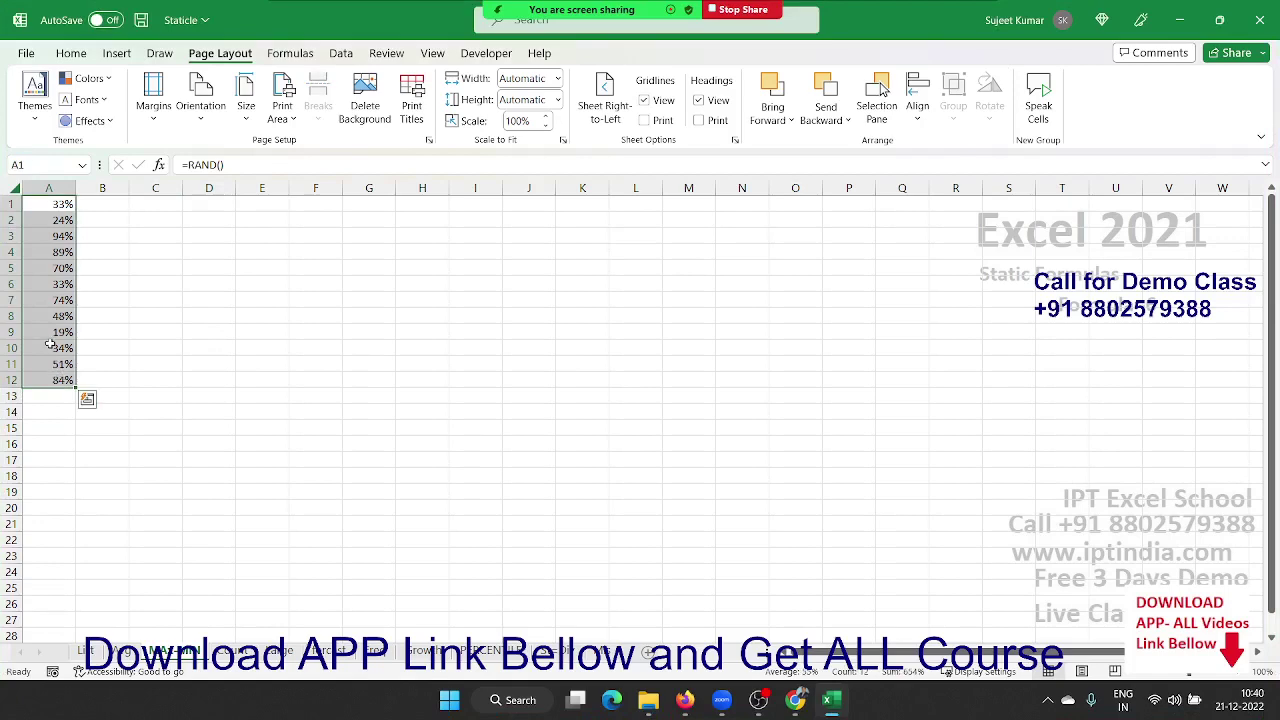
left_click(140, 257)
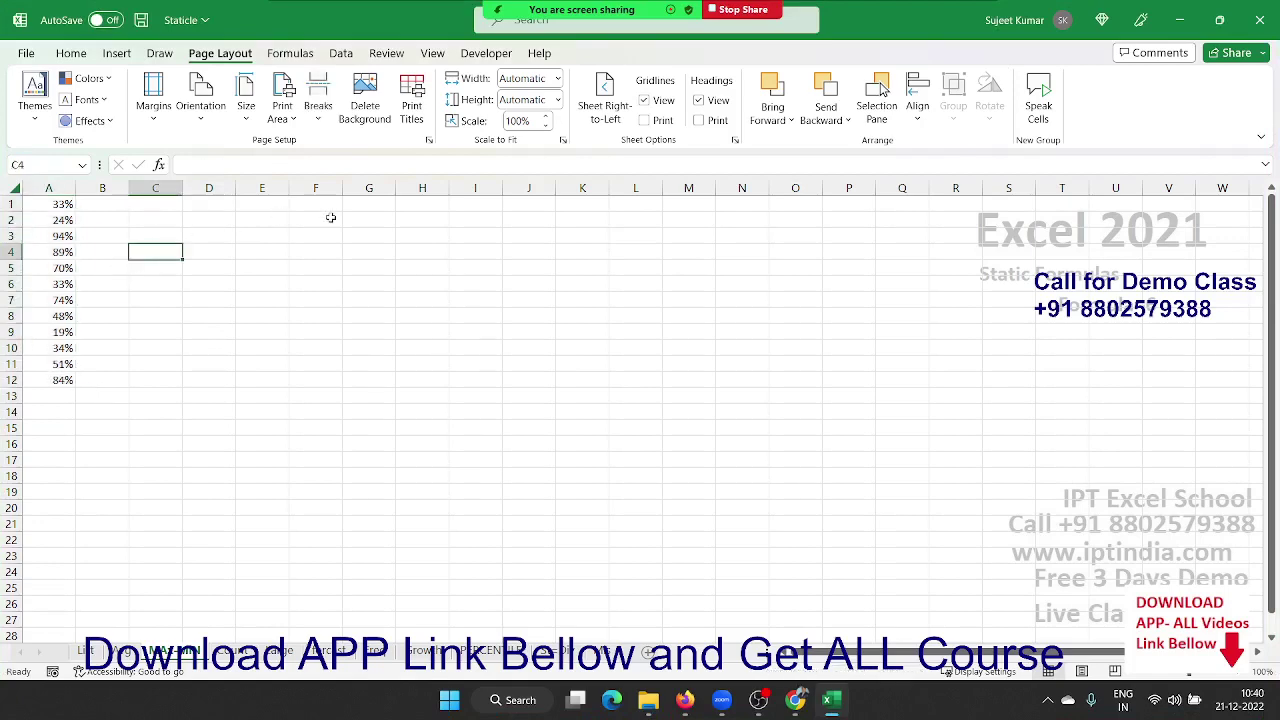
key("Up")
key("Up")
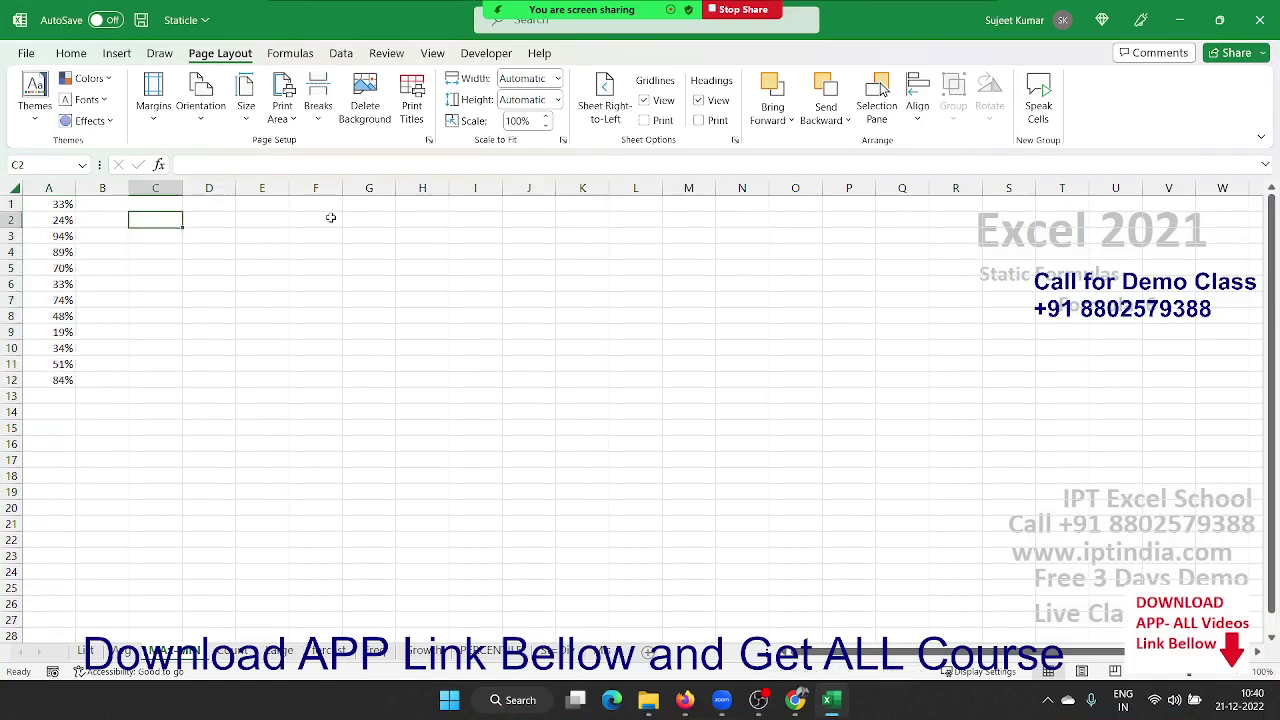
type("=max")
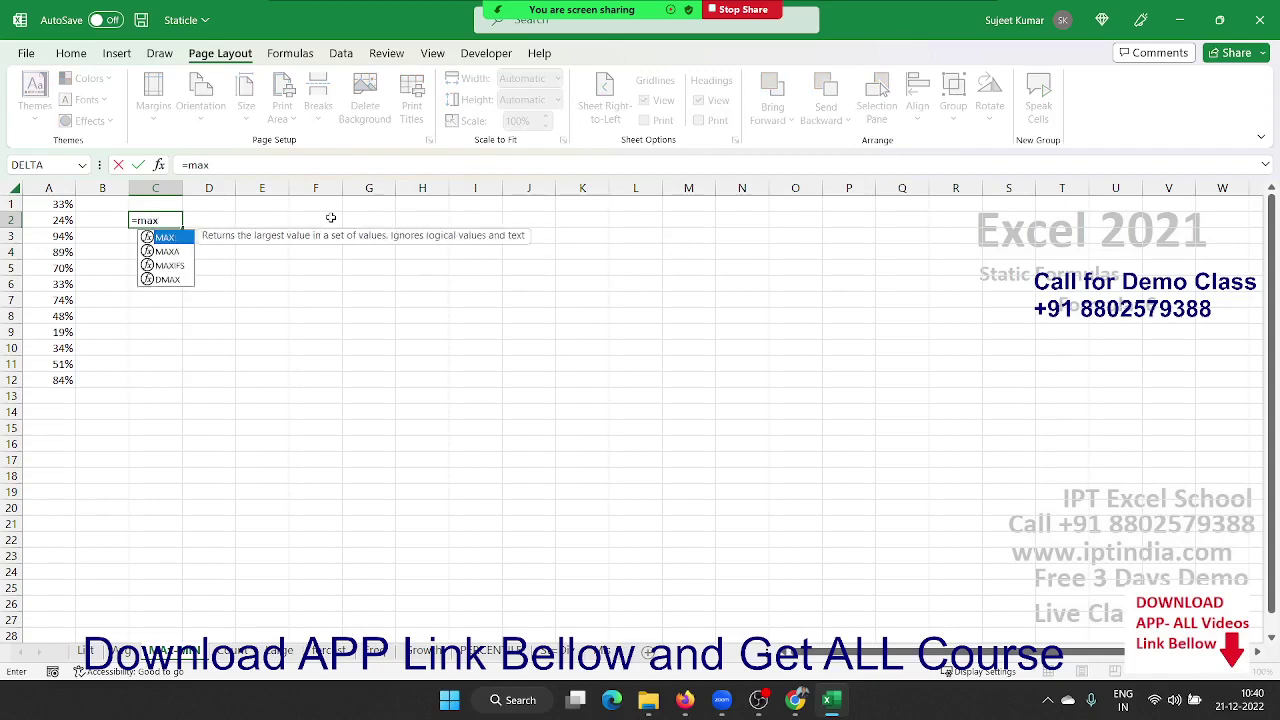
Enter =MAX(A1:A12) in C2 to get the 95% maximum
key("Tab")
key("Left")
key("Left")
key("Up")
key("ctrl+shift+Down")
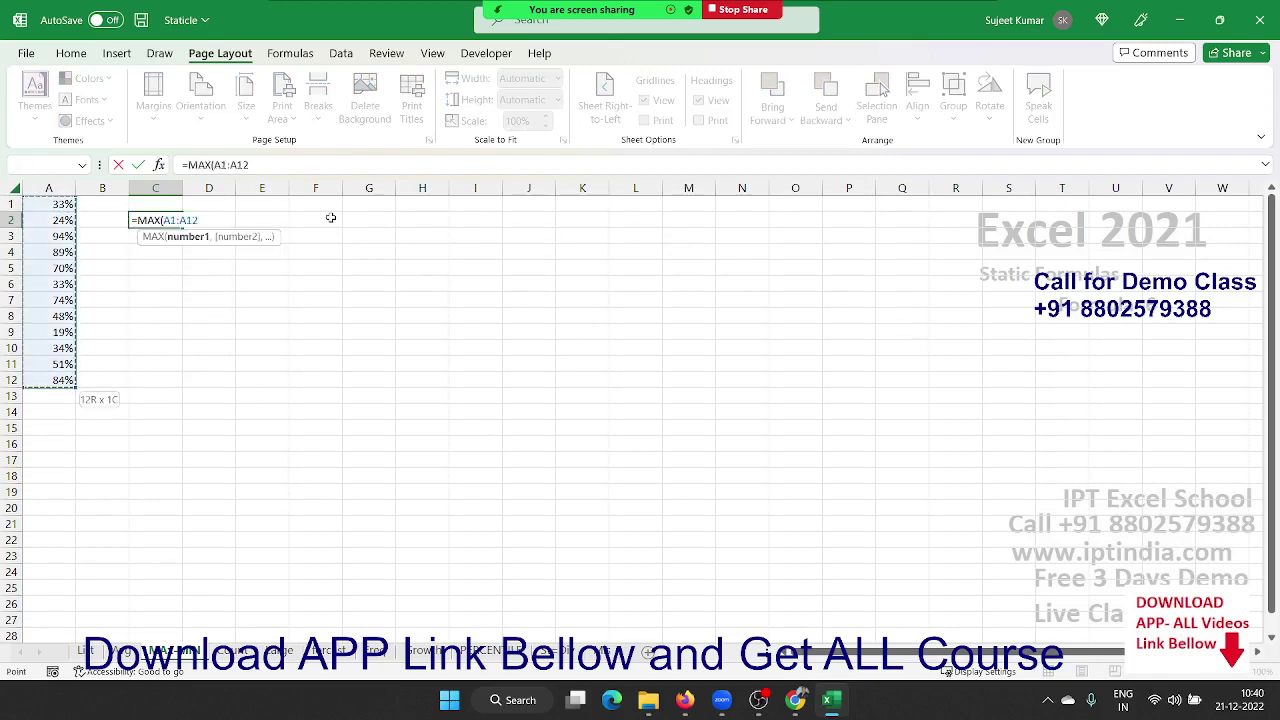
key("Return")
key("Up")
Enter =MIN(A1:A12) in D2 to get the 0% minimum
key("Right")
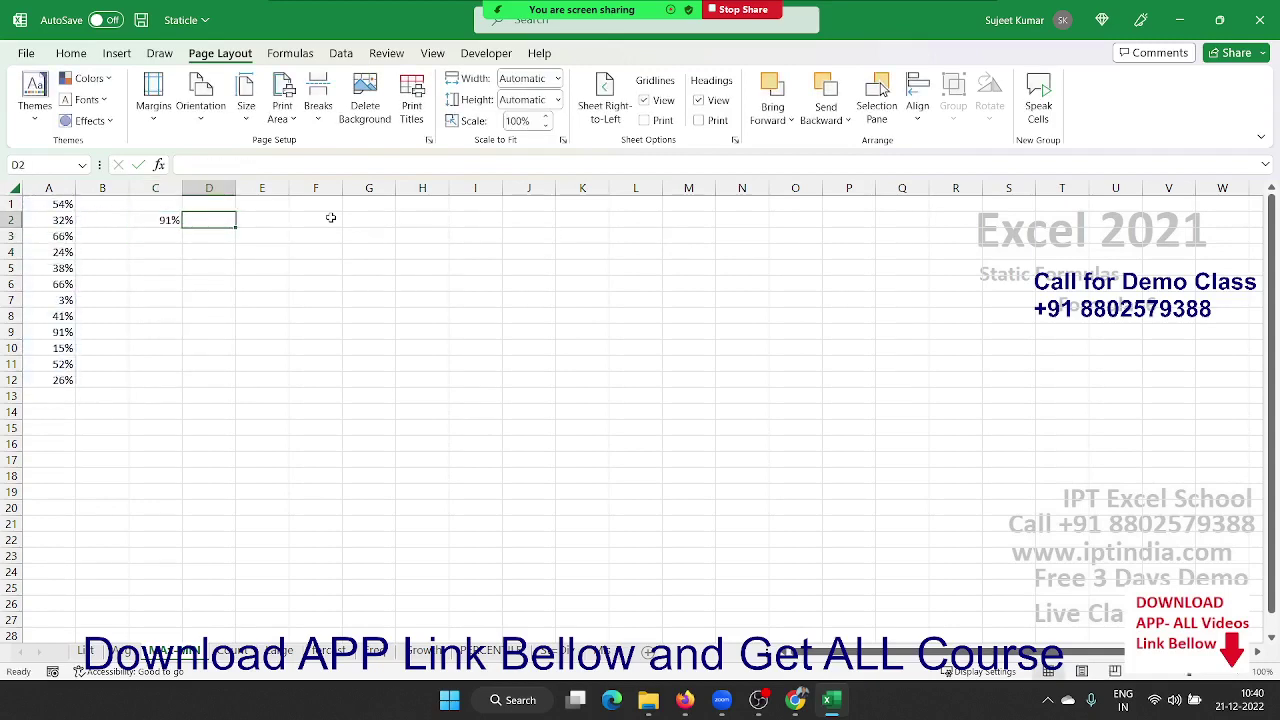
type("=min")
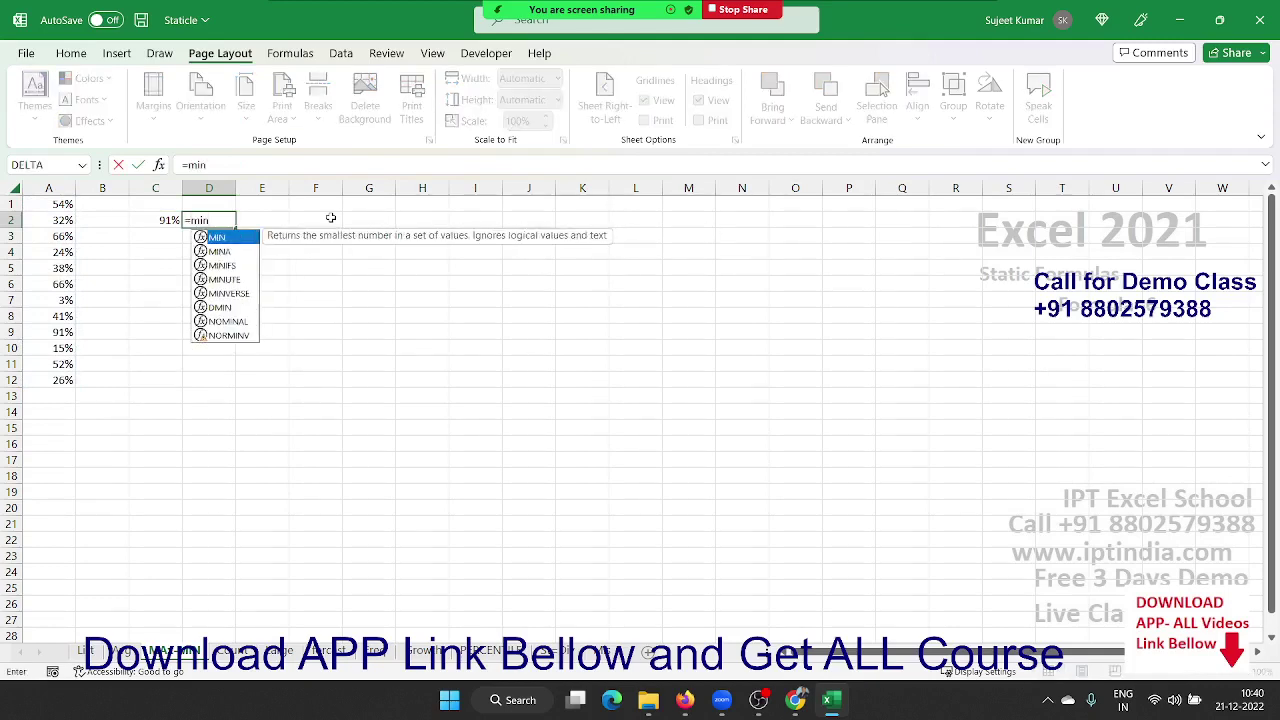
key("Tab")
key("Left")
key("Left")
Enter =MAXA(A1:A12) in C3, returning 0.95233
key("Left")
key("Up")
key("ctrl+shift+Down")
key("Return")
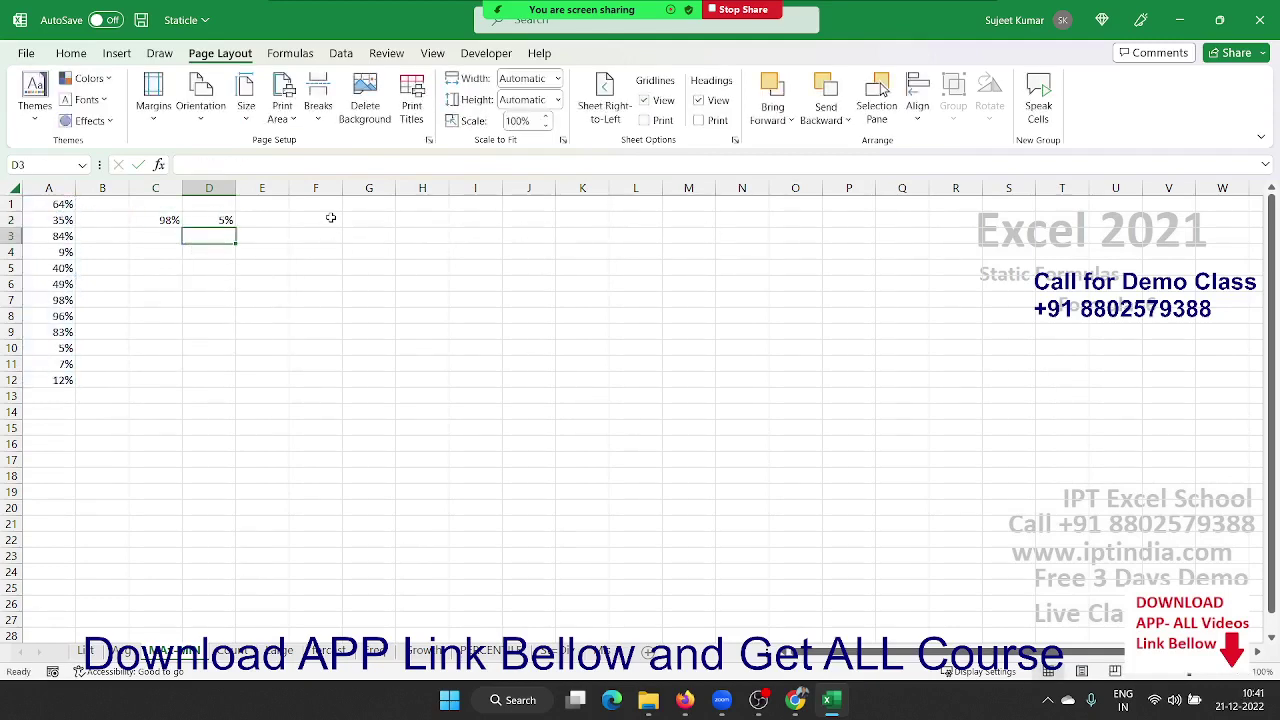
key("Up")
key("Down")
key("Left")
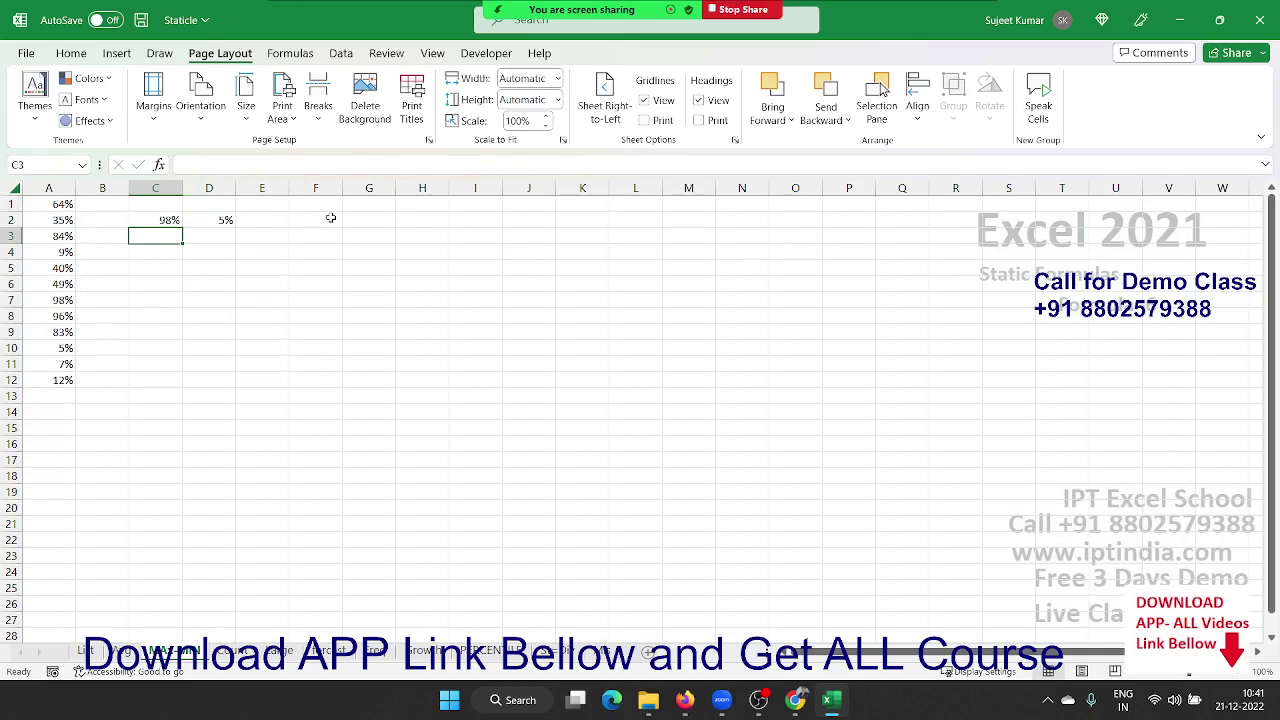
type("=ma")
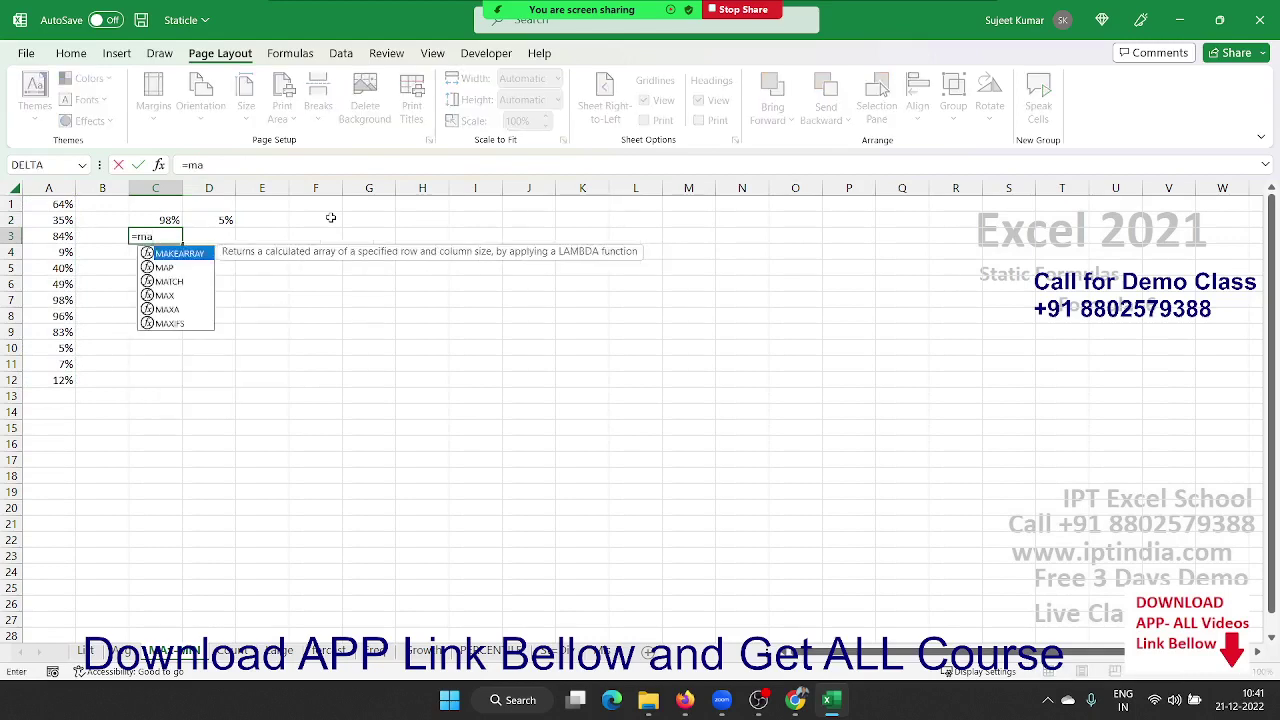
type("x")
key("Down")
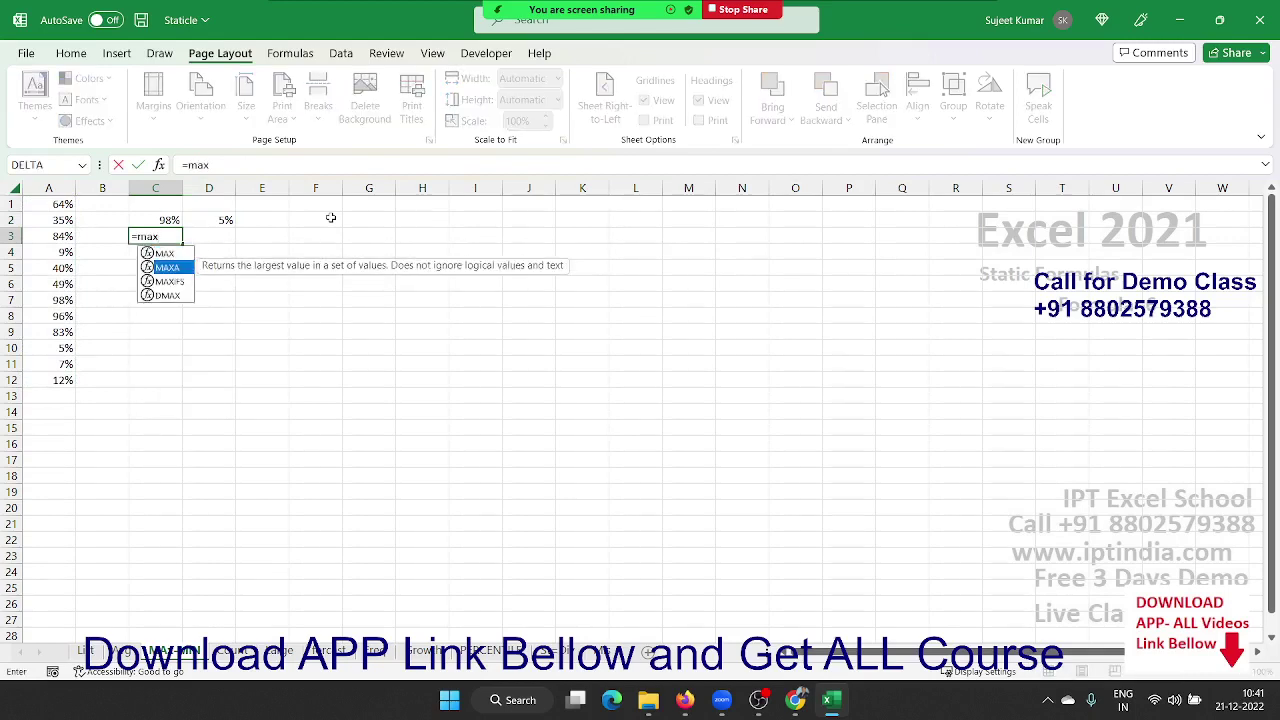
key("Tab")
key("Left")
key("Left")
key("Up")
key("Up")
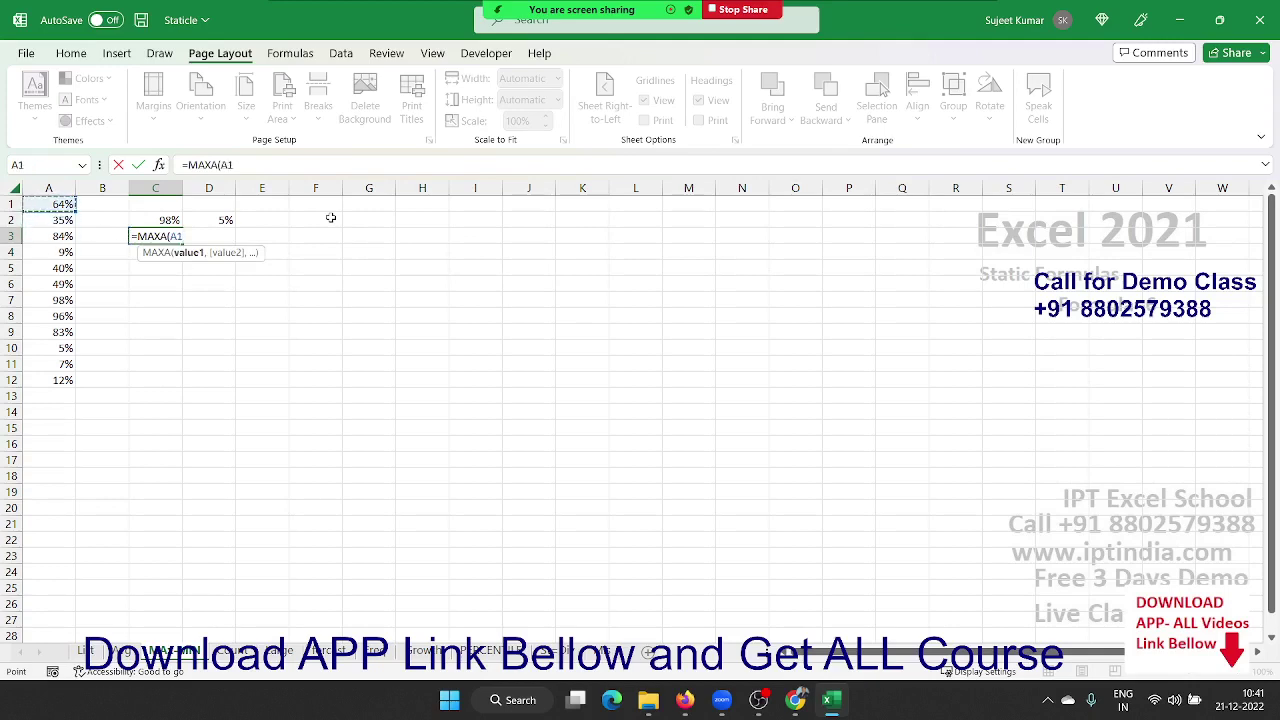
key("ctrl+shift+Down")
key("Return")
key("Left")
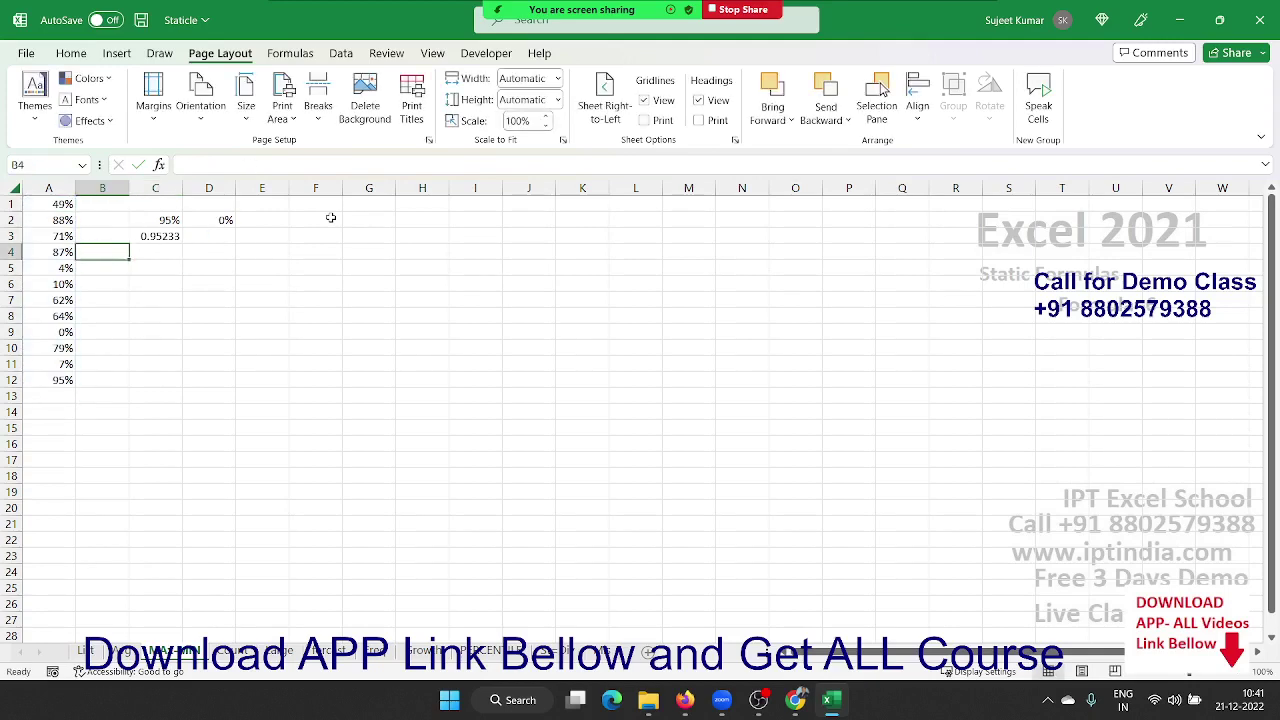
key("Left")
Enter TRUE in A4 and FALSE in A7, correcting the misspelled 'fasle'
key("F2")
type("tr")
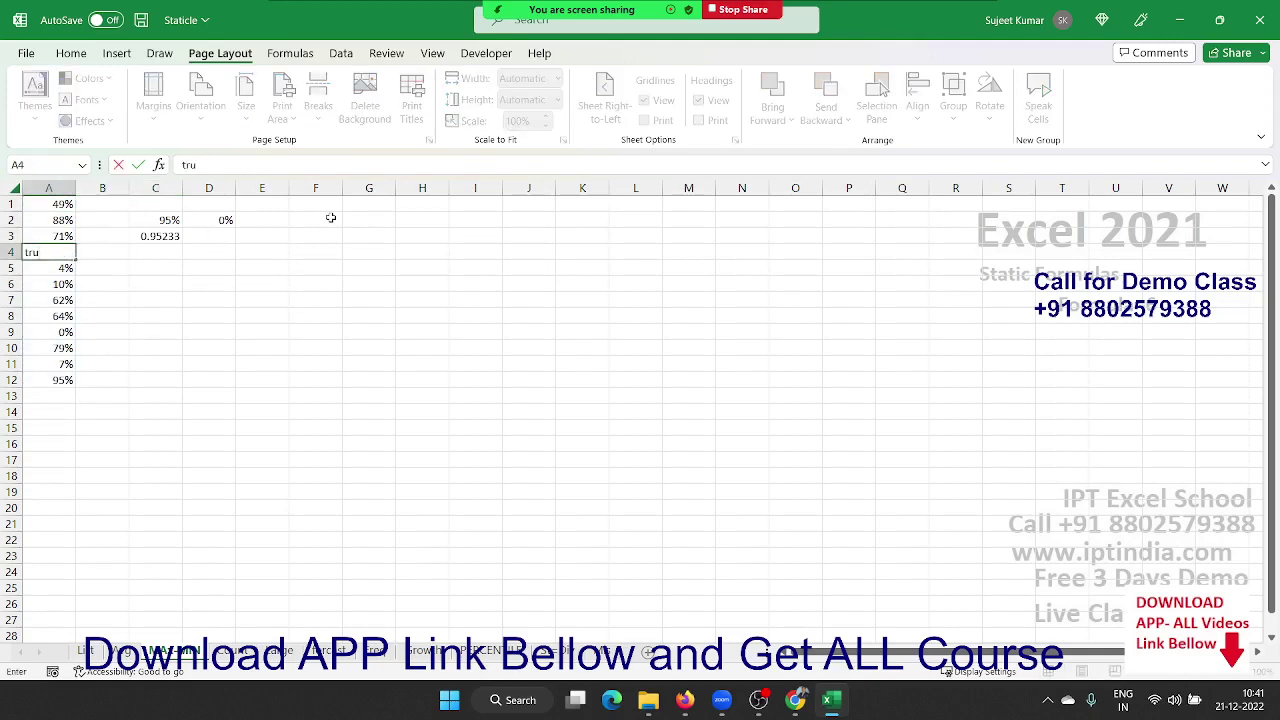
key("Return")
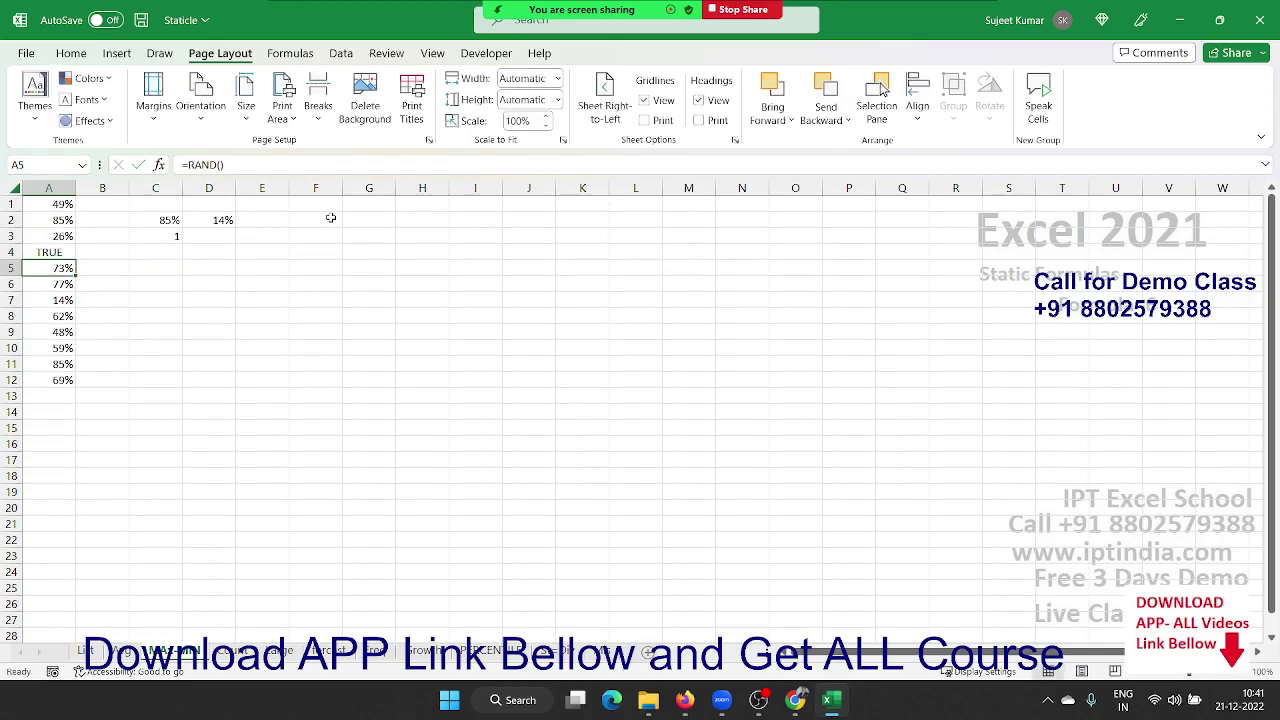
key("Up")
key("Down")
key("Down")
key("Down")
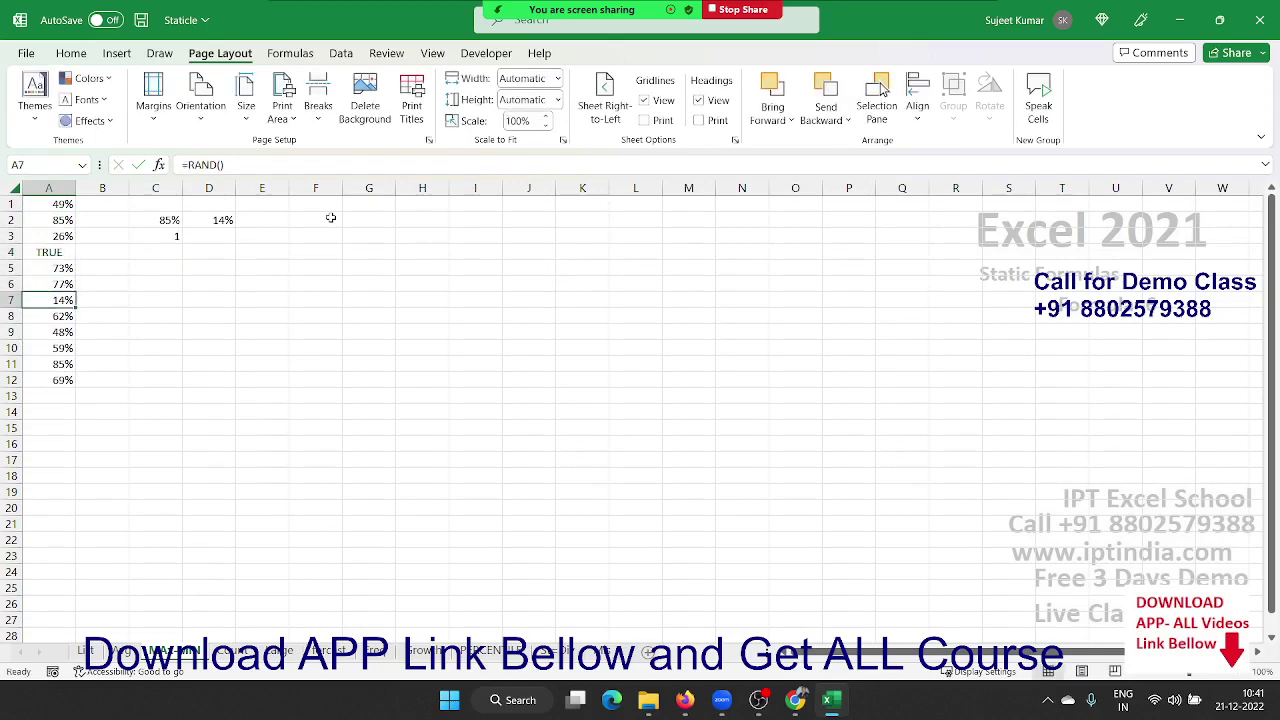
type("fas")
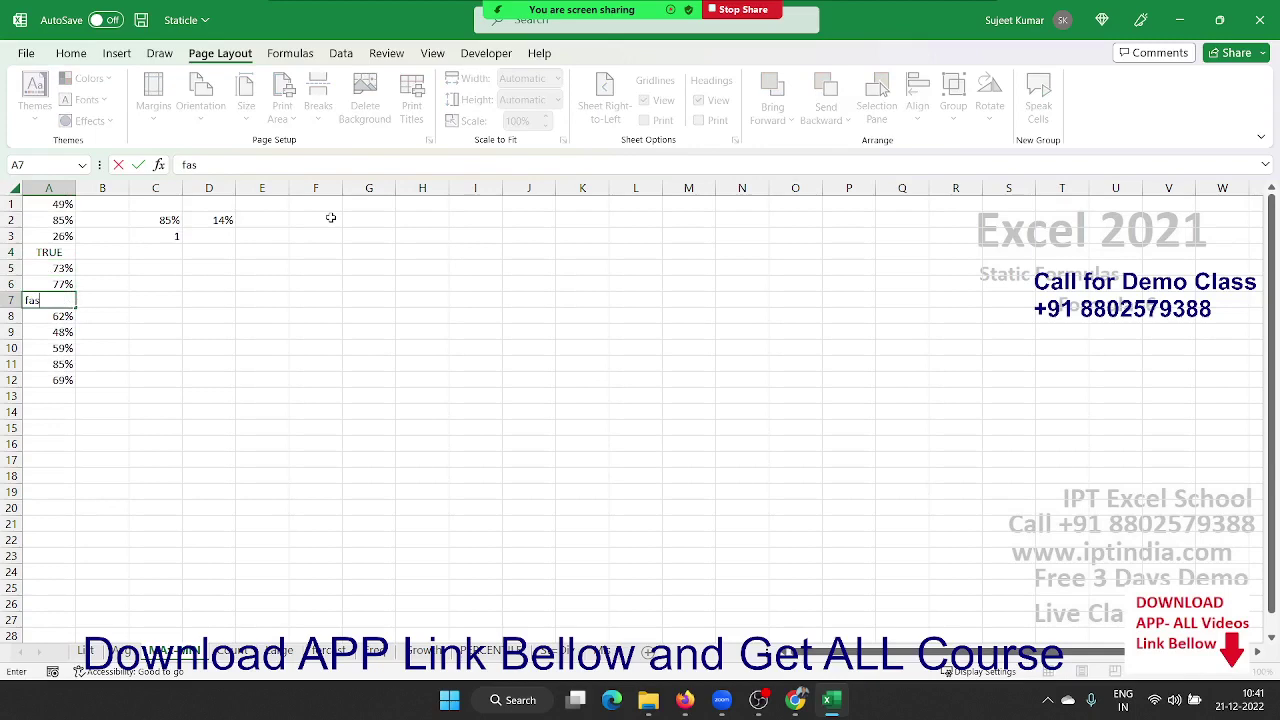
type("le")
key("Tab")
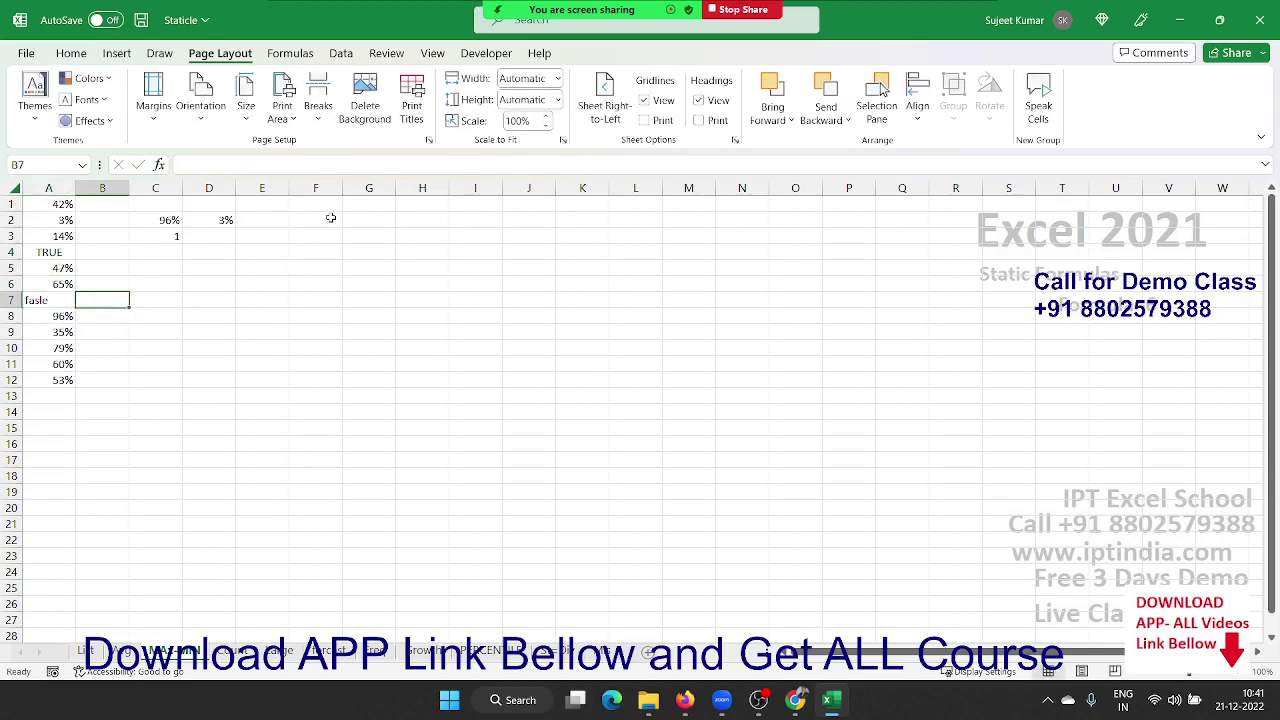
key("Left")
type("false")
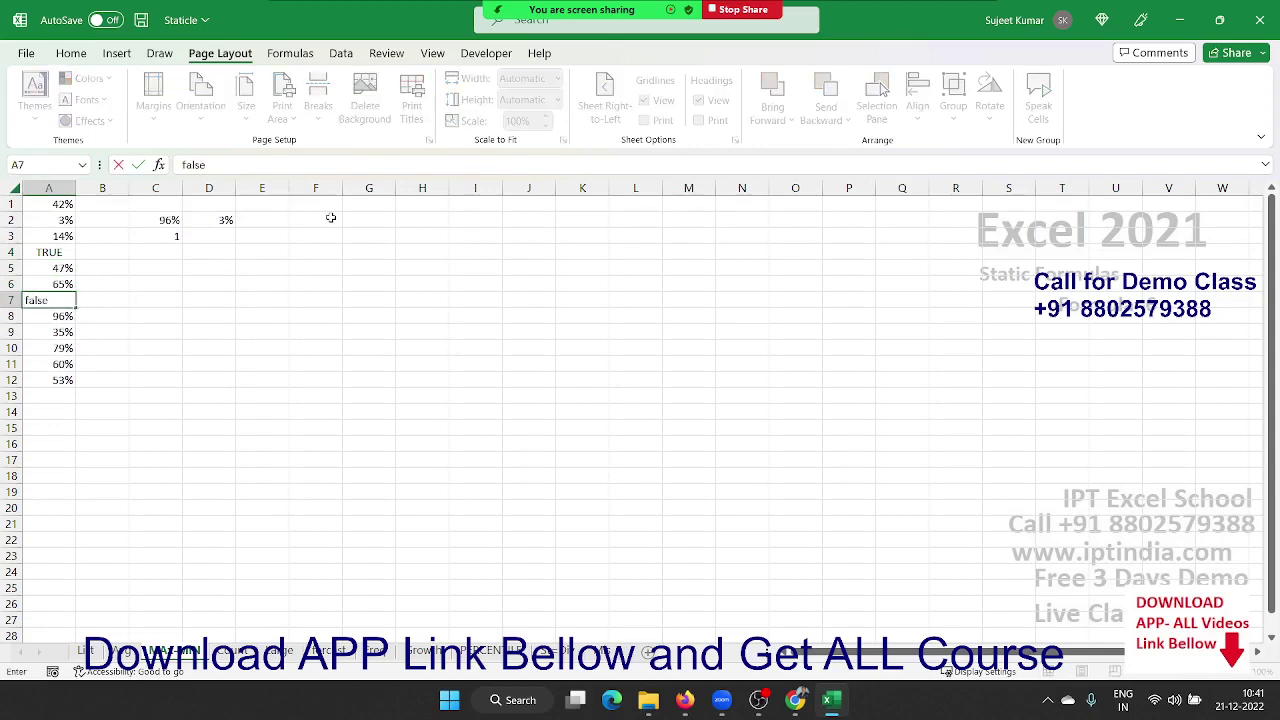
key("Tab")
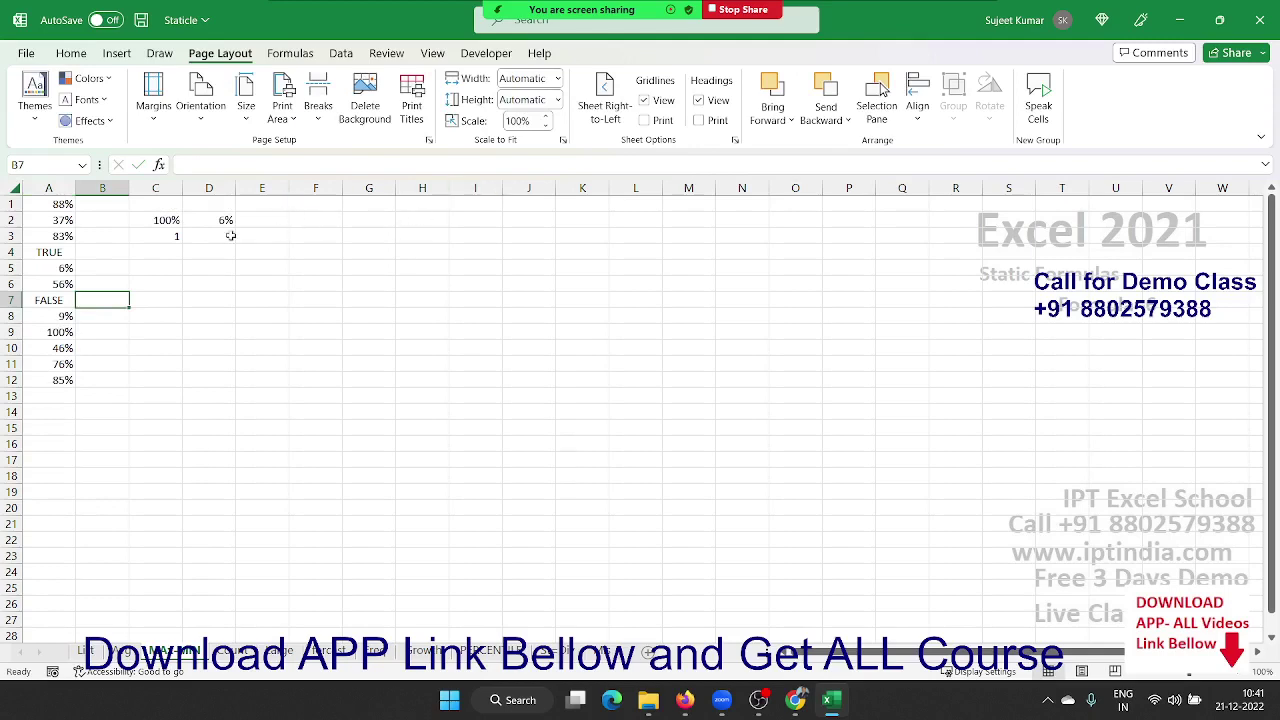
Enter =MINA(A2:A12) in D3, then switch to the Count sheet
left_click(219, 237)
type("=min")
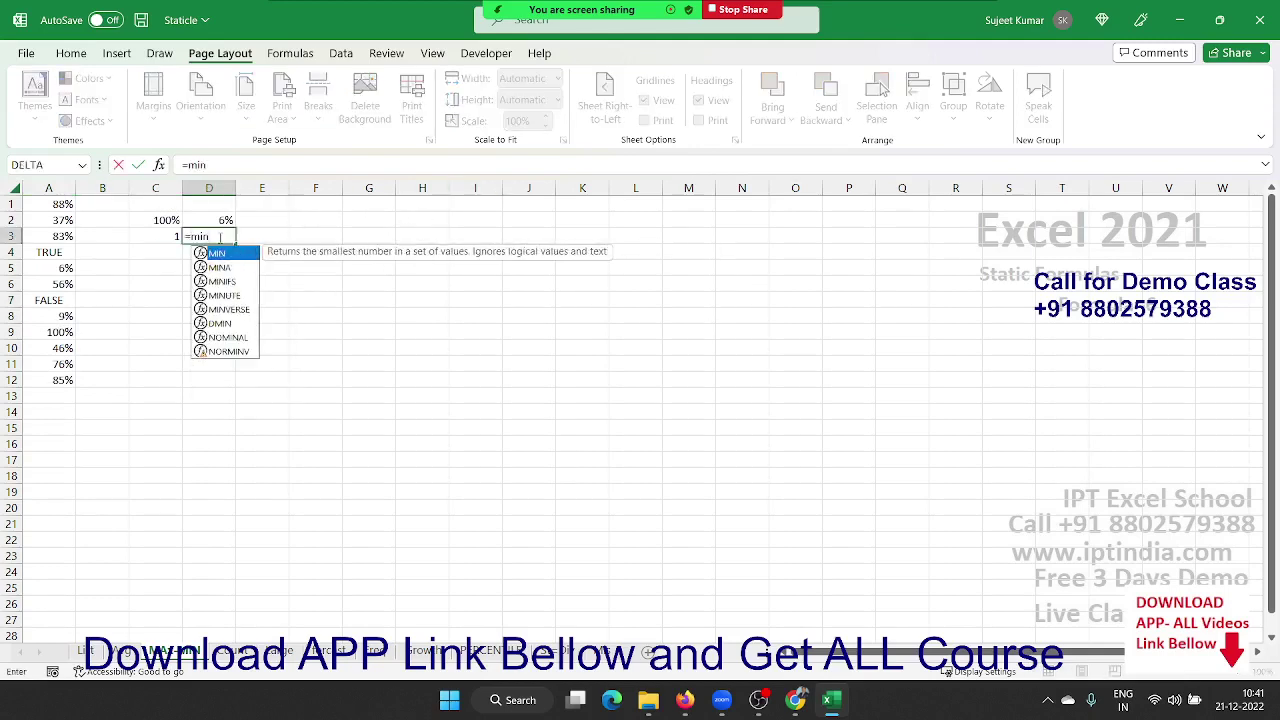
key("Down")
key("Tab")
key("Left")
key("Left")
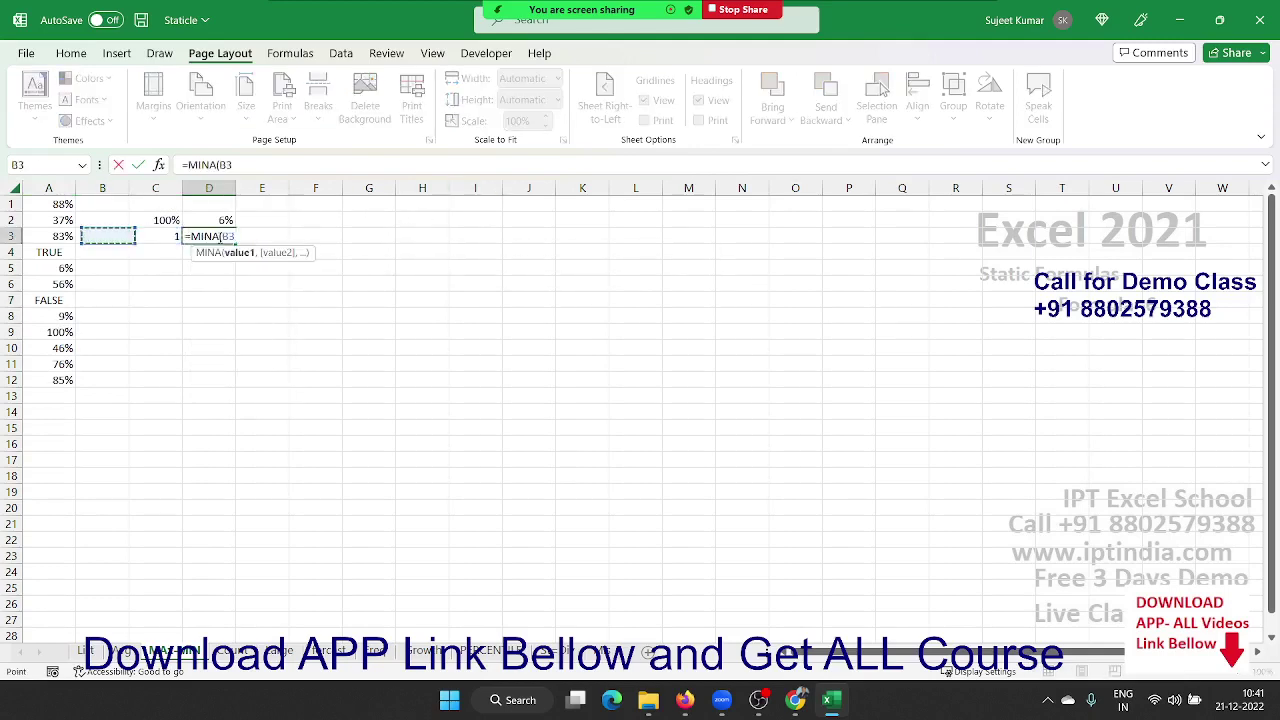
key("Left")
key("Up")
left_click_drag(62, 220, 70, 382)
key("Return")
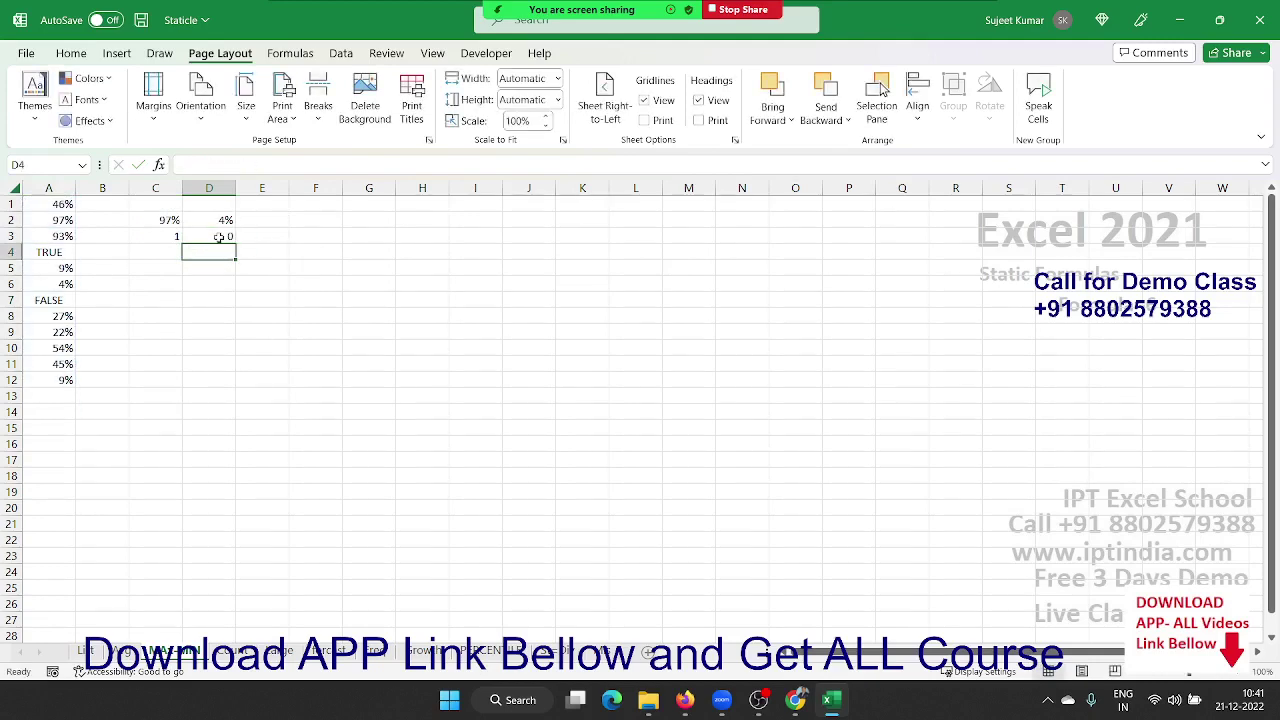
left_click(232, 651)
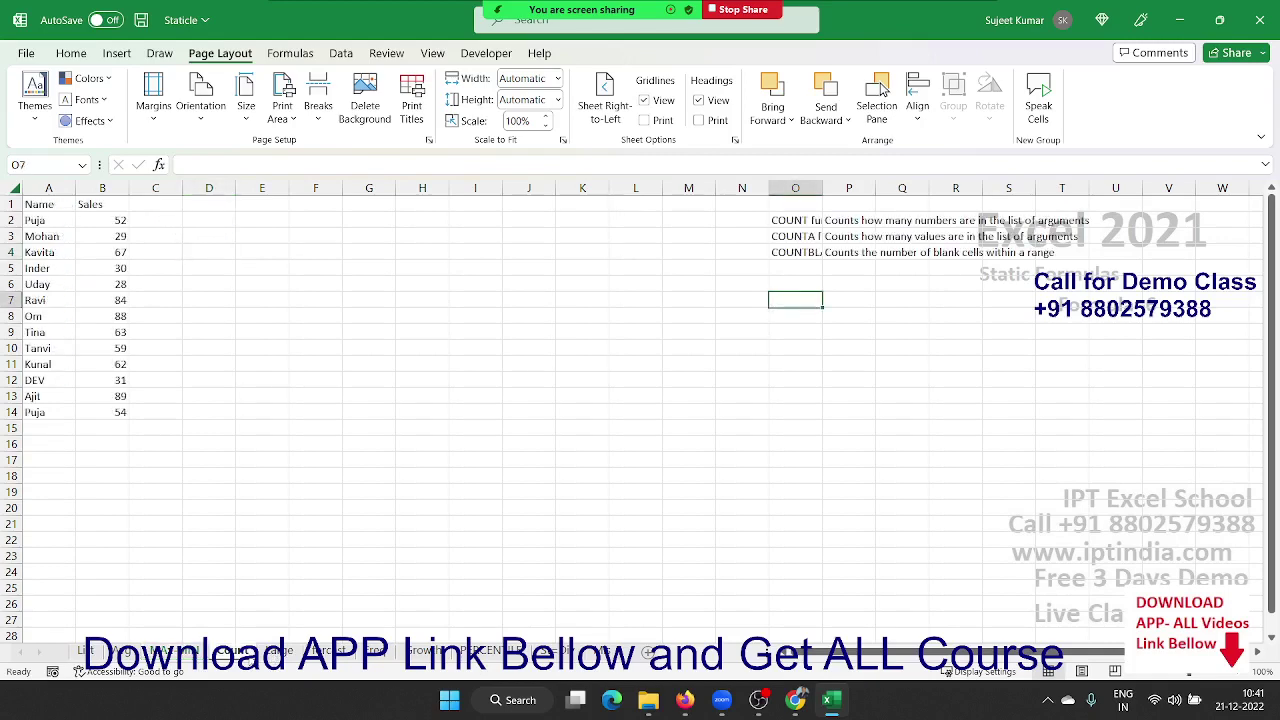
Enter =COUNT(B2:B14) in D2, returning 13
left_click(132, 294)
left_click(202, 221)
type("=c")
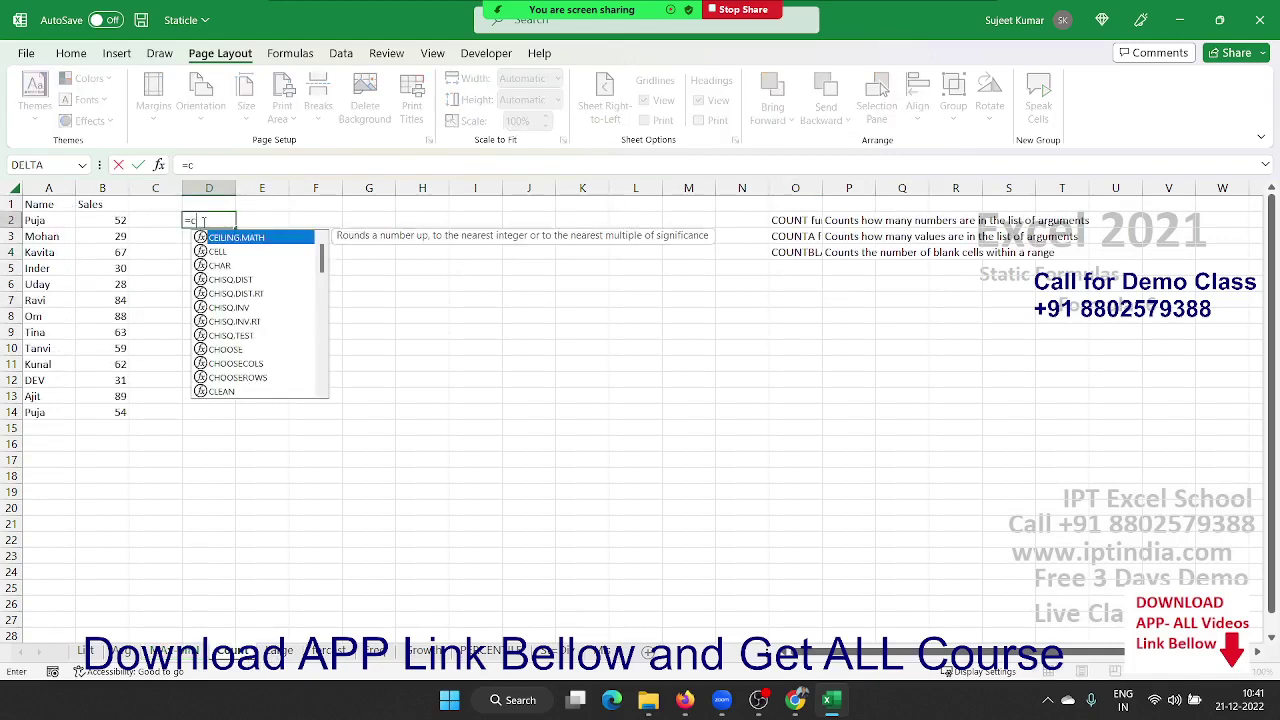
type("oun")
key("Tab")
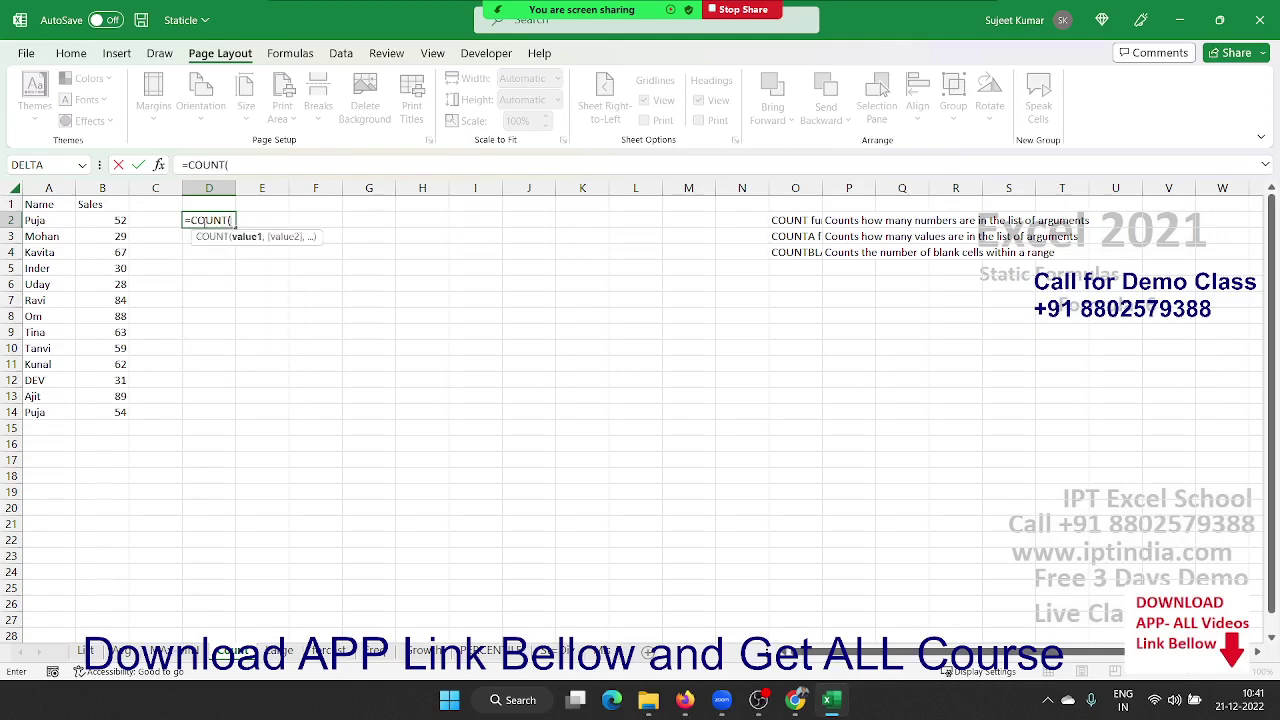
key("Left")
key("Left")
key("ctrl+shift+Down")
key("Return")
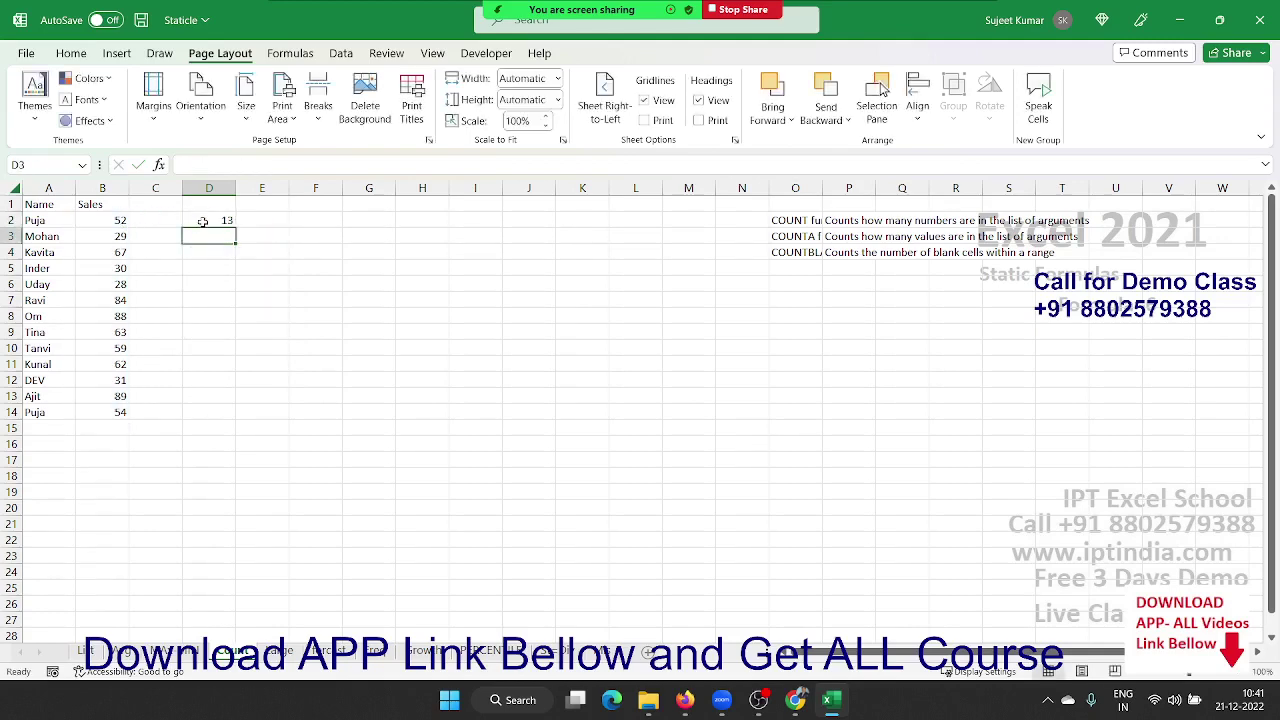
left_click(202, 221)
Enter =COUNTA(A1:A14) in E2, returning 14
key("Right")
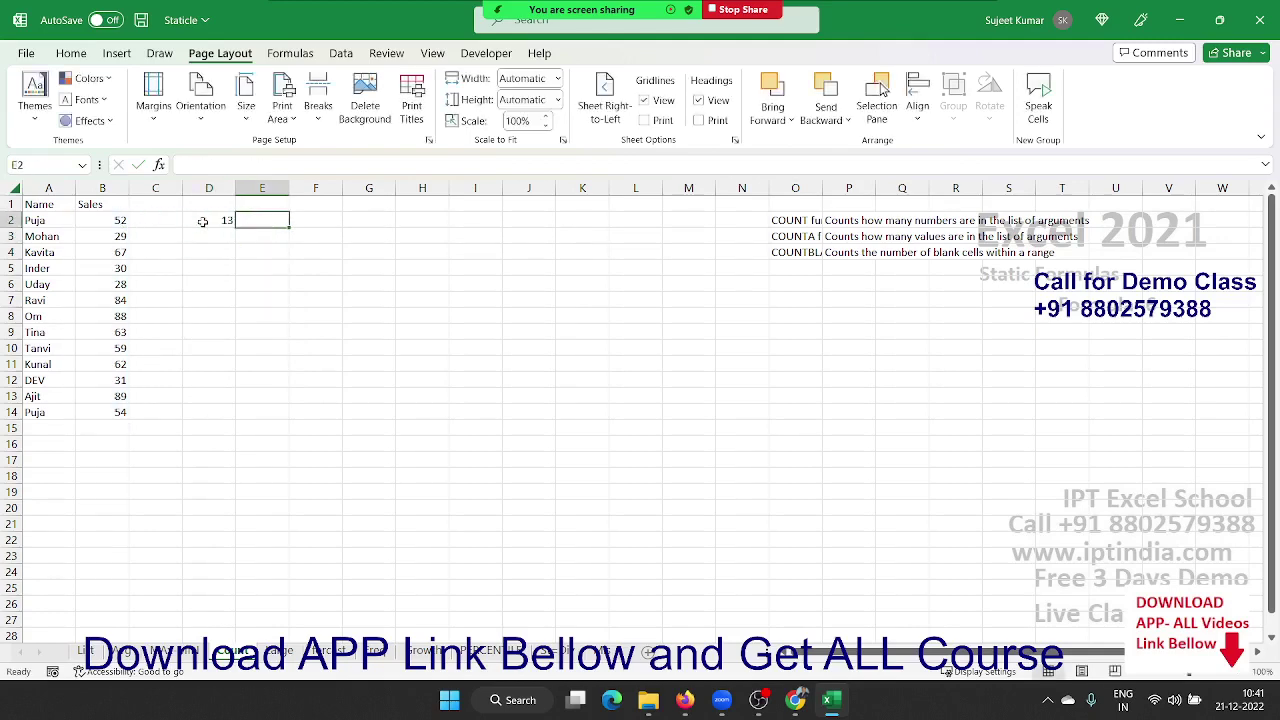
type("=coubn")
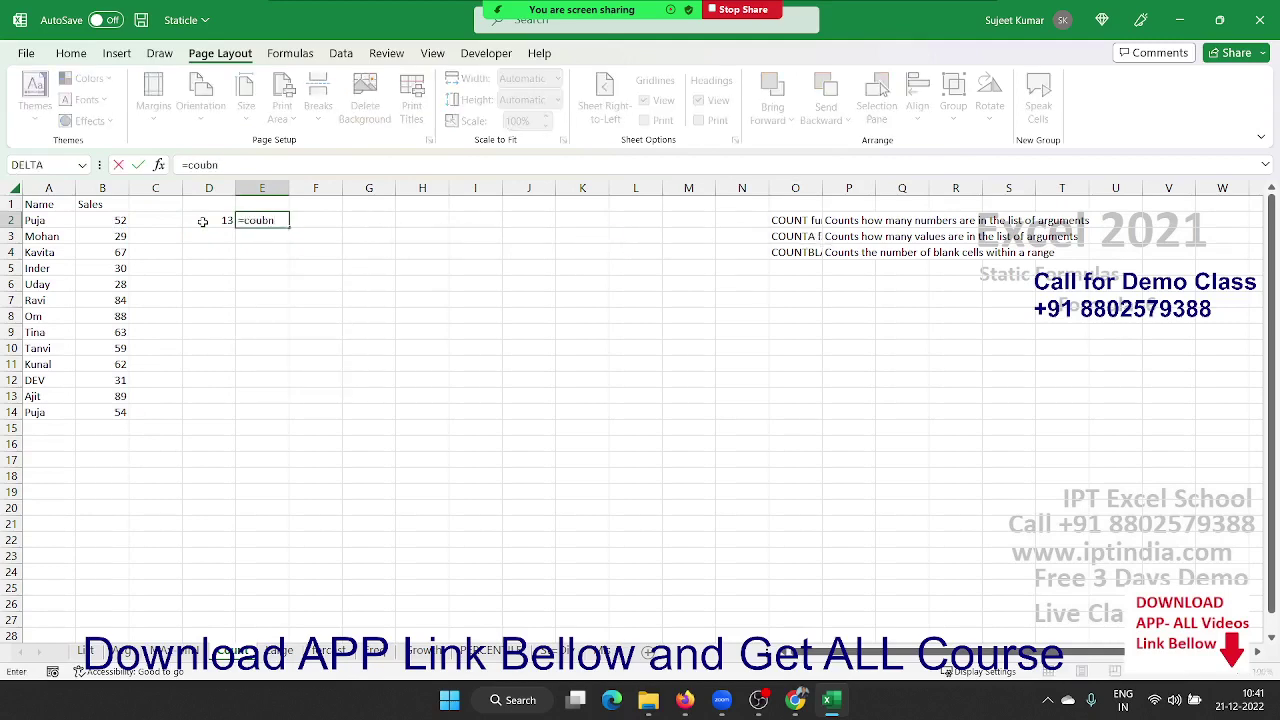
key("BackSpace")
key("Down")
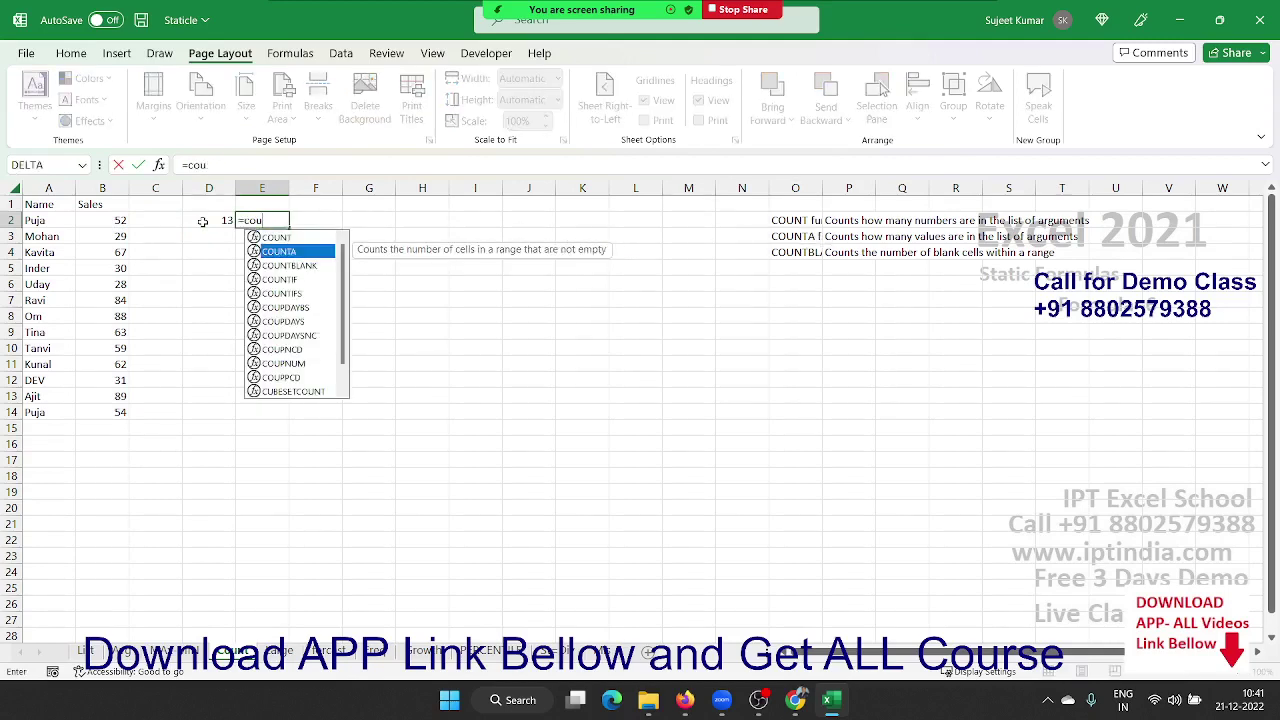
key("Tab")
key("Left")
key("Left")
key("Left")
key("Left")
key("Up")
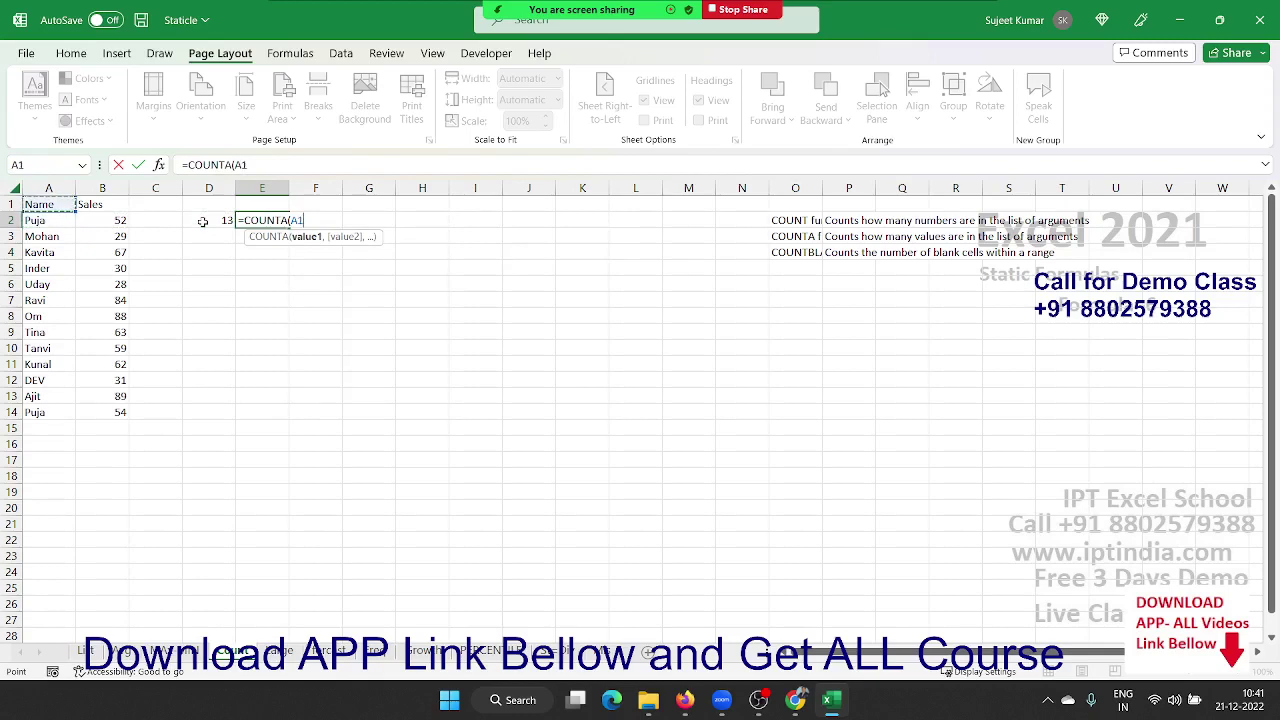
key("ctrl+shift+Down")
key("Return")
key("Up")
Enter =COUNTBLANK(A1:C14) in F2, returning 14, and check the formula
key("Right")
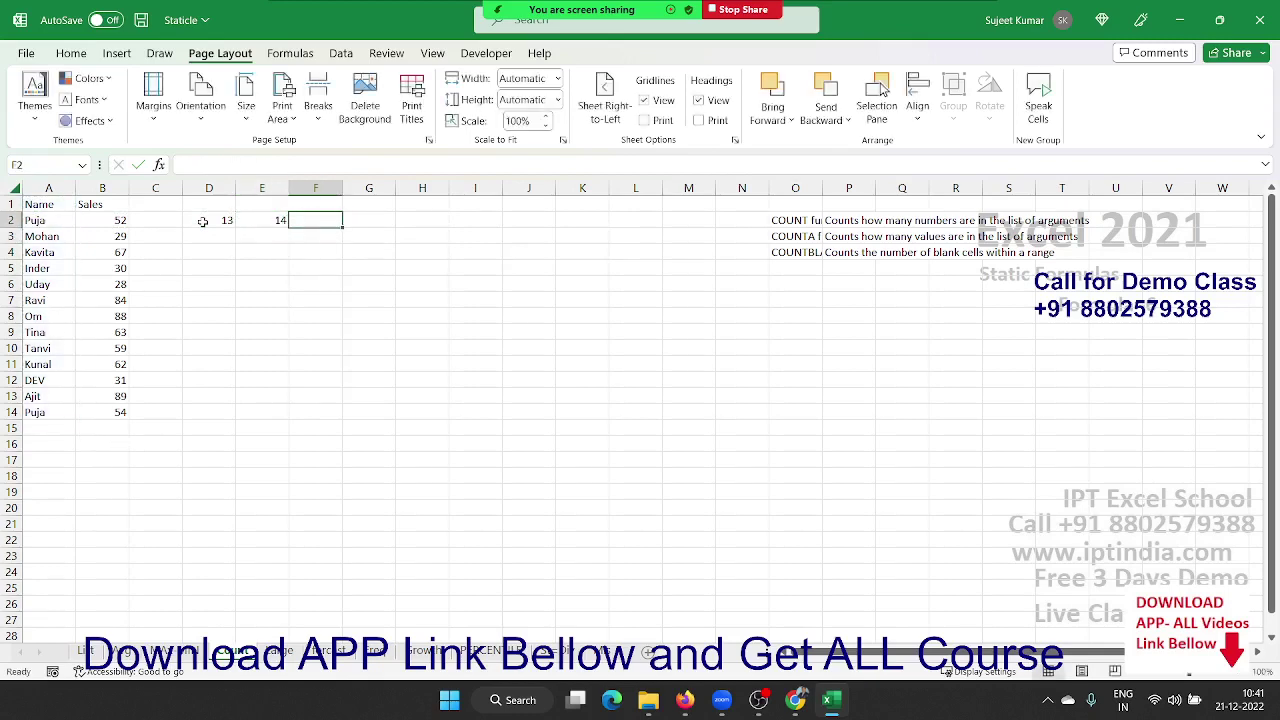
type("=coun")
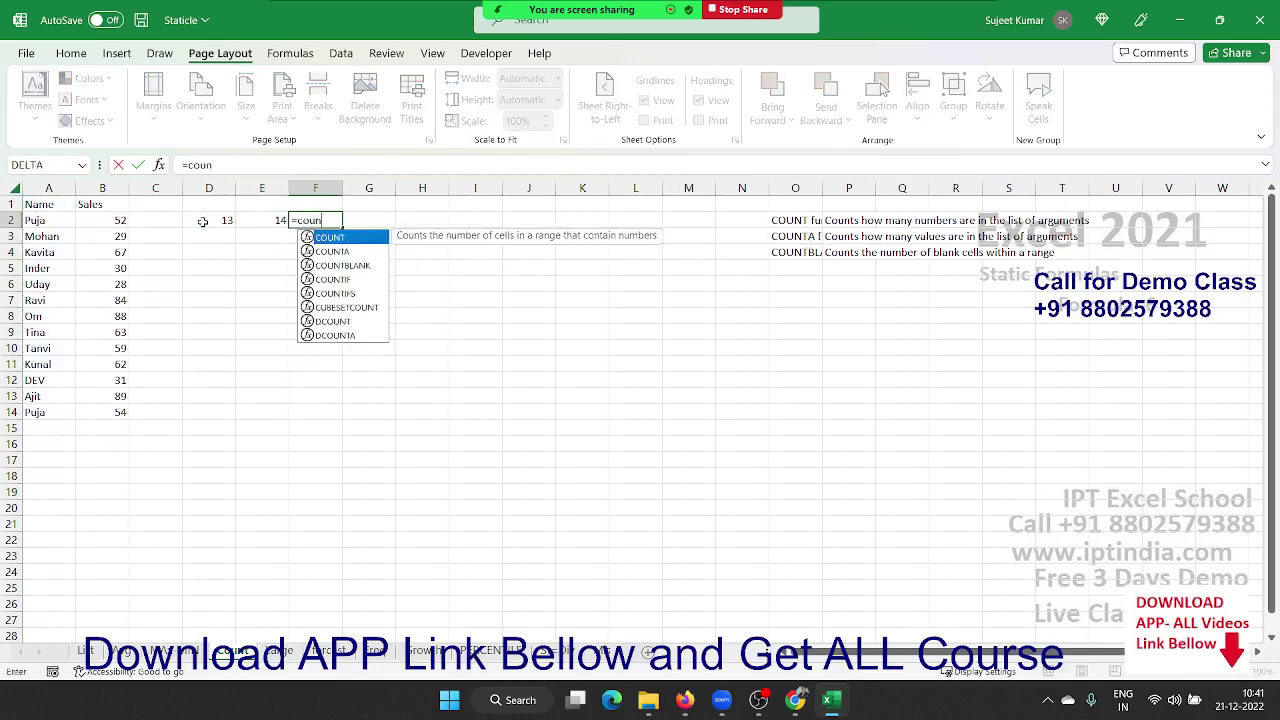
key("Down")
key("Down")
key("Tab")
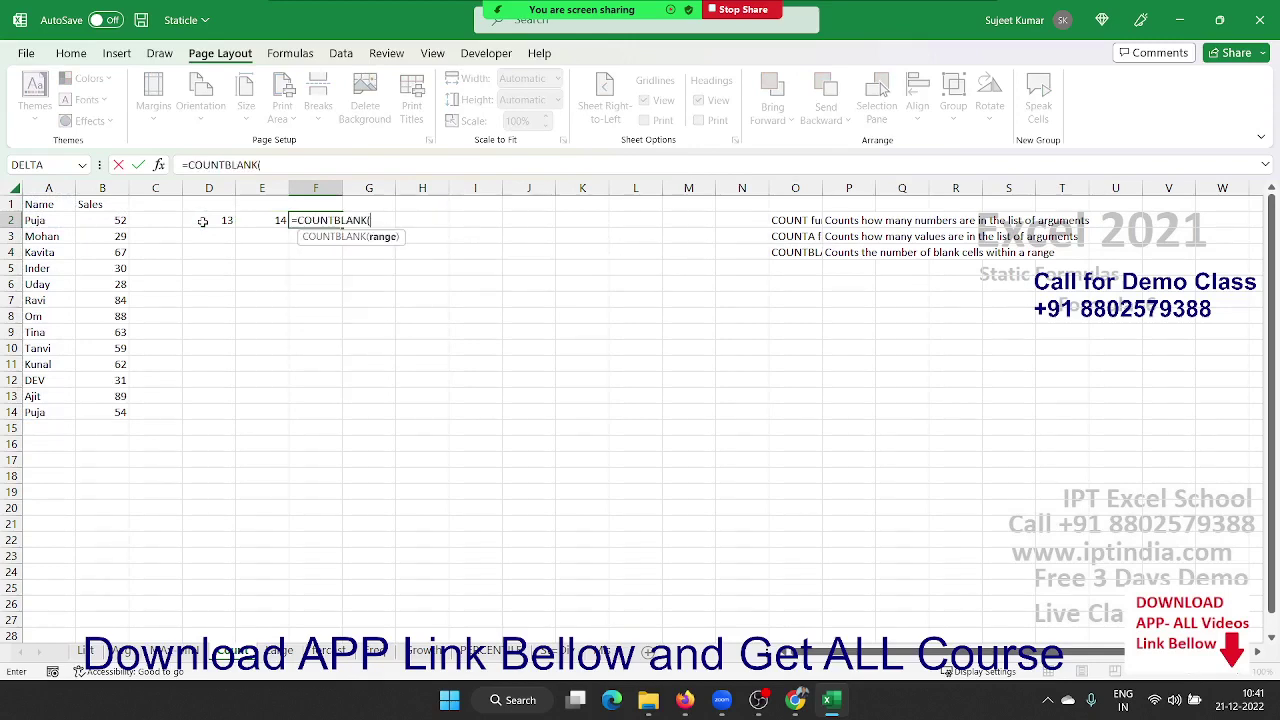
key("Left")
key("Left")
key("Left")
key("Left")
key("Left")
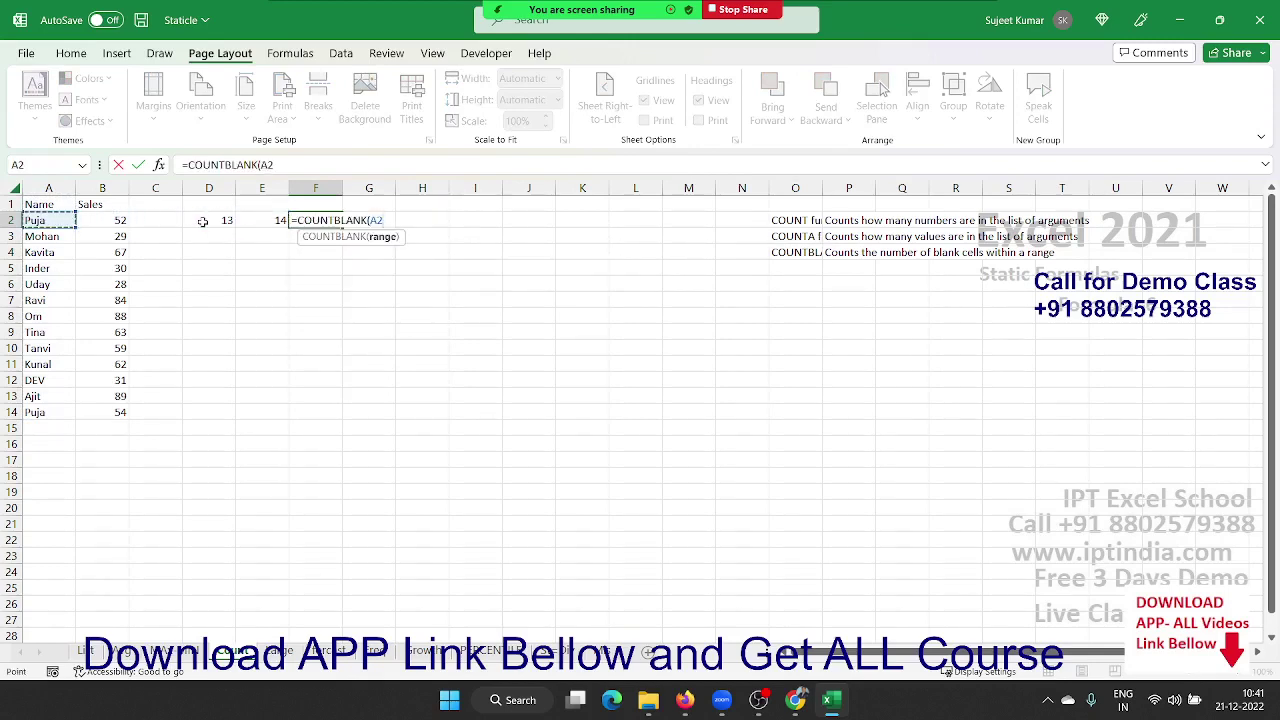
key("Up")
key("ctrl+shift+Down")
key("shift+Right")
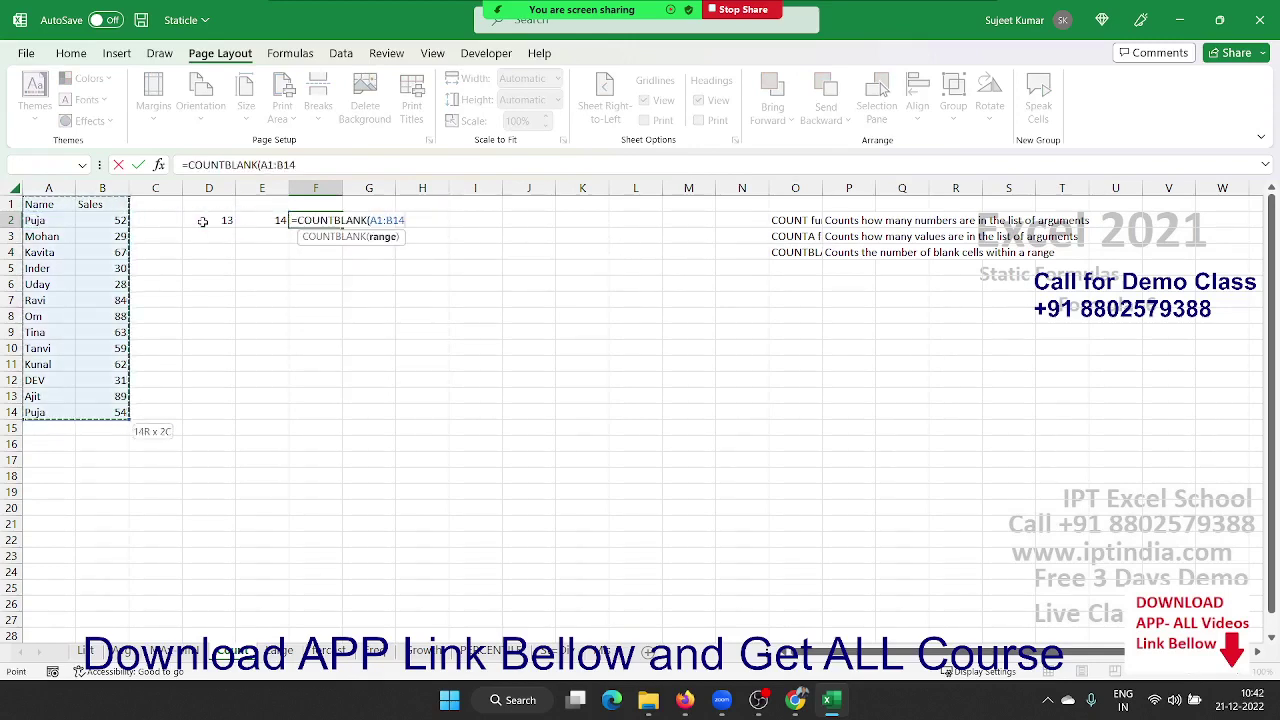
key("shift+Right")
key("Return")
key("Up")
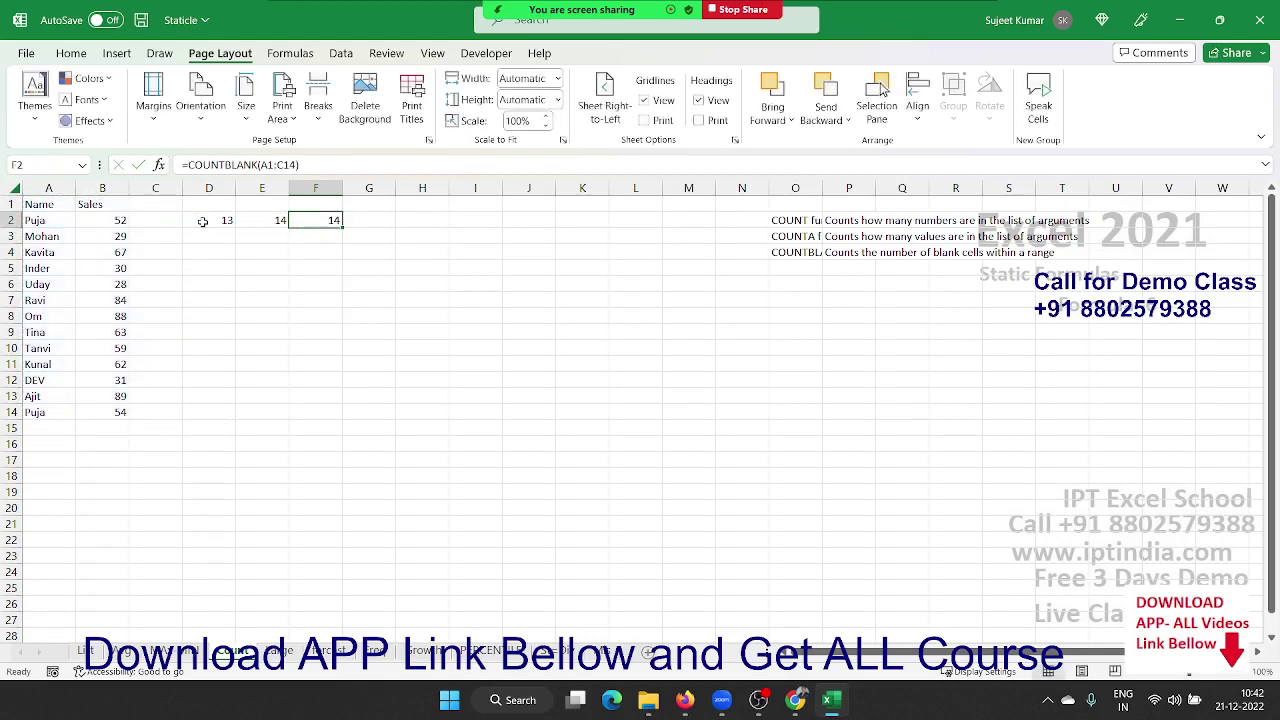
key("F2")
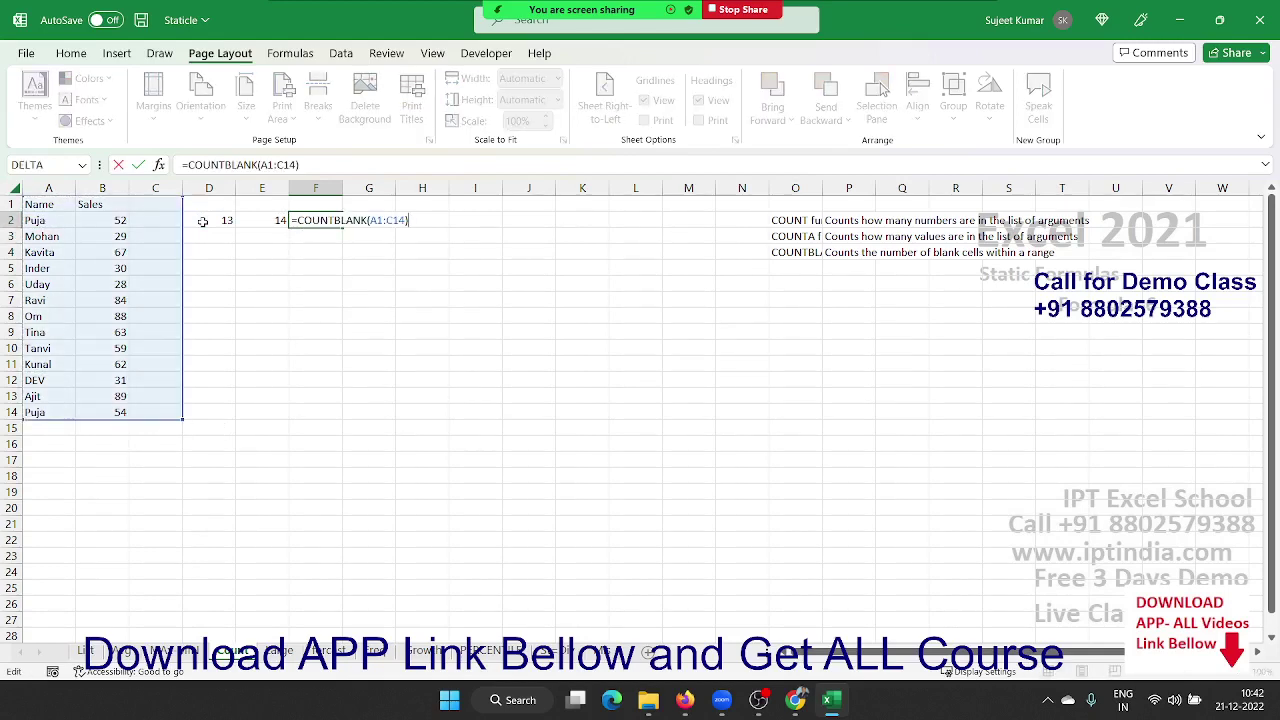
key("Escape")
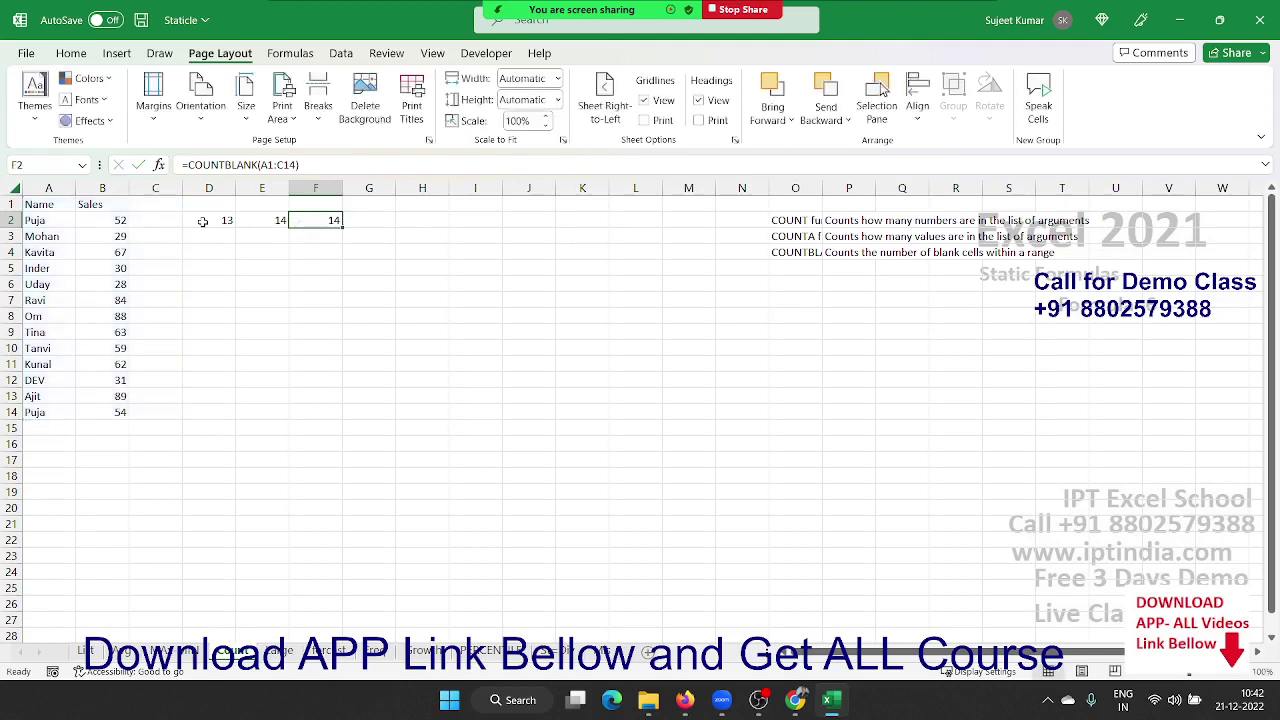
key("Right")
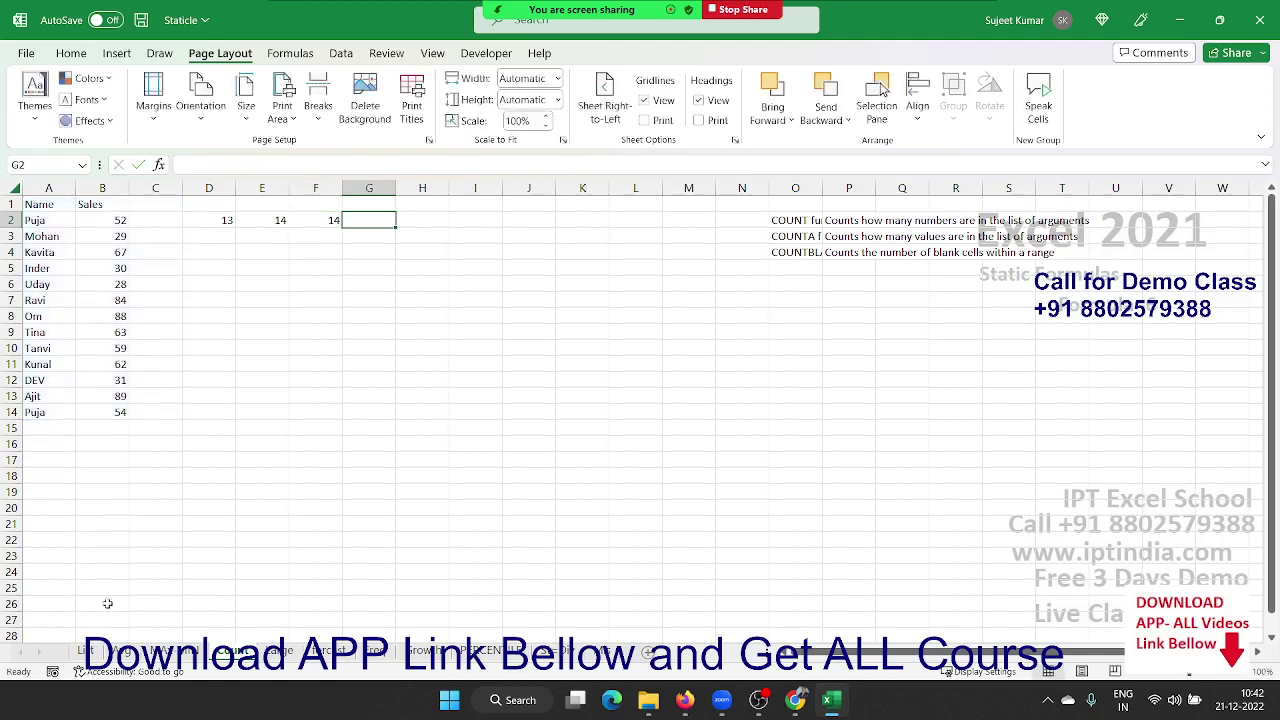
On the Large sheet, enter =MAX(B:B) in D3, returning 90
left_click(280, 651)
left_click(192, 396)
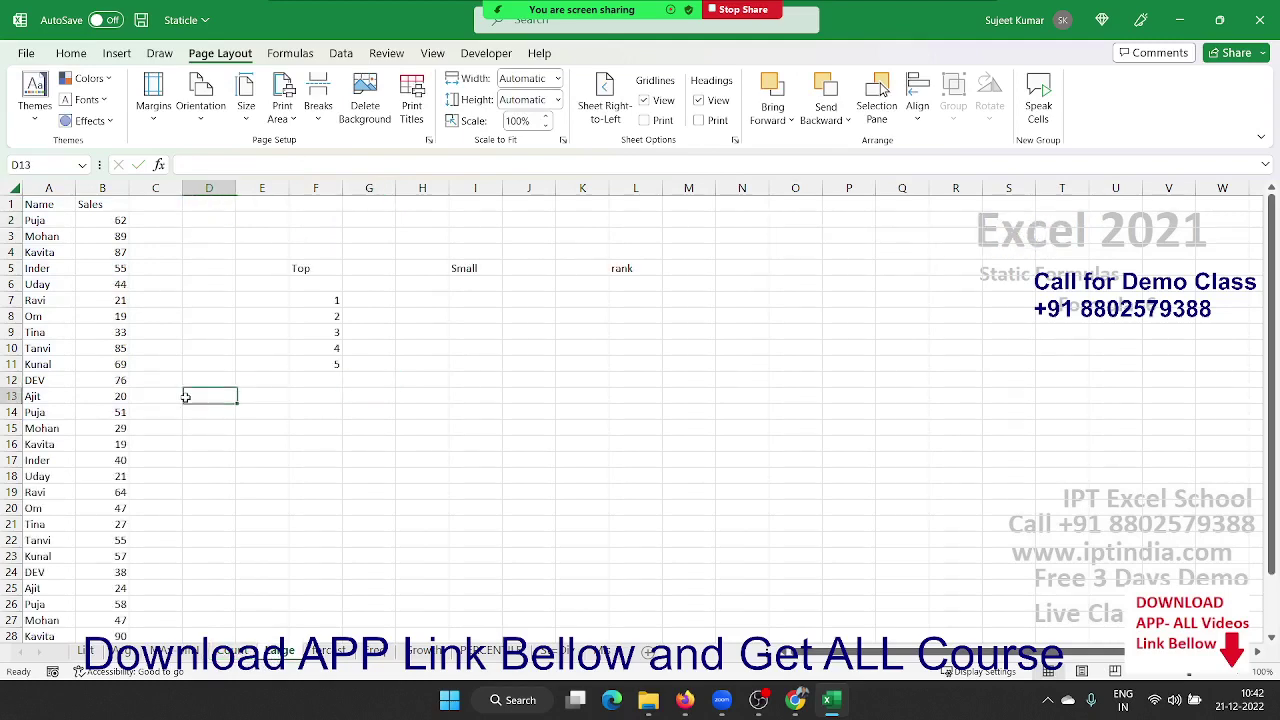
left_click_drag(120, 236, 118, 476)
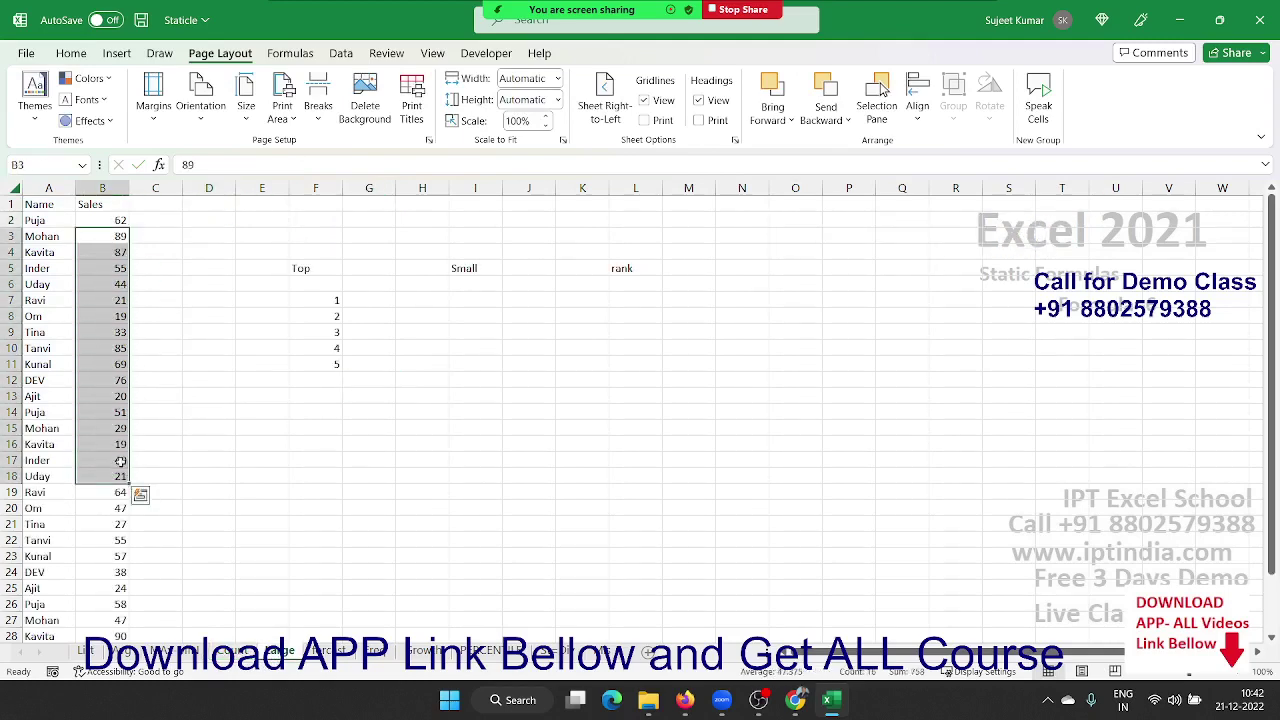
left_click(212, 243)
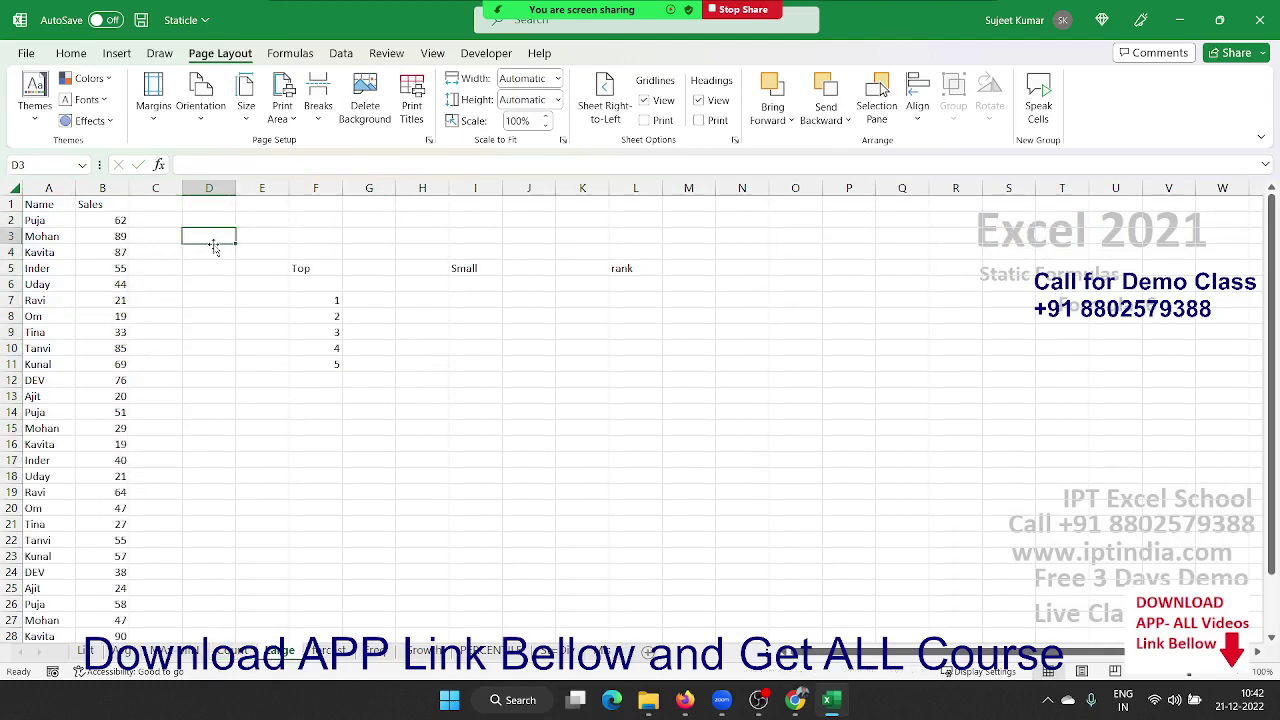
type("=max")
key("Tab")
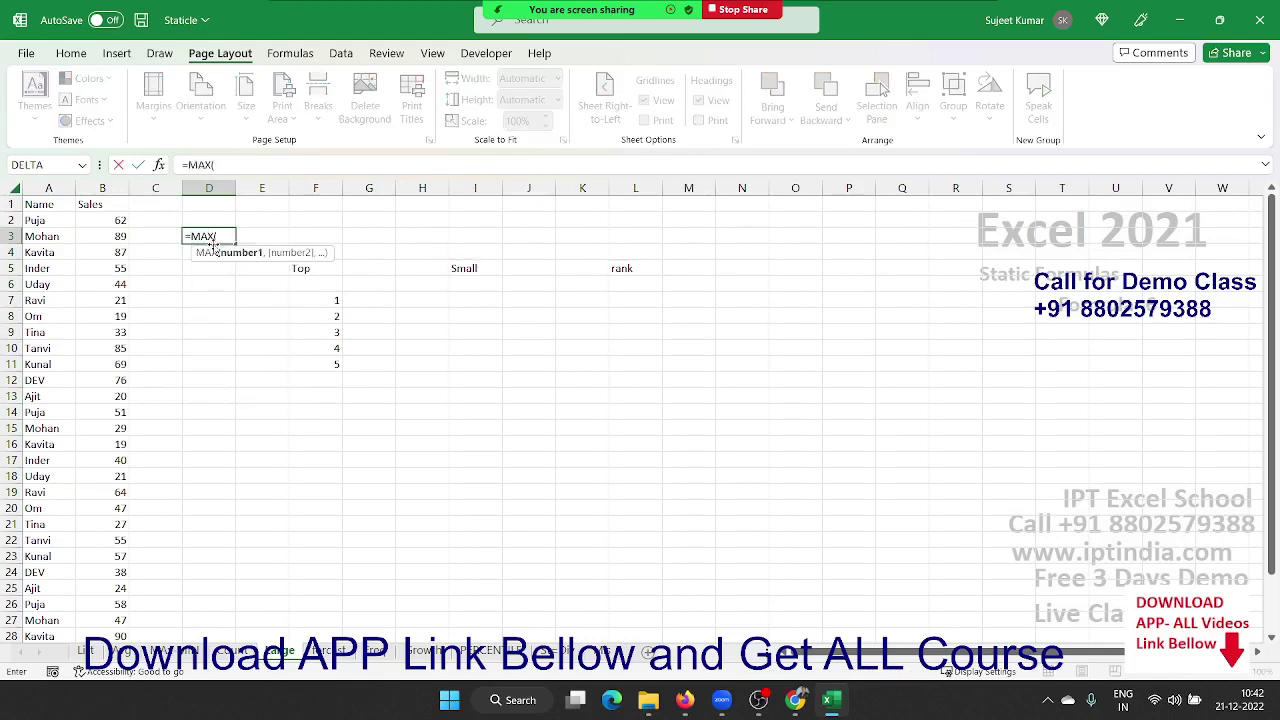
key("Left")
key("Left")
key("ctrl+space")
key("ctrl+Return")
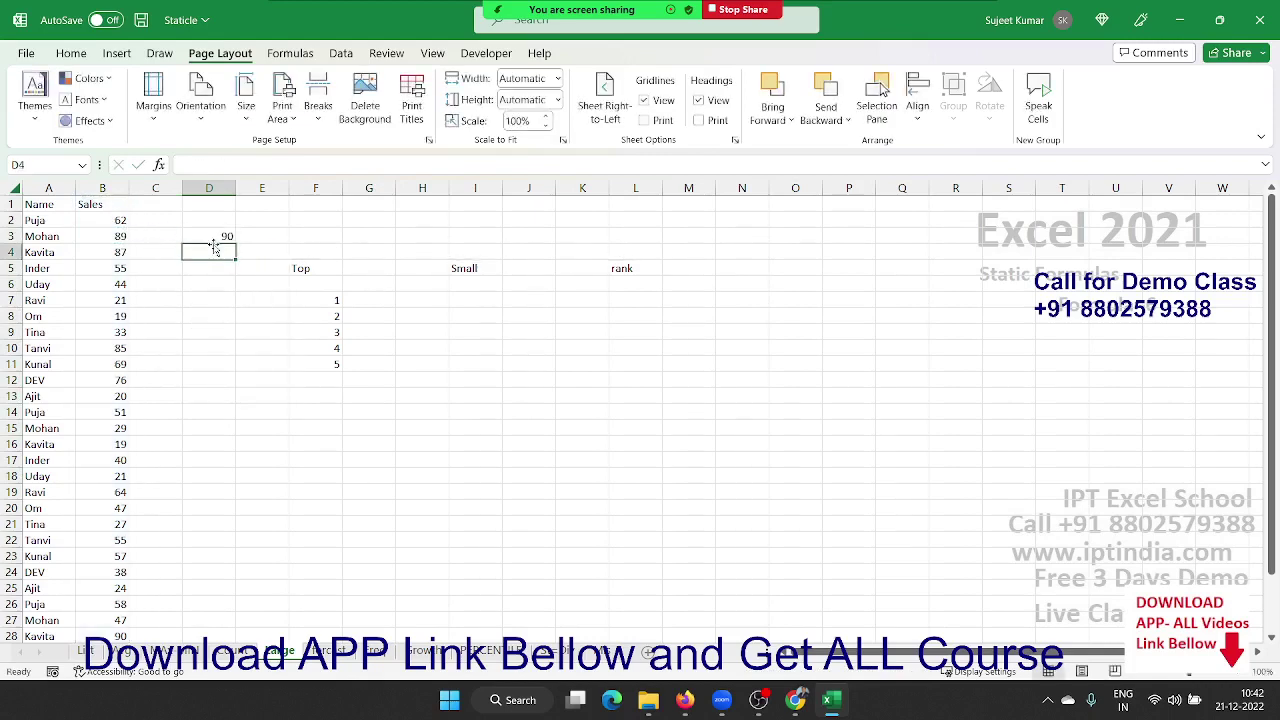
Move down to the Top list beside rank 1
left_click(214, 250)
key("Down")
key("Down")
key("Down")
key("Right")
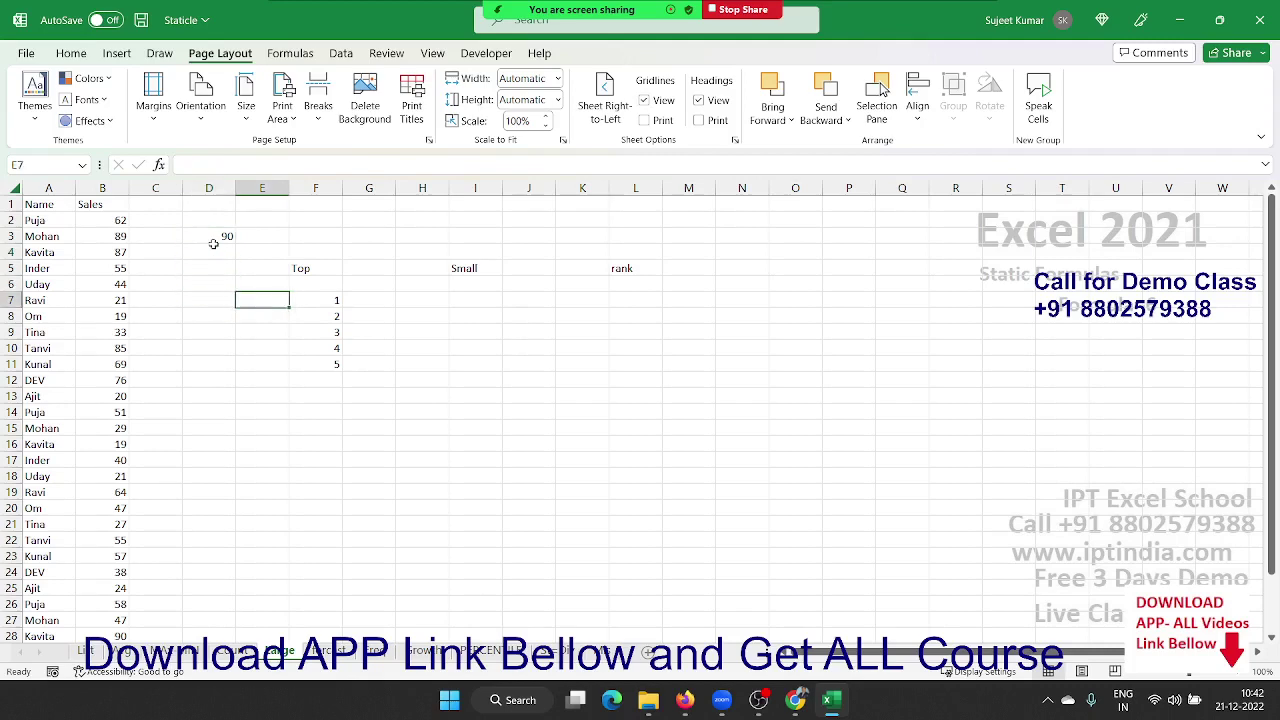
key("Right")
key("Right")
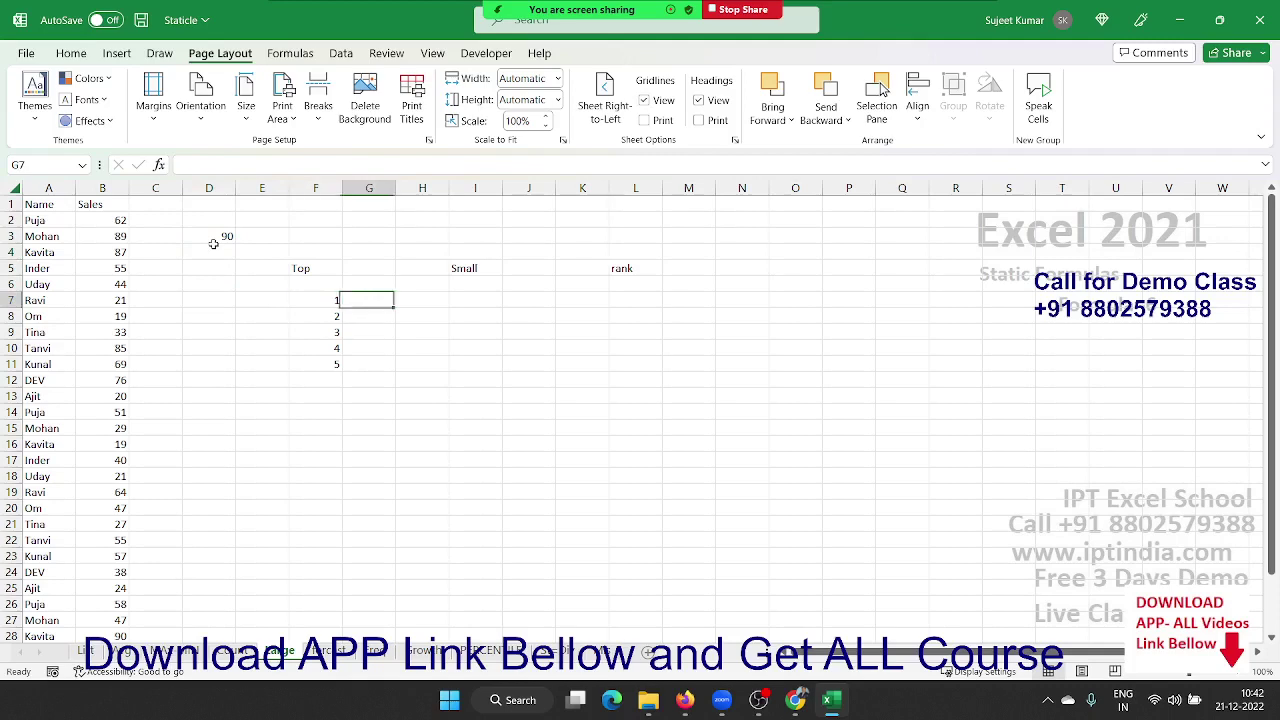
Enter =LARGE(B:B,F7) in G7 for the top sales value
type("=")
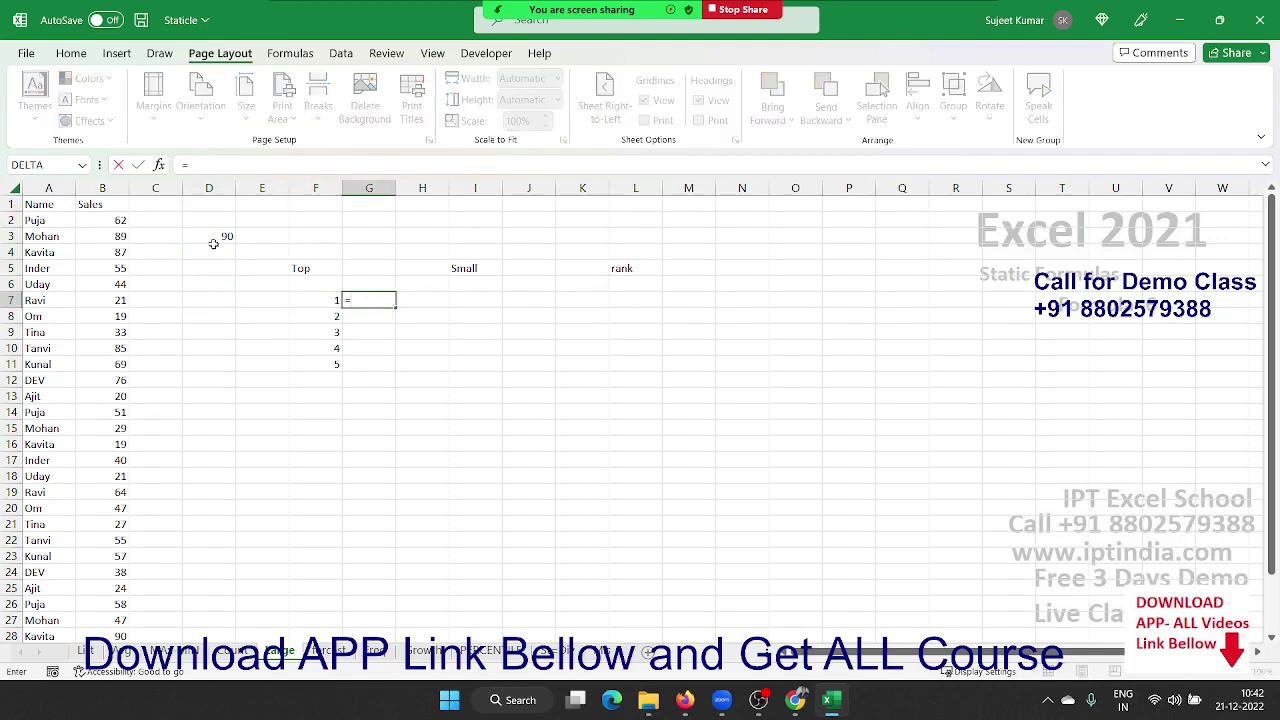
type("la")
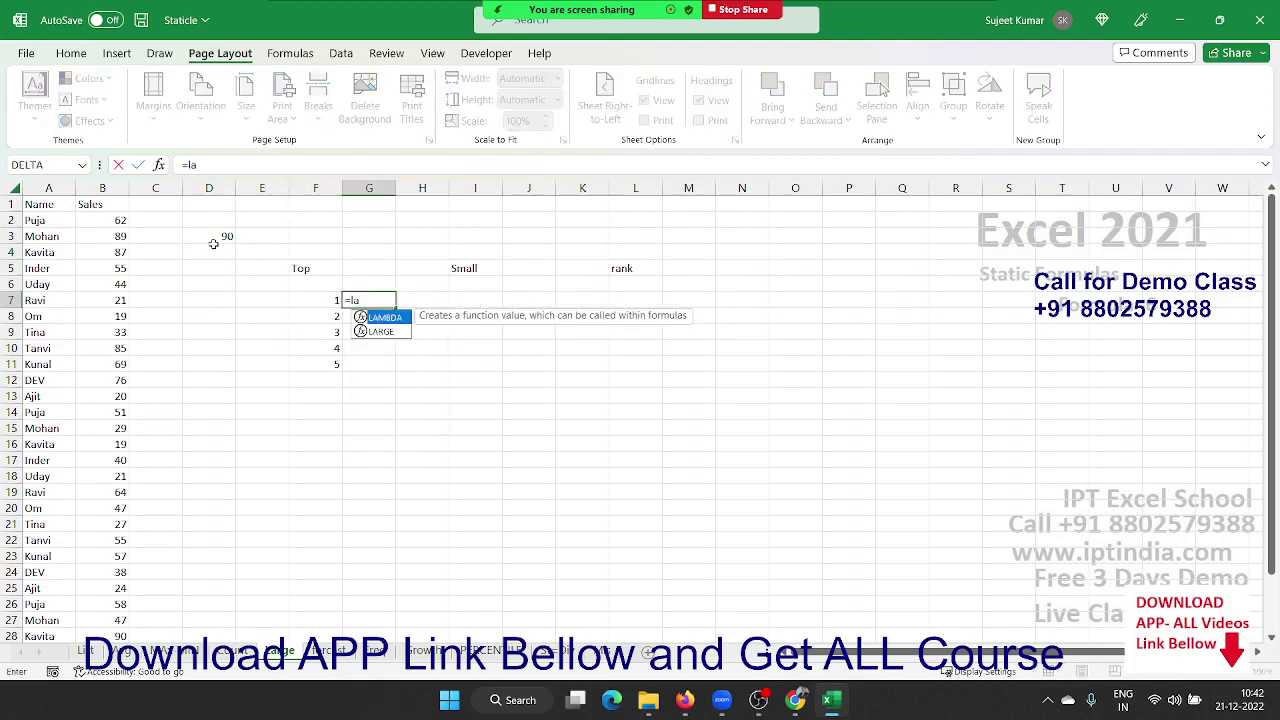
key("Down")
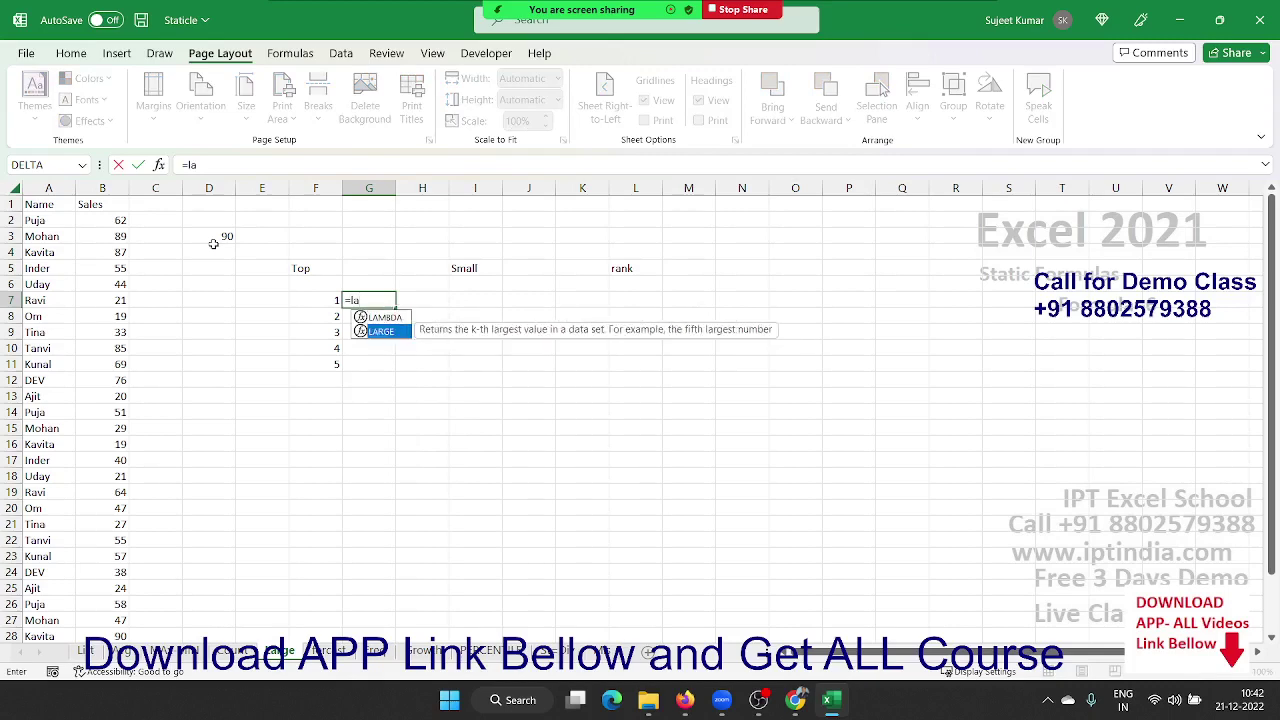
key("Tab")
key("Left")
key("Left")
key("Left")
key("Left")
key("Left")
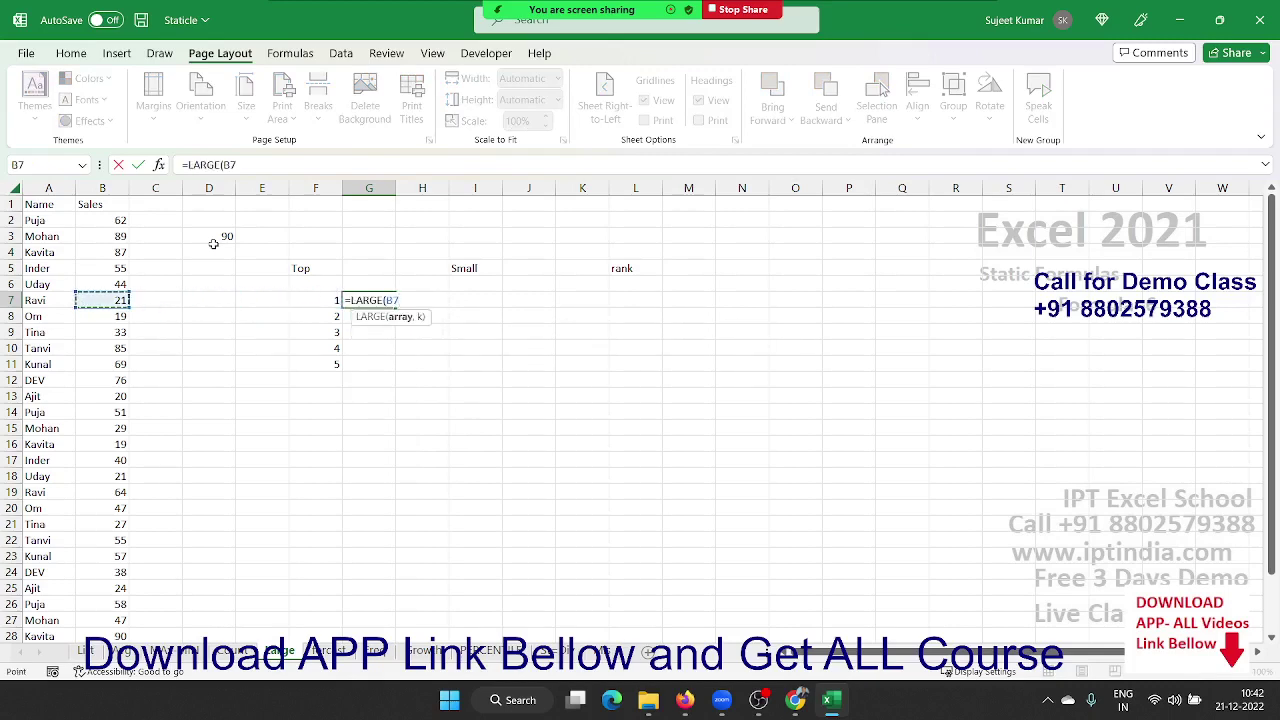
key("ctrl+space")
type(",")
key("Left")
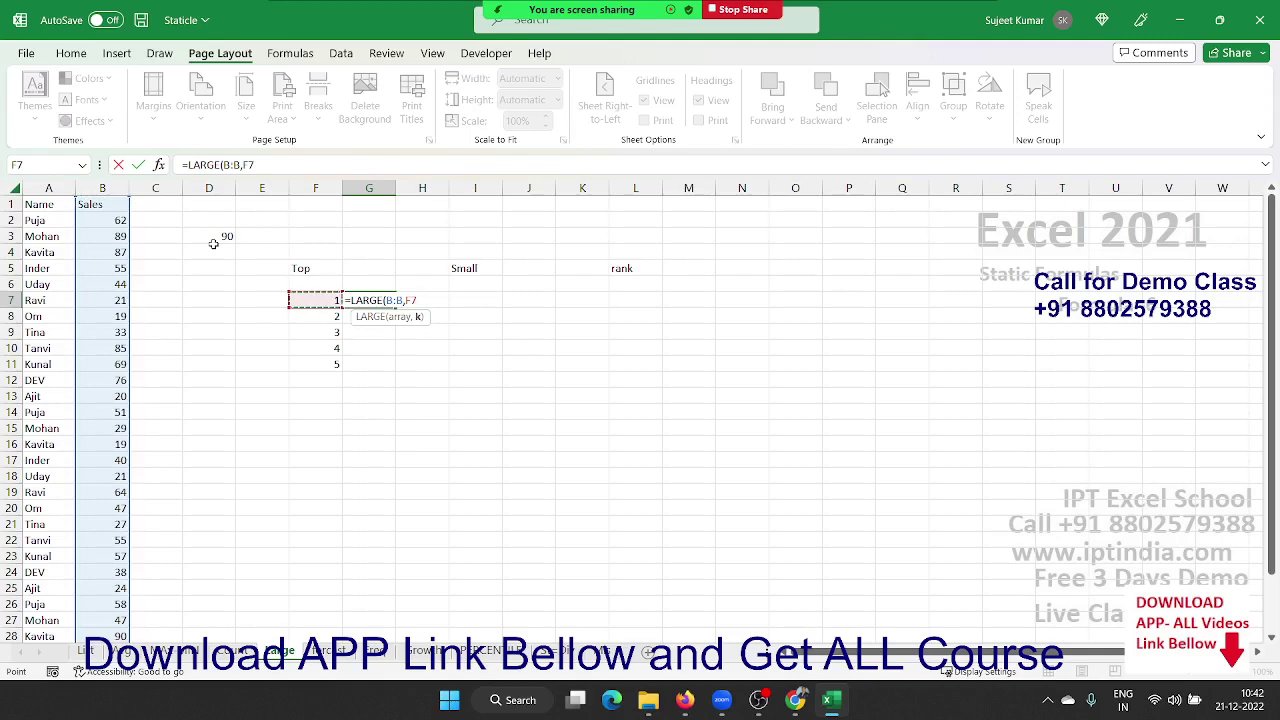
key("Return")
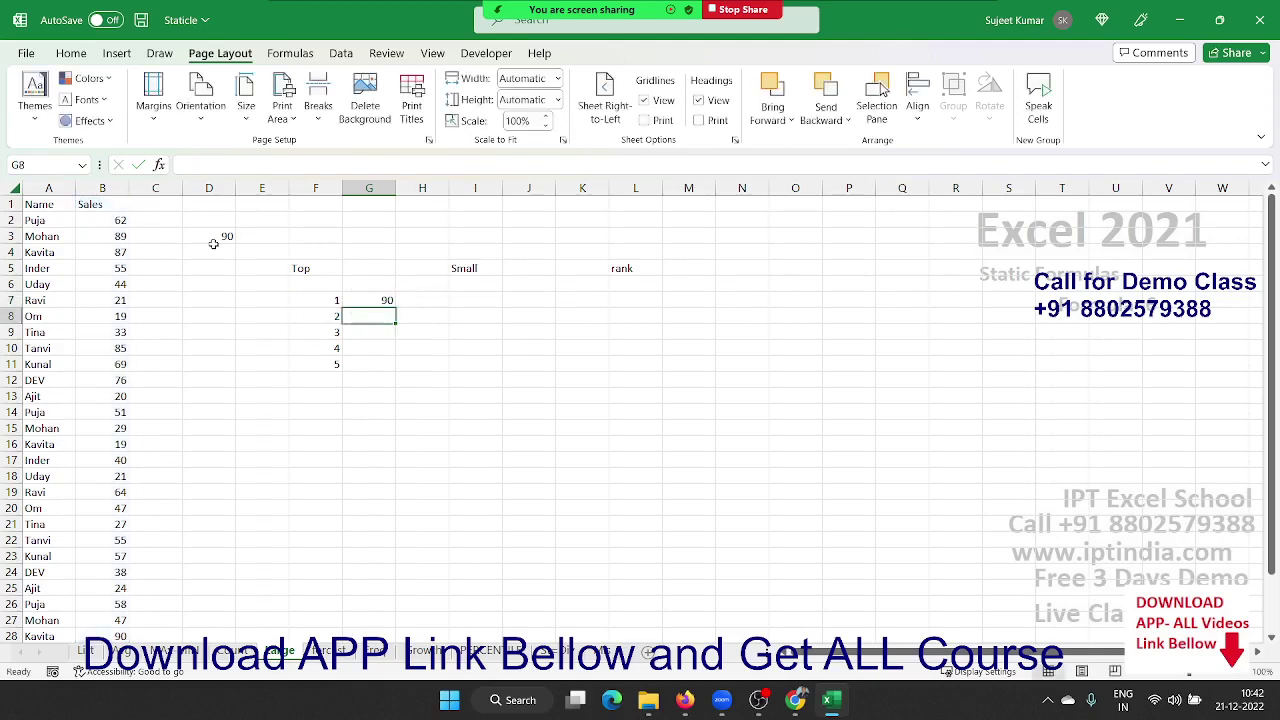
Fill the LARGE formula down G7:G11 to list 90, 89, 87, 85, 82
key("Up")
key("shift+Down")
key("shift+Down")
key("shift+Down")
key("shift+Down")
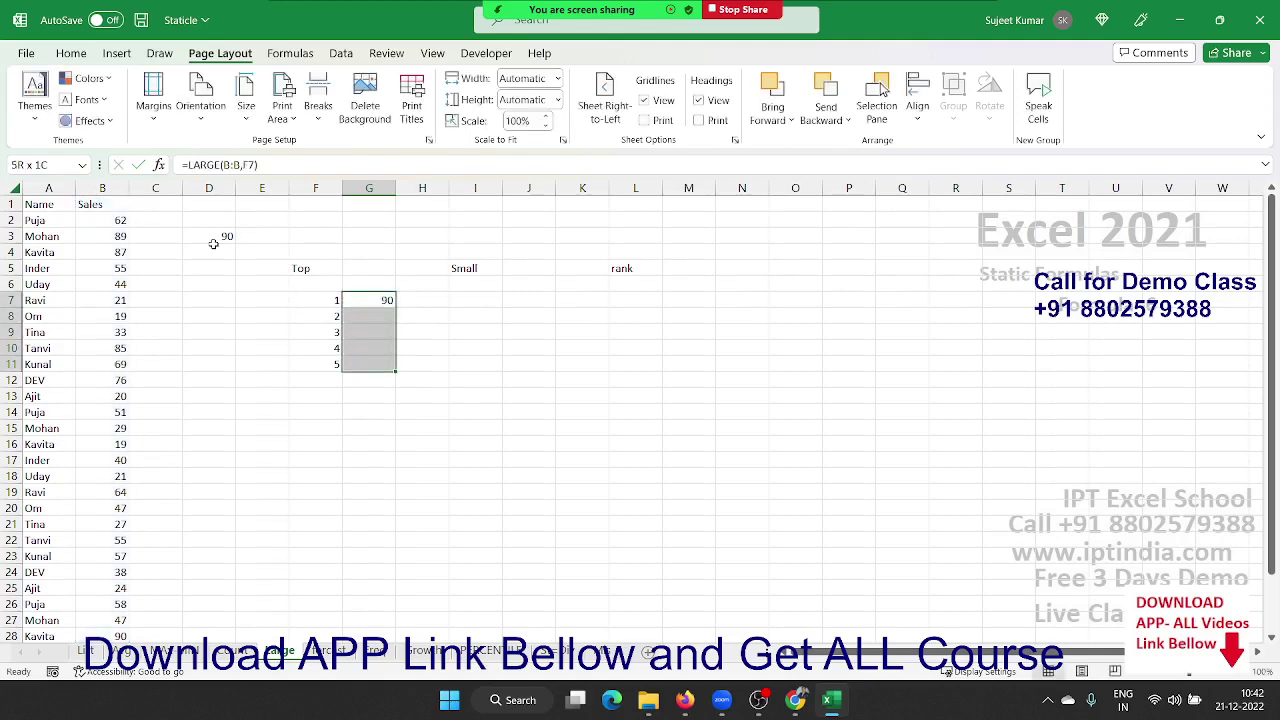
key("ctrl+d")
key("Down")
key("Down")
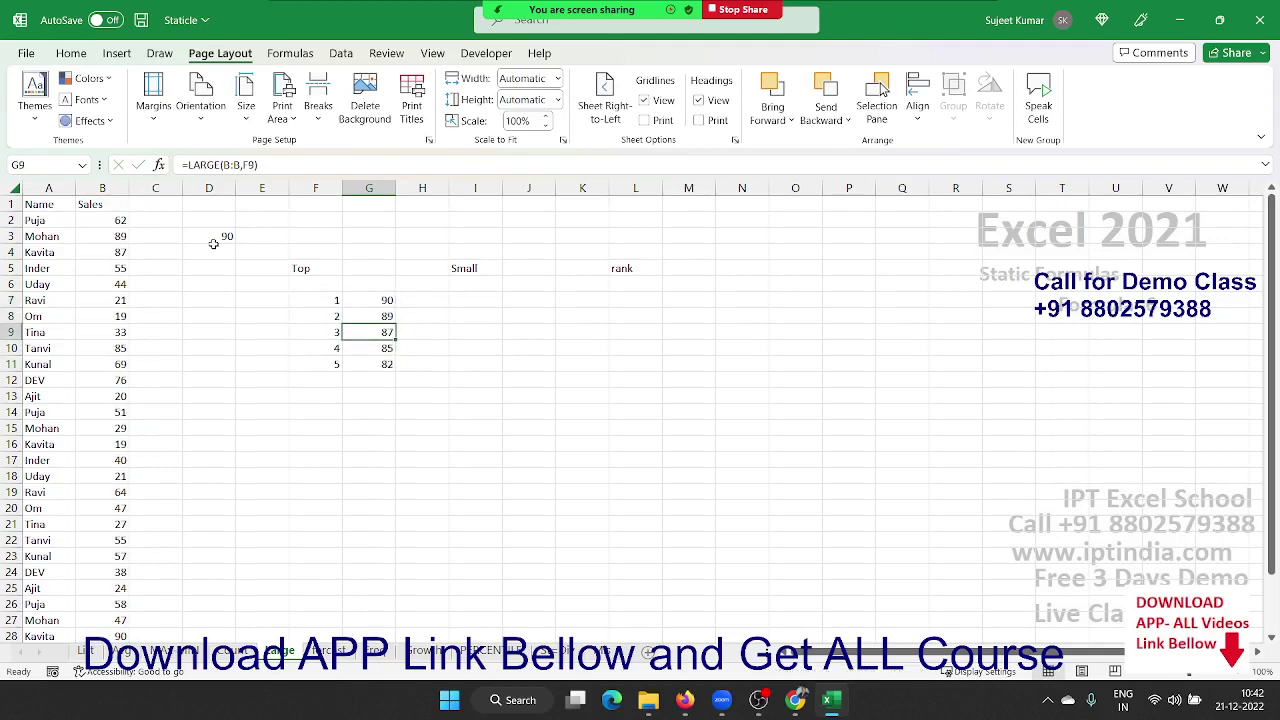
key("Down")
key("Down")
key("Up")
key("Up")
key("Up")
key("Up")
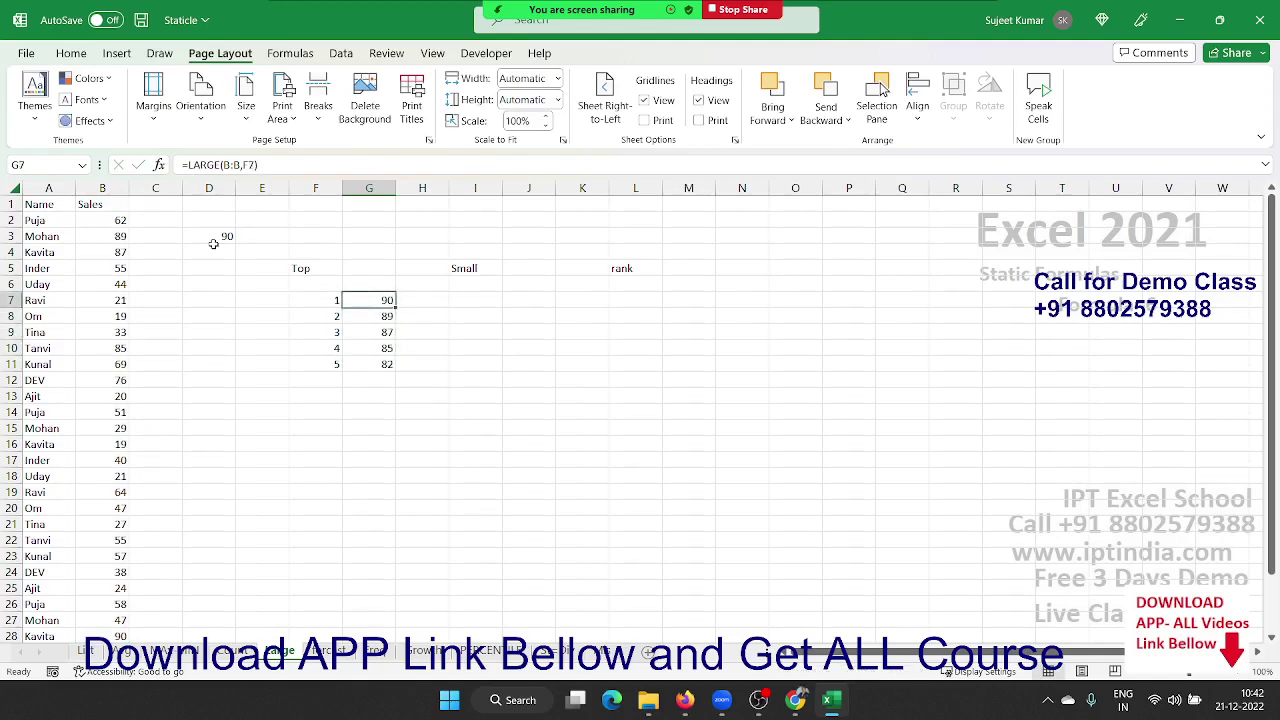
key("Right")
key("Right")
Enter =SMALL(B:B,F7) in I7 for the smallest sales value
type("=sm")
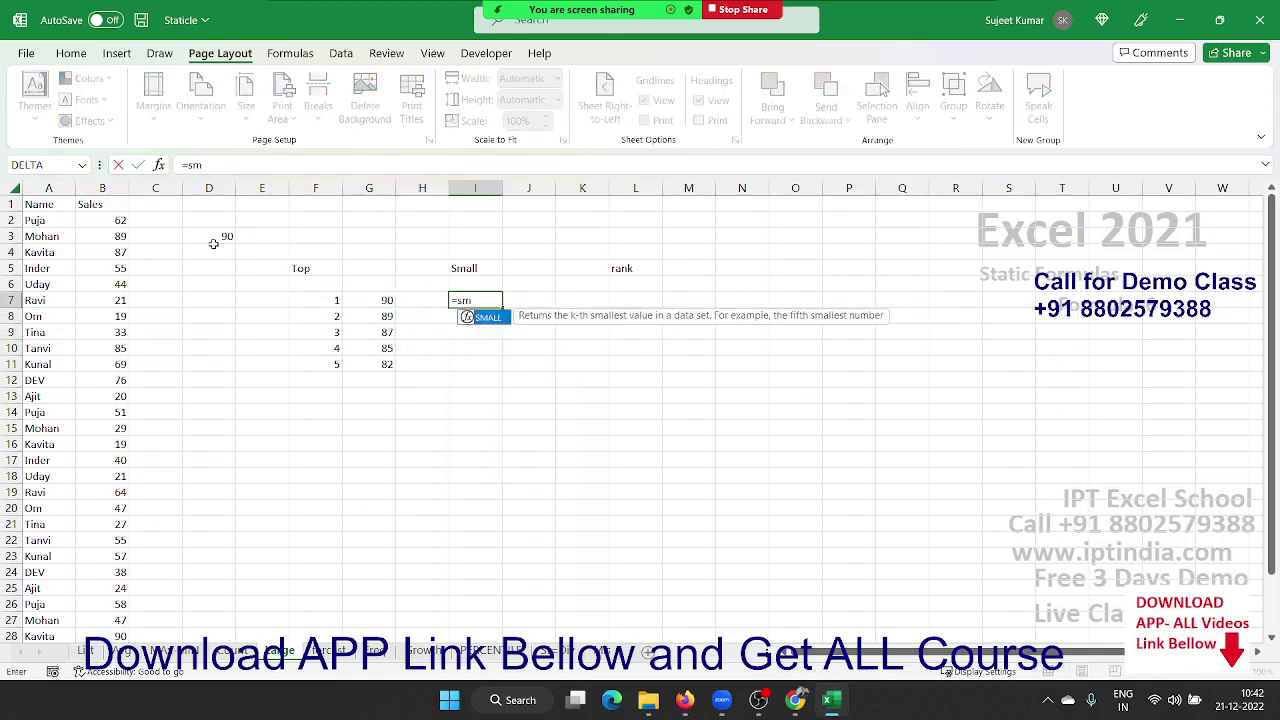
key("Tab")
key("Left")
key("Left")
key("Left")
key("Left")
key("Left")
key("Left")
key("Left")
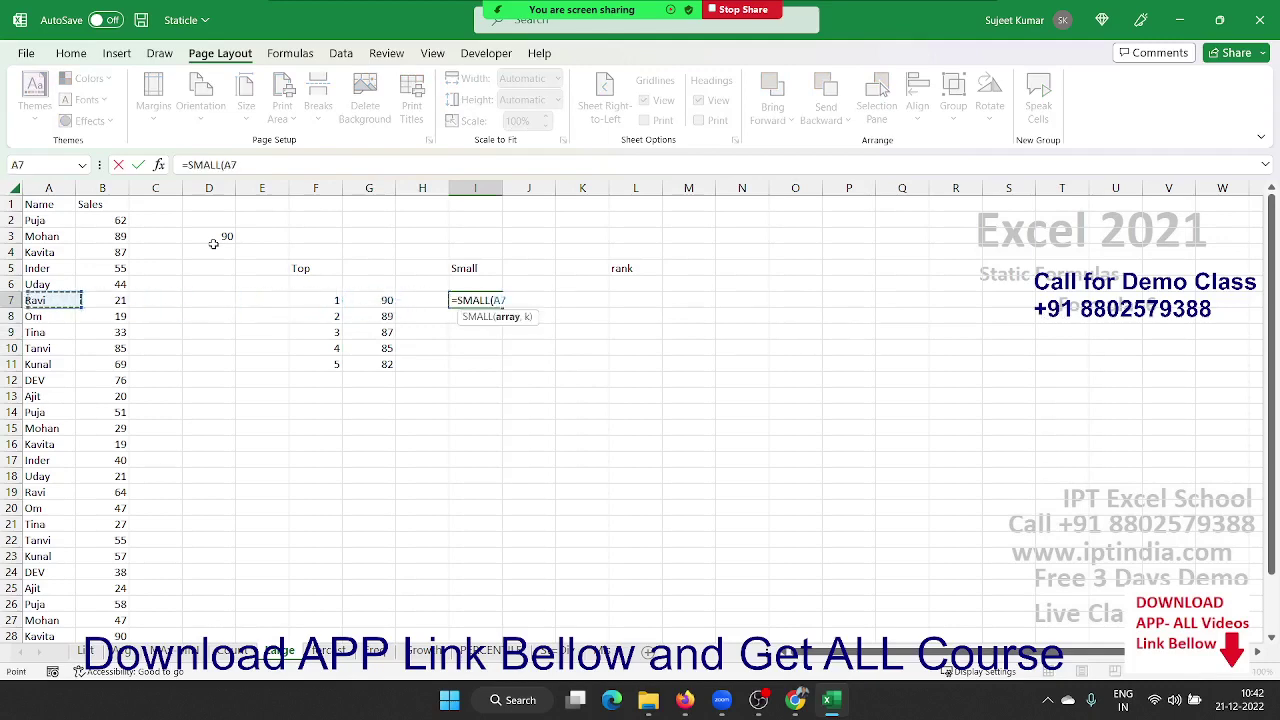
key("Right")
key("ctrl+space")
type(",")
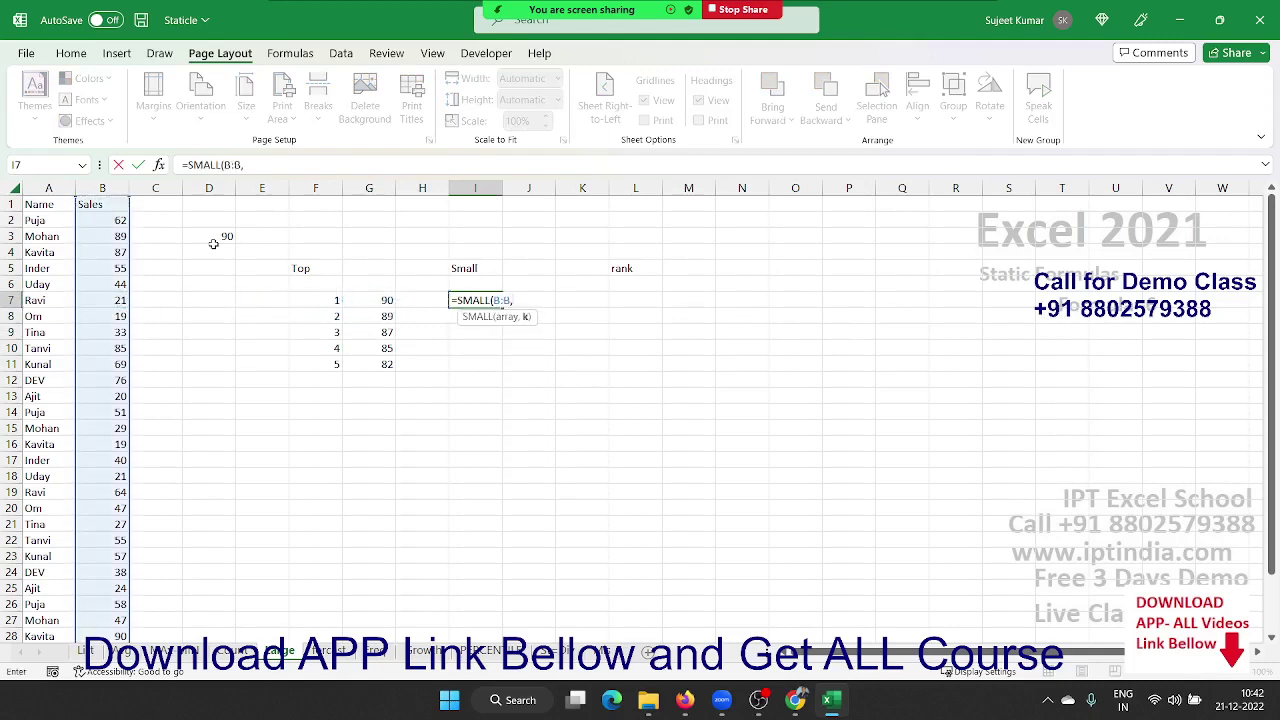
key("Left")
key("Left")
key("Left")
key("Return")
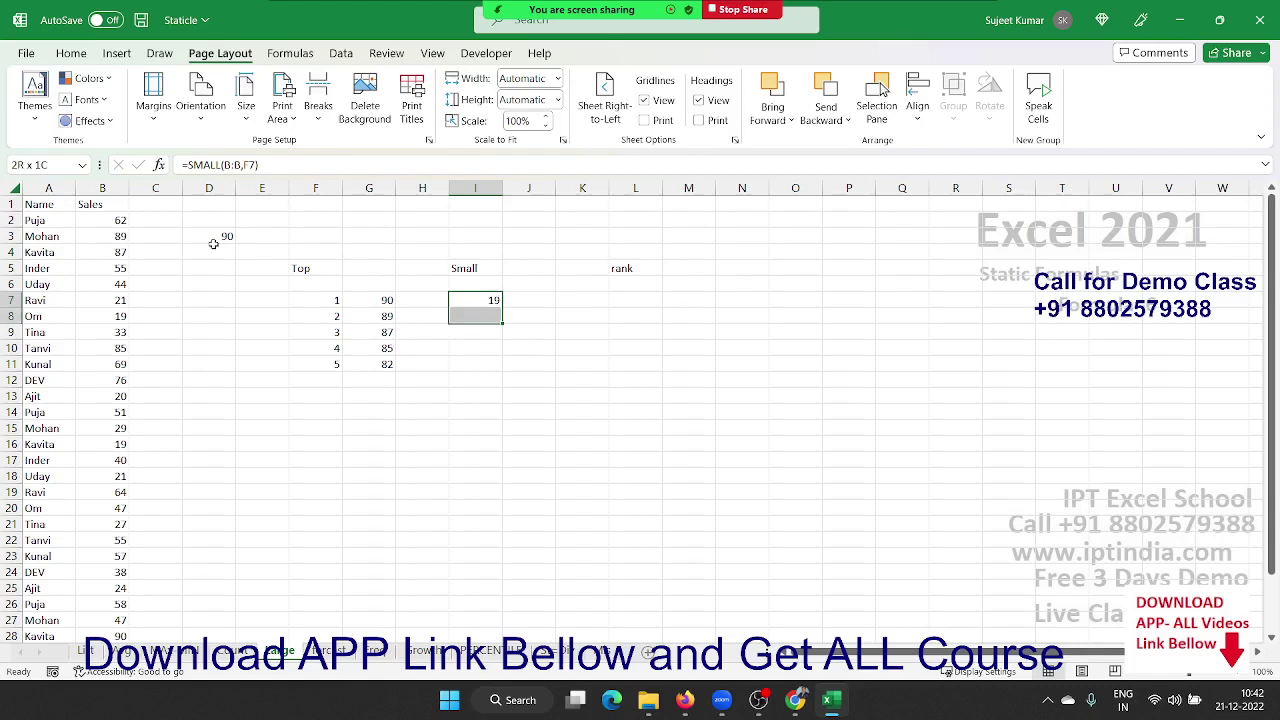
Fill the SMALL formula down to I11, listing 19, 19, 20, 20, 21
mouse_move(503, 308)
left_mouse_down()
mouse_move(503, 322)
mouse_move(476, 332)
mouse_move(503, 371)
left_mouse_up()
left_click(476, 348)
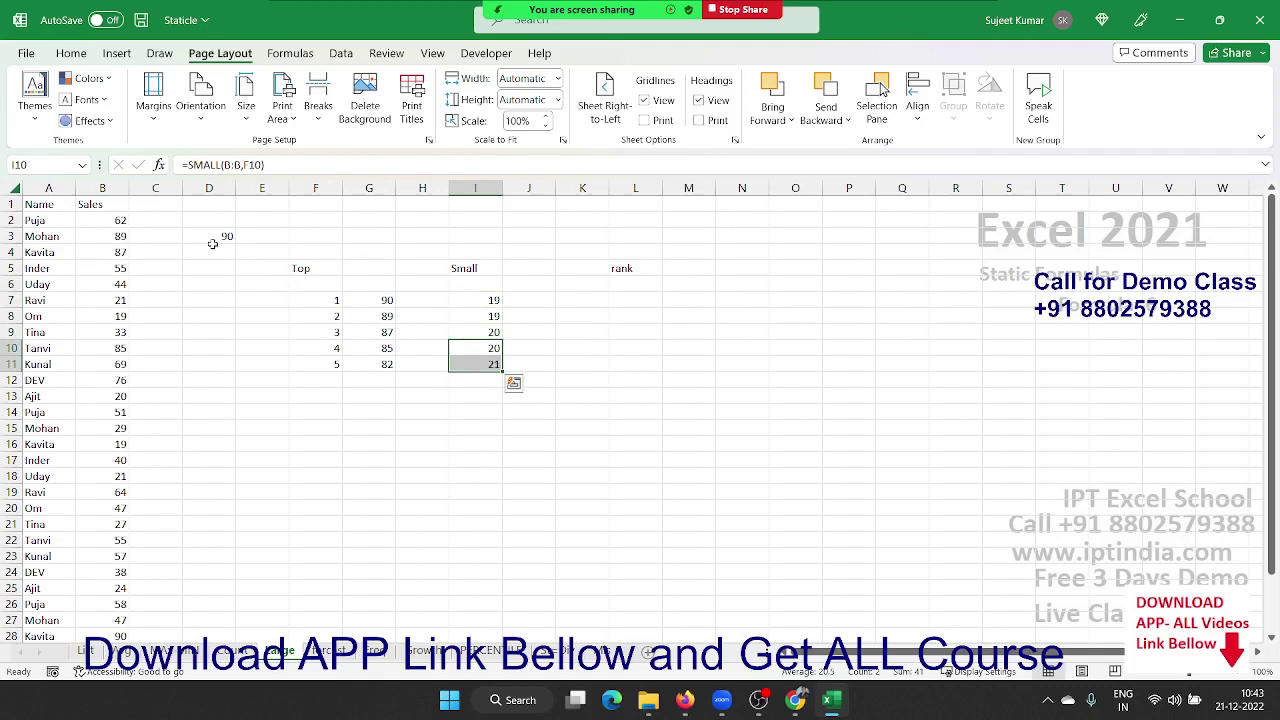
key("Up")
key("Up")
key("Right")
key("Right")
key("Right")
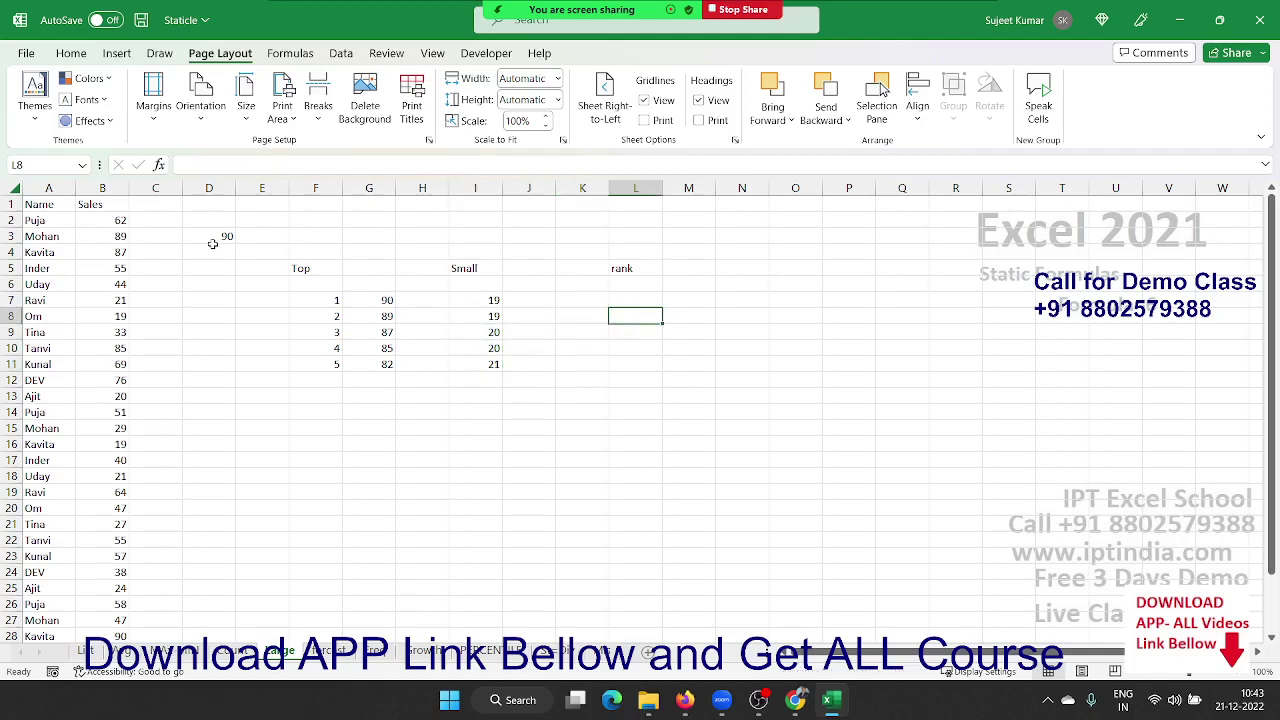
Review the rank numbers in column F and the LARGE and SMALL formulas beside them
key("Up")
key("Left")
key("Left")
key("Left")
key("Left")
key("Left")
key("Left")
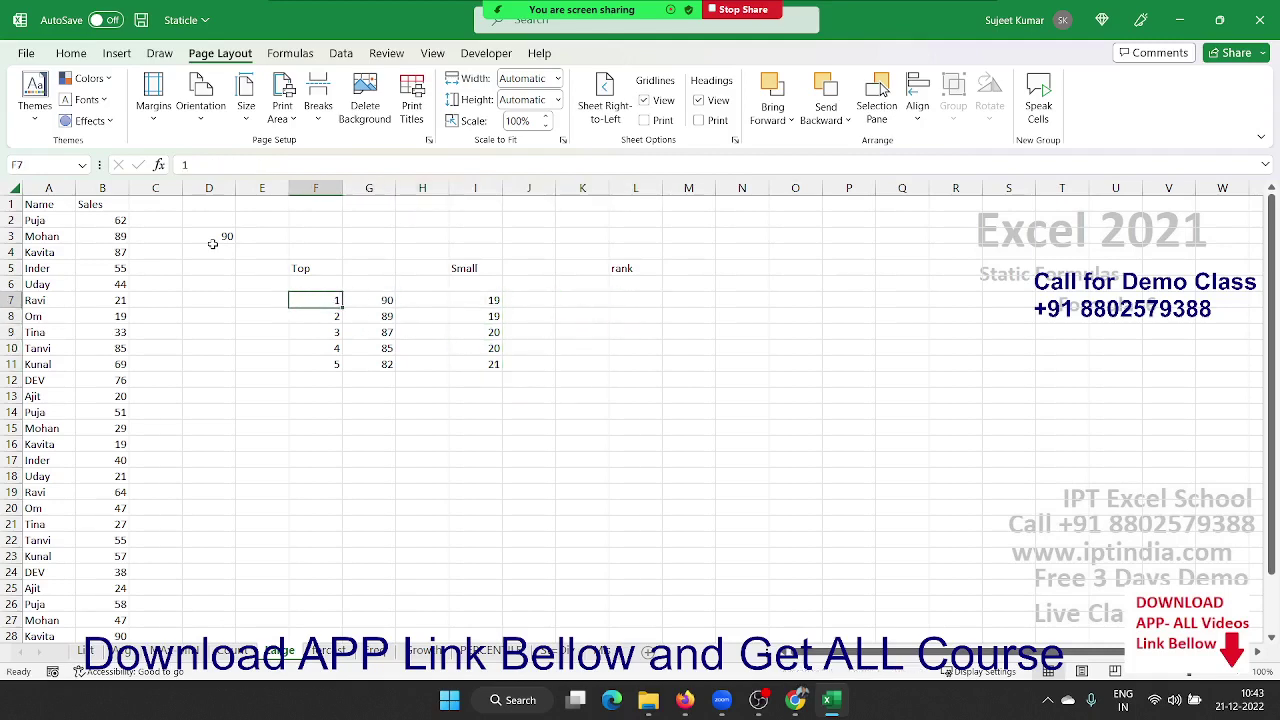
key("shift+Down")
key("shift+Down")
key("shift+Down")
key("Right")
key("shift+Down")
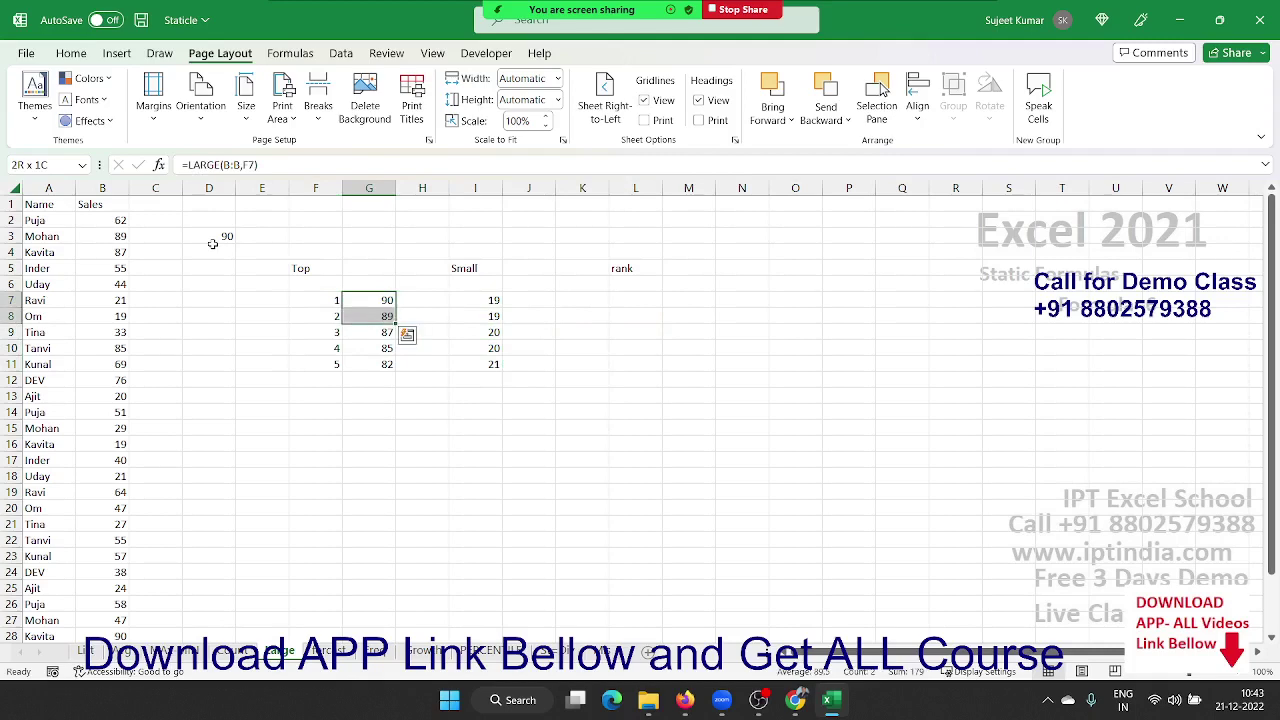
key("Right")
key("Right")
key("Right")
key("Left")
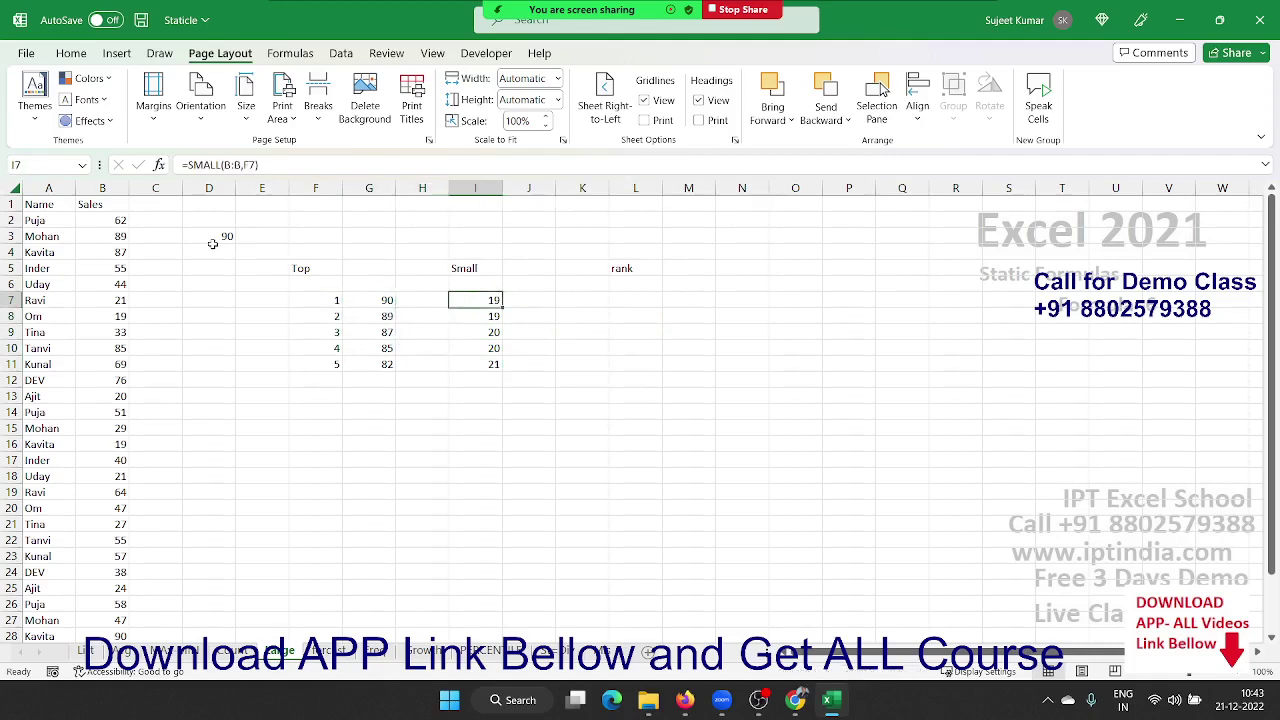
key("shift+Down")
Enter 33 in L7 as the value to rank
key("Right")
key("Right")
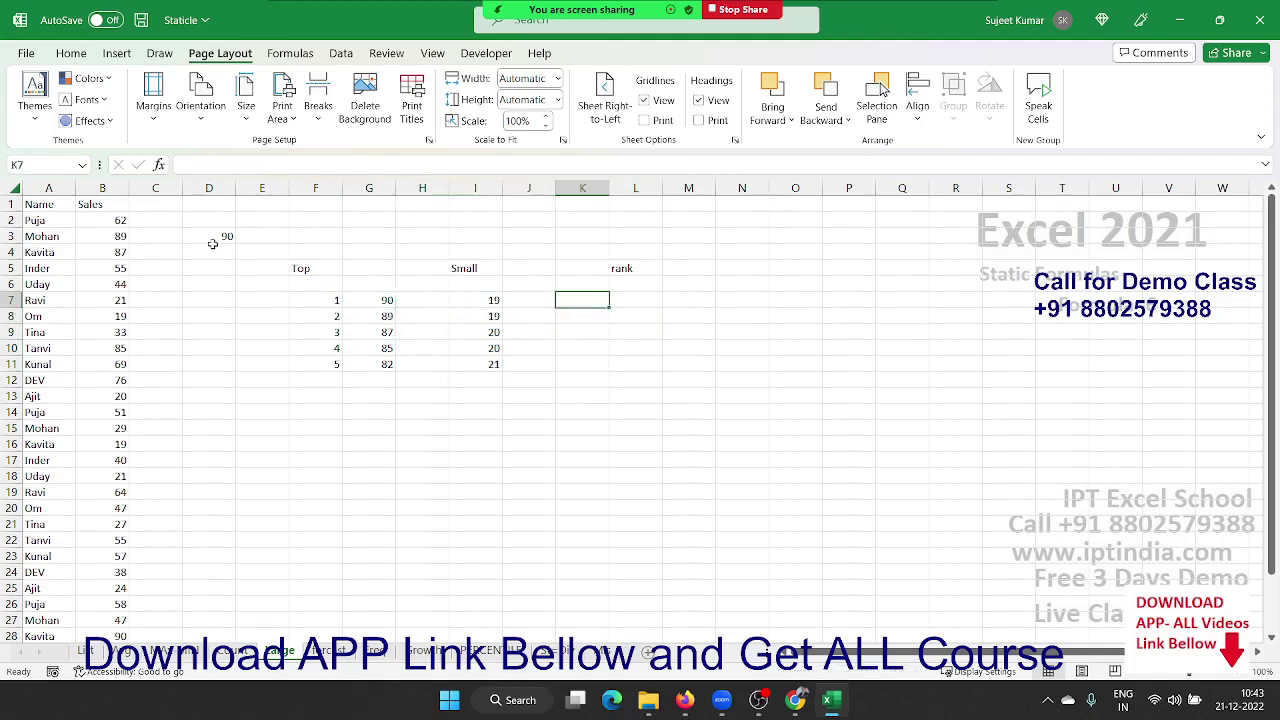
key("Right")
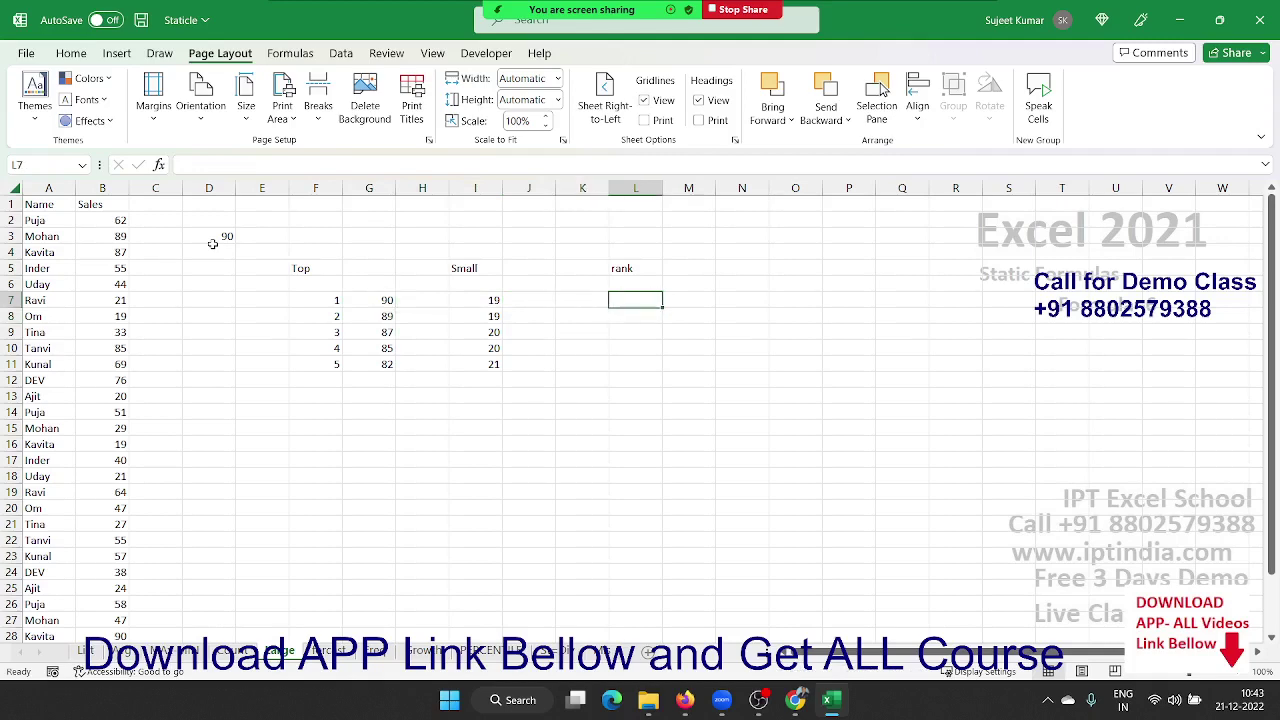
type("33")
key("Right")
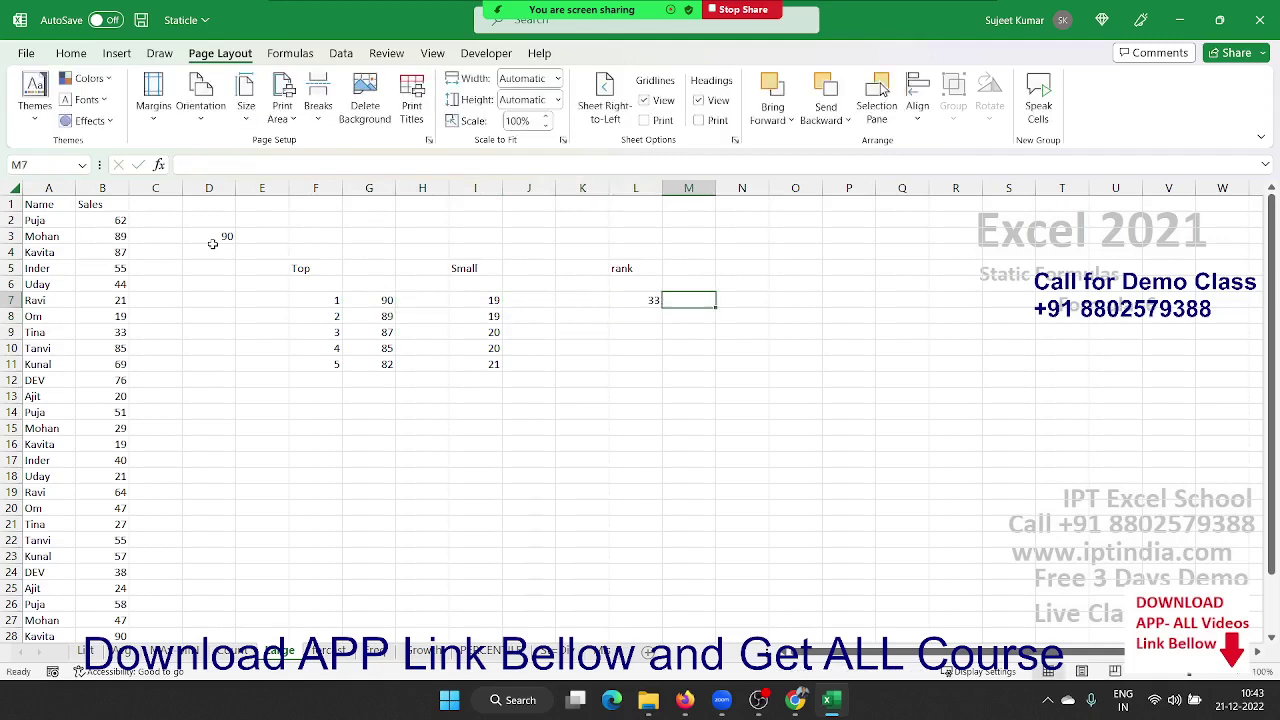
left_click_drag(334, 300, 334, 366)
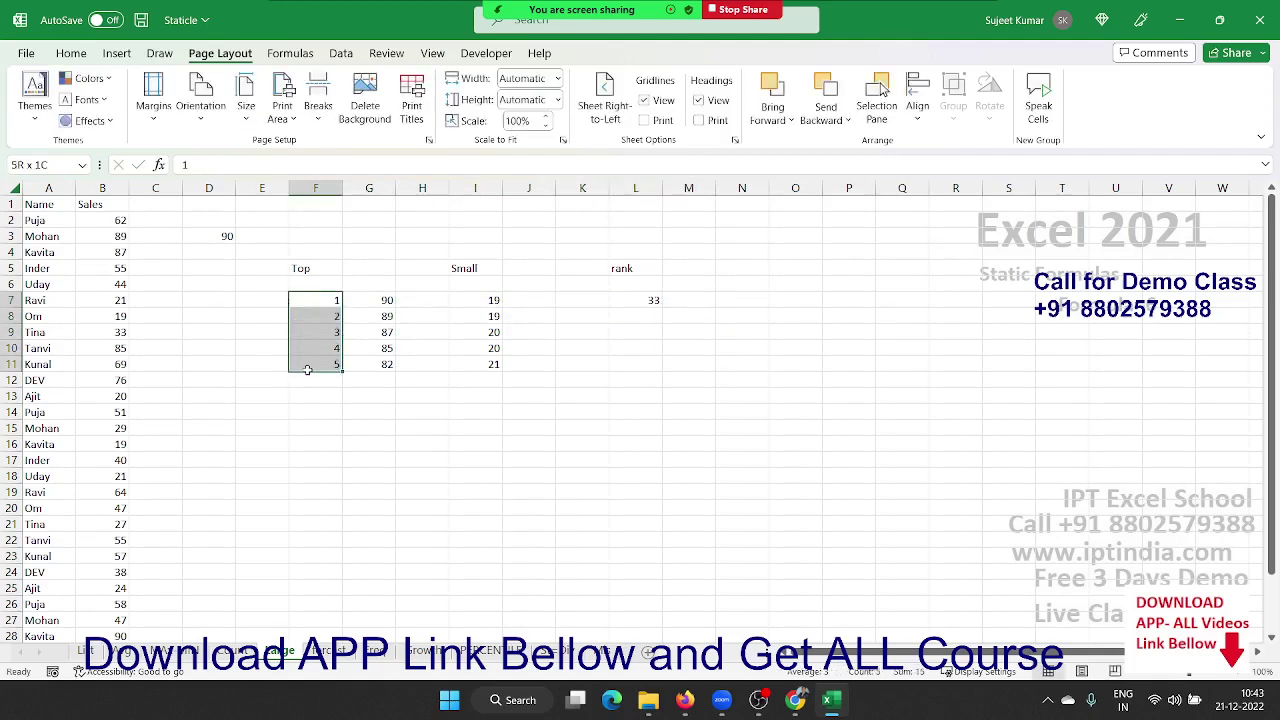
Enter =RANK(L7,B:B,1) in M7, giving 33 an ascending rank of 12
left_click(694, 298)
type("=r")
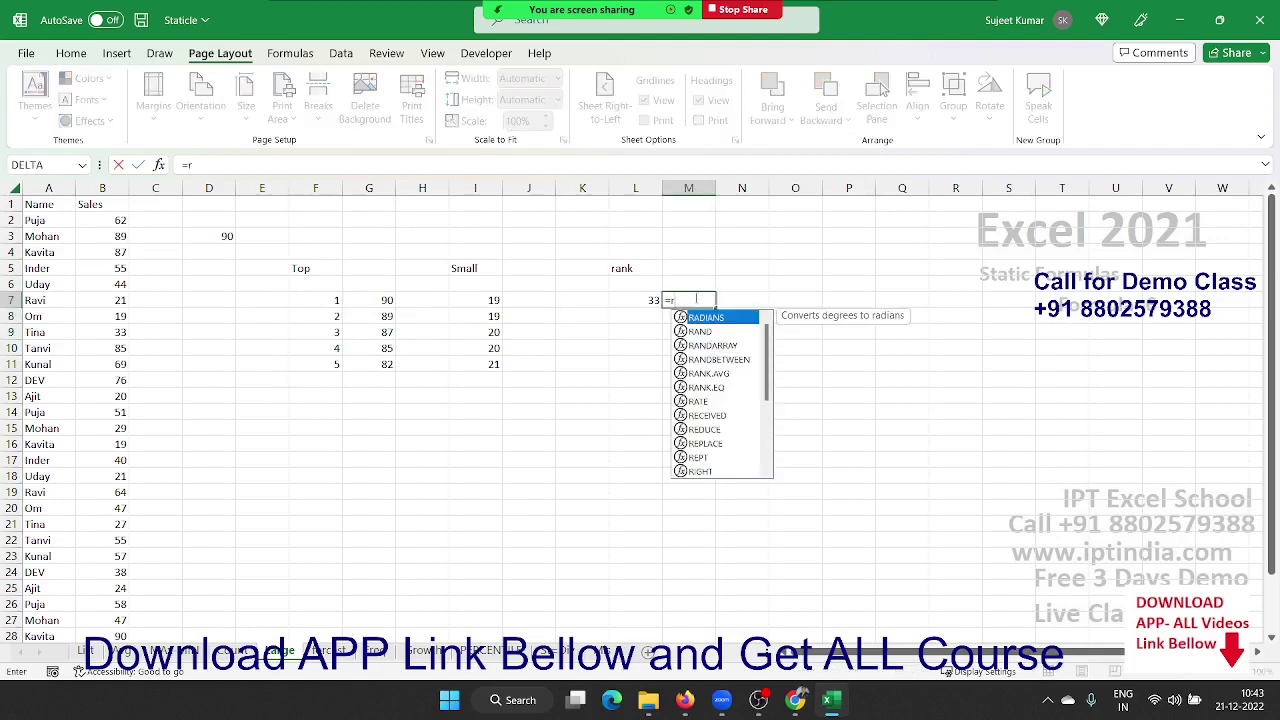
type("ank")
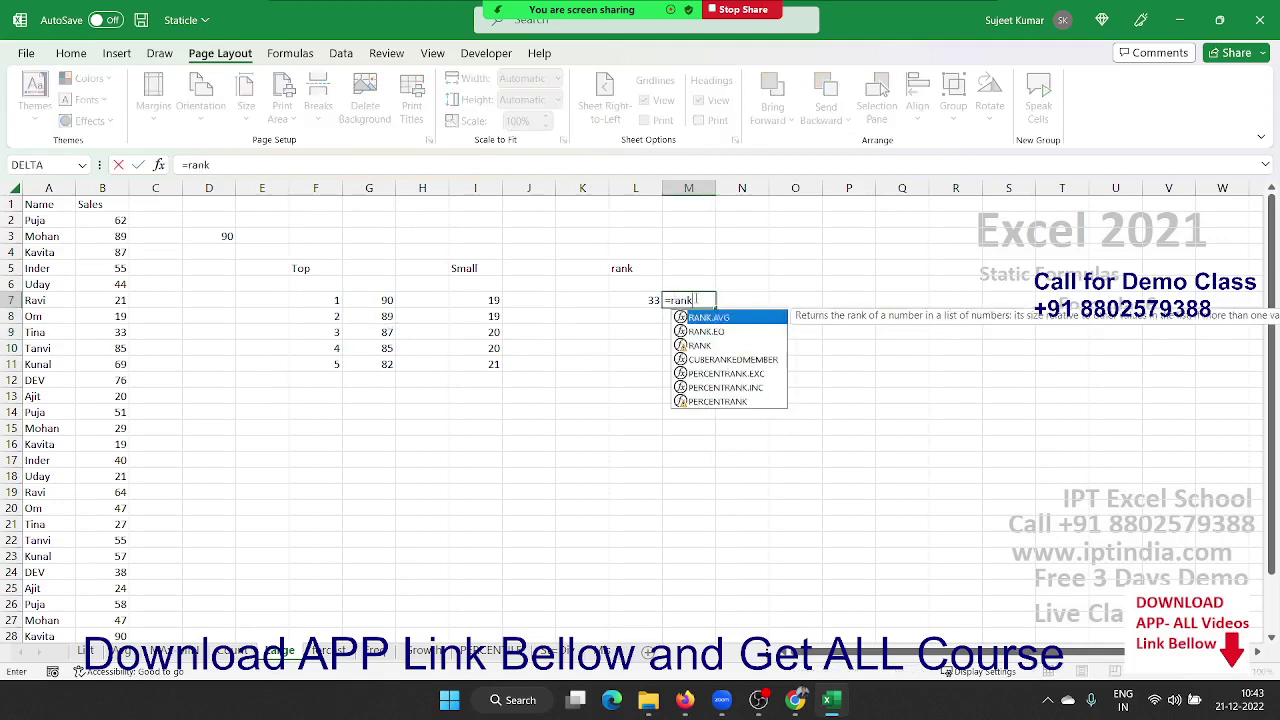
key("Down")
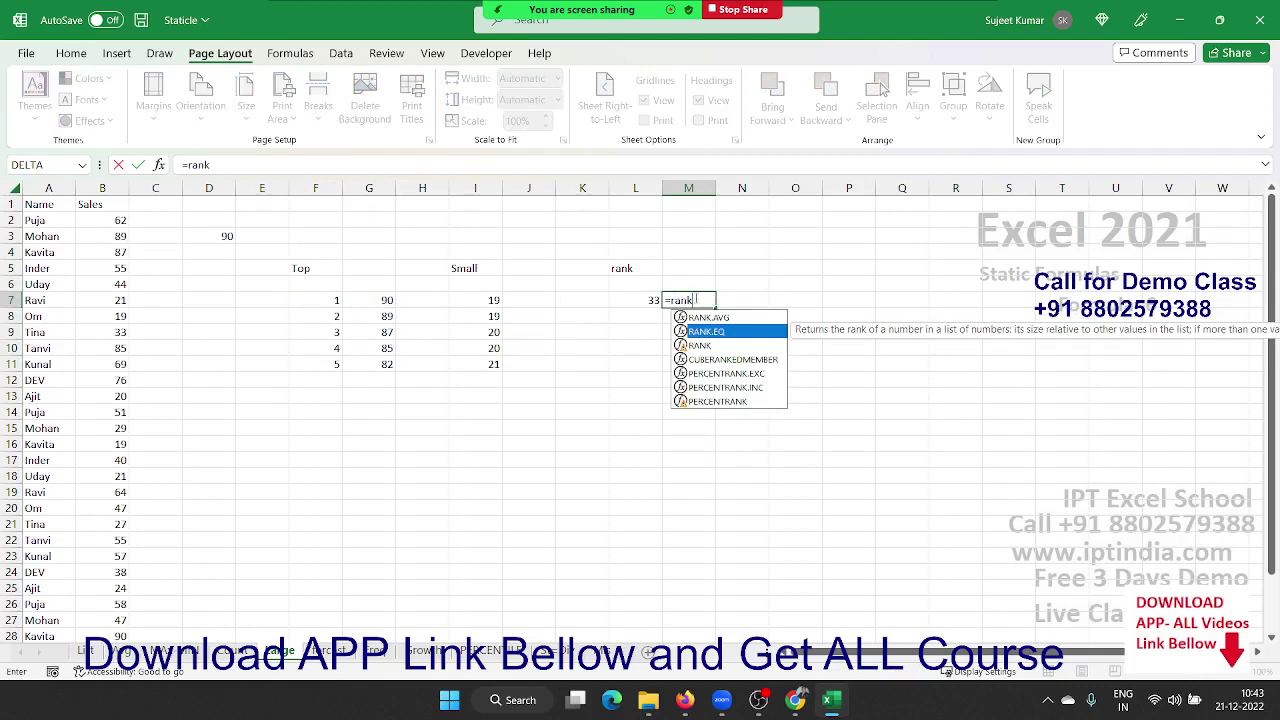
key("Down")
key("Tab")
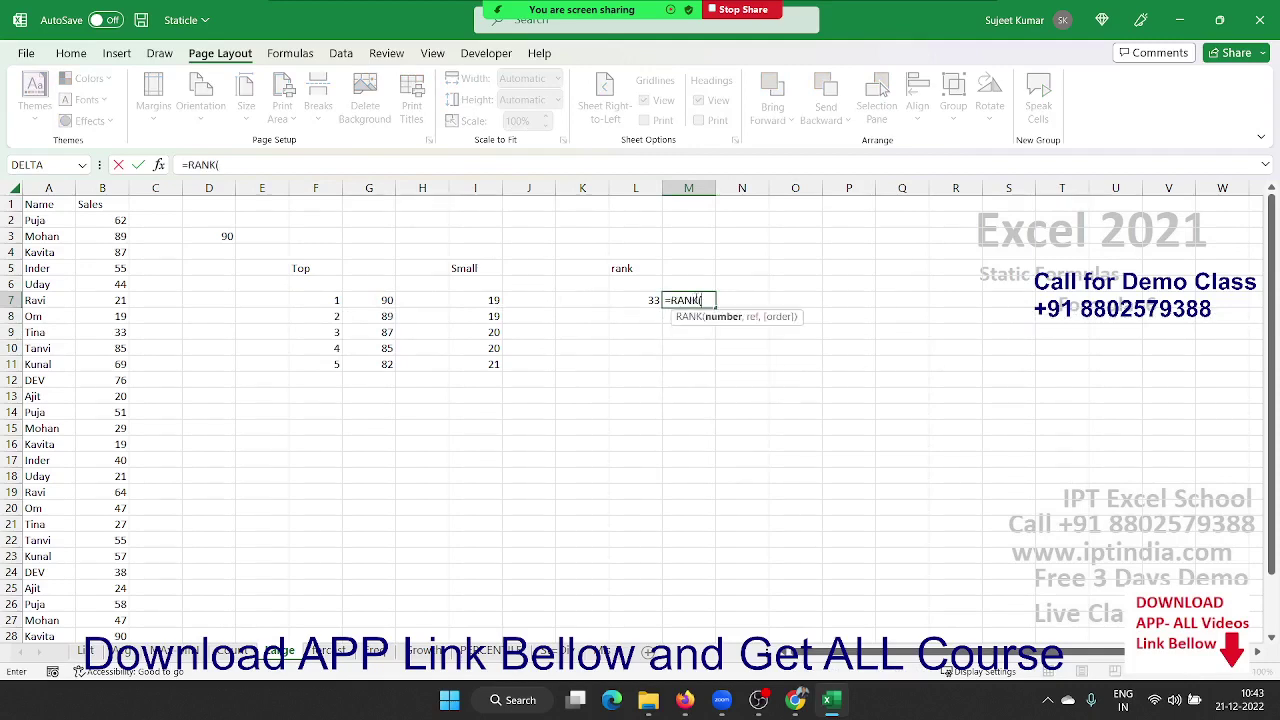
key("Left")
key("Left")
key("Right")
type(",")
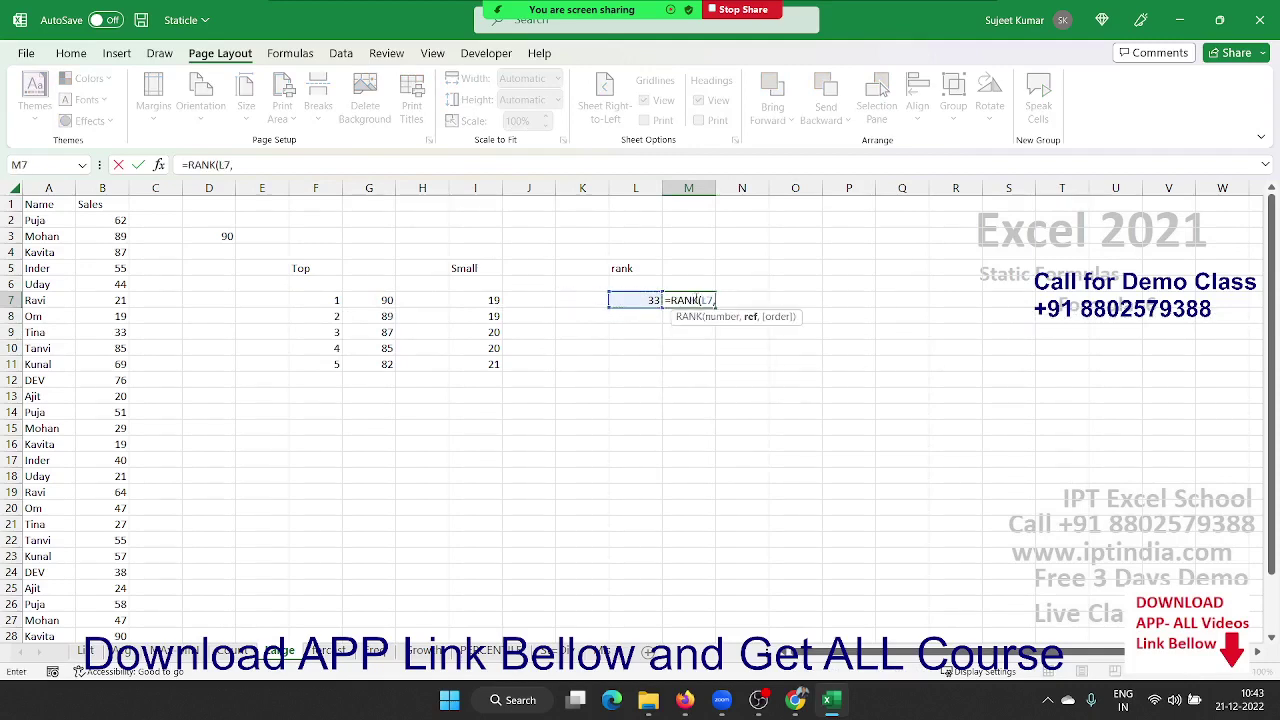
key("Left")
key("Left")
key("Left")
key("Left")
key("Left")
key("Left")
key("Left")
key("Left")
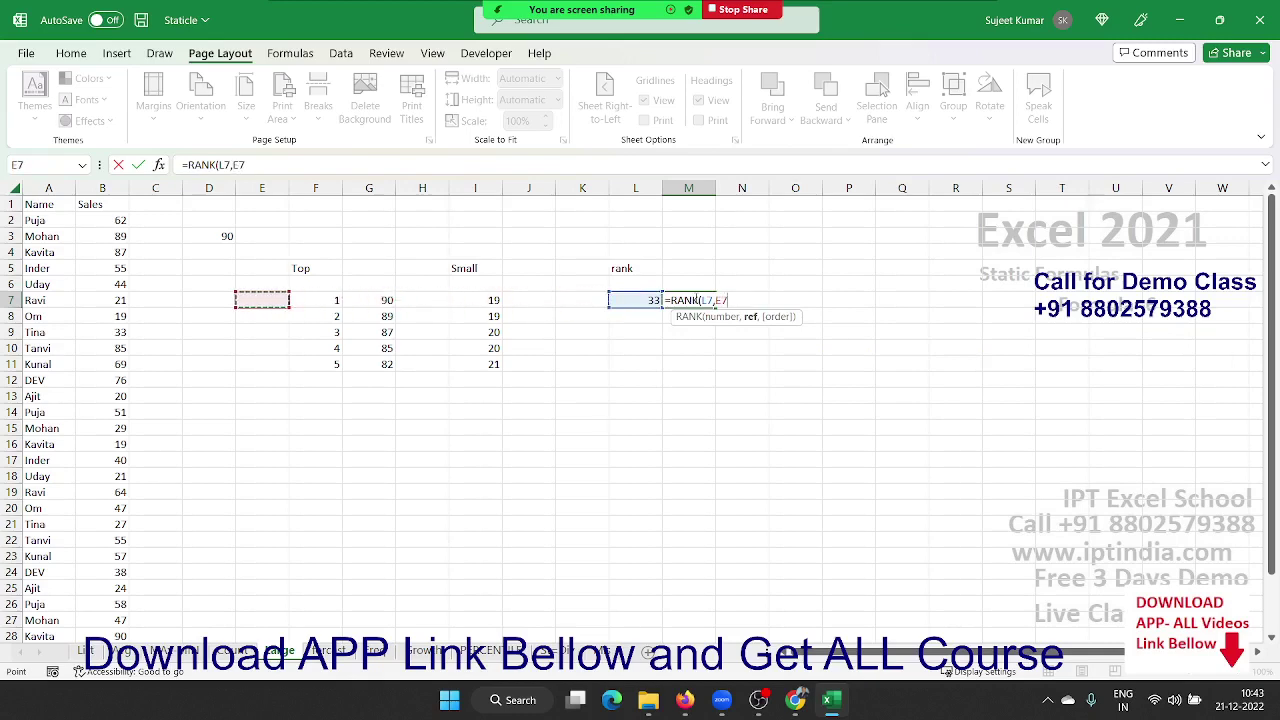
key("Left")
key("Left")
key("Left")
key("ctrl+space")
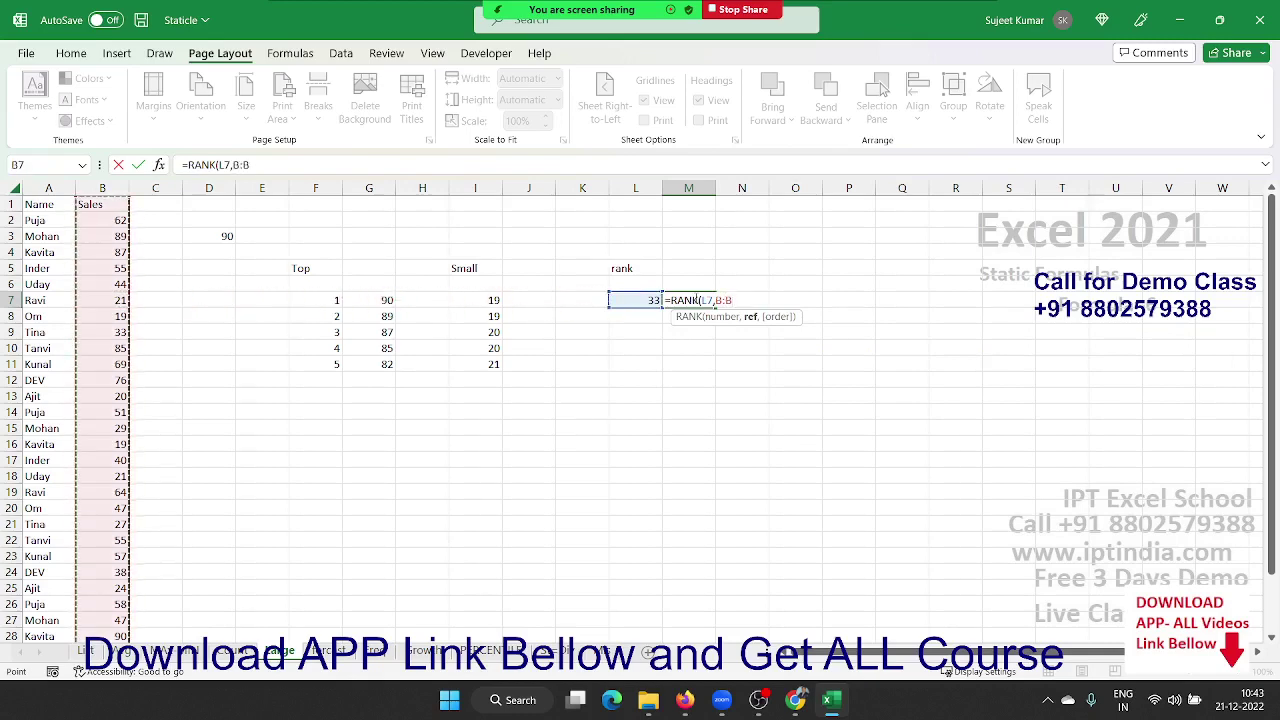
type(",")
key("Down")
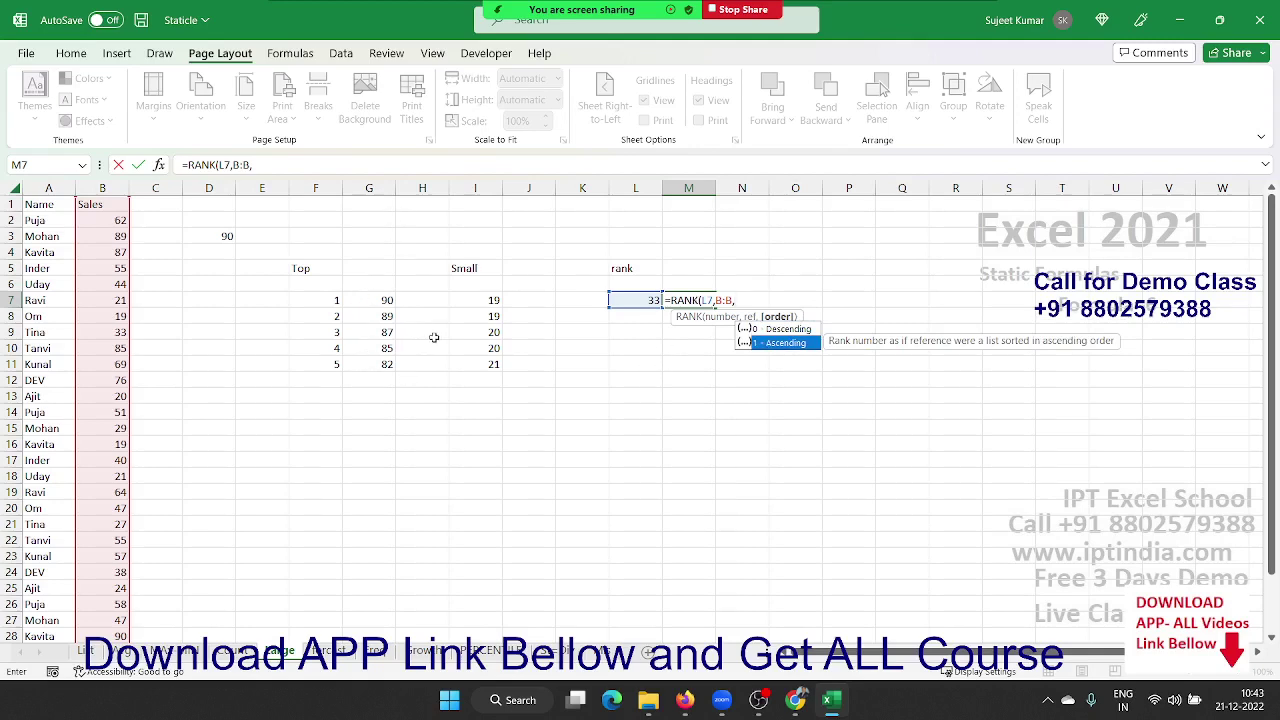
type("1")
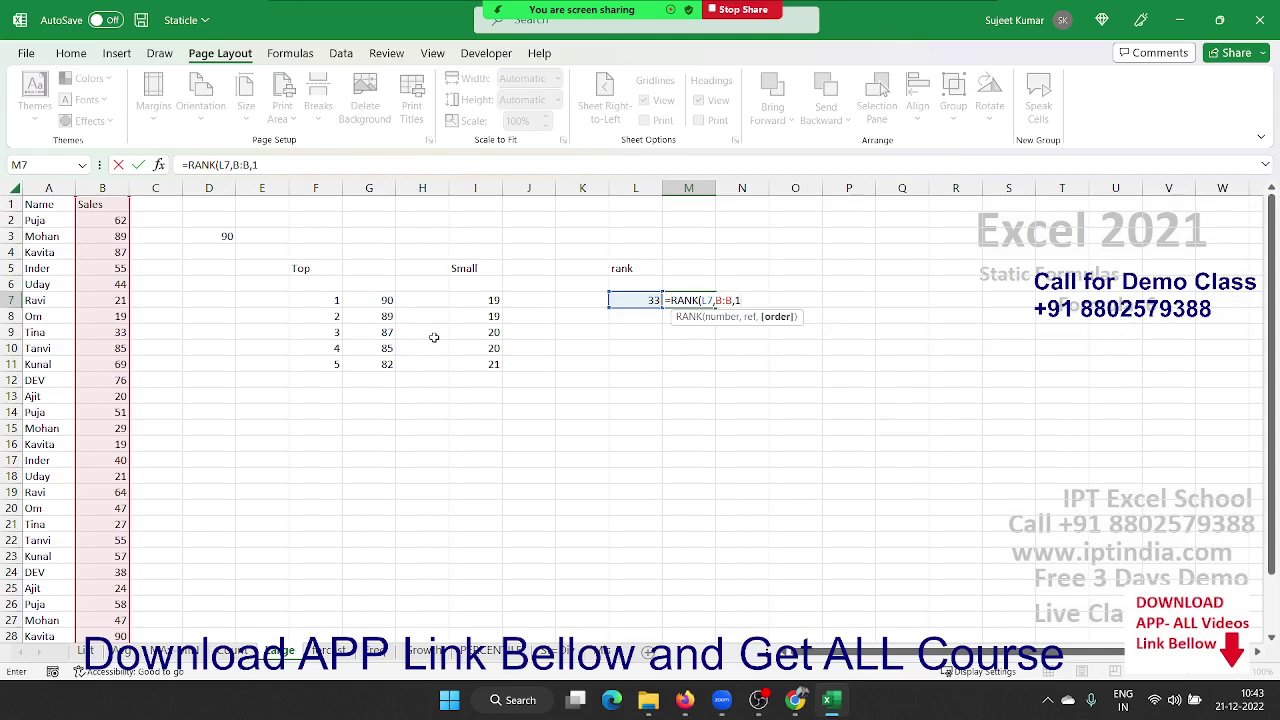
key("Return")
key("Up")
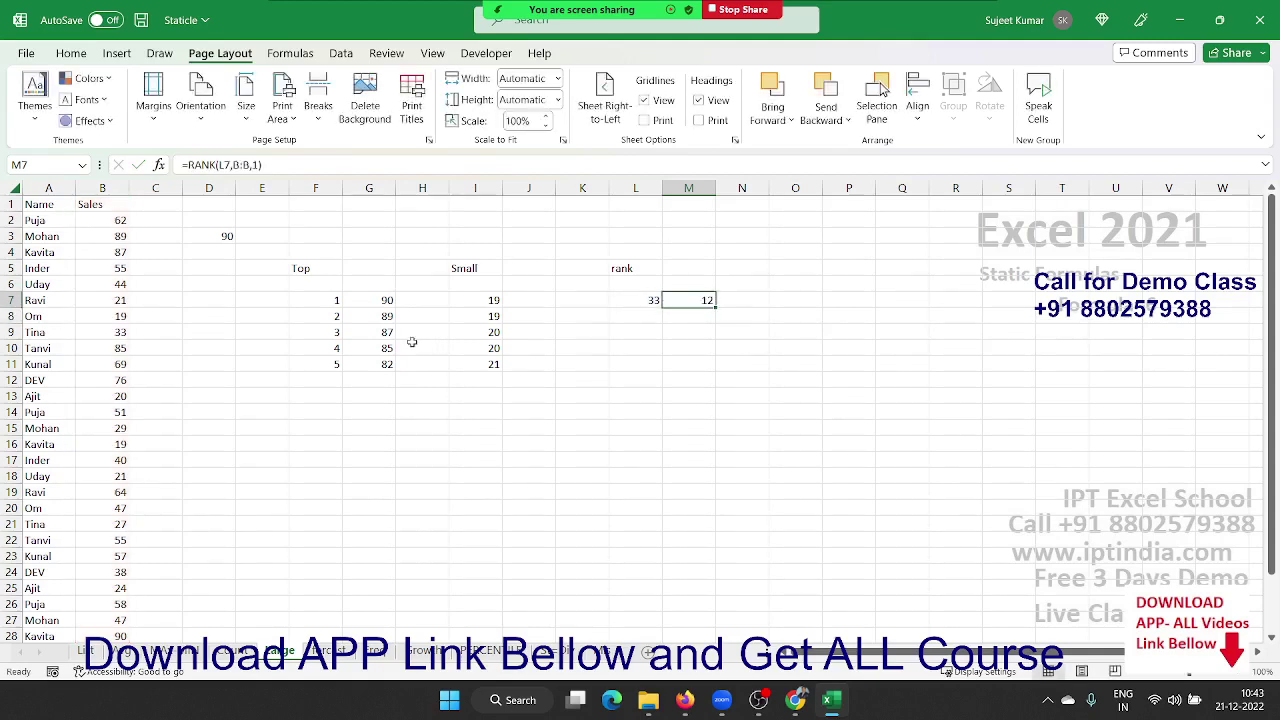
Change F11 to 12 so LARGE returns 55 and SMALL returns 33
left_click(315, 362)
type("12")
key("Tab")
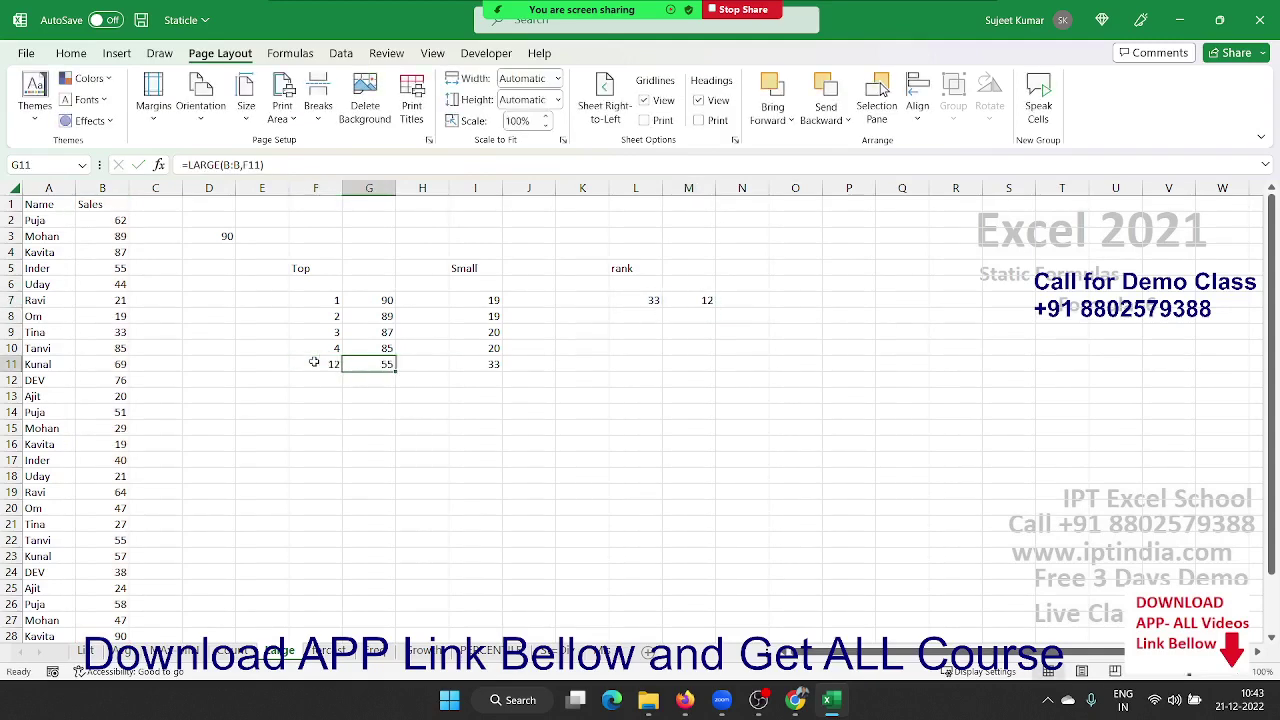
left_click(465, 363)
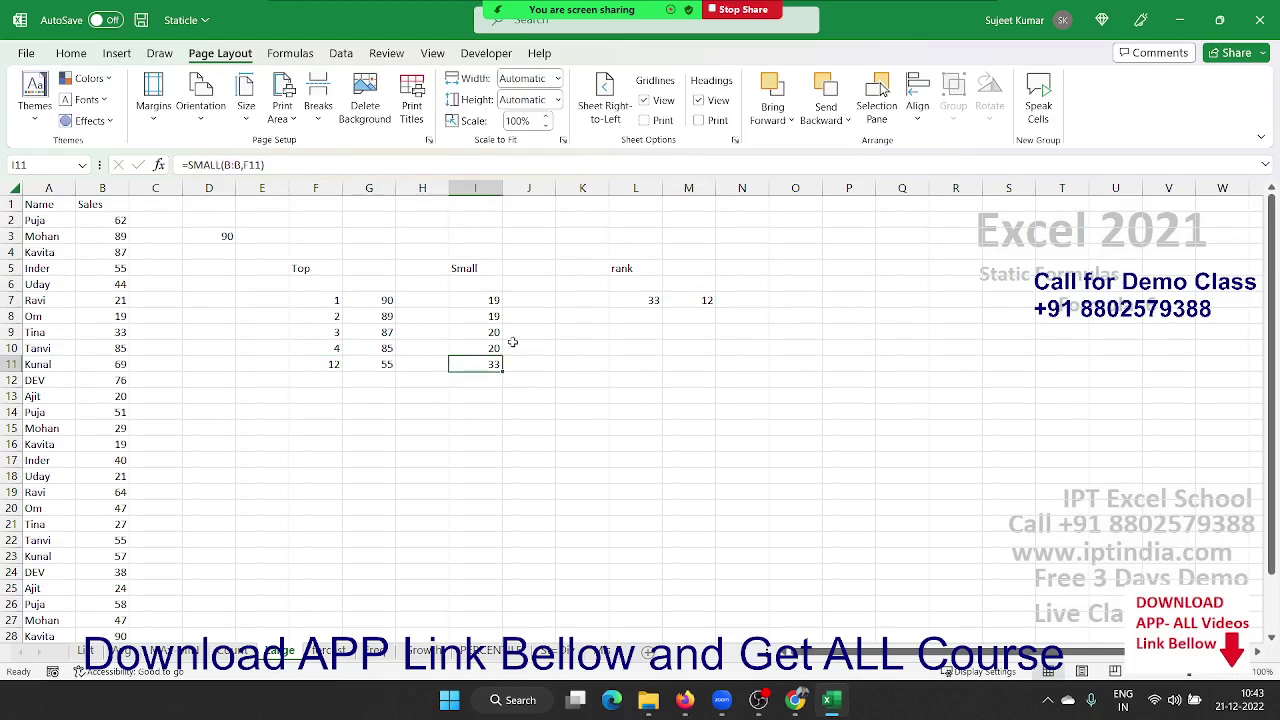
left_click(707, 298)
left_click(738, 299)
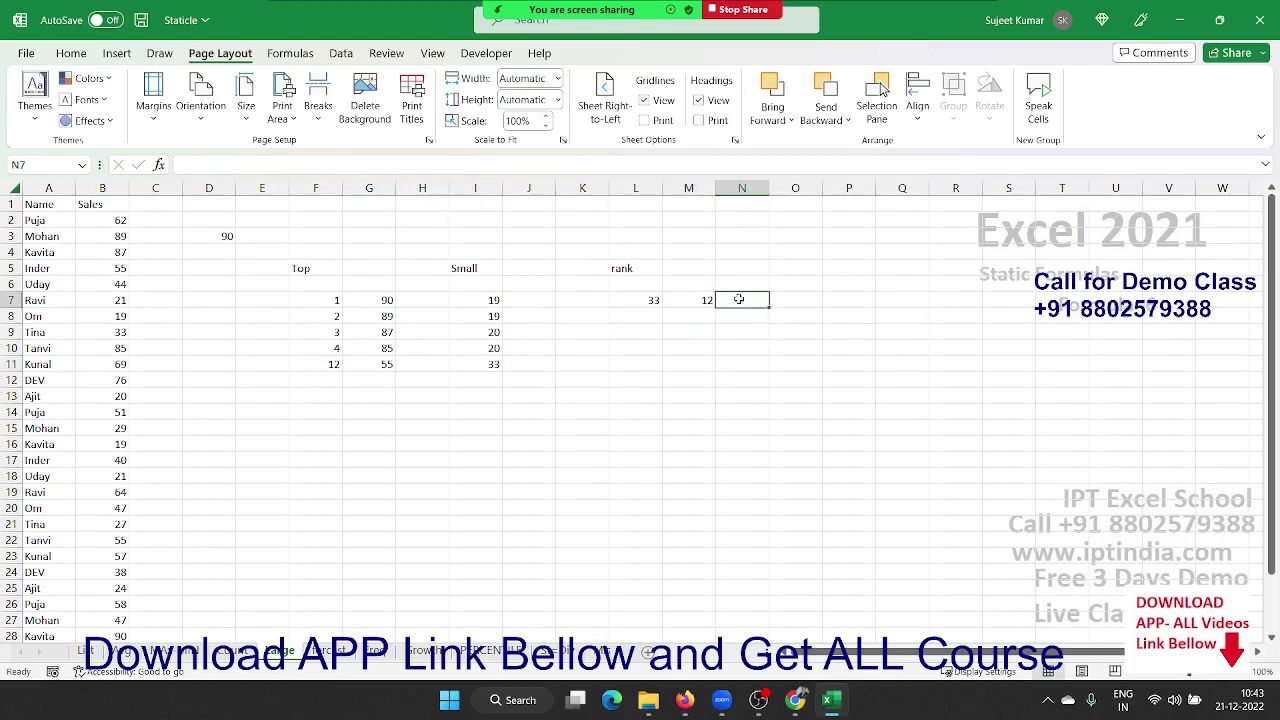
Enter =RANK.AVG(L7,B:B,1) in N7 to rank L7 within column B
type("=rank")
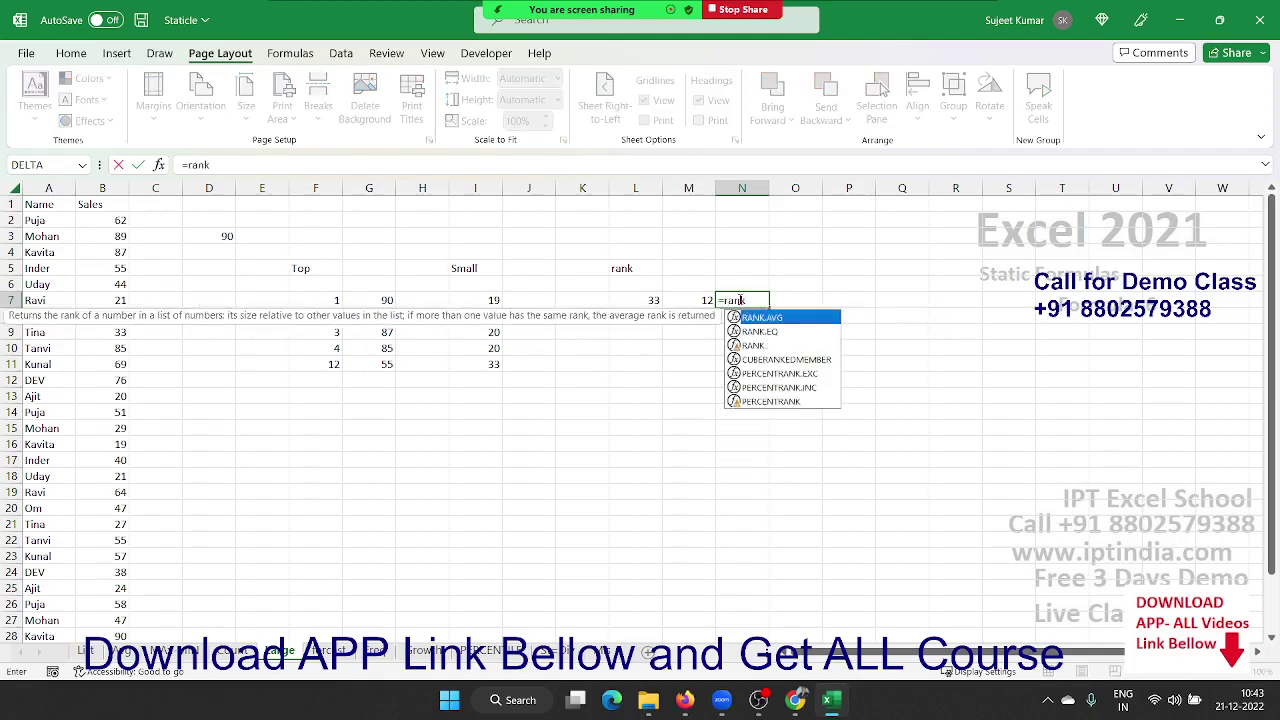
key("Tab")
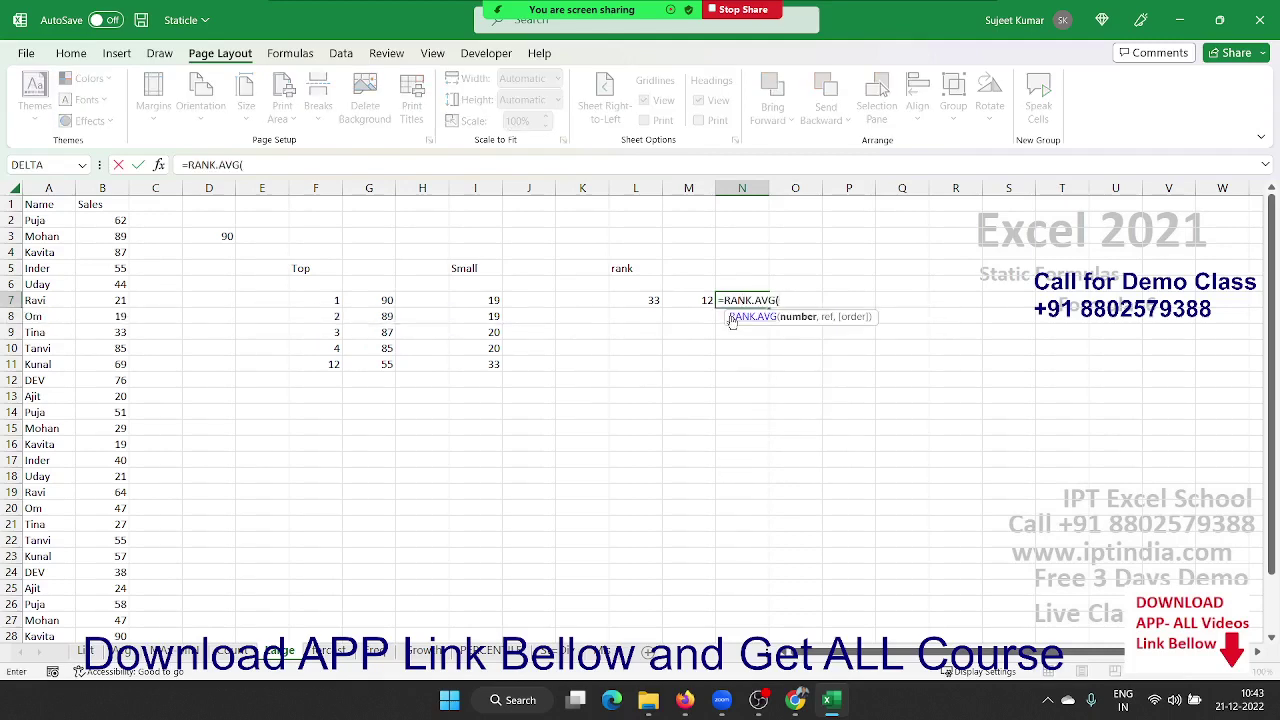
left_click(653, 300)
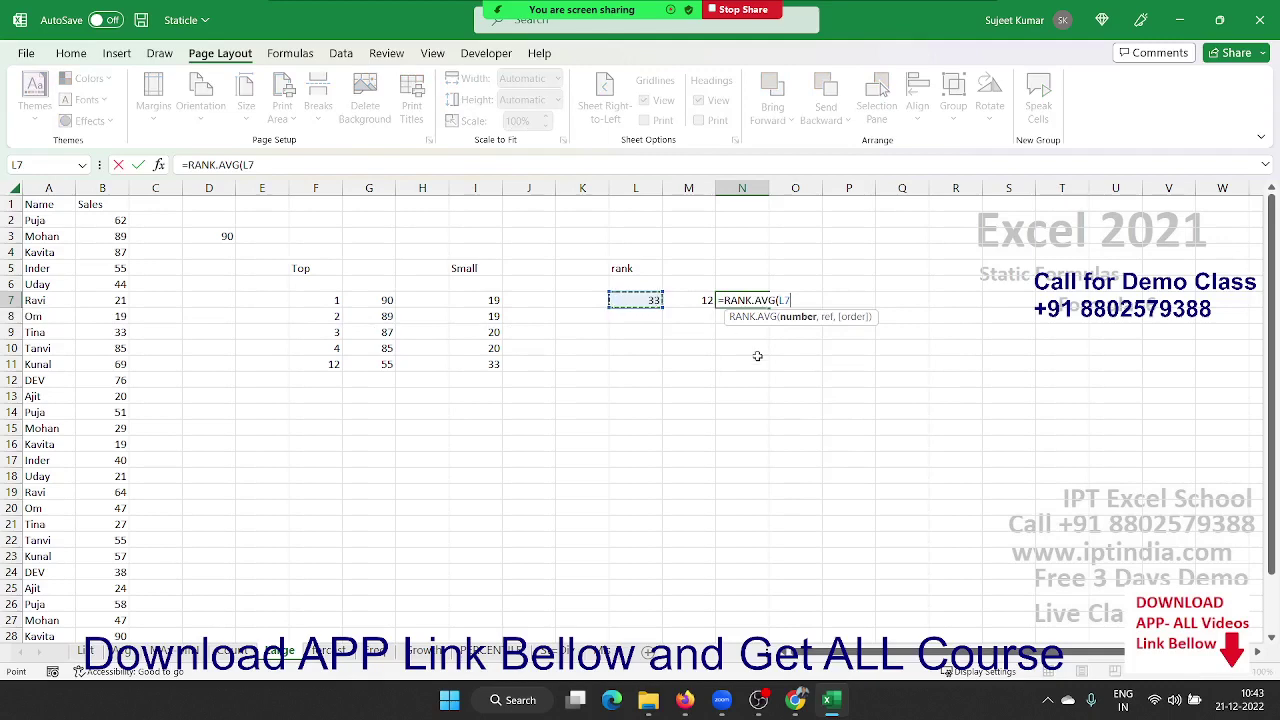
type(",")
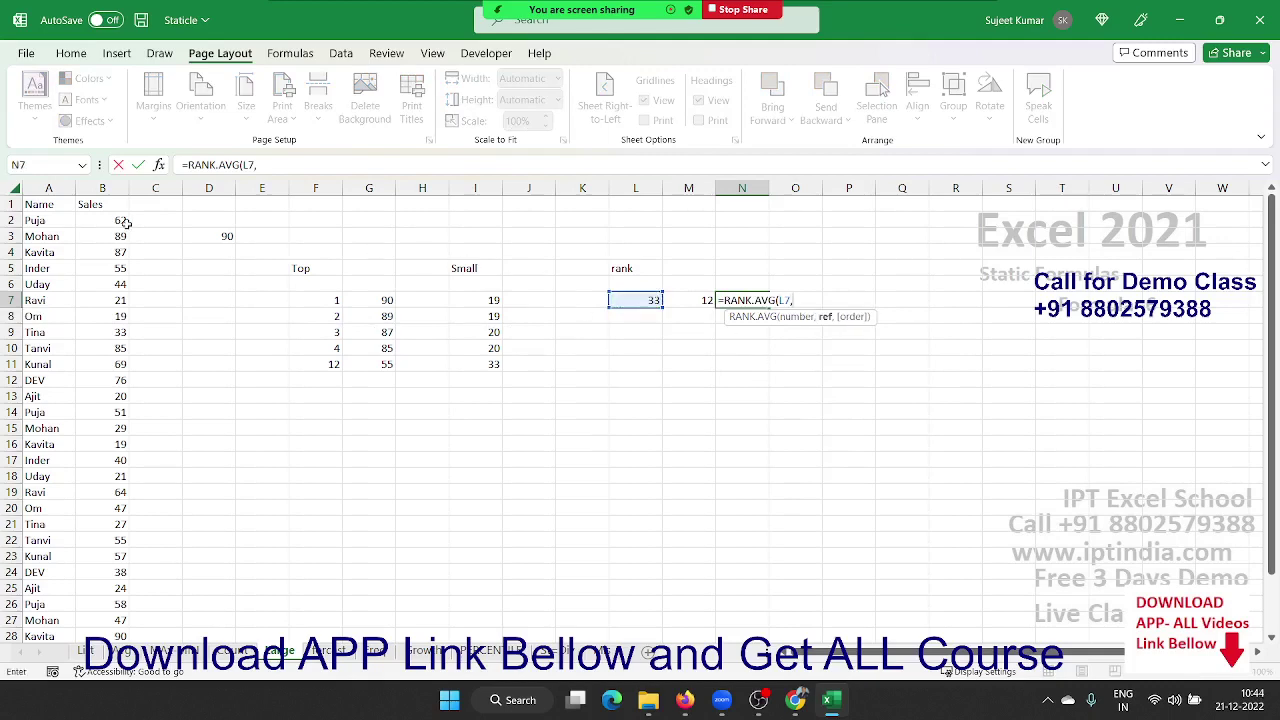
left_click(101, 187)
type(",1")
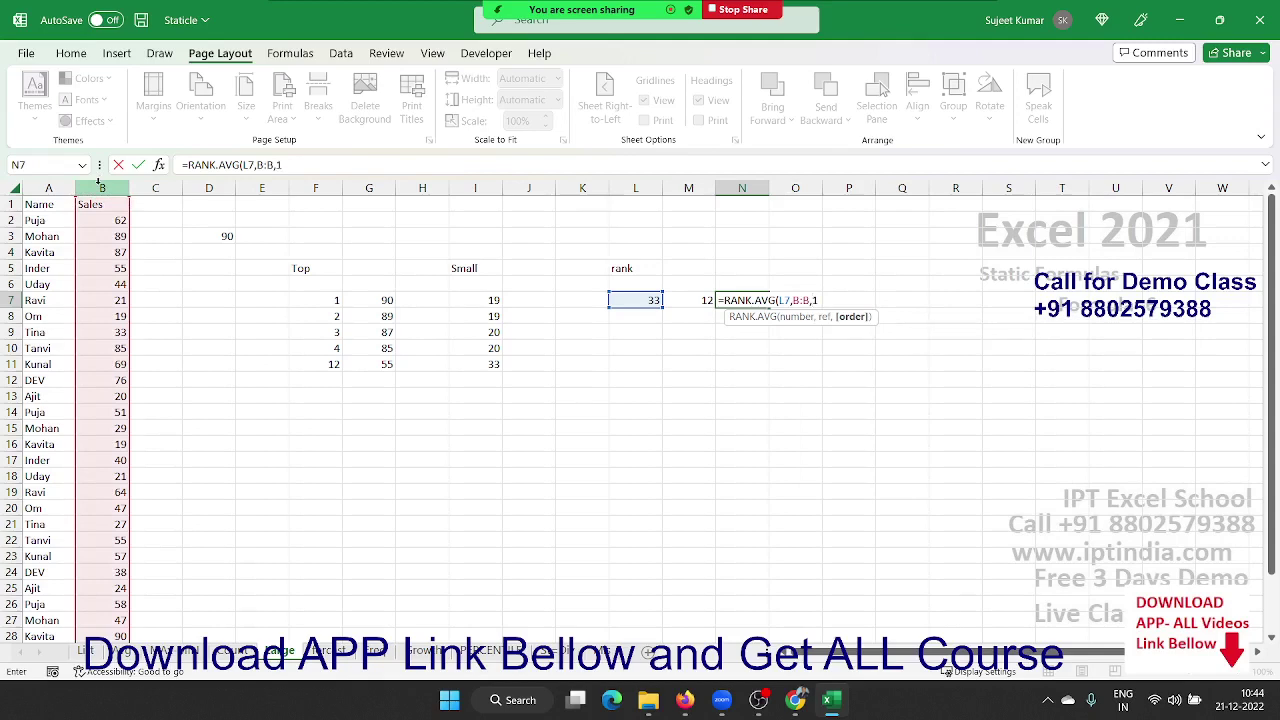
key("ctrl+Return")
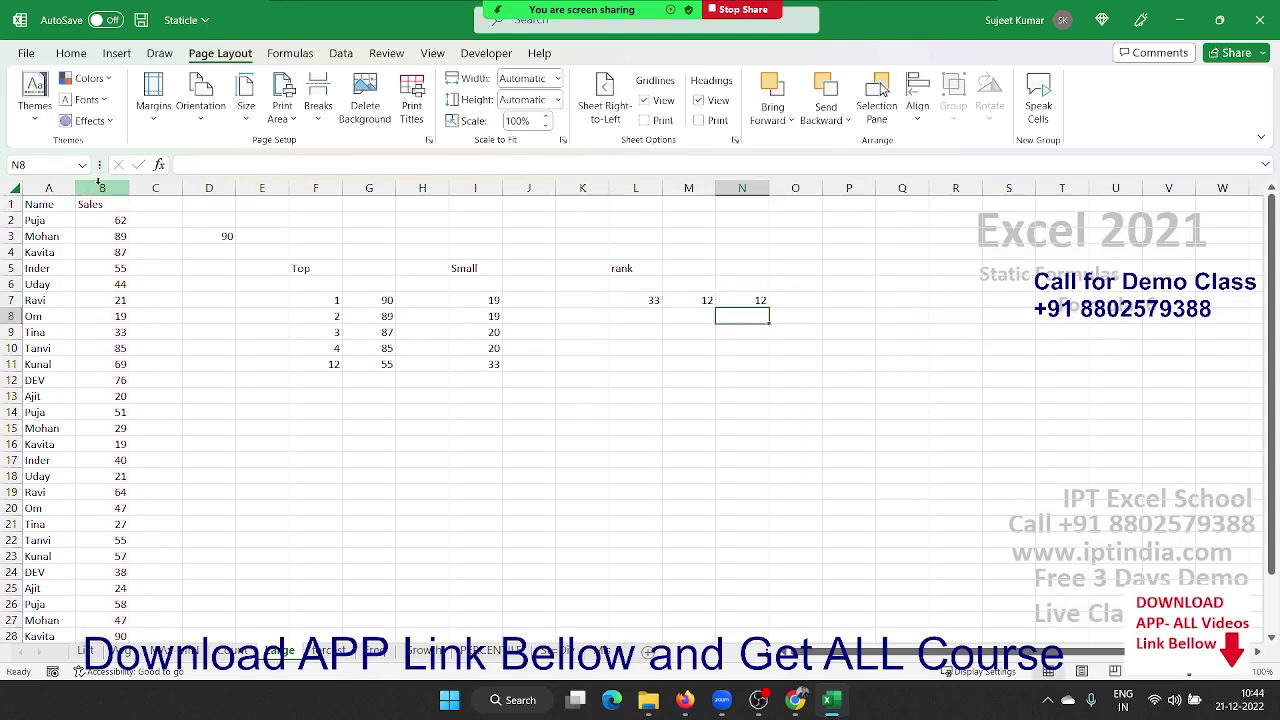
Change B7 from 21 to 33 so N7 shows the averaged tie rank 11.5
key("Right")
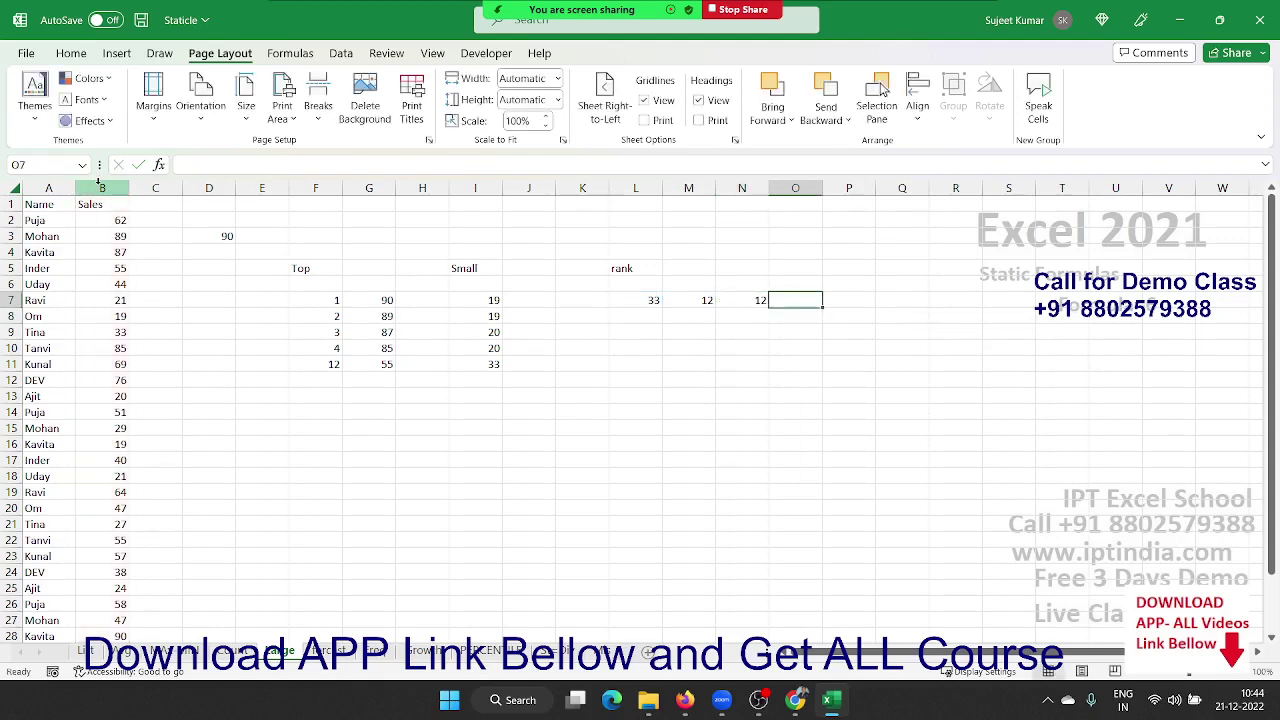
key("Left")
key("Left")
key("Left")
key("Left")
key("Left")
key("Left")
key("Left")
key("Left")
key("Left")
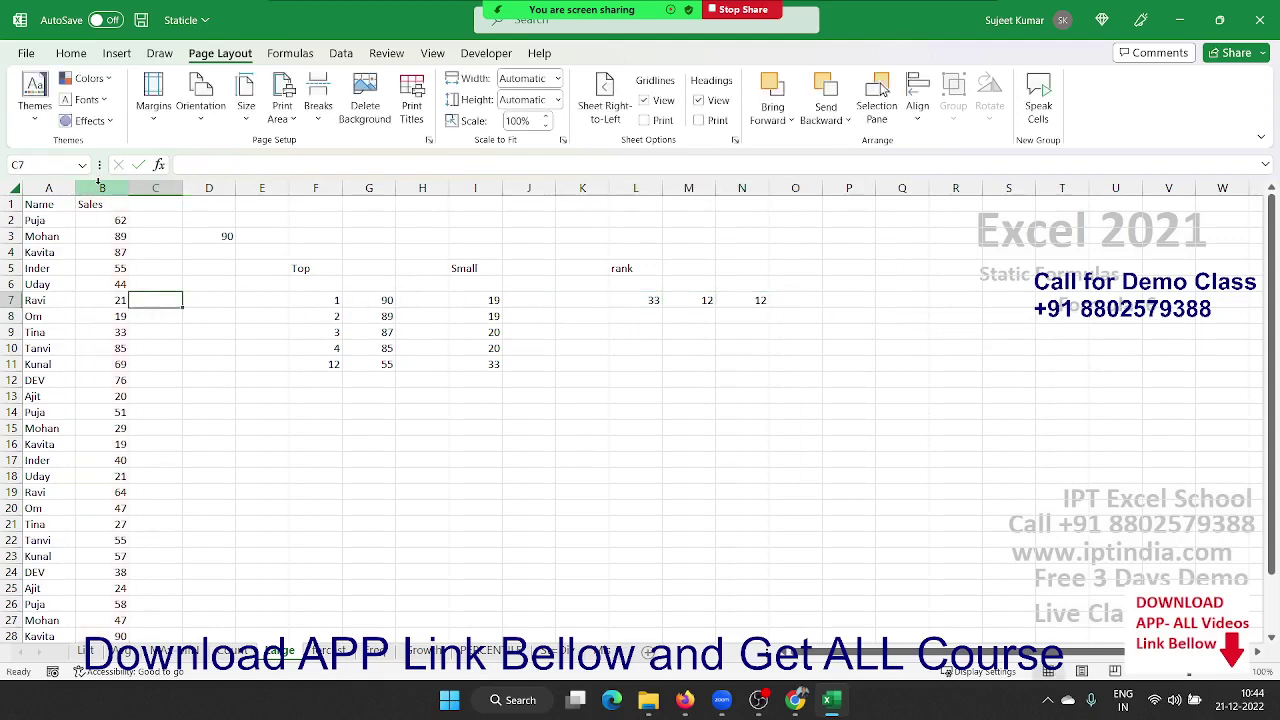
key("Left")
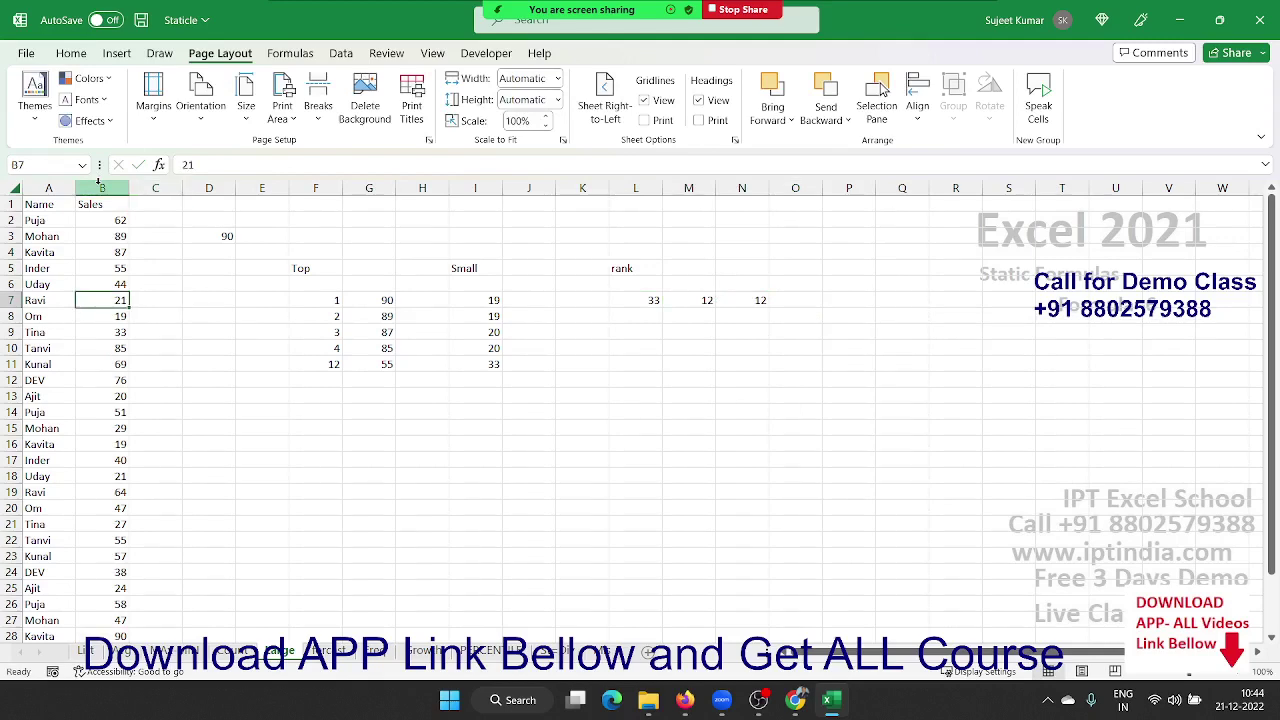
type("33")
key("Up")
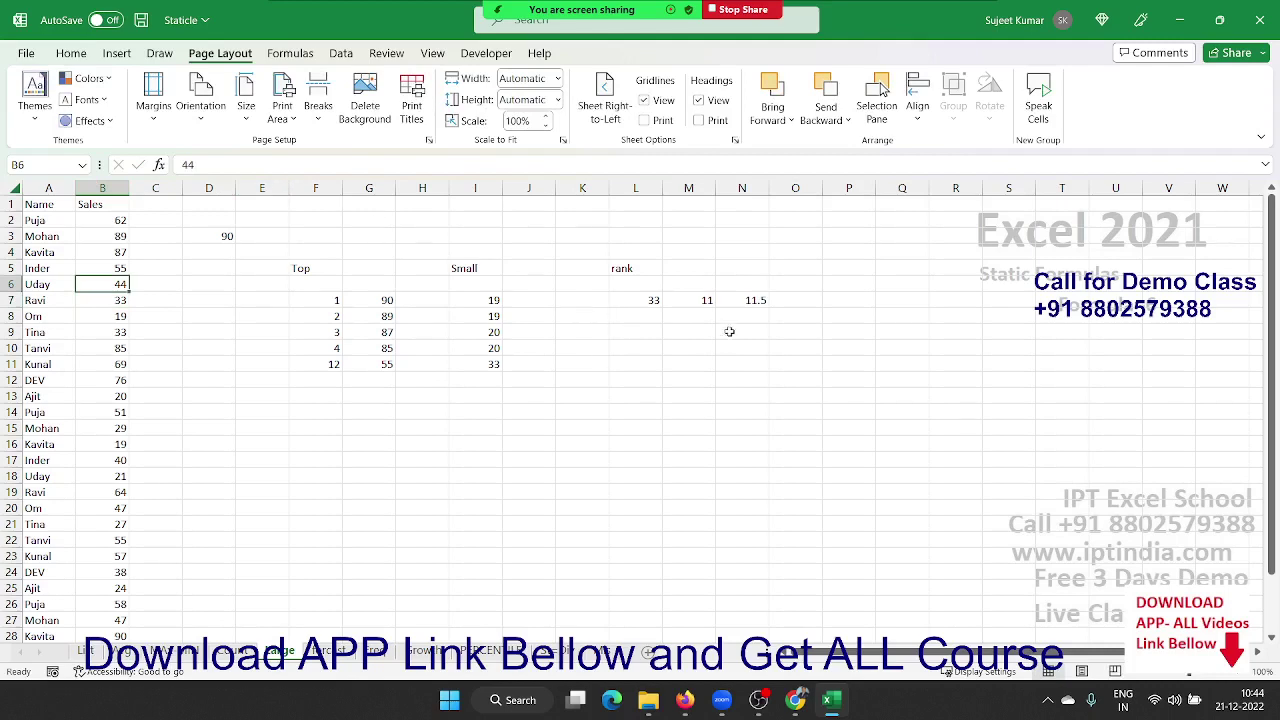
left_click(743, 304)
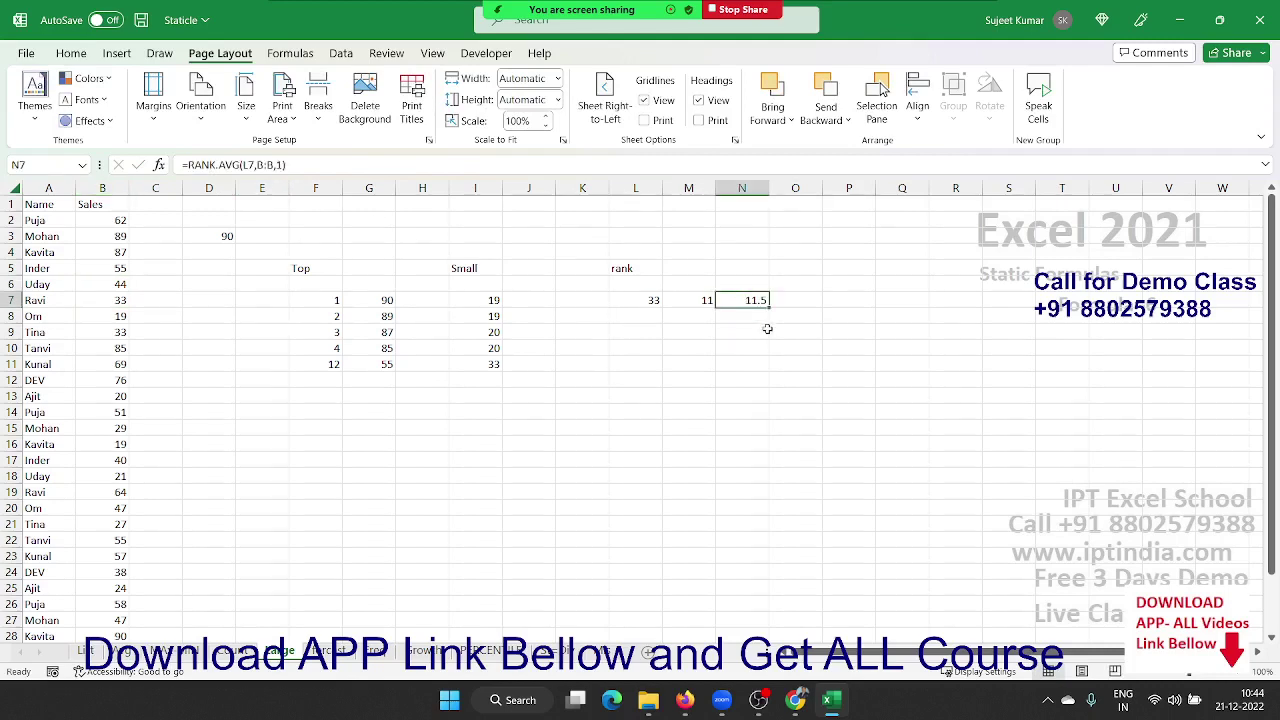
Enter =RANK.EQ(L7,B:B,1) in O7, returning 11 beside RANK.AVG's 11.5
left_click(814, 302)
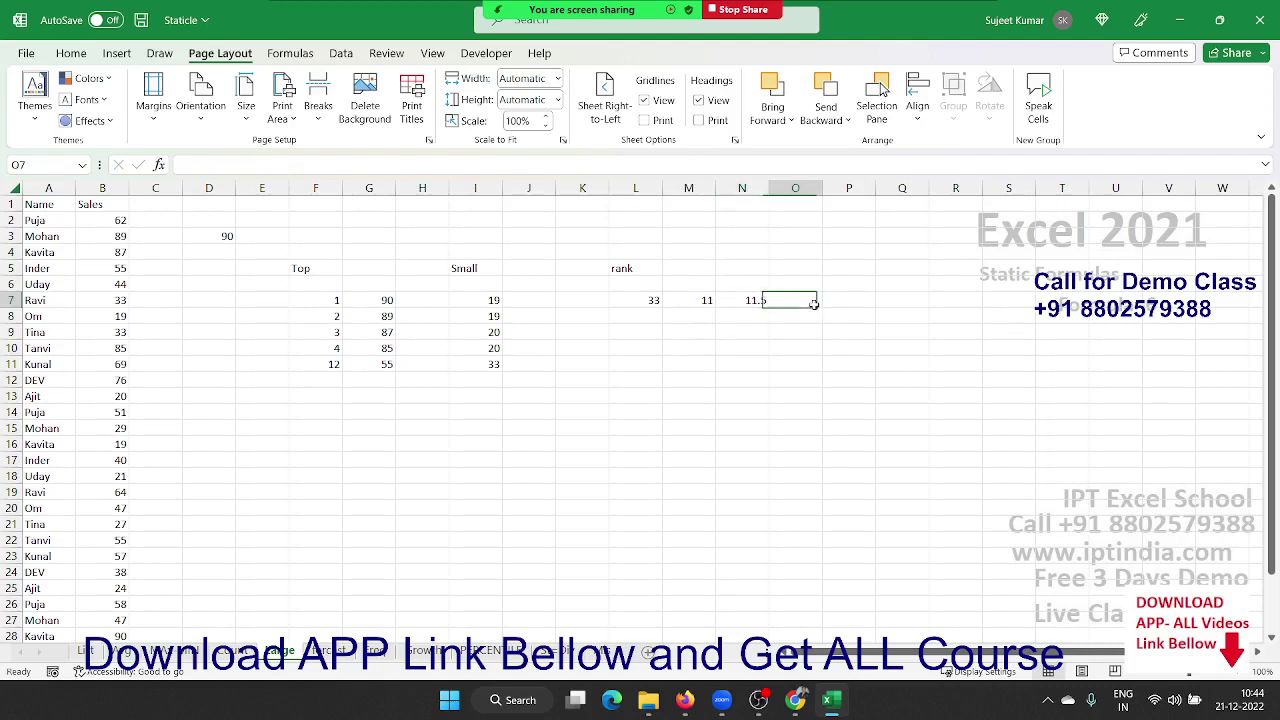
type("=rank")
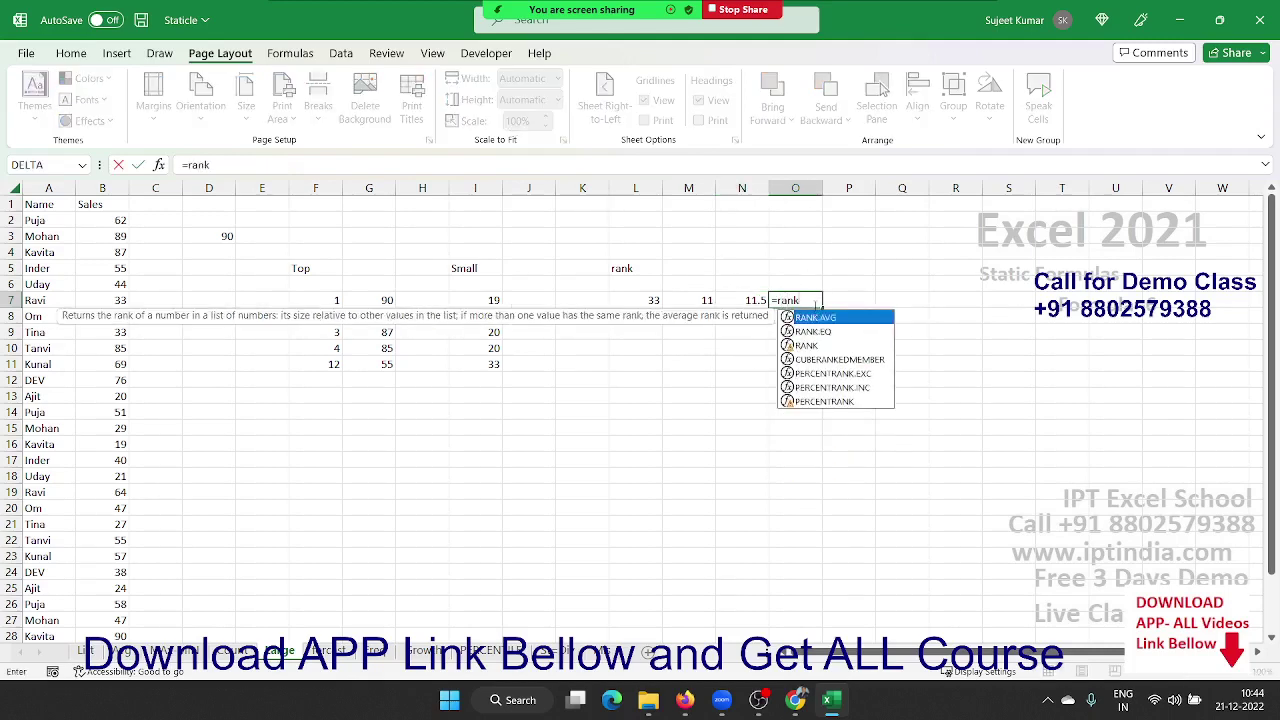
key("Down")
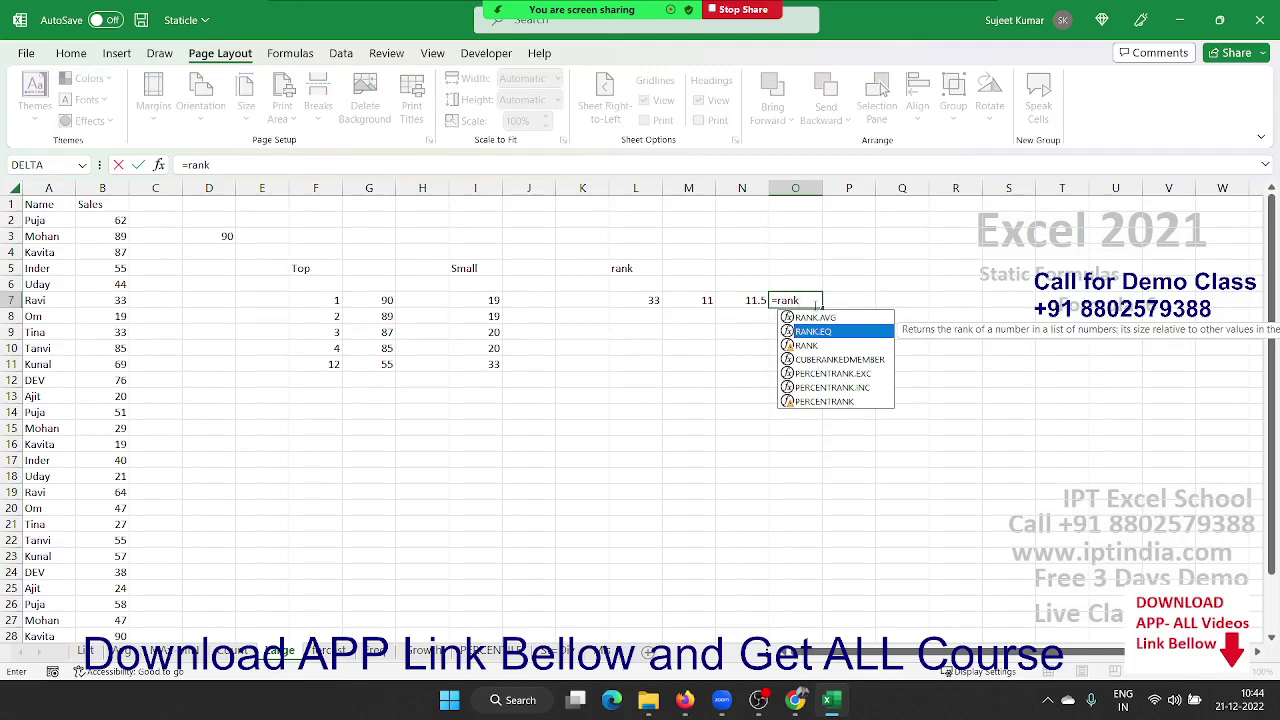
key("Tab")
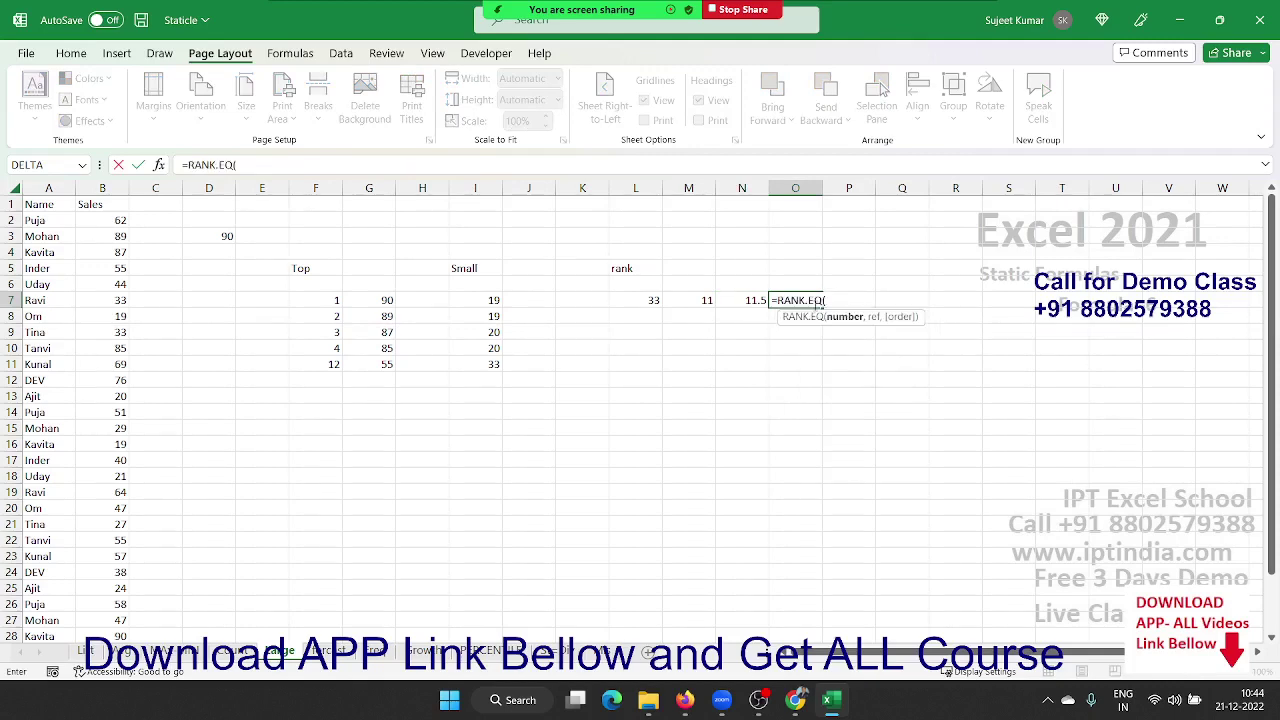
key("Left")
key("Left")
key("Left")
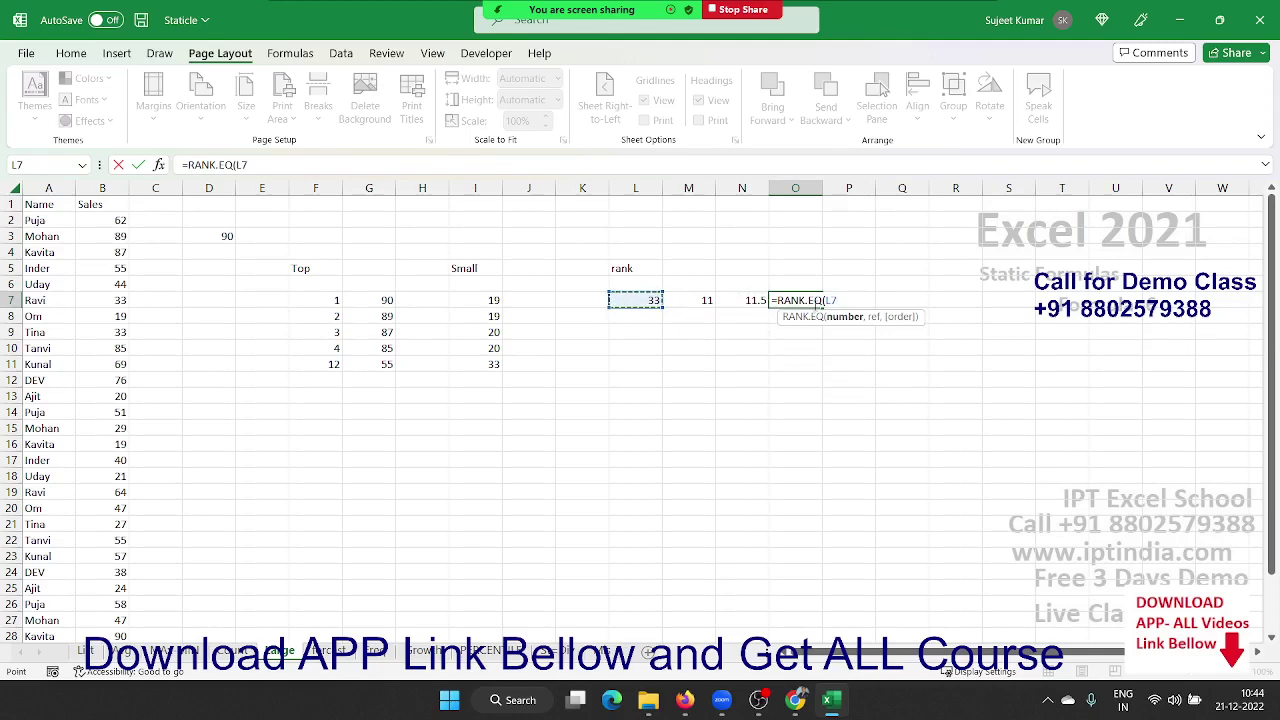
type(",")
key("Left")
key("Left")
key("Left")
key("Left")
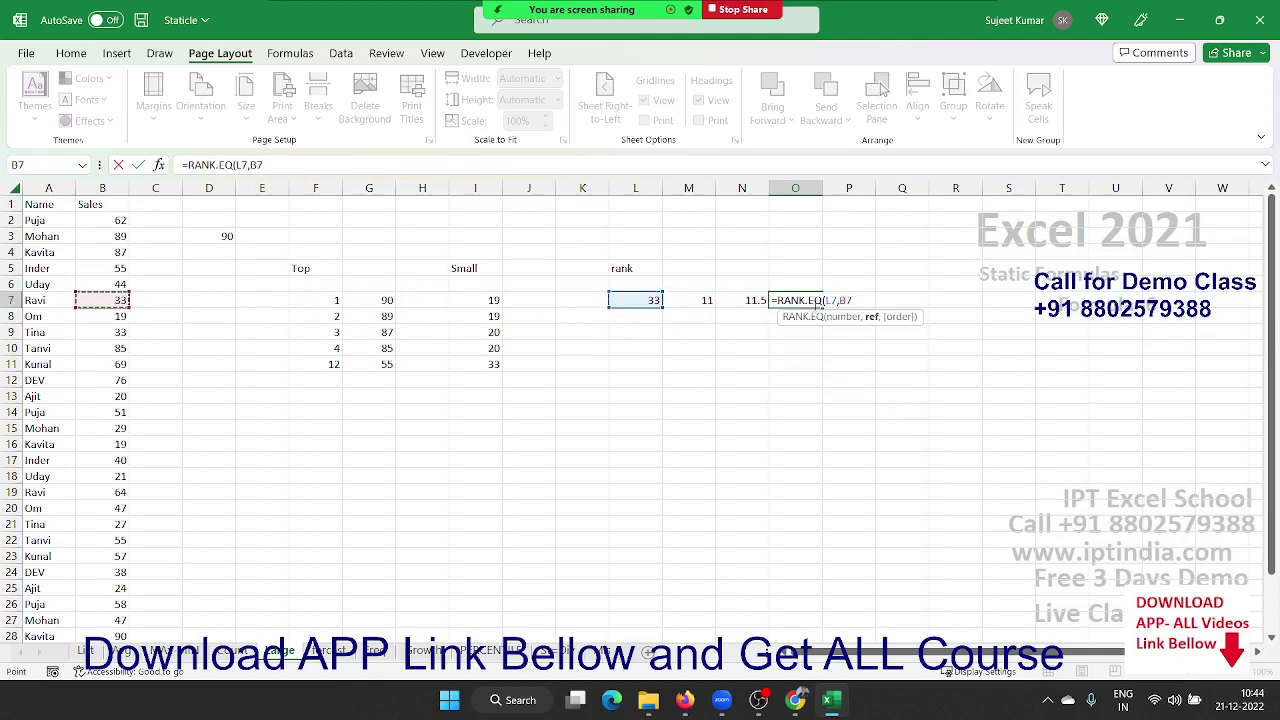
key("ctrl+space")
type(",")
key("Down")
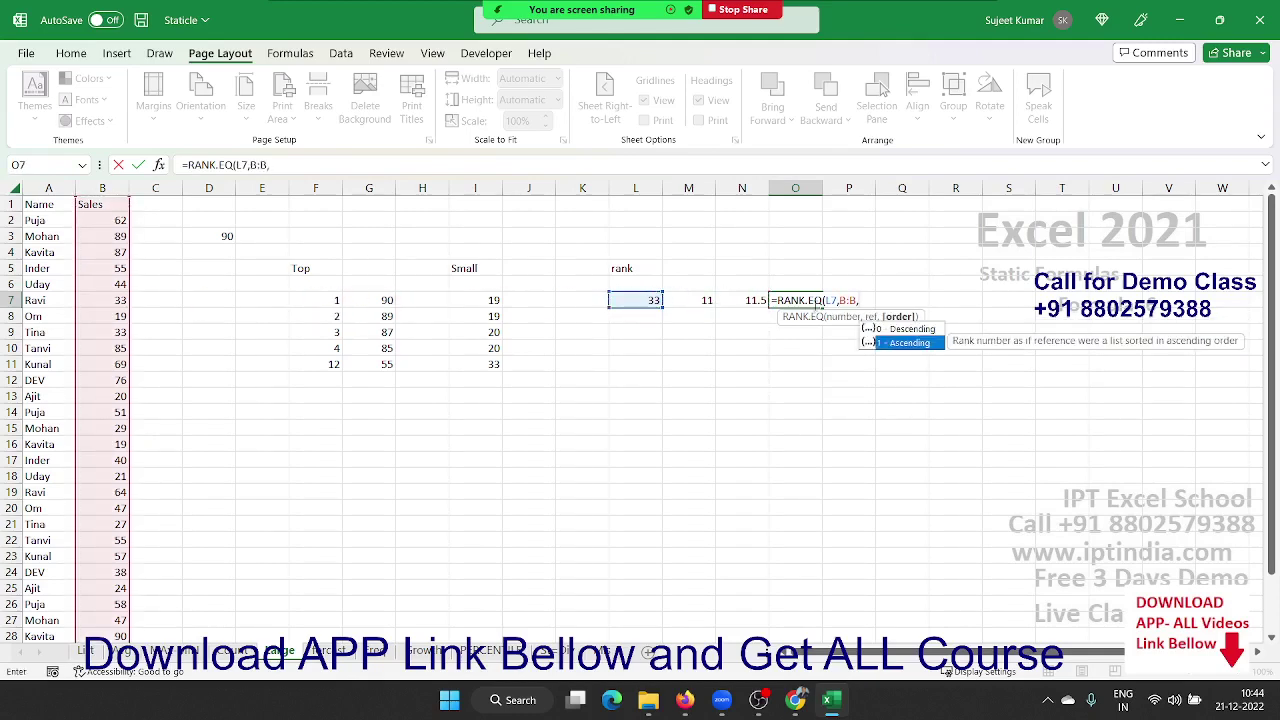
key("Tab")
key("ctrl+Return")
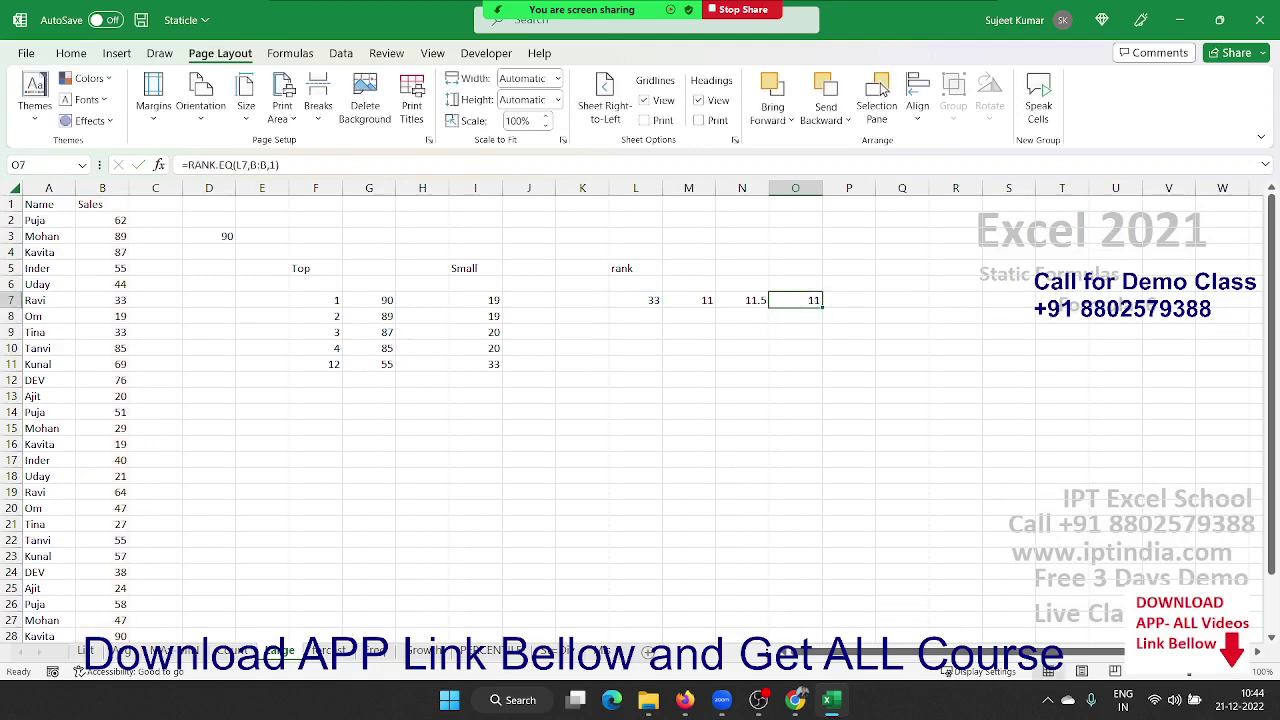
key("Left")
key("Left")
key("Left")
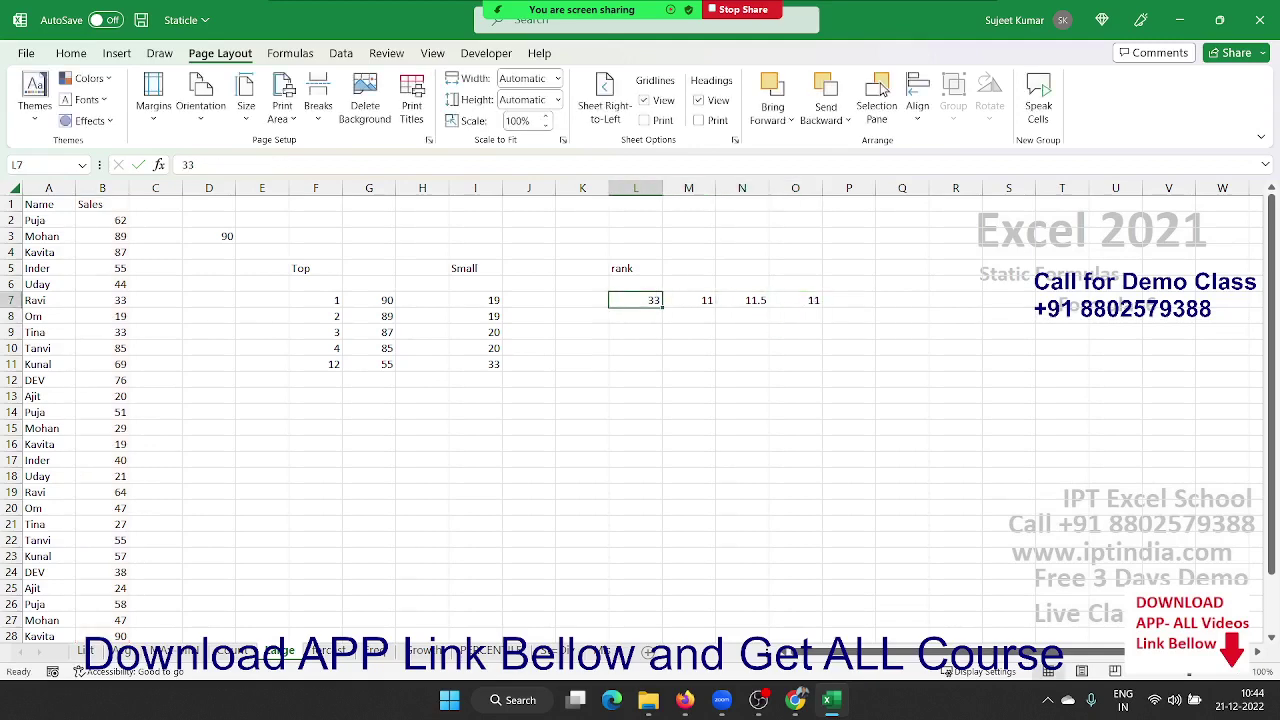
key("Left")
key("Left")
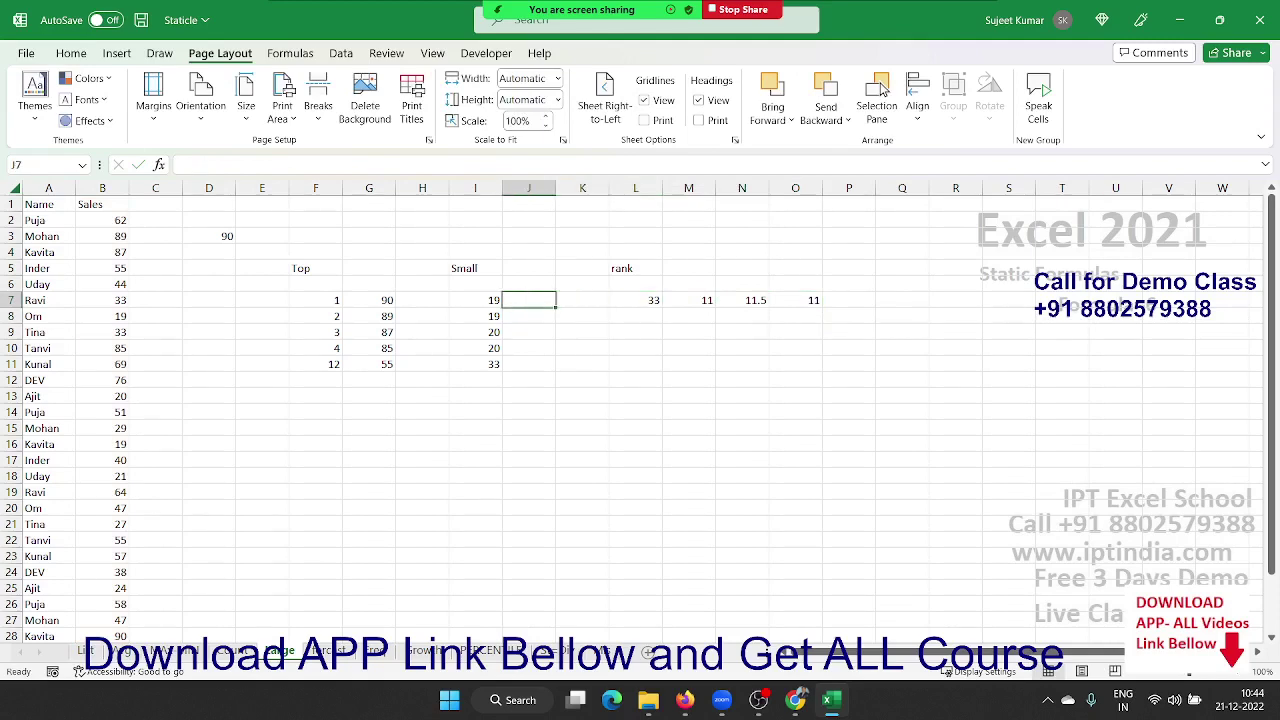
Switch to the Forecast sheet and review the Month values 1 through 7
left_click(347, 660)
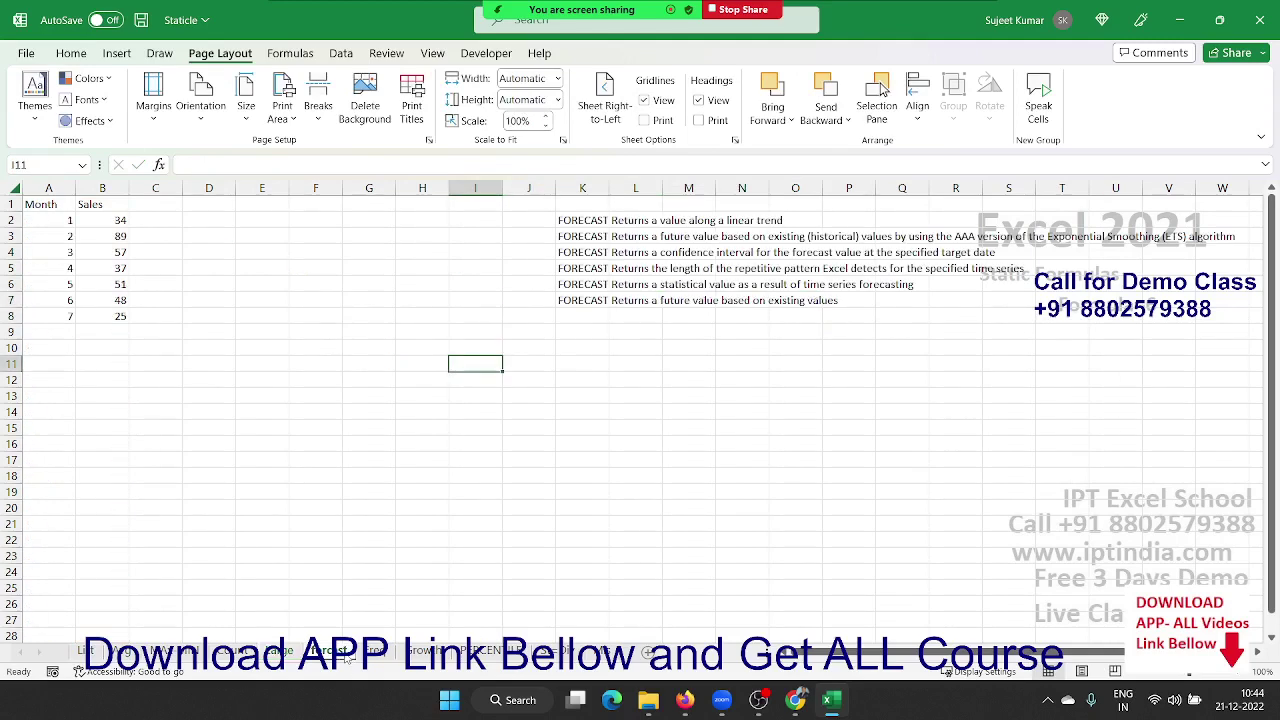
left_click(208, 232)
left_click(90, 216)
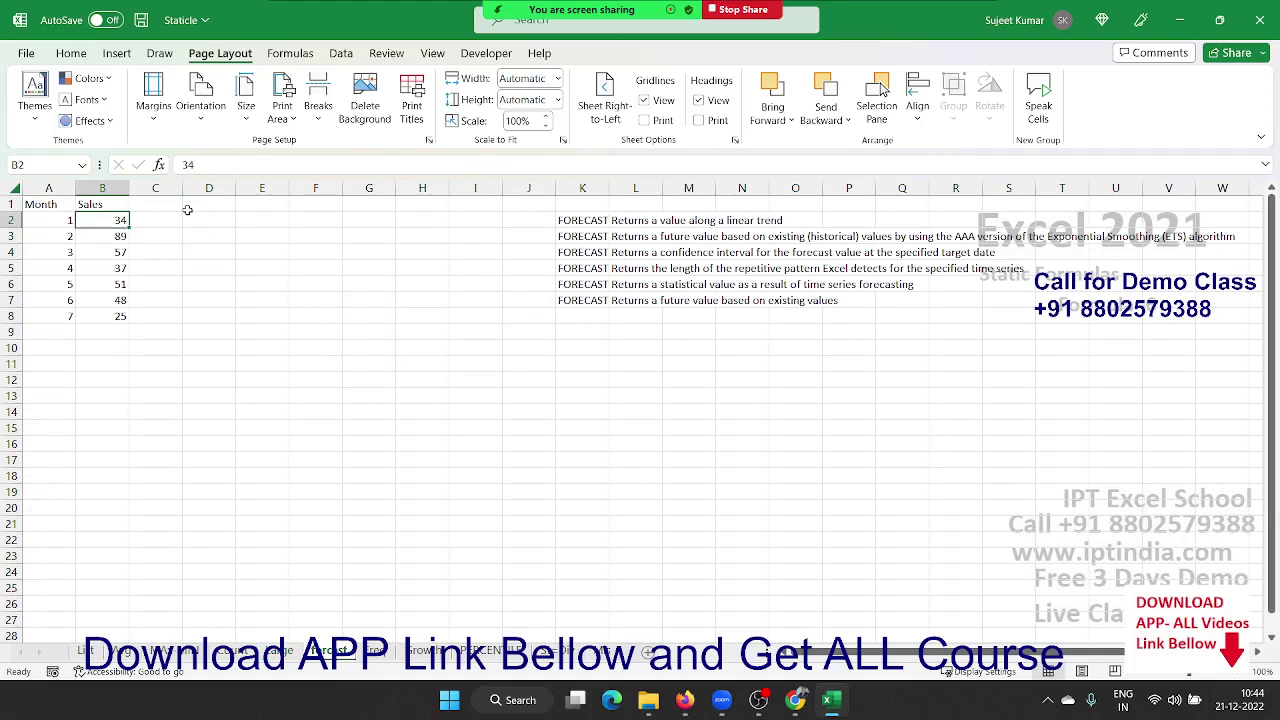
key("Left")
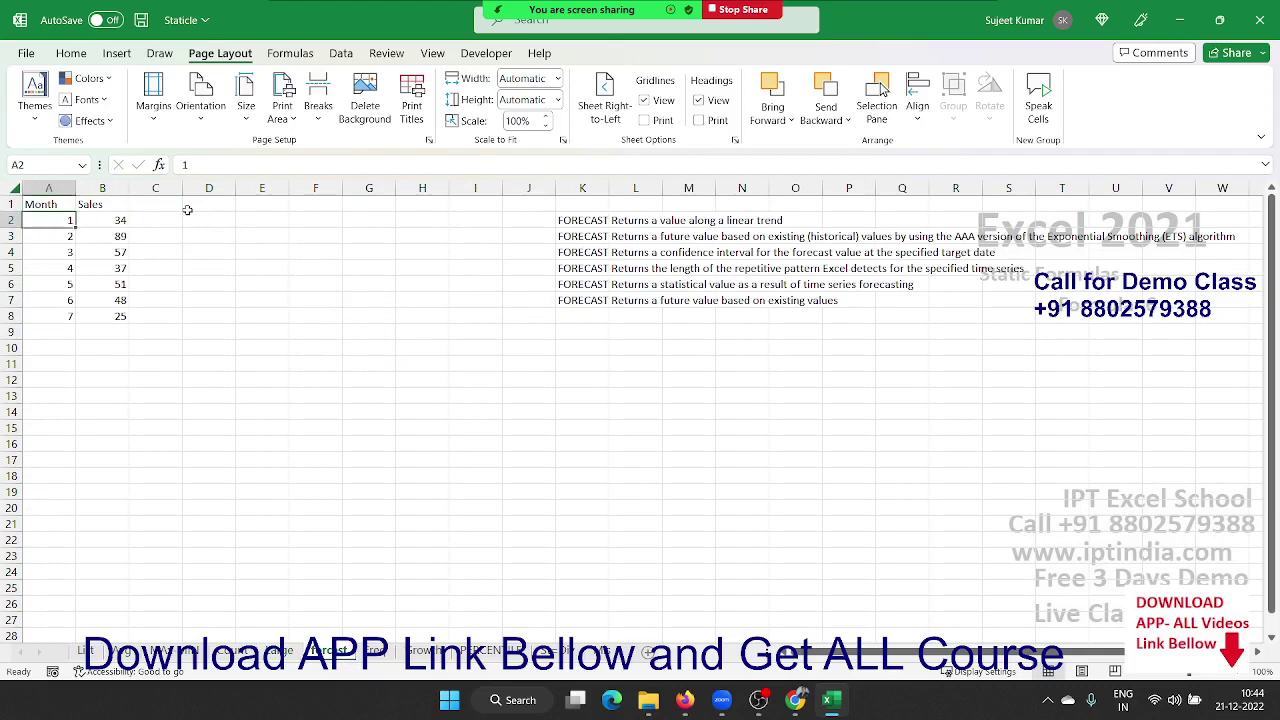
key("ctrl+Down")
key("ctrl+Up")
key("Down")
key("ctrl+shift+Down")
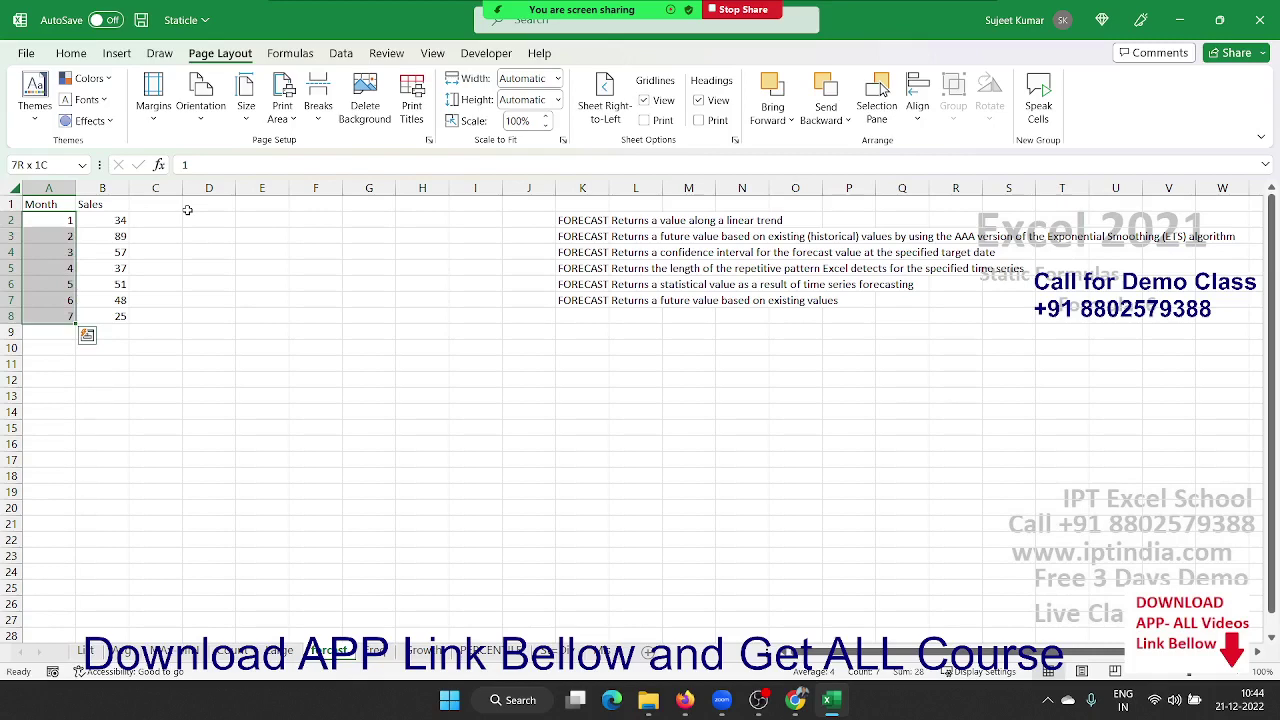
Add month 8 in A9 and auto-fit column K to the function names
key("Down")
key("Down")
key("Down")
key("Down")
key("Down")
key("Down")
key("Down")
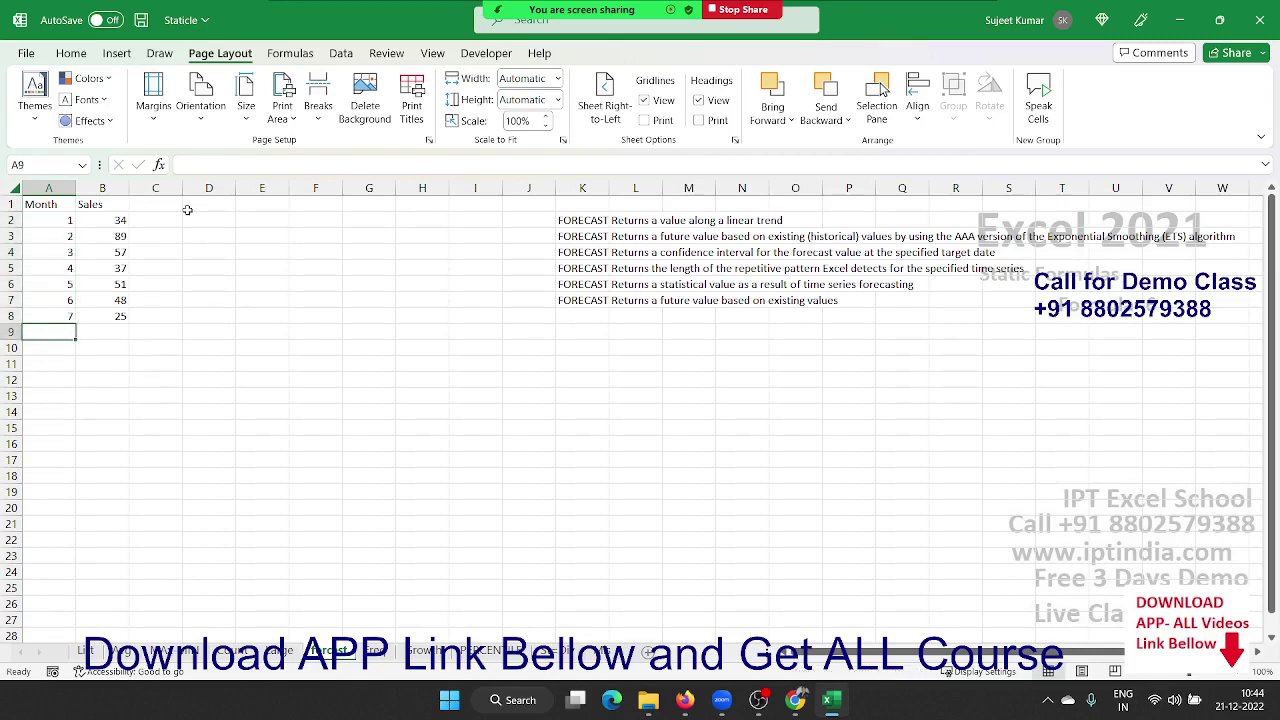
type("8")
key("Tab")
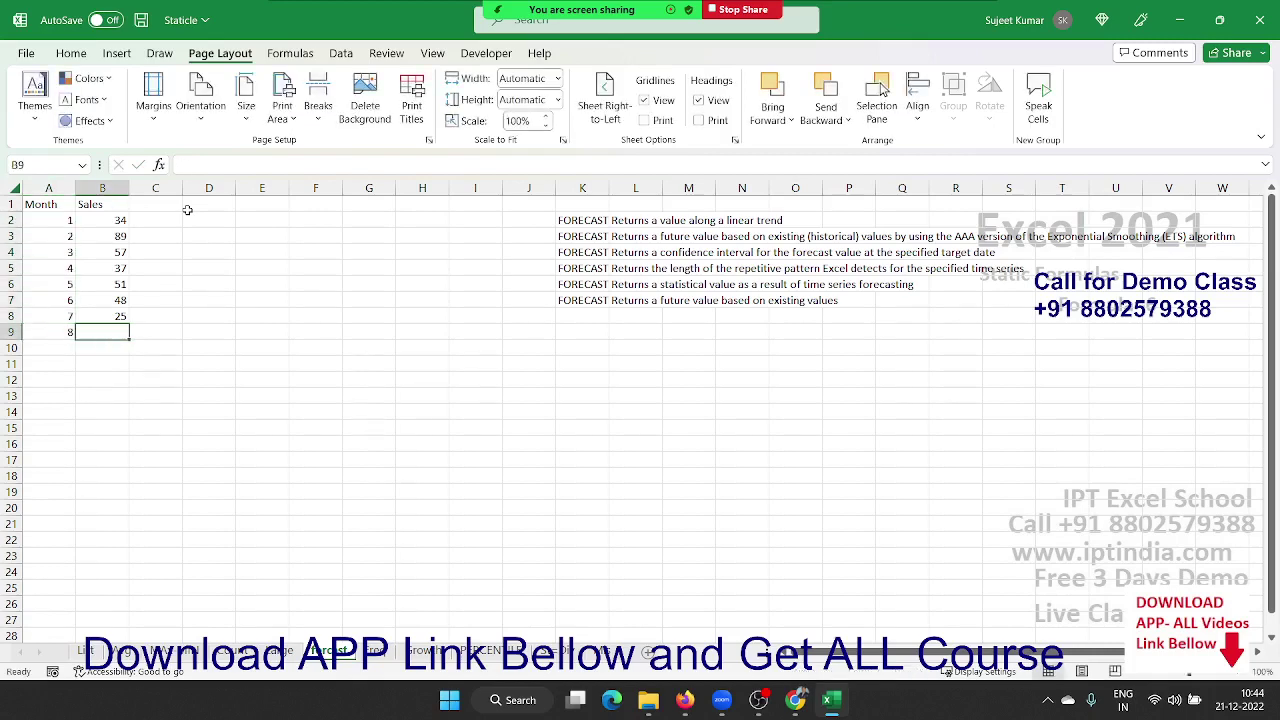
double_click(608, 185)
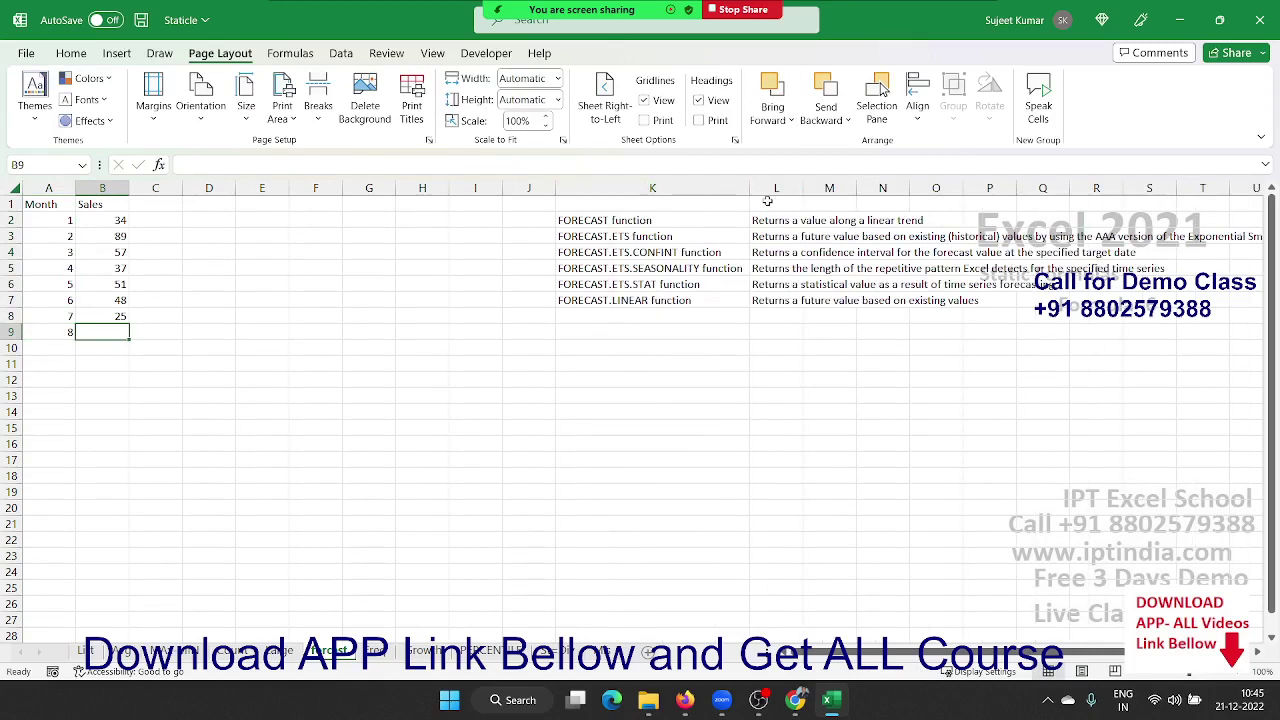
left_click(669, 223)
Enter =FORECAST(A9,B2:B8,A2:A8) in B9, predicting 32.28571 sales for month 8
left_click(126, 336)
type("=for")
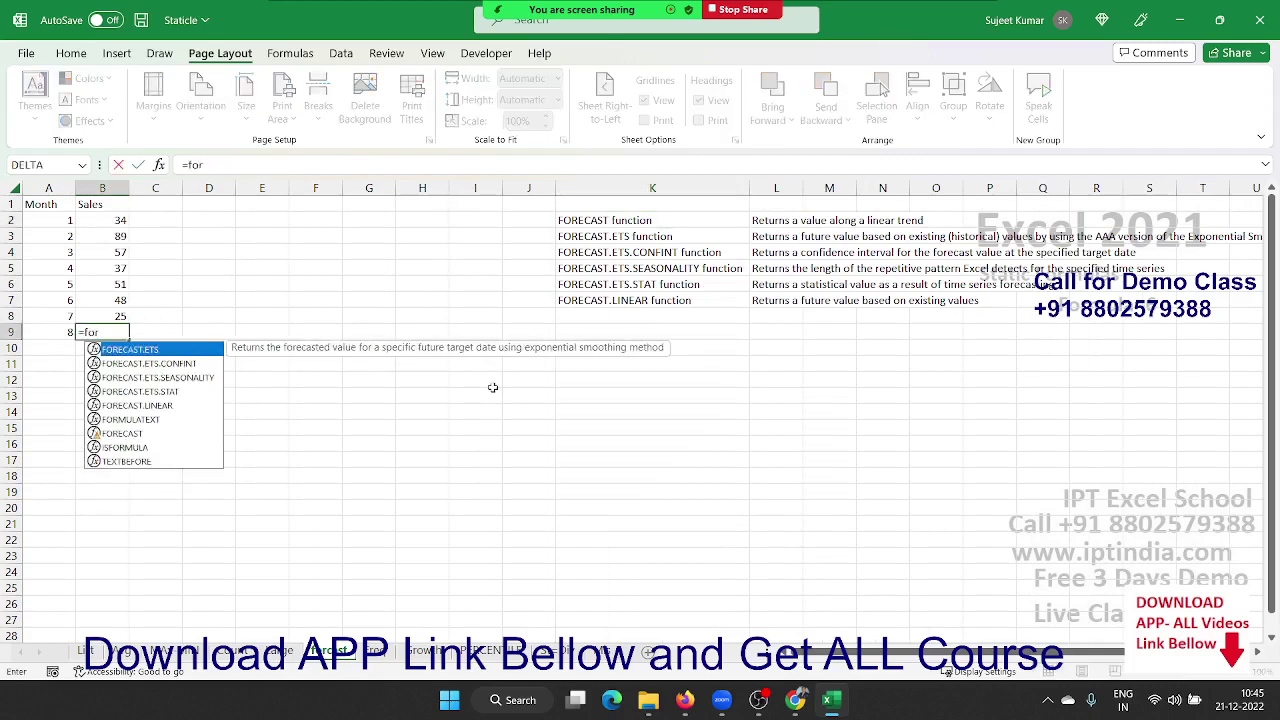
key("Down")
key("Down")
key("Down")
key("Down")
key("Down")
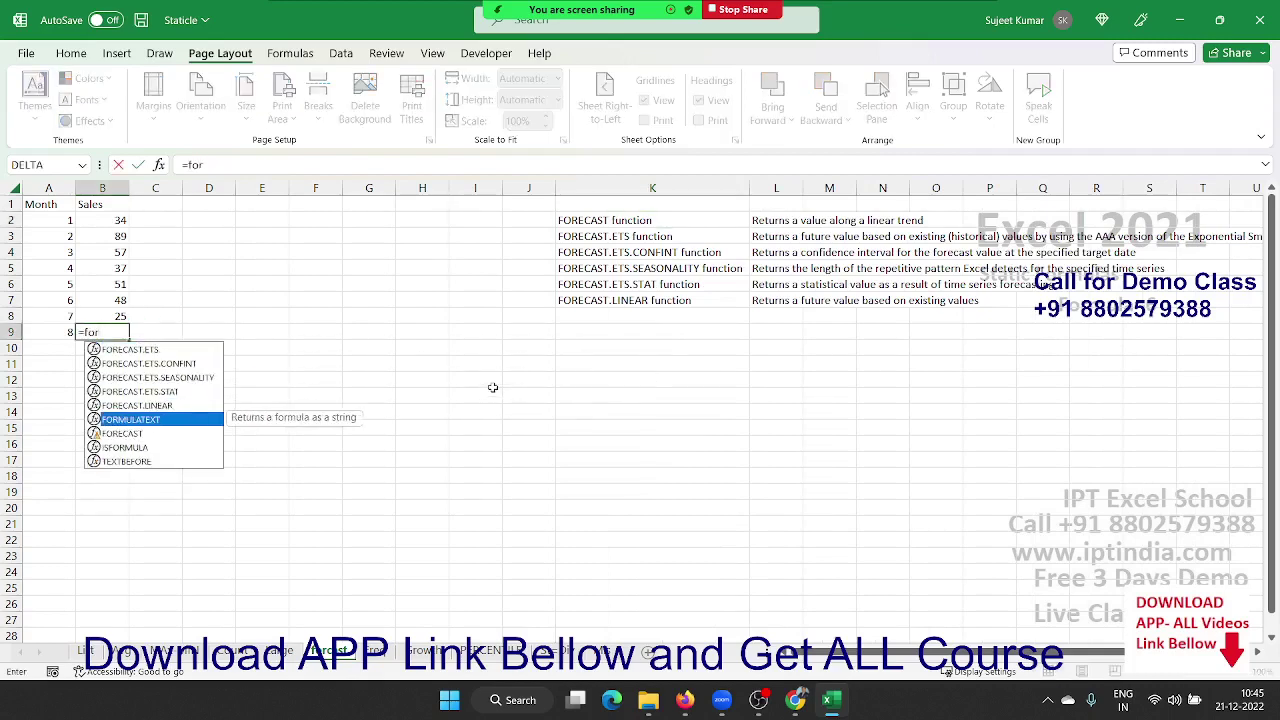
key("Down")
key("Tab")
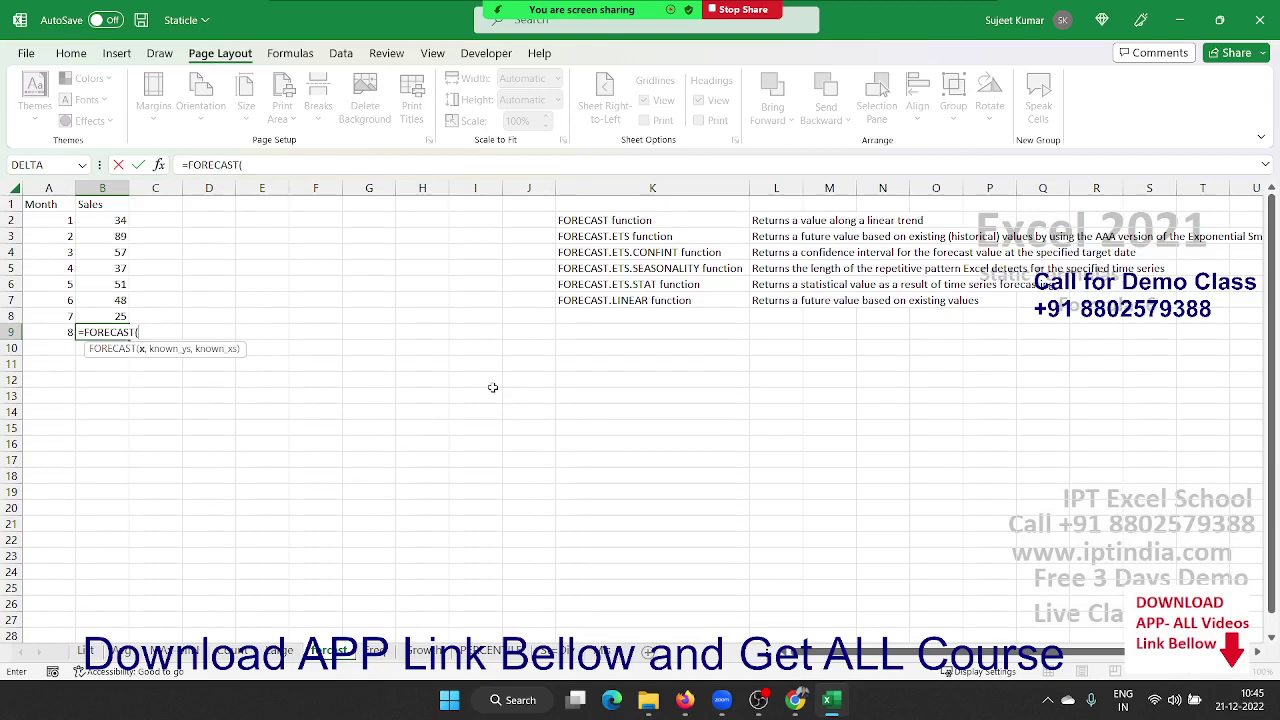
key("Left")
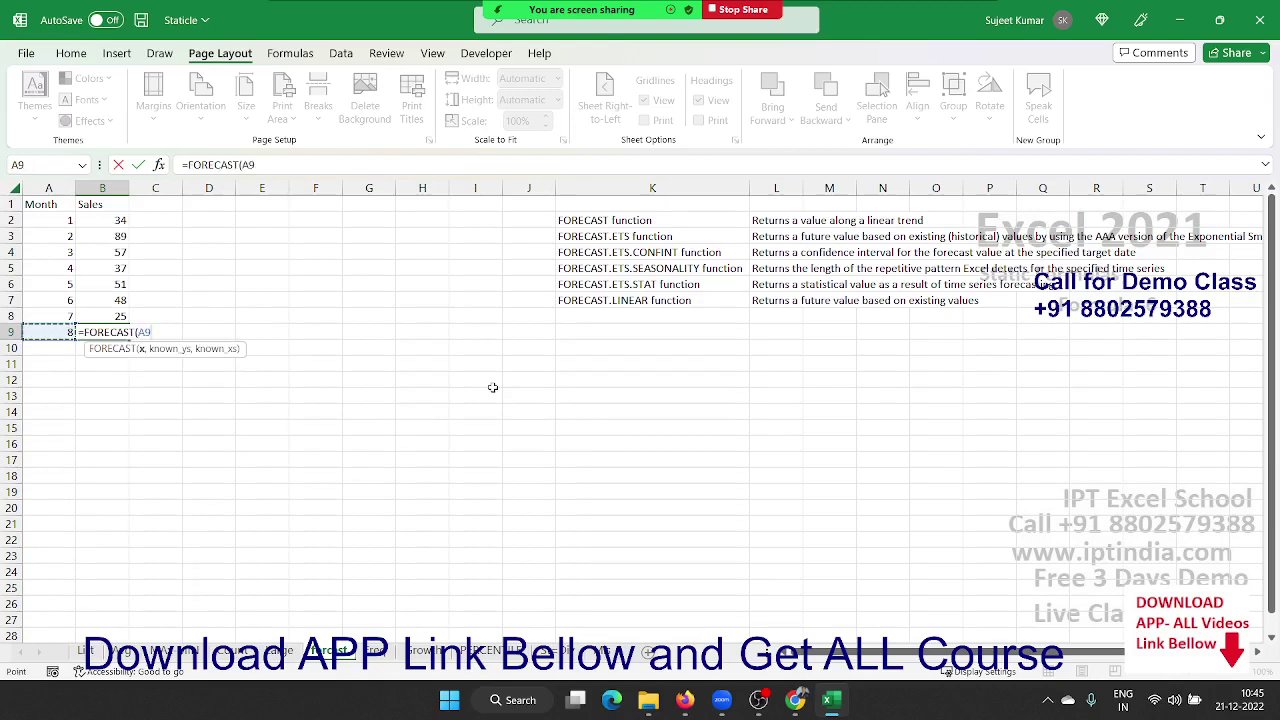
type(",")
key("Up")
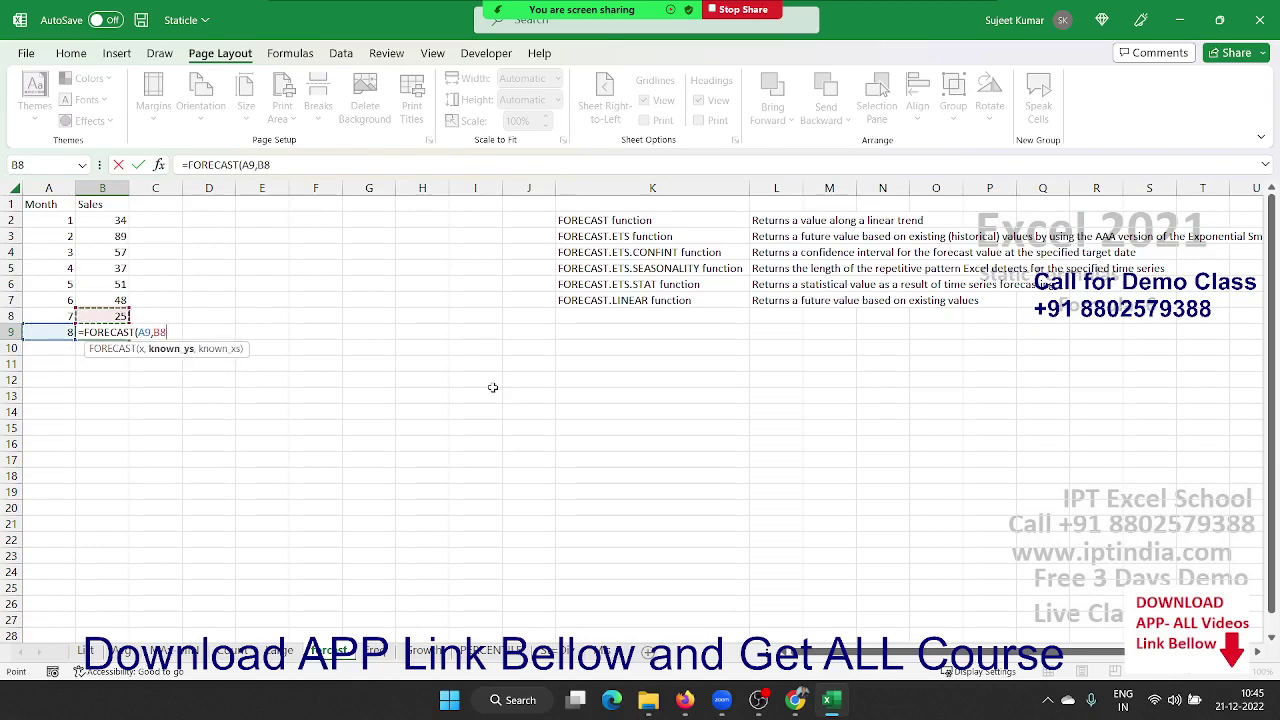
key("Left")
key("Right")
key("shift+Up")
key("shift+Up")
key("shift+Up")
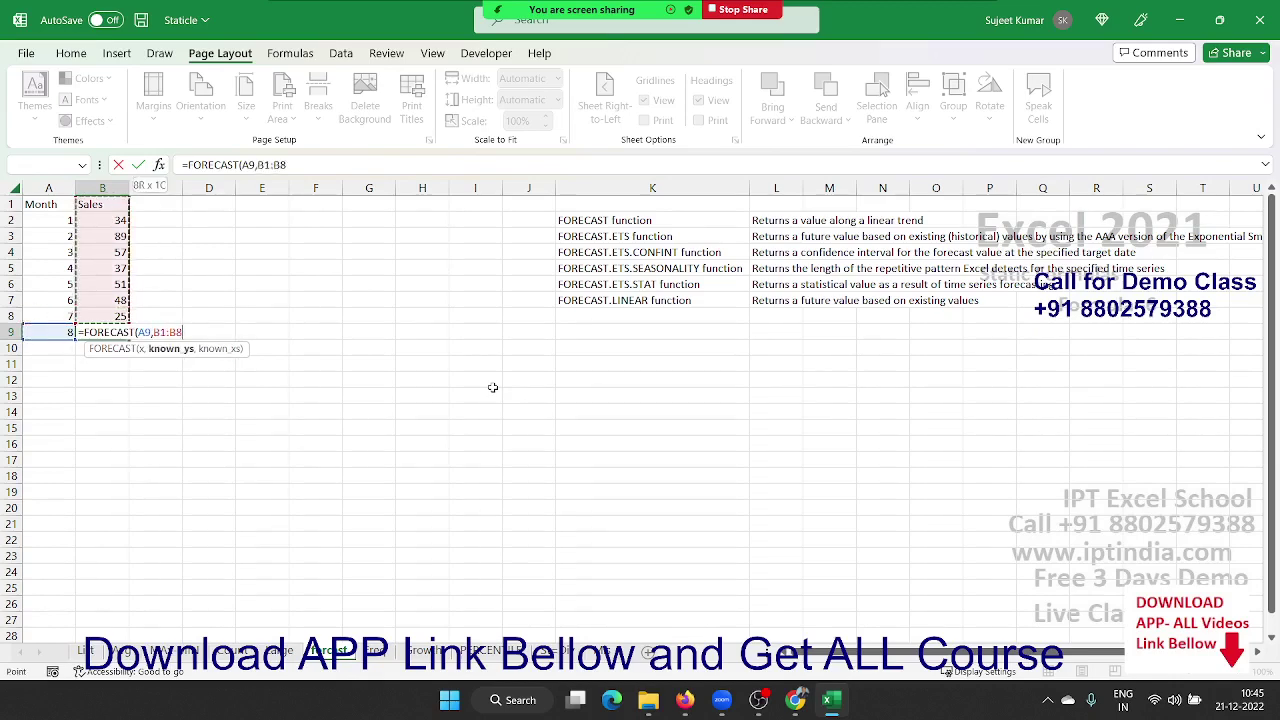
type(",")
key("Left")
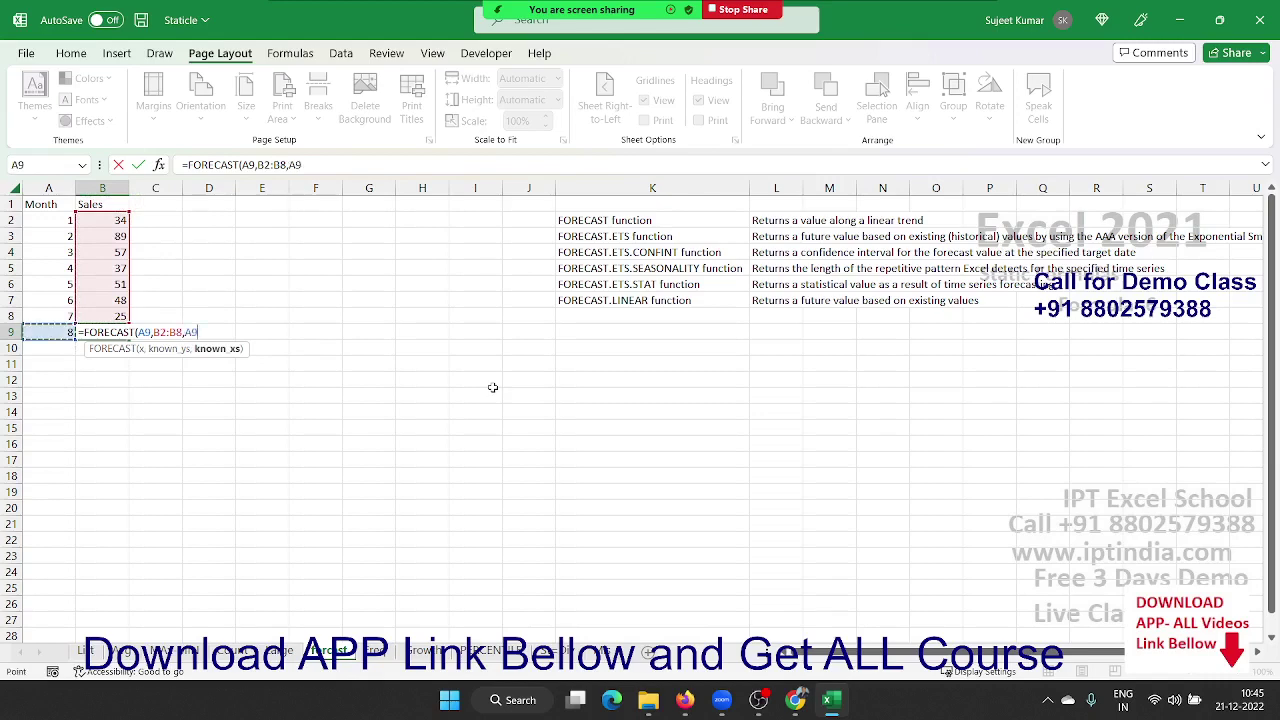
key("Up")
key("shift+Up")
key("shift+Up")
key("shift+Up")
key("shift+Down")
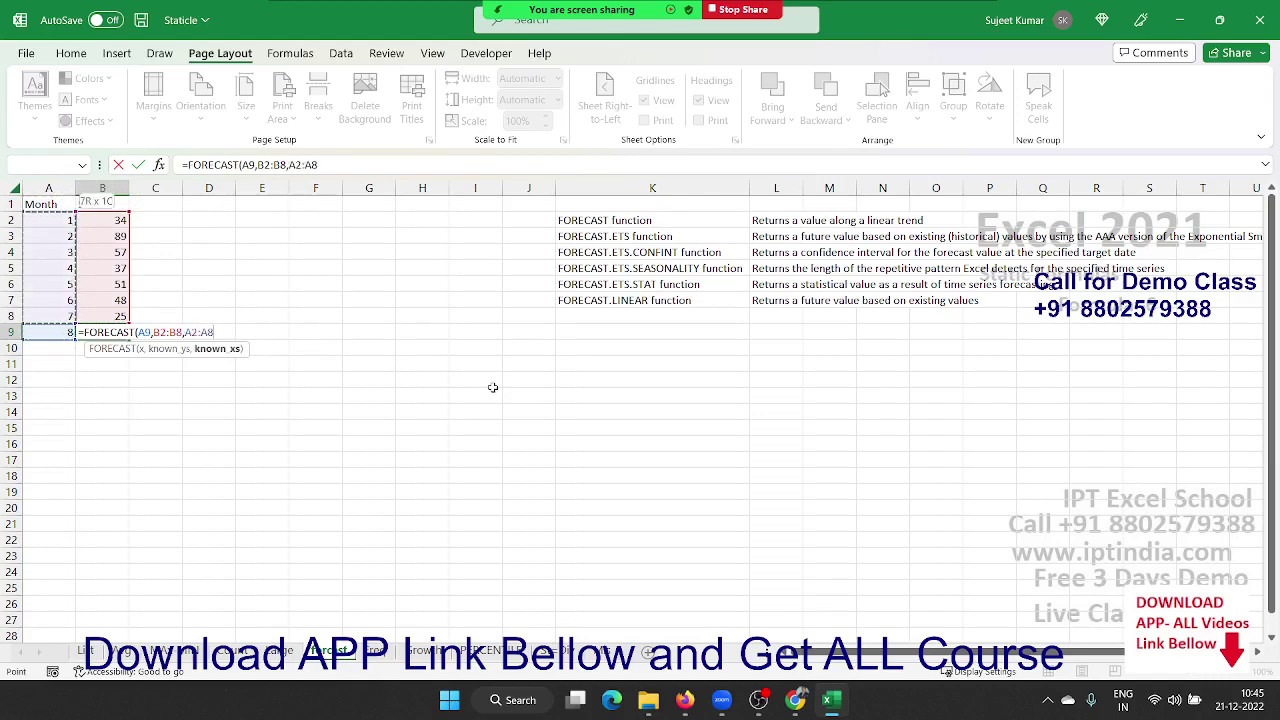
key("ctrl+Return")
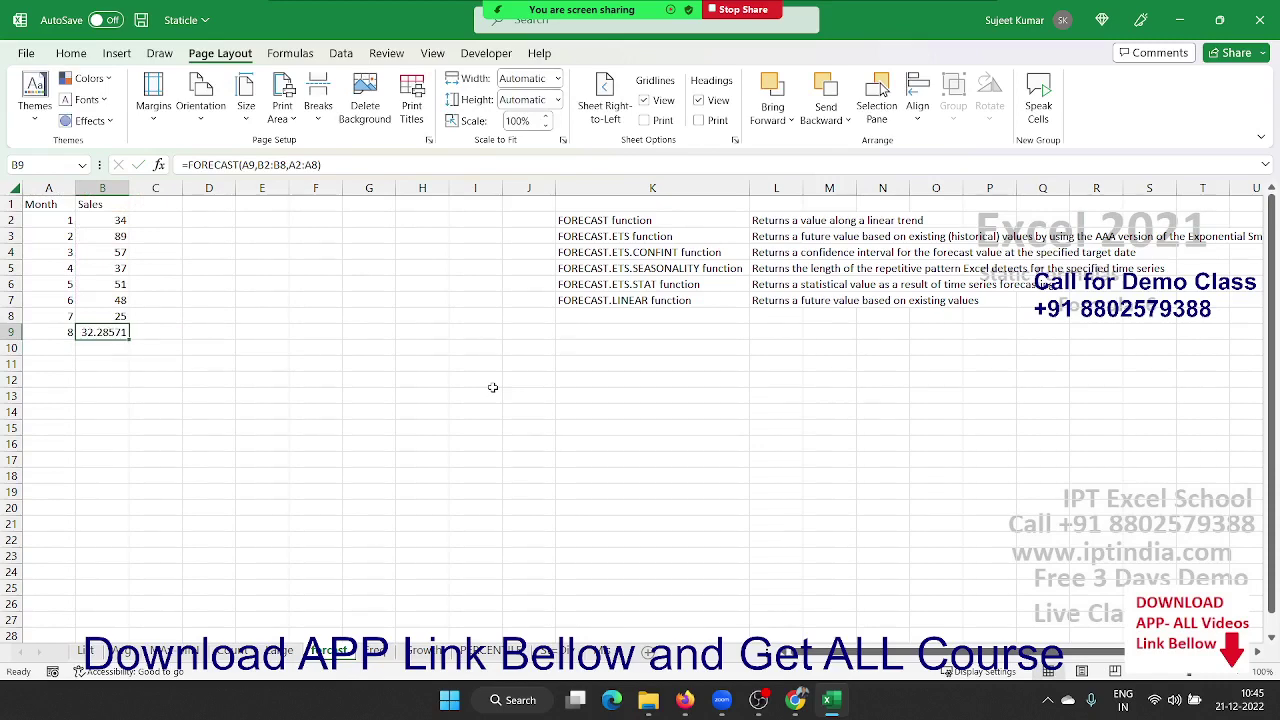
key("Right")
type("=")
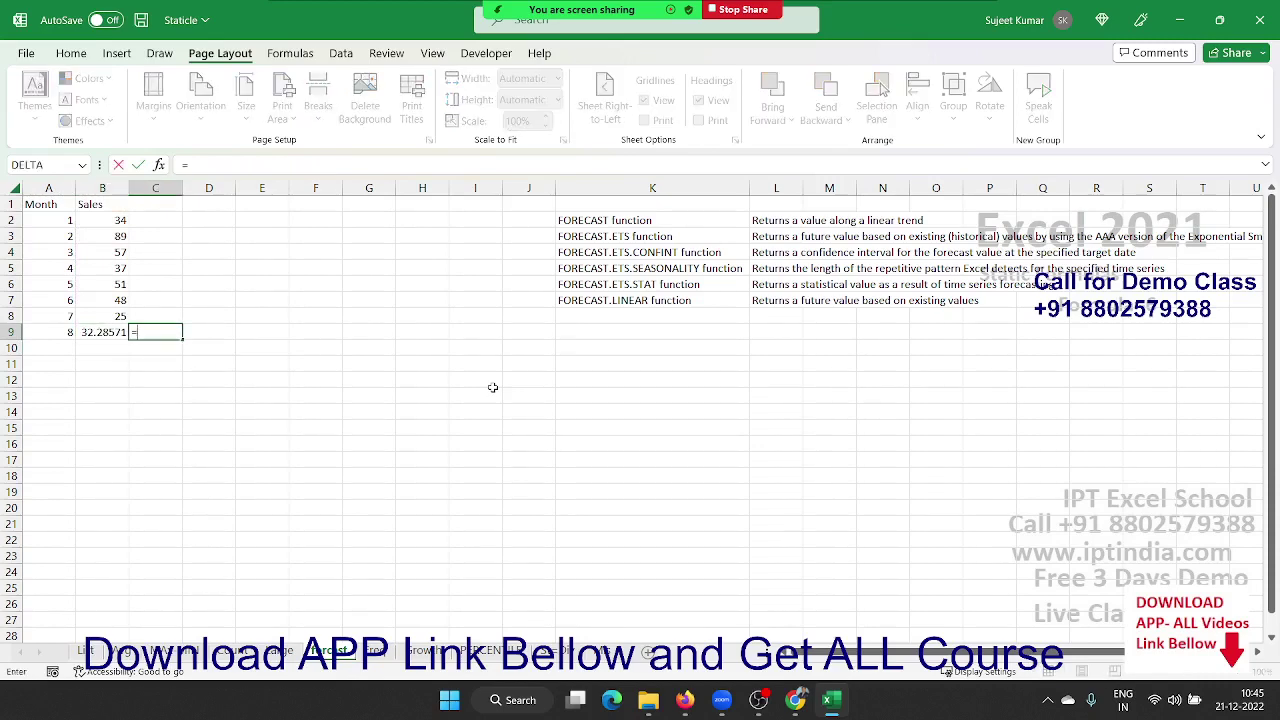
type("for")
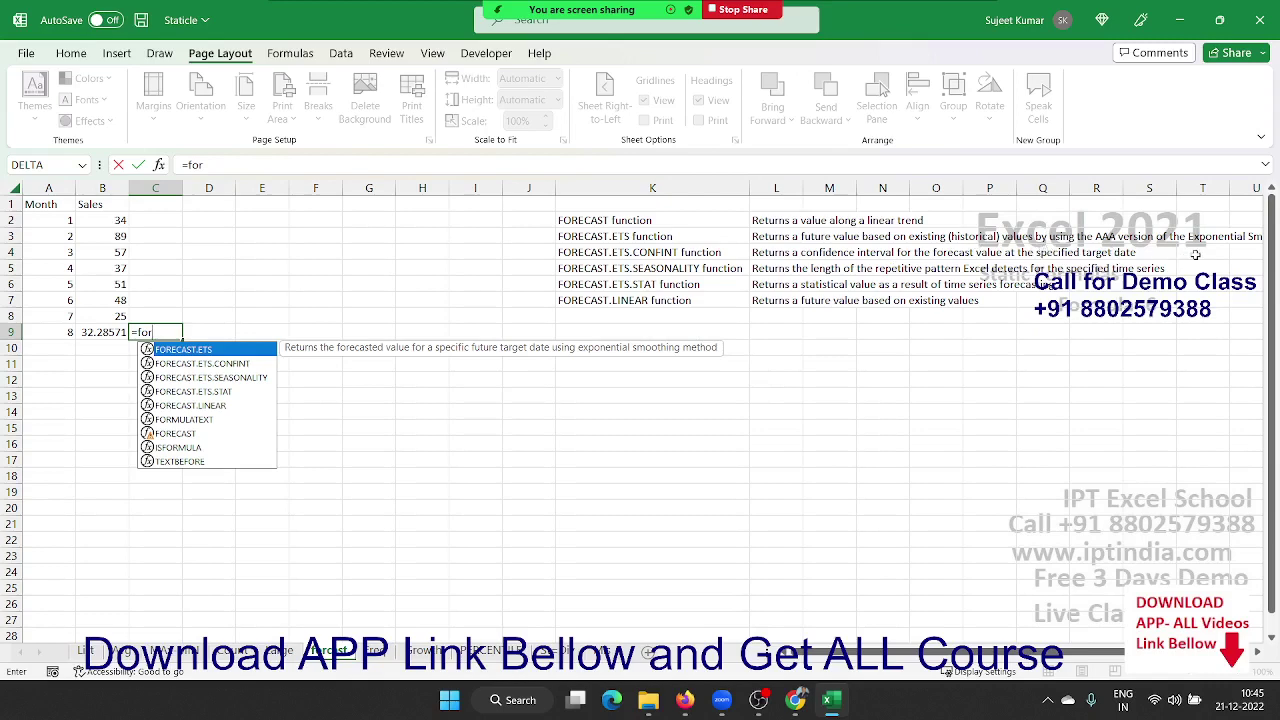
key("Tab")
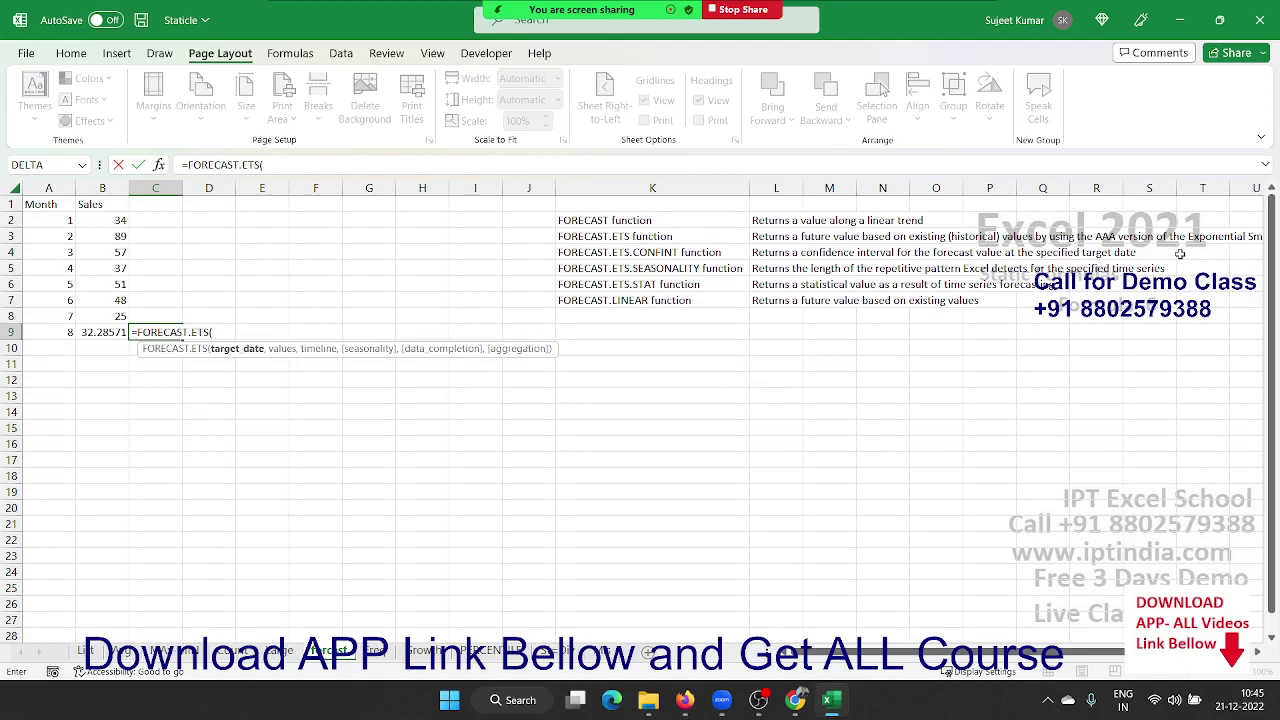
key("Left")
key("Left")
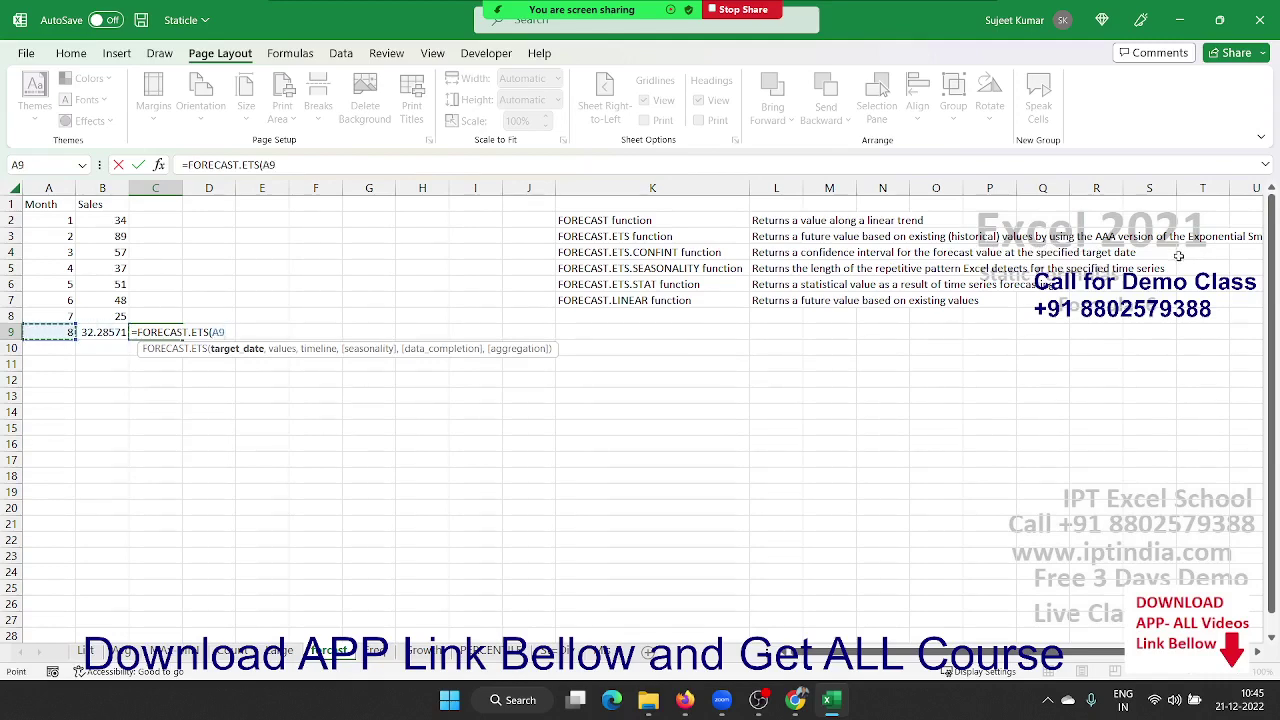
type(",")
key("Up")
key("Left")
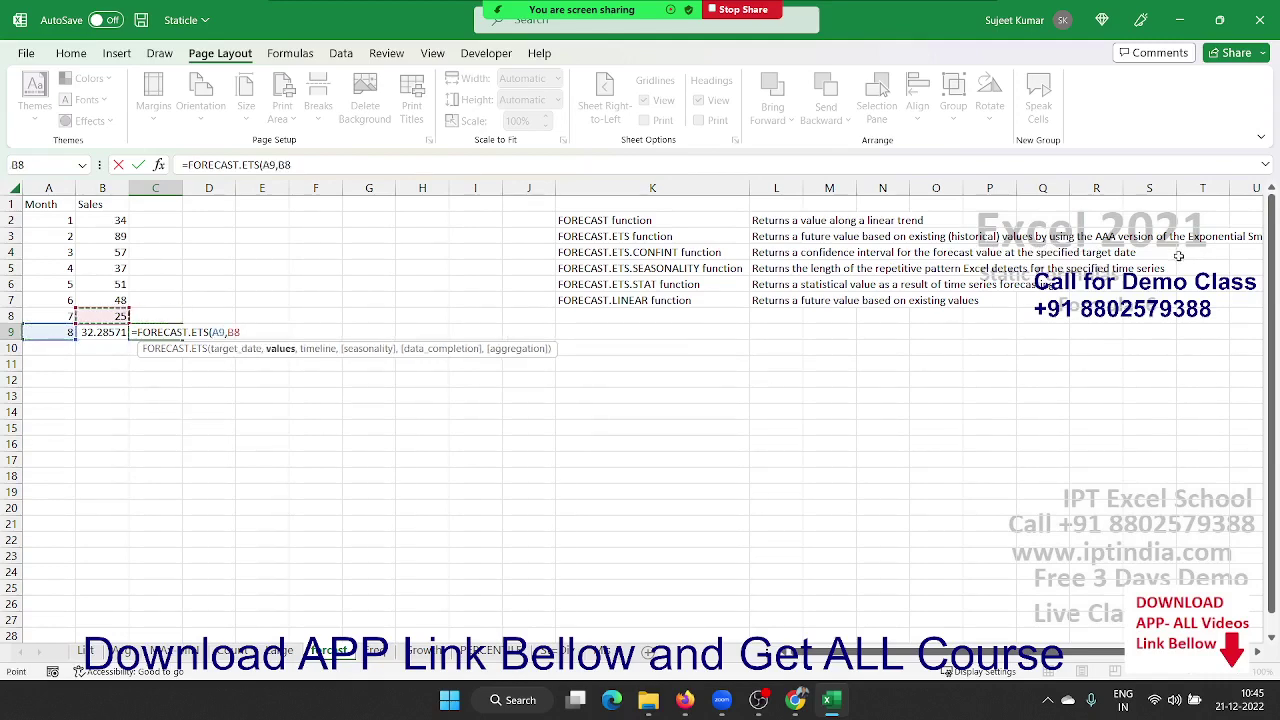
key("ctrl+shift+Up")
key("shift+Down")
type("2:B8,")
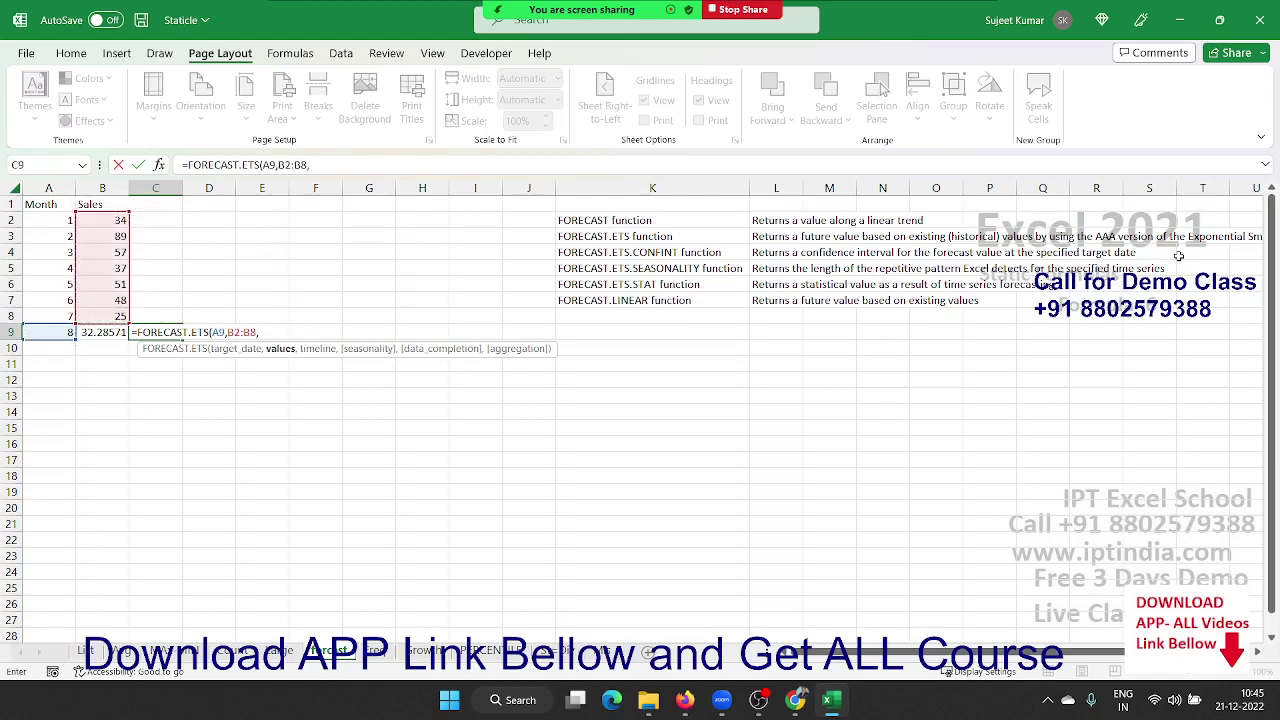
key("Left")
key("Left")
key("Up")
key("ctrl+shift+Up")
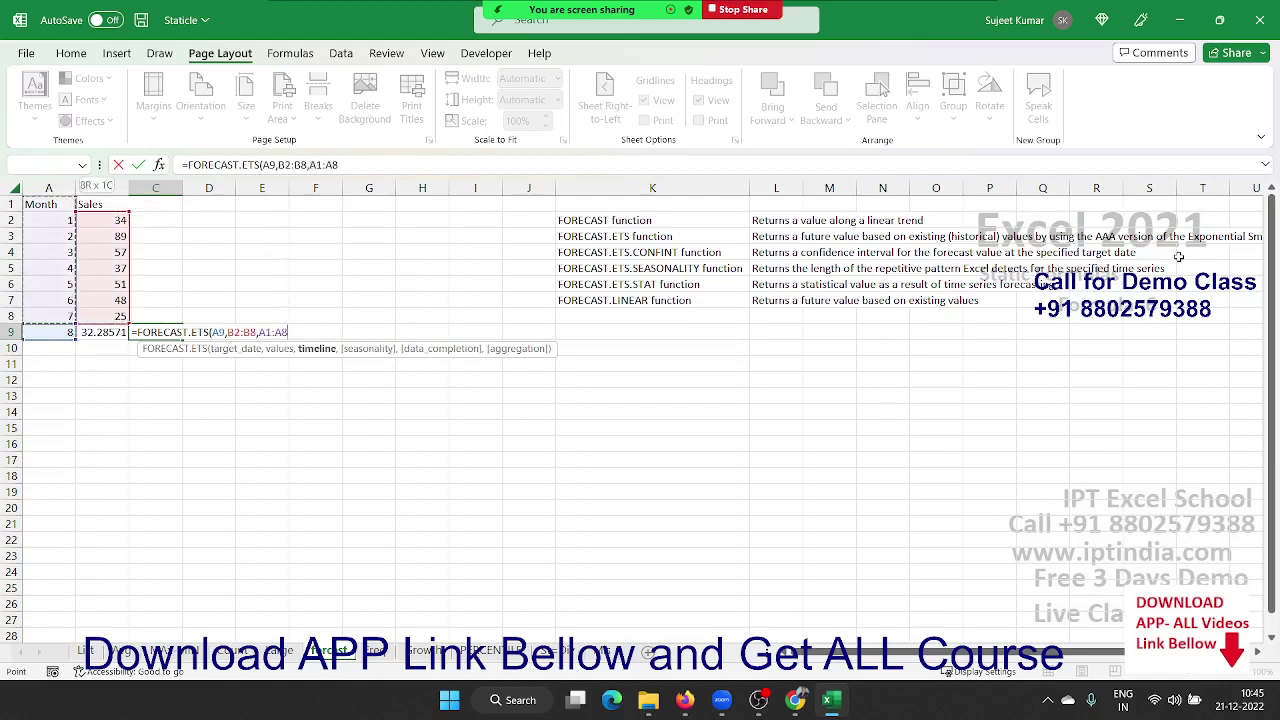
type(",")
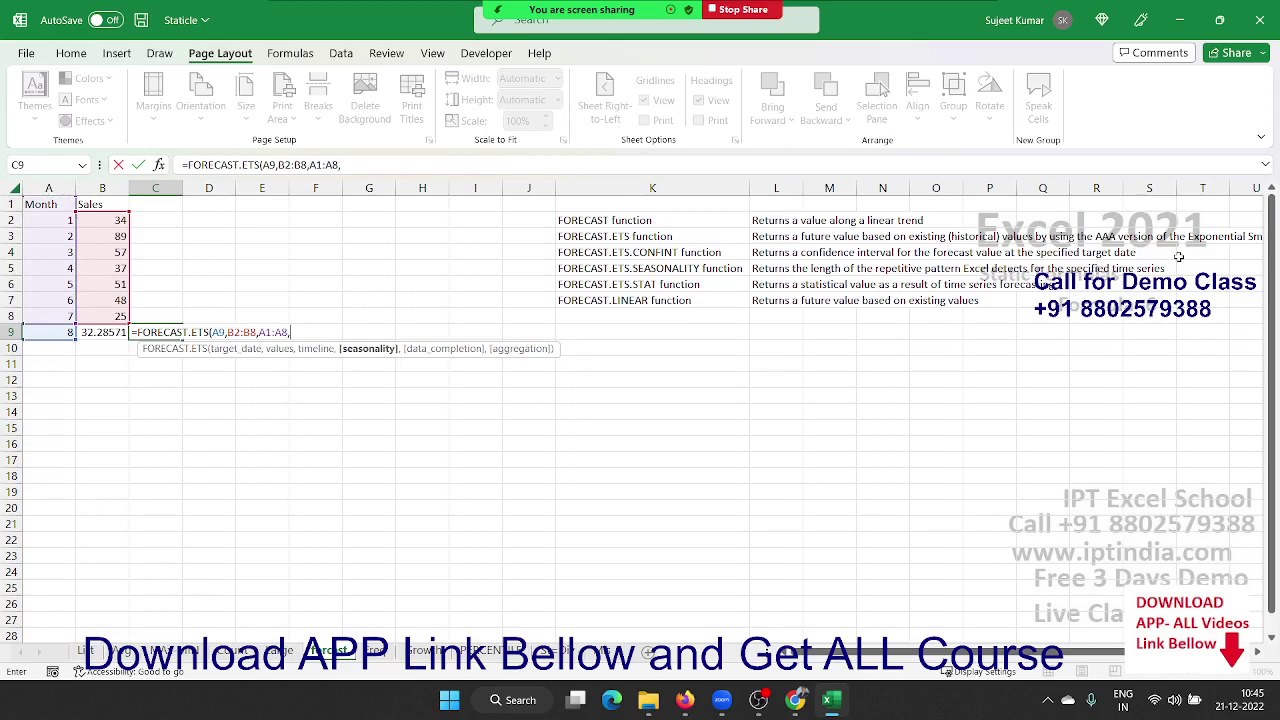
key("BackSpace")
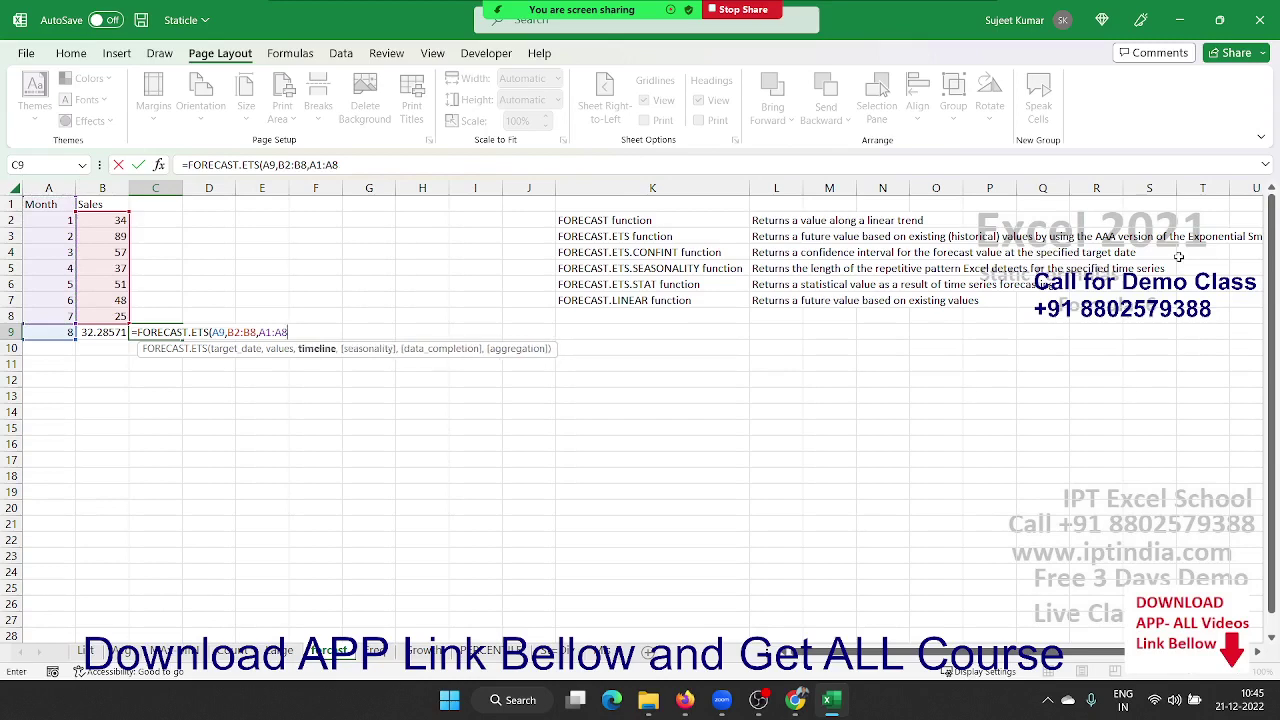
key("Return")
key("Up")
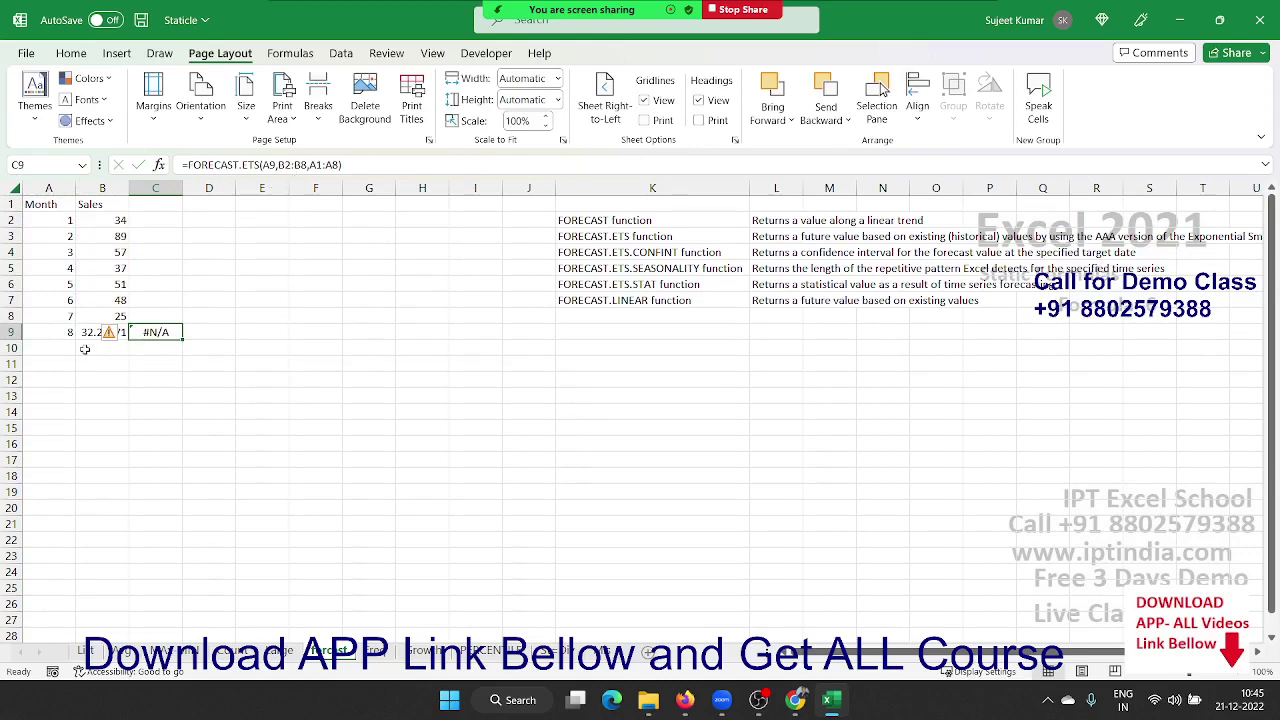
double_click(145, 332)
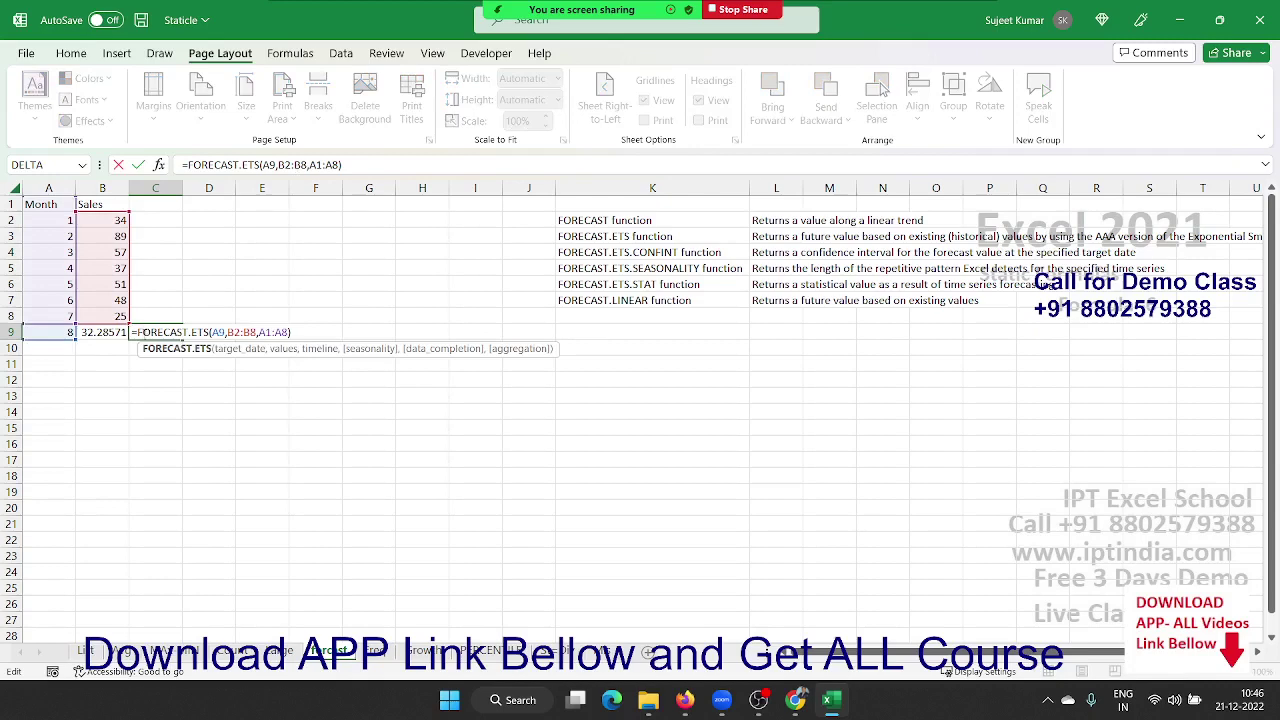
key("Escape")
key("Delete")
key("Up")
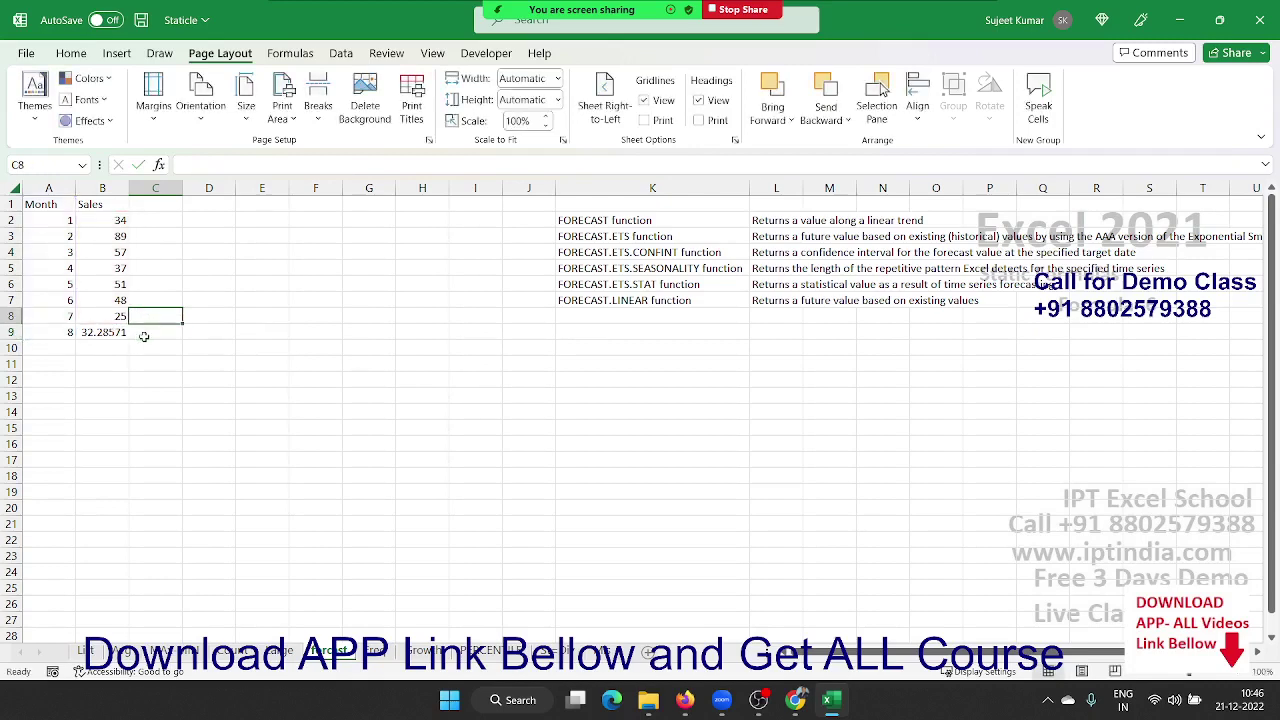
key("Left")
key("shift+Left")
key("ctrl+shift+Up")
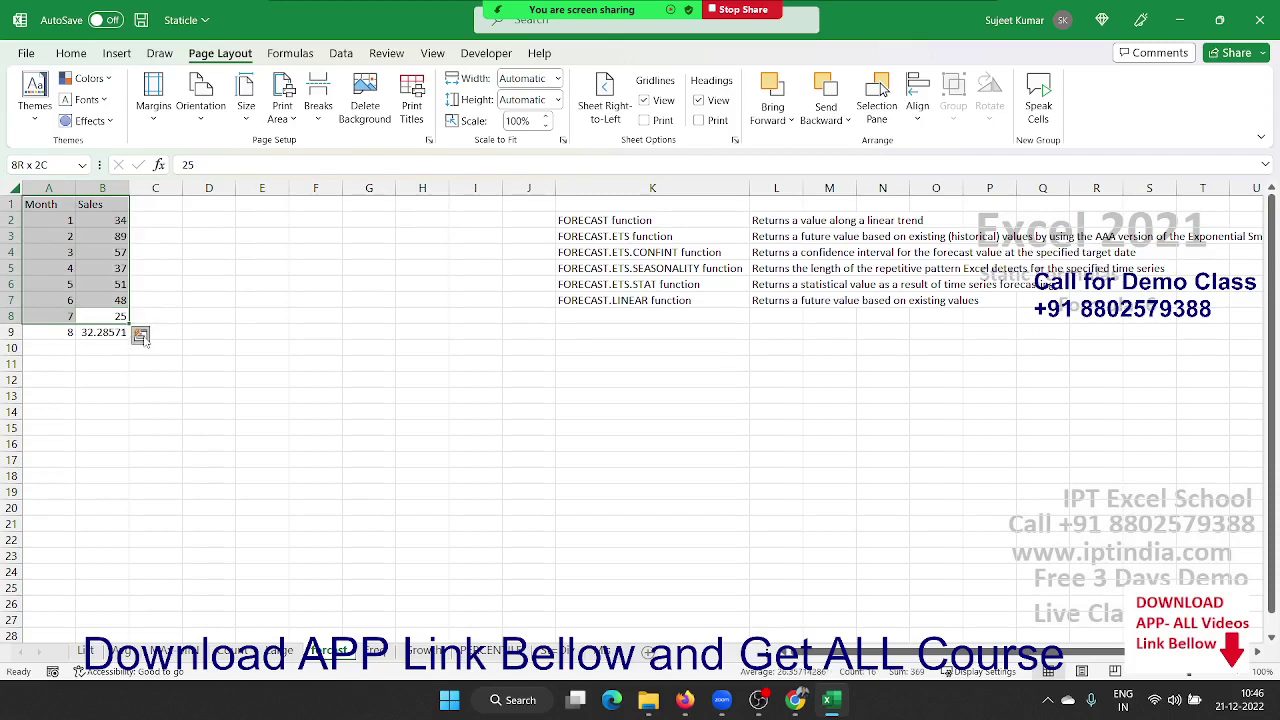
Create a Data-tab Forecast Sheet with the forecast ending at month 12
left_click(71, 53)
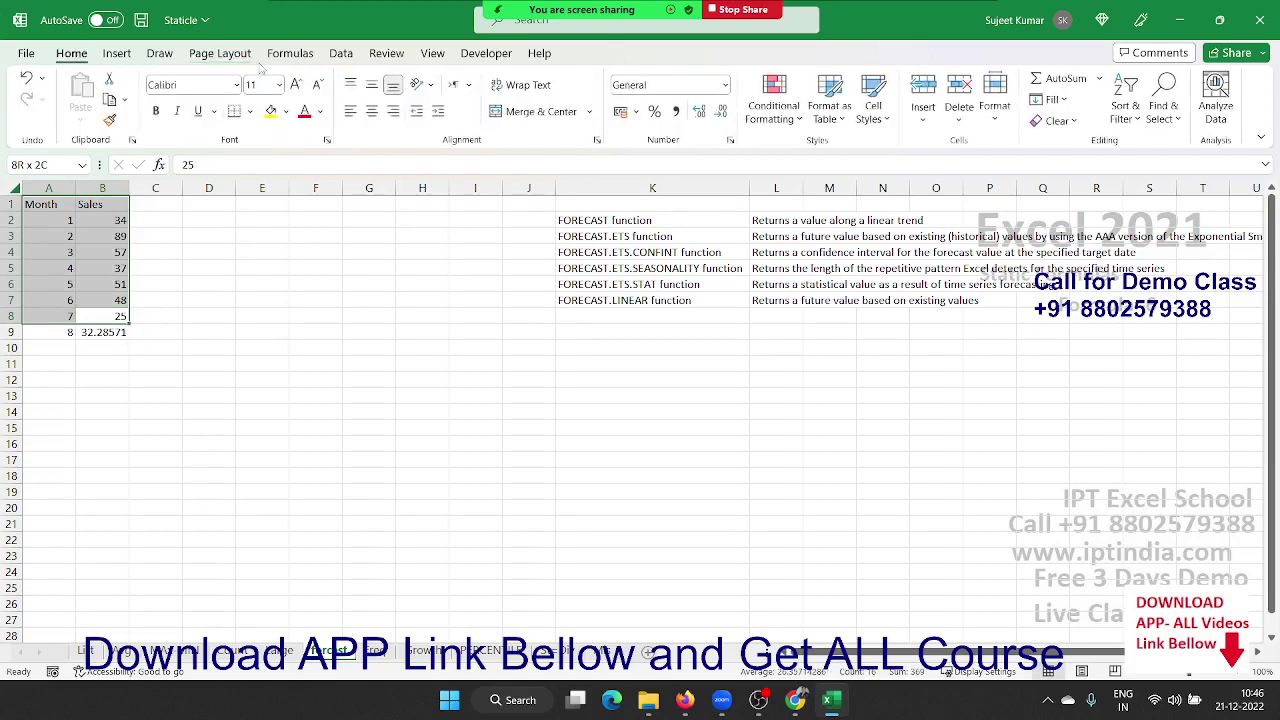
left_click(340, 55)
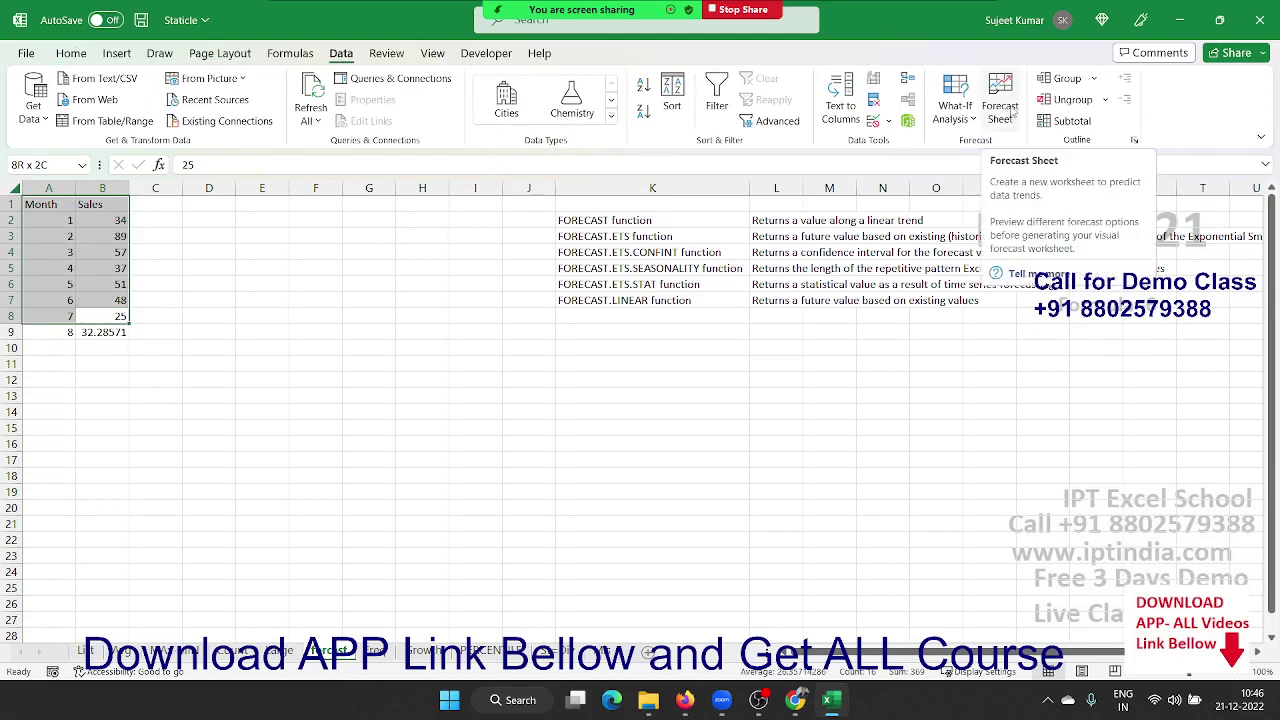
left_click(1012, 113)
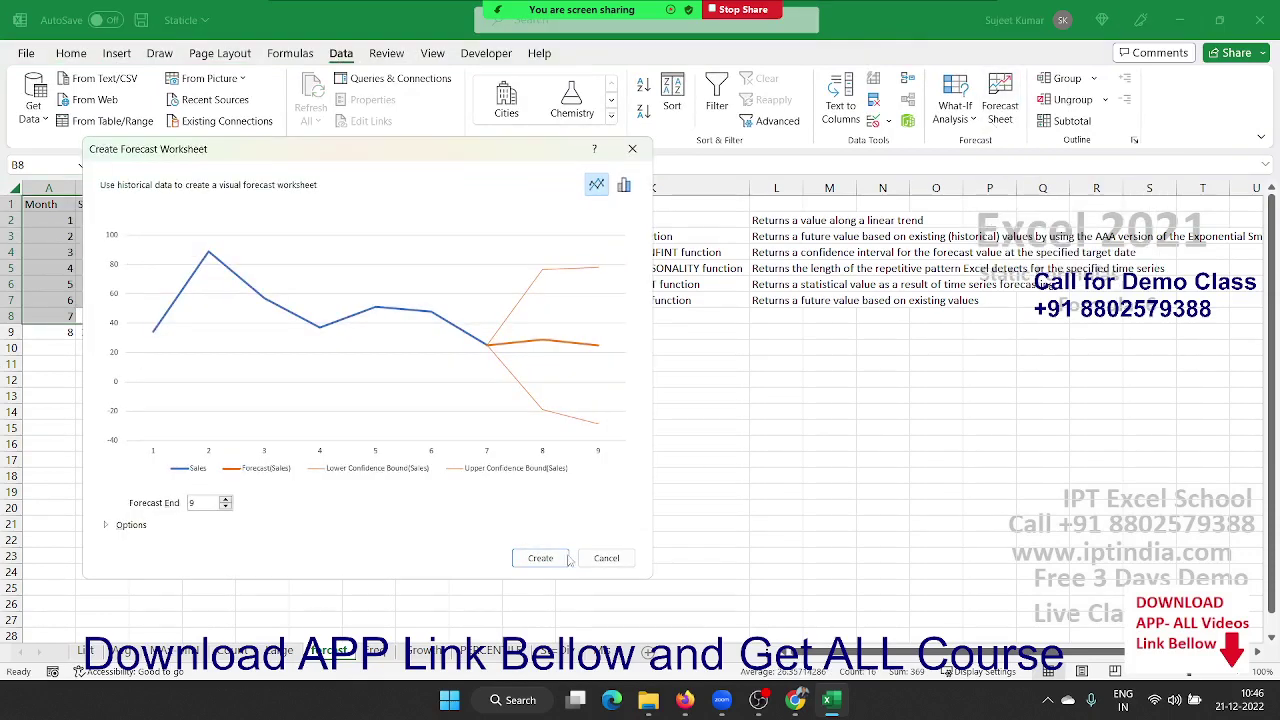
double_click(208, 502)
type("12")
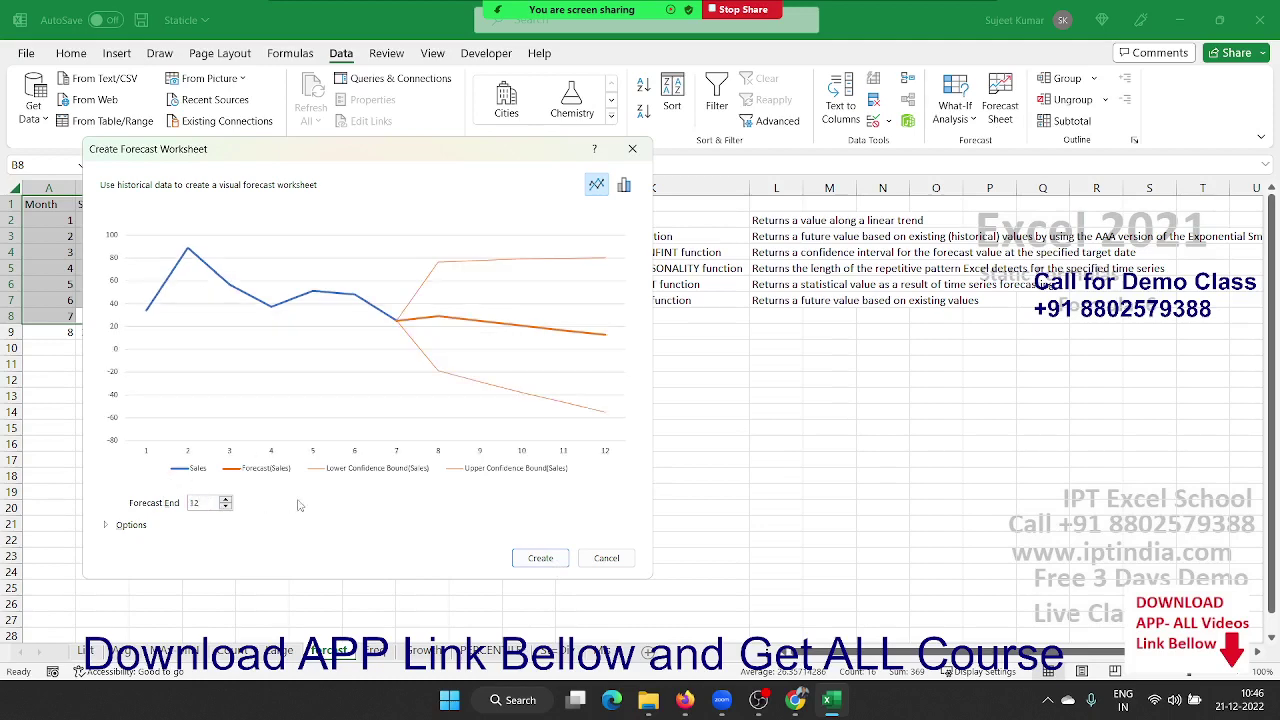
left_click(556, 562)
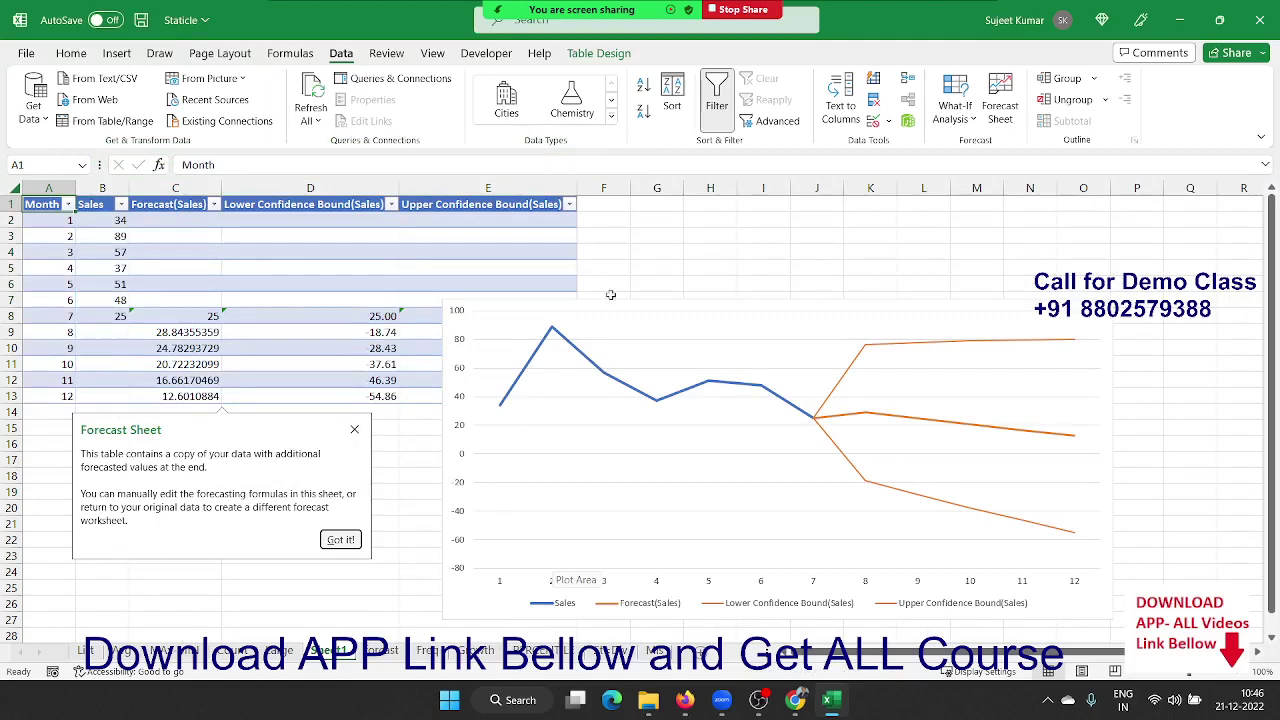
Dismiss the info note and move the forecast chart right of the table
left_click(629, 317)
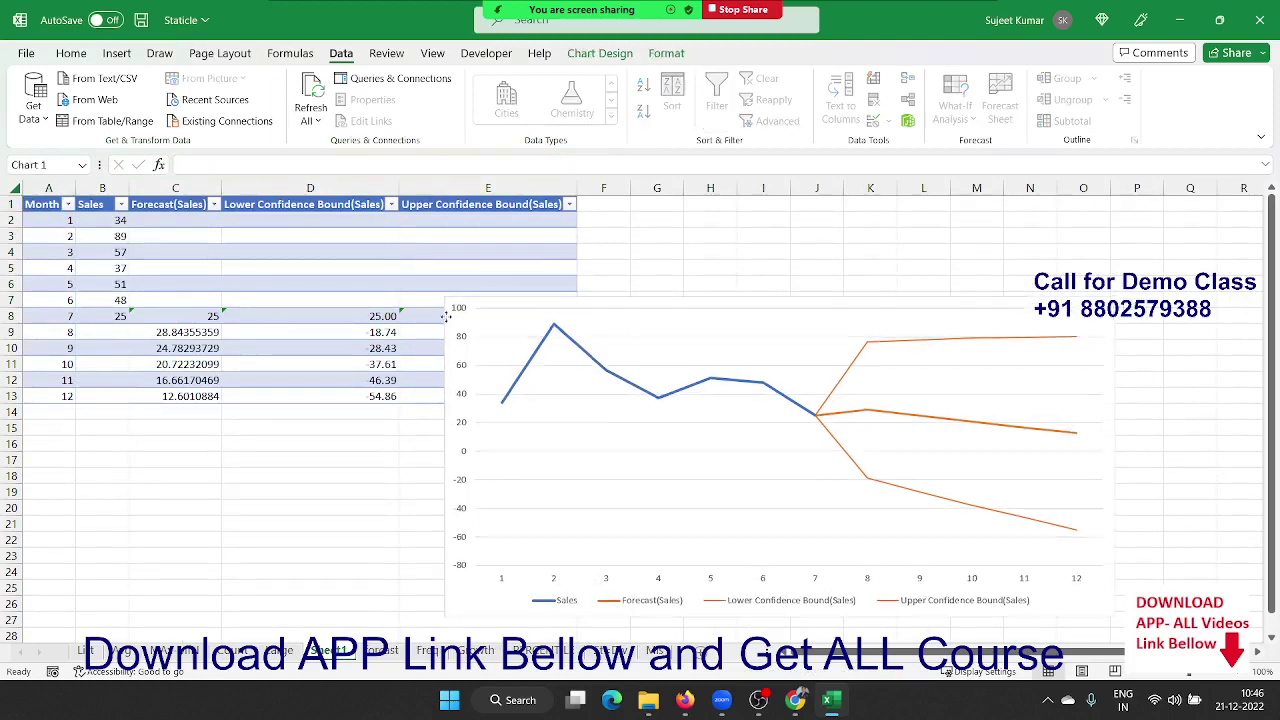
left_click_drag(446, 316, 620, 227)
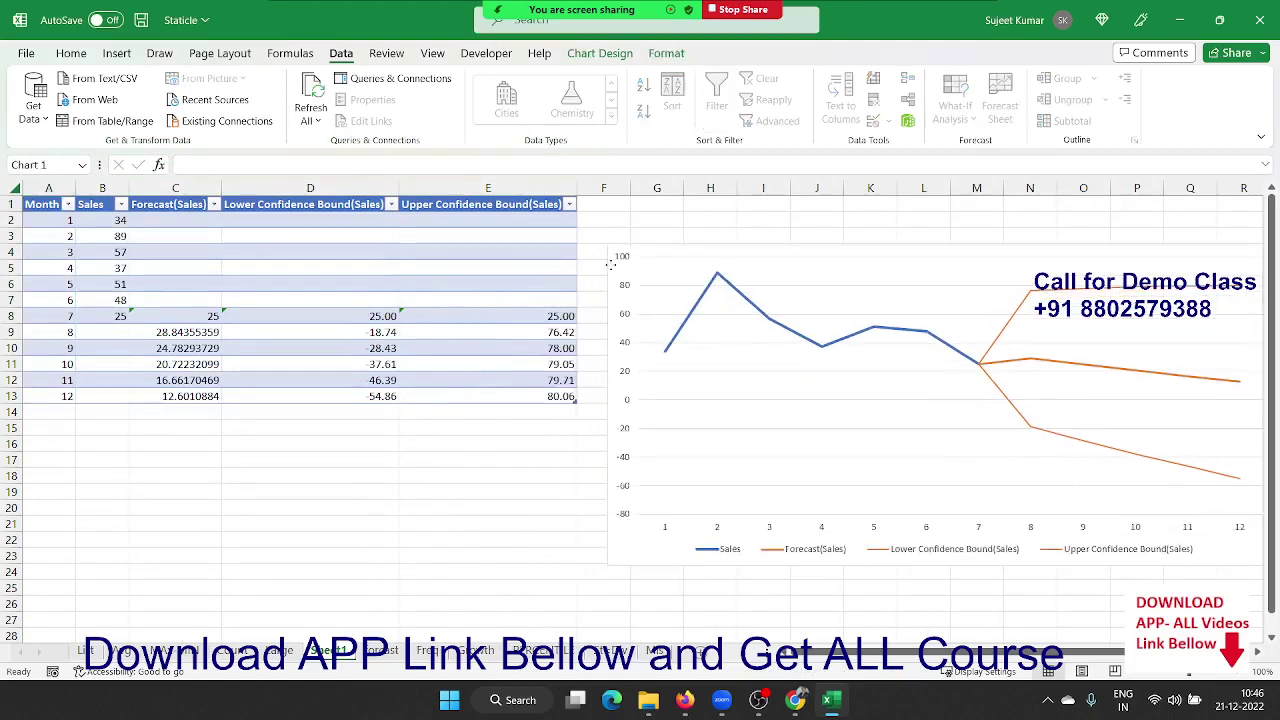
left_click(205, 396)
Inspect the generated FORECAST.ETS and confidence-bound formulas in C9, D9 and E10
left_click(203, 332)
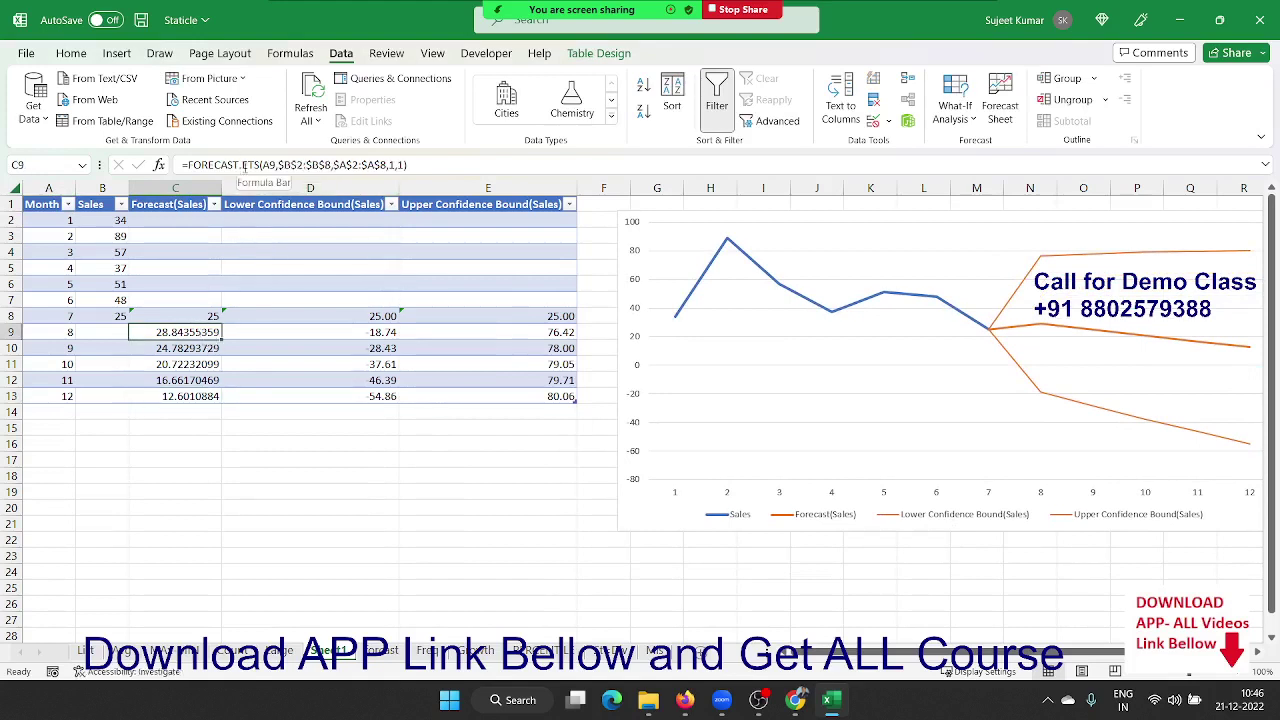
left_click(326, 332)
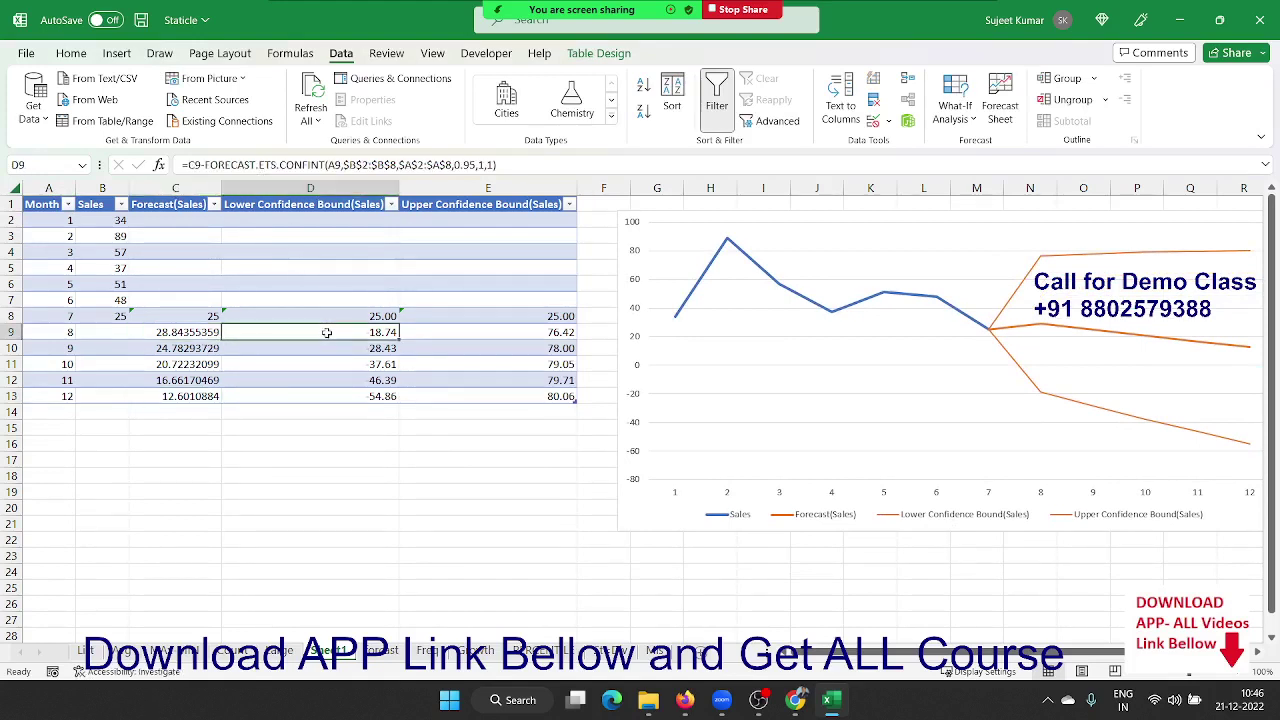
left_click(480, 343)
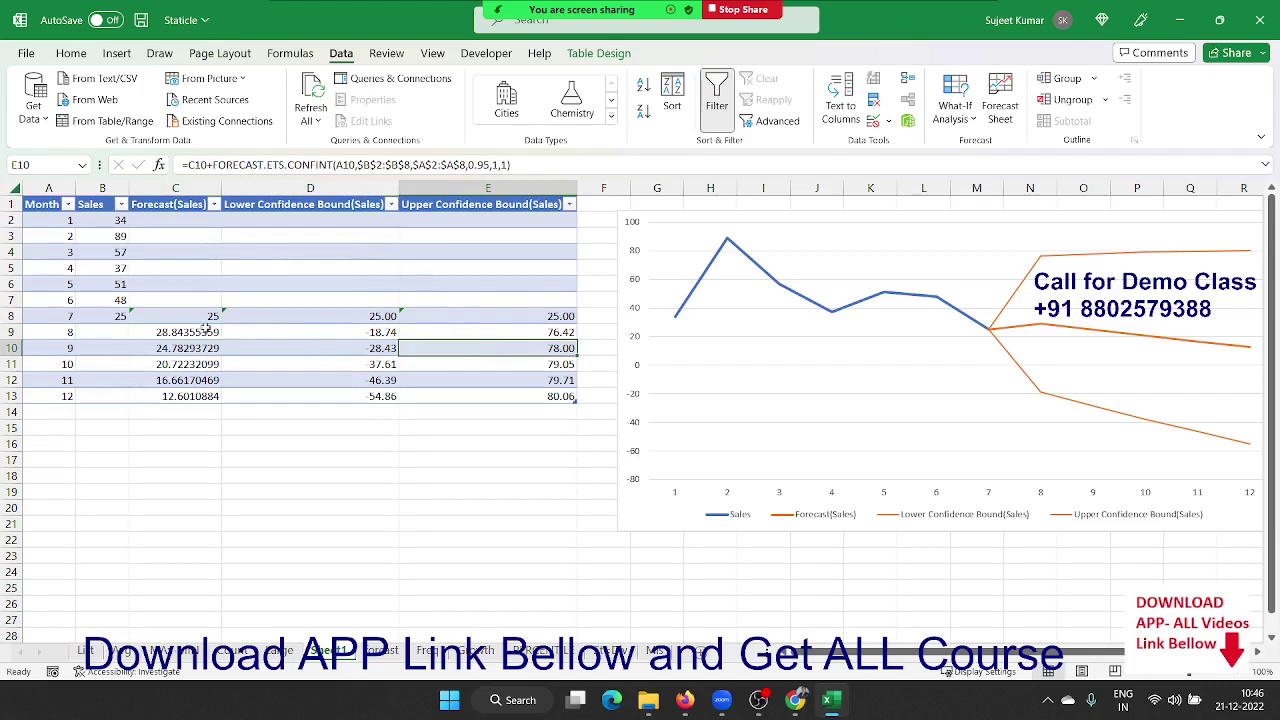
left_click(205, 330)
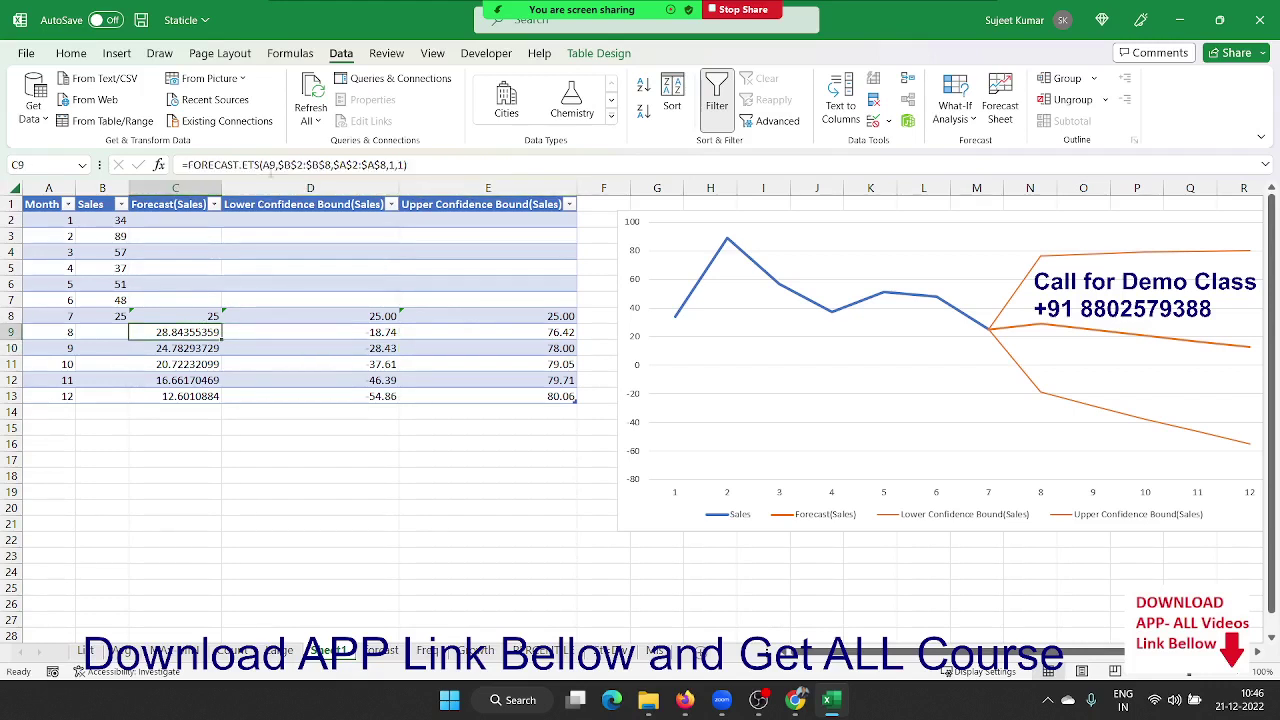
left_click(268, 165)
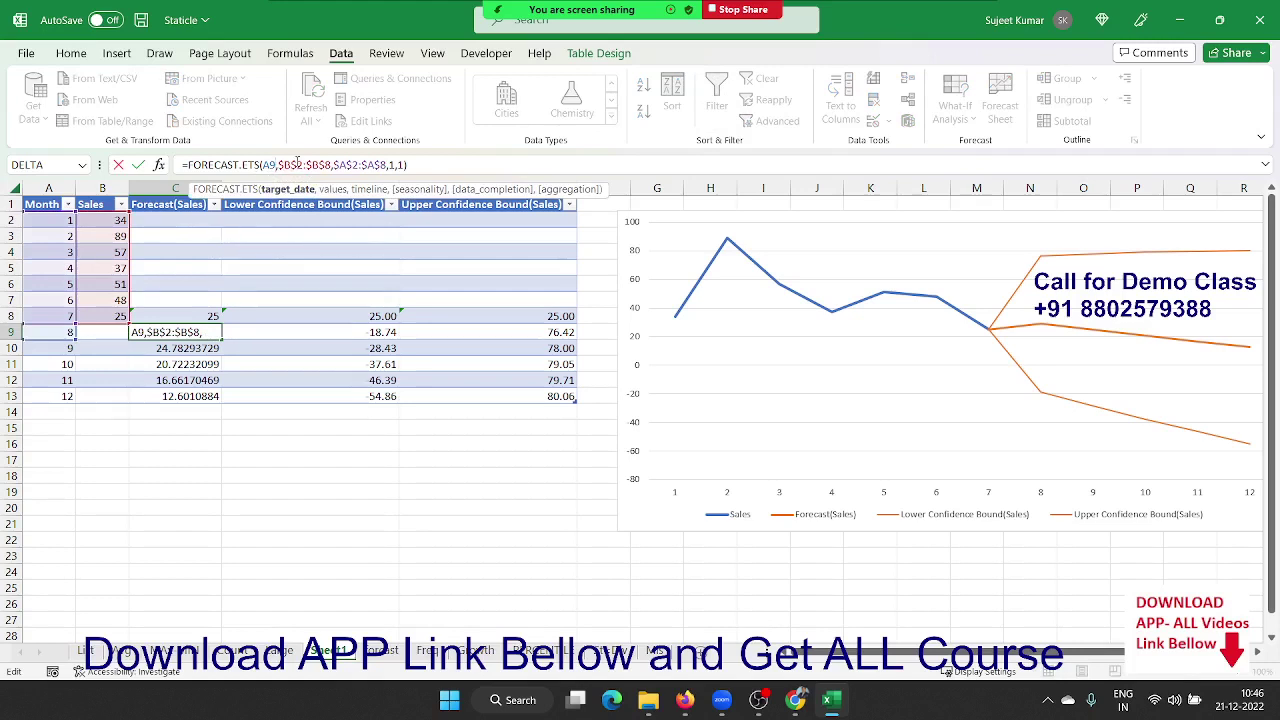
left_click(297, 165)
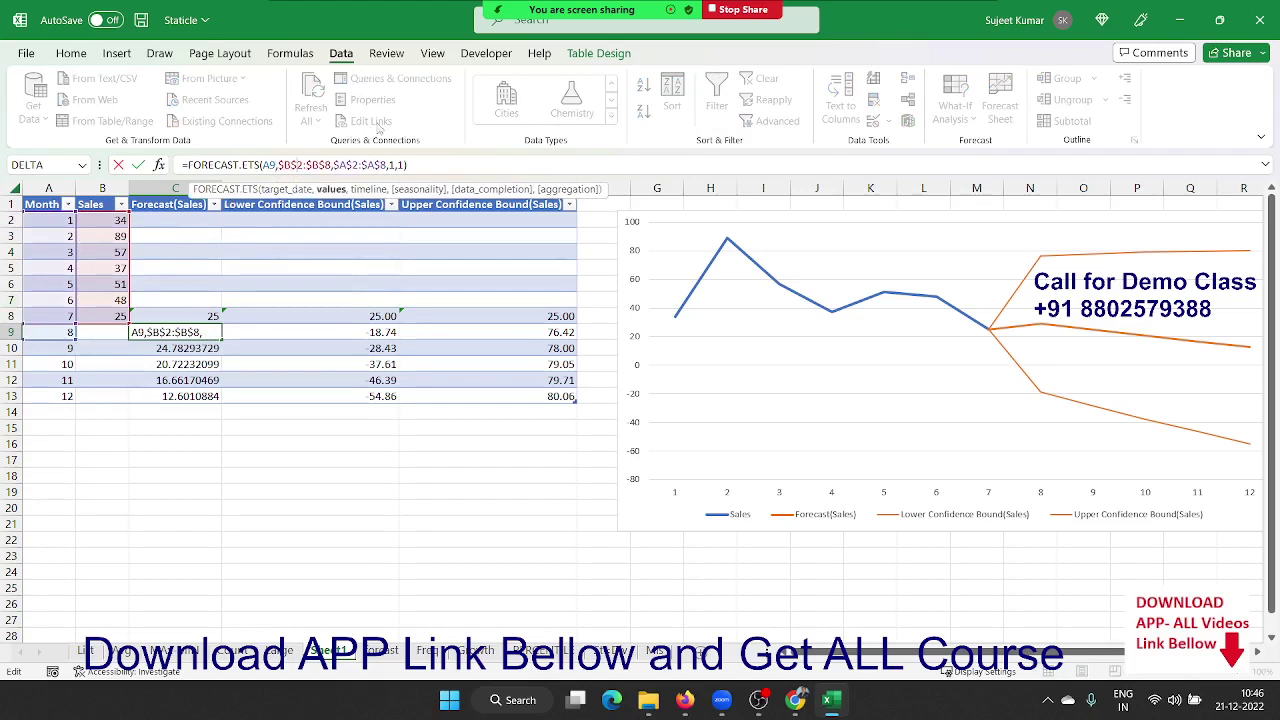
left_click(359, 165)
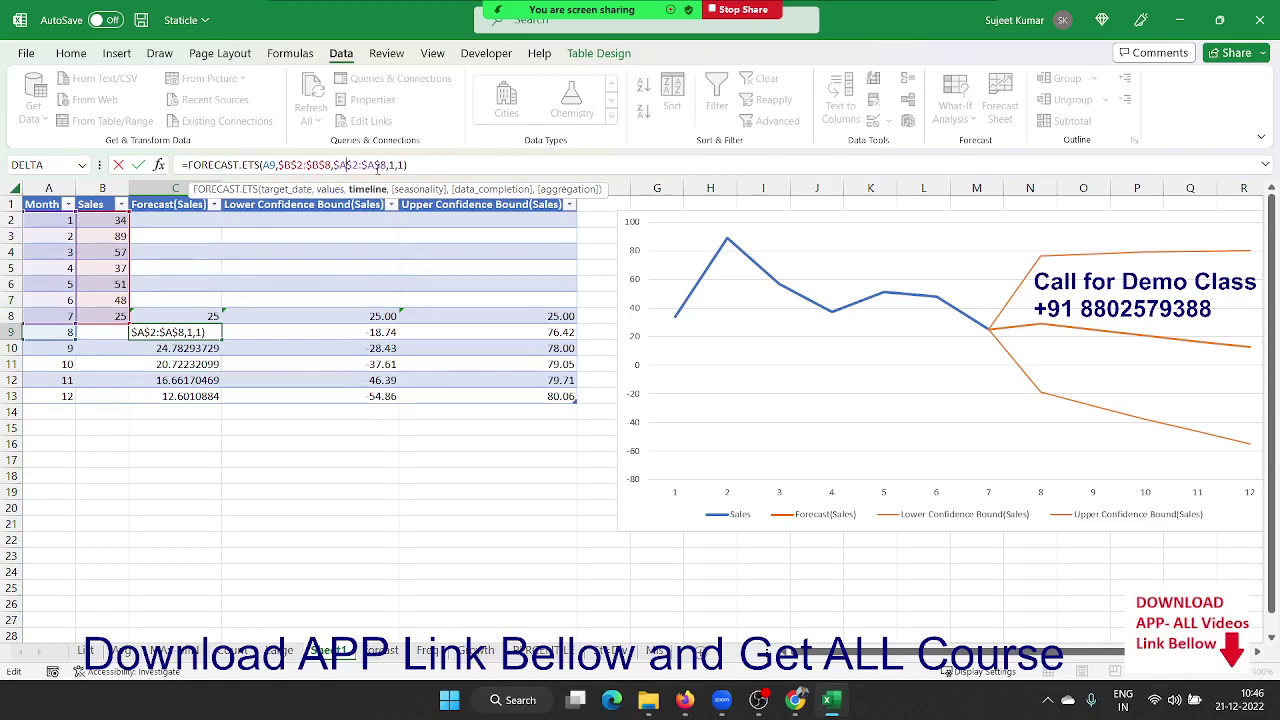
key("Return")
In C9 on the Forecast sheet, start FORECAST.ETS with target A9 and values B2:B8
left_click(380, 650)
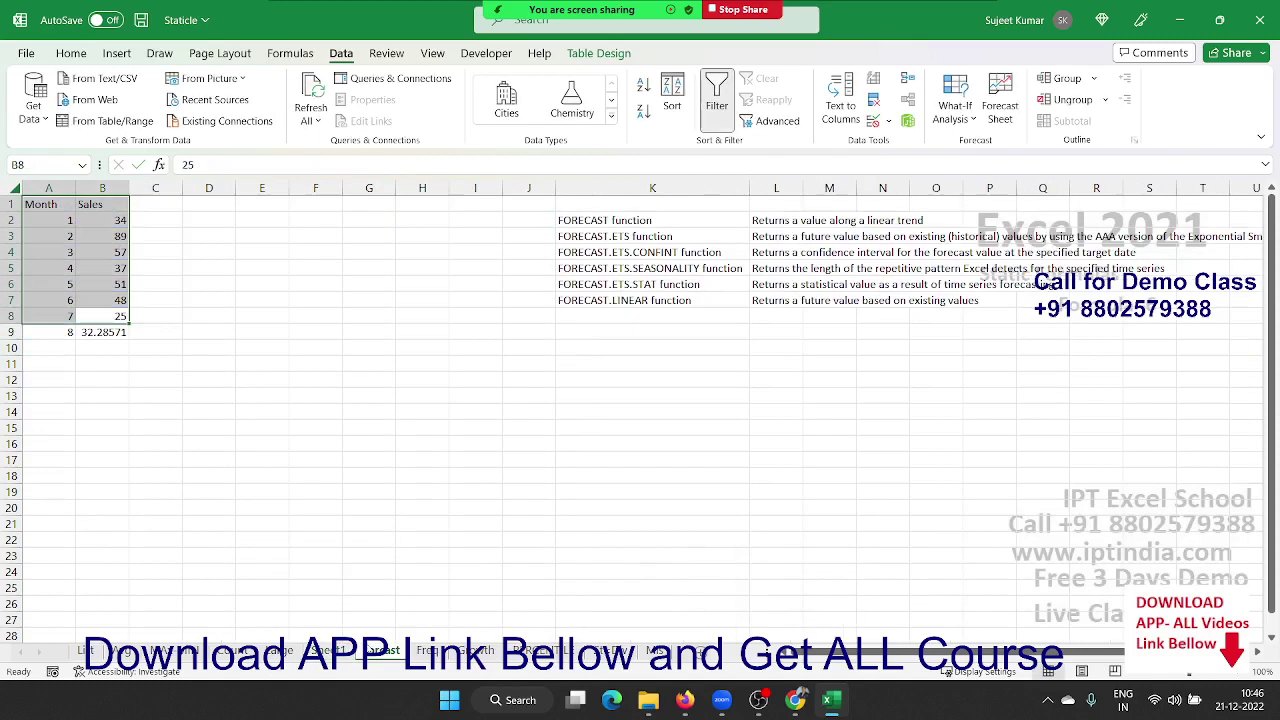
left_click(102, 333)
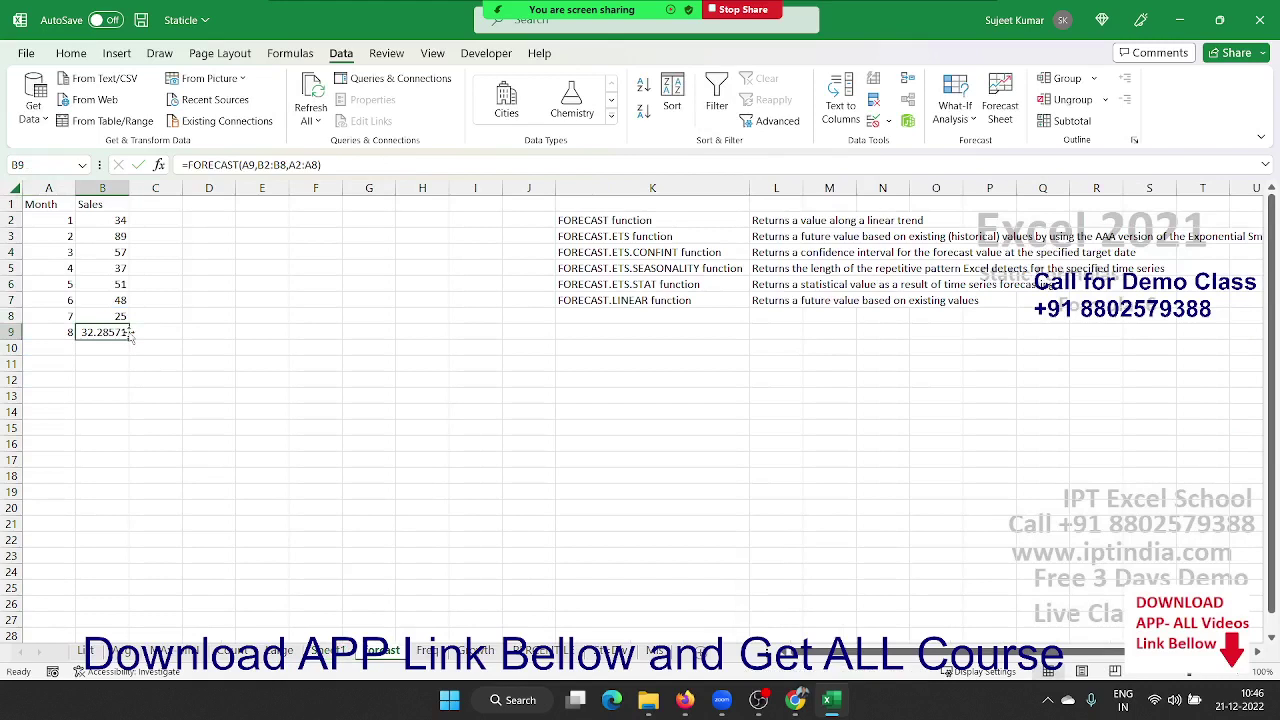
left_click(141, 332)
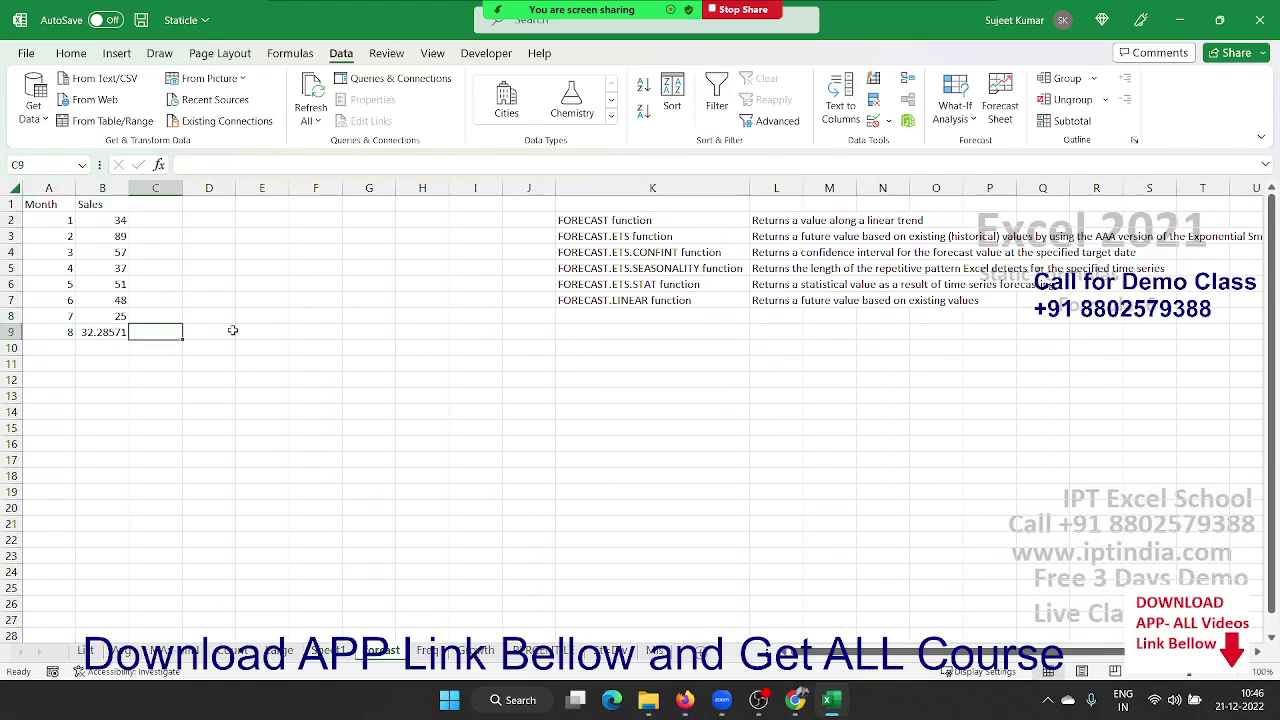
type("=fa")
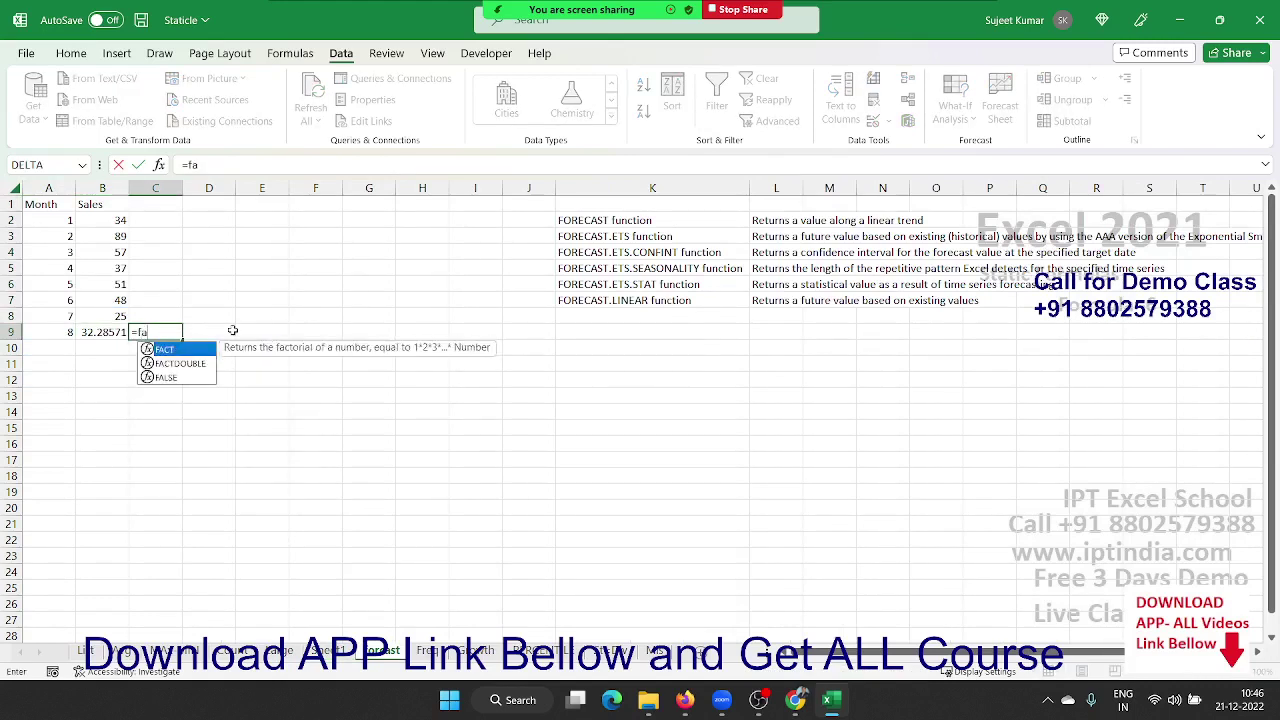
key("BackSpace")
type("or")
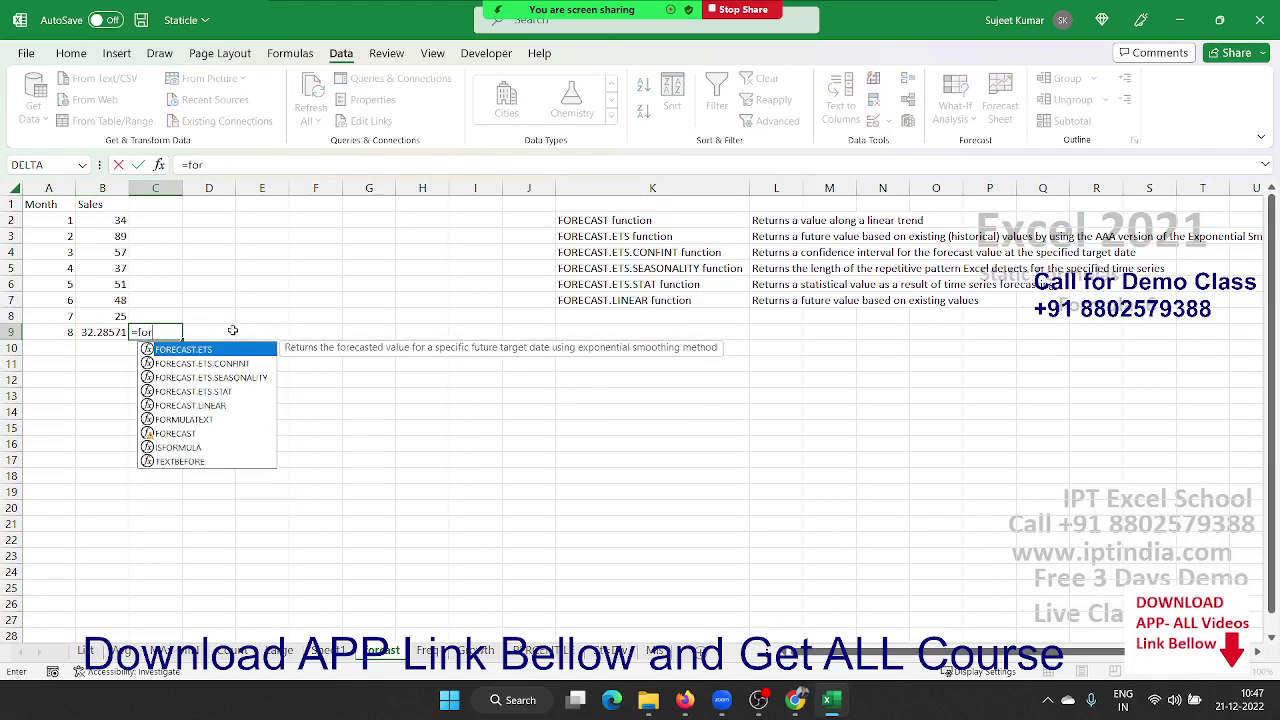
key("Tab")
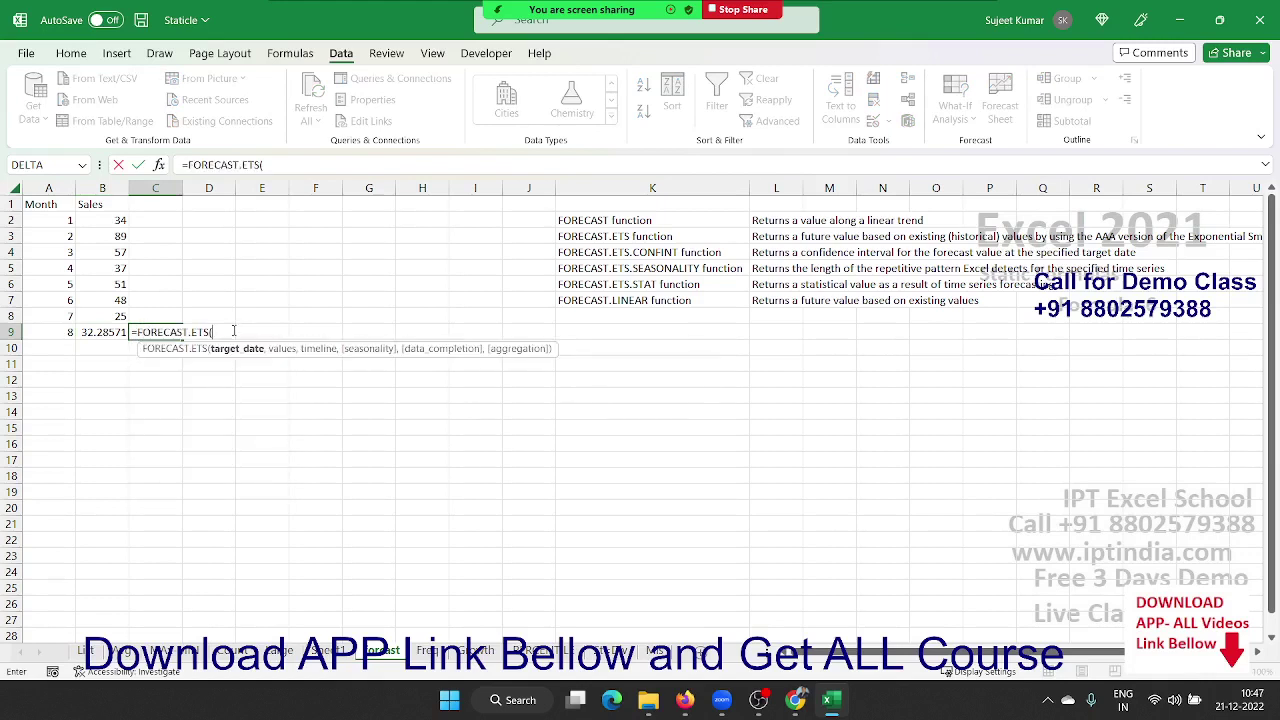
key("Left")
key("Left")
type(",")
key("Up")
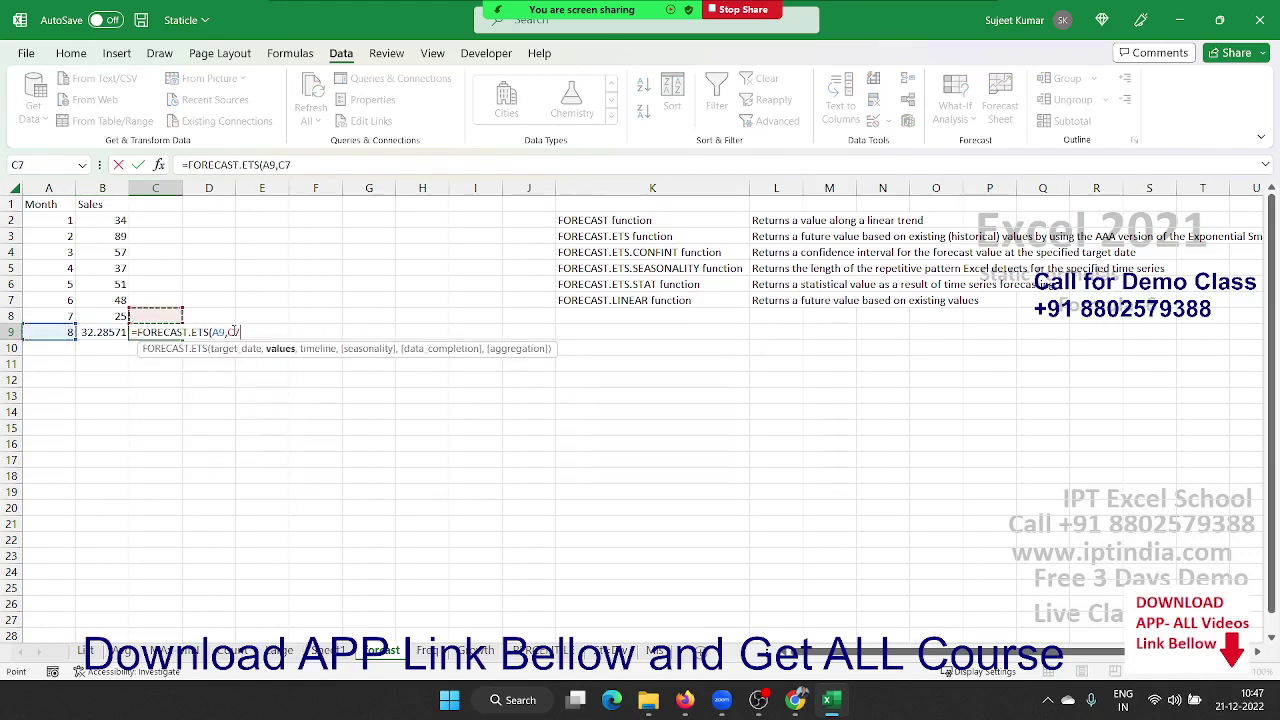
key("Up")
key("Left")
key("Down")
key("ctrl+shift+Up")
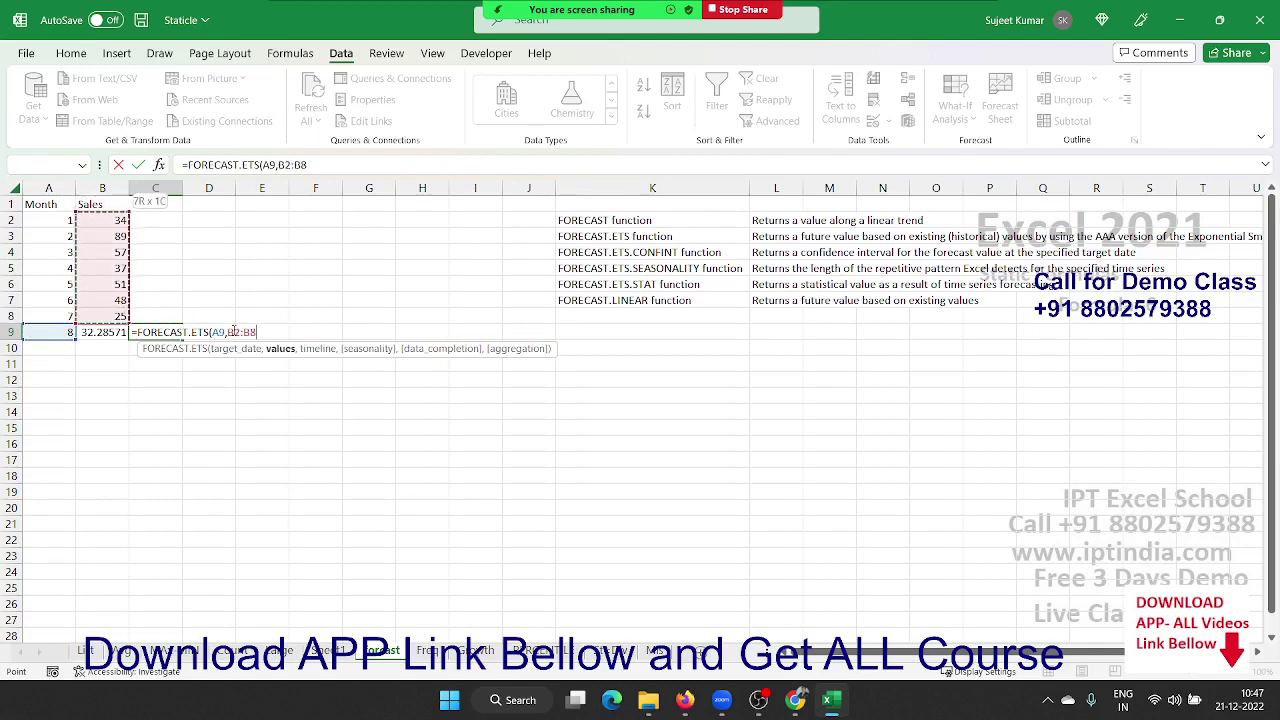
Finish the formula with timeline A2:A8 and arguments 1,1, giving 28.84355
type(",")
key("Left")
key("Left")
key("Up")
key("ctrl+shift+Up")
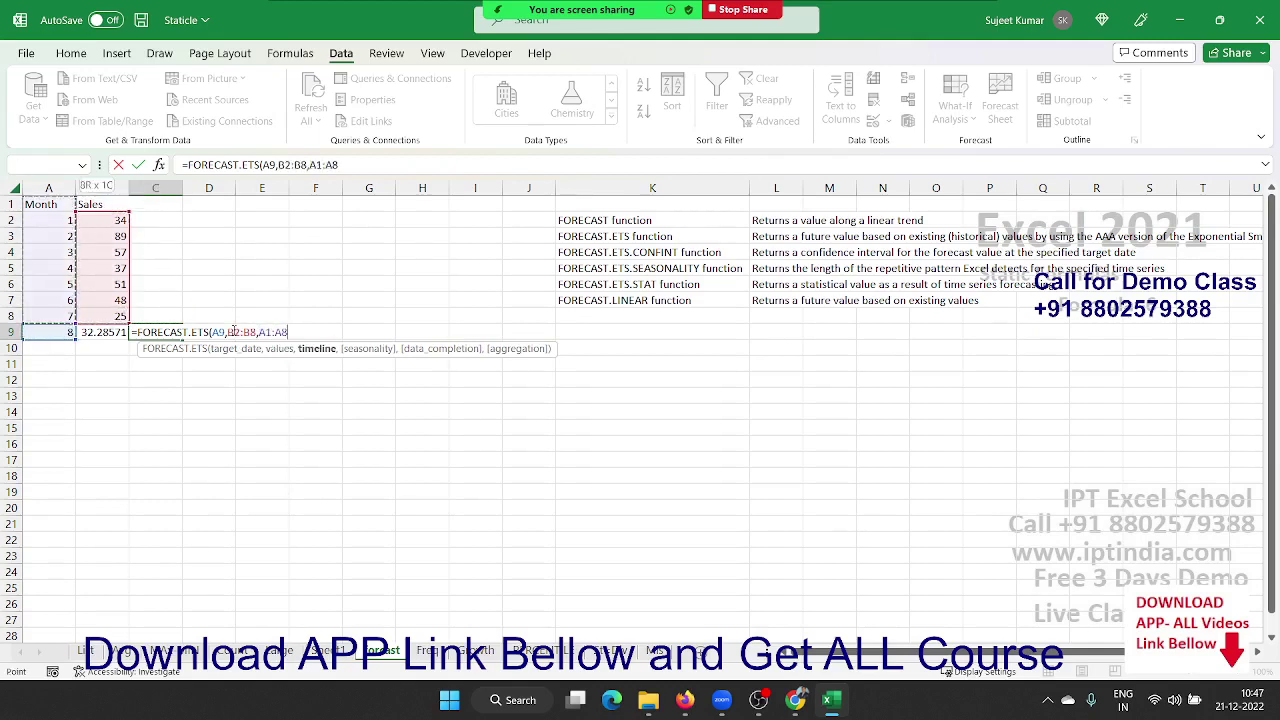
type(",1,1")
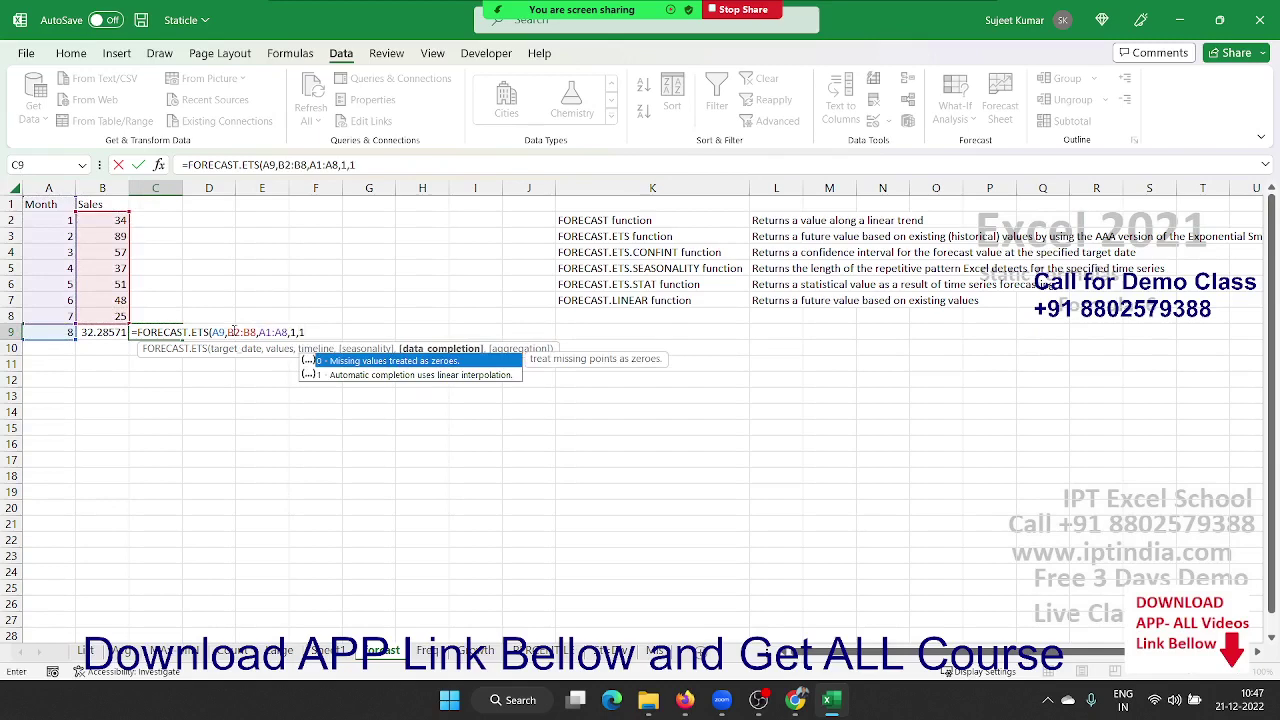
key("Down")
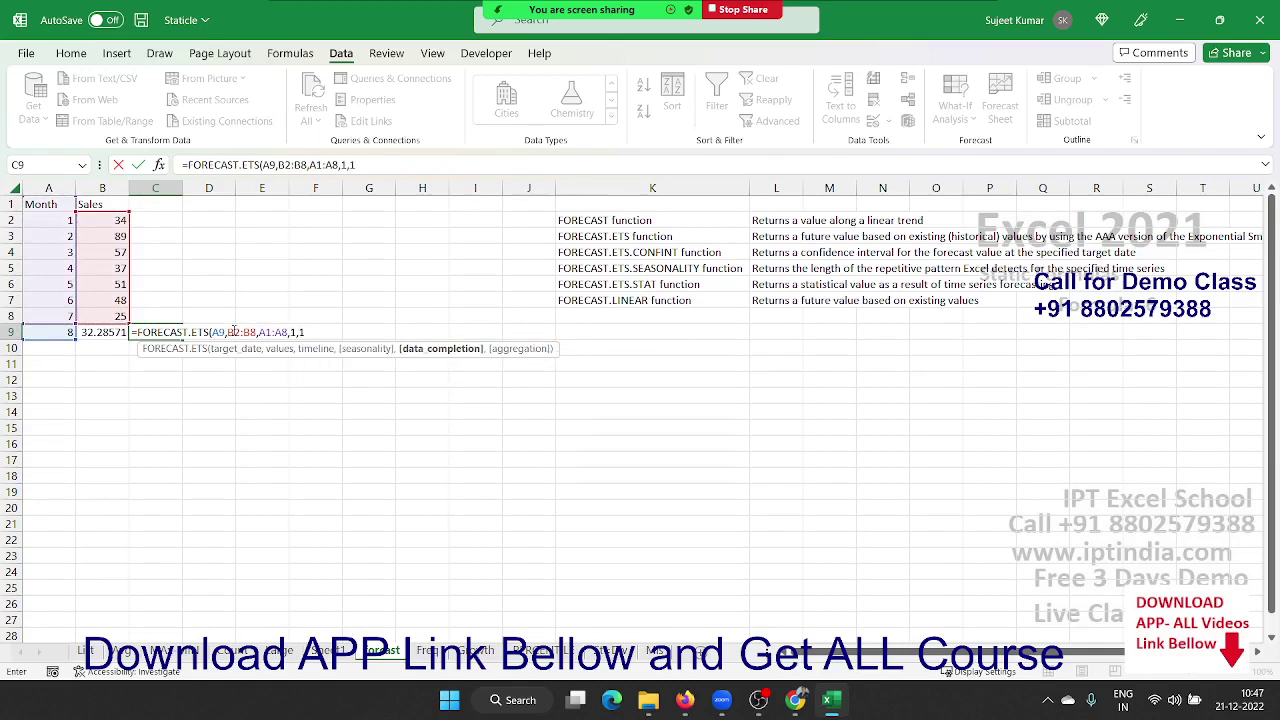
key("Return")
key("Up")
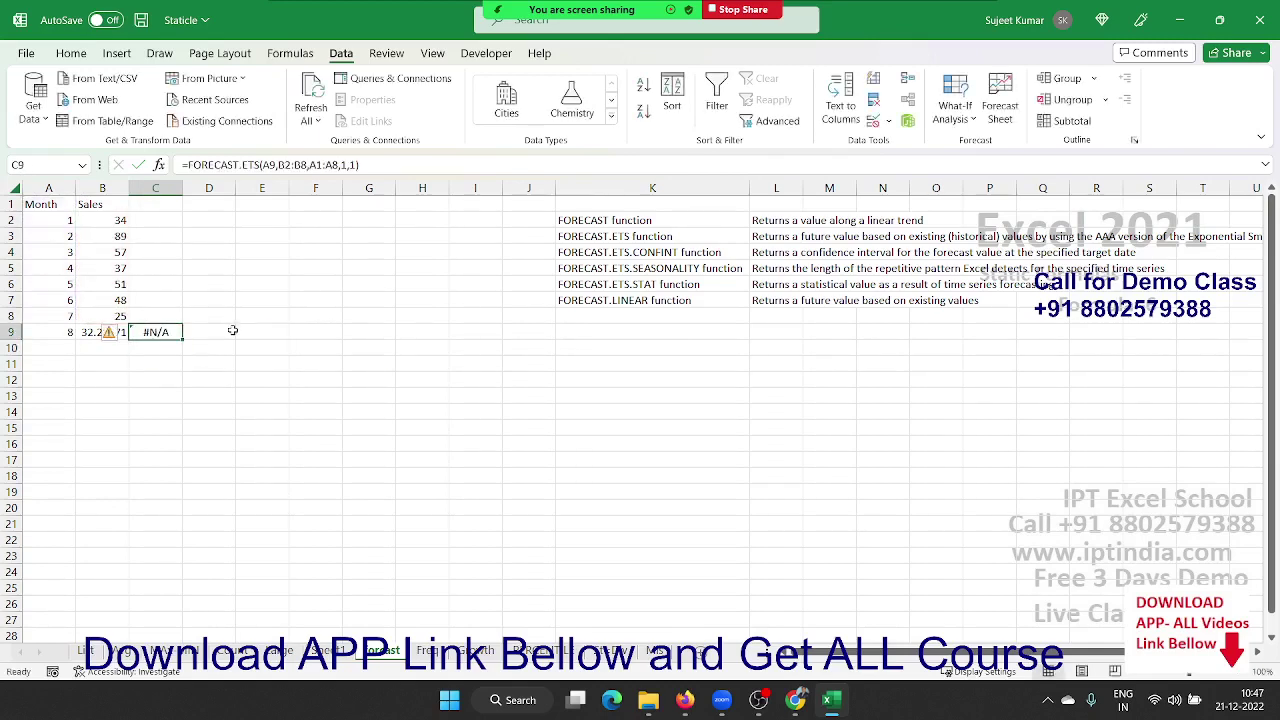
left_click(331, 165)
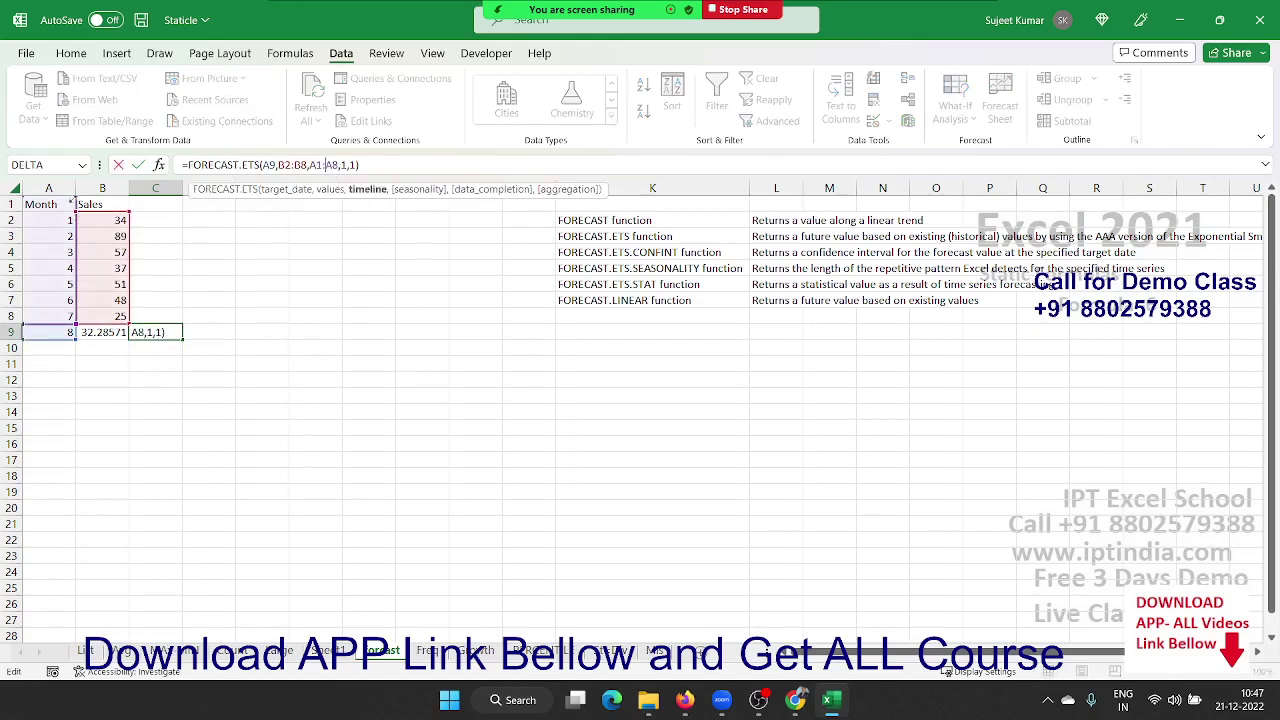
left_click_drag(72, 205, 69, 216)
Commit the corrected FORECAST.ETS formula and start FORECAST.ETS.CONFINT in D9
key("ctrl+Return")
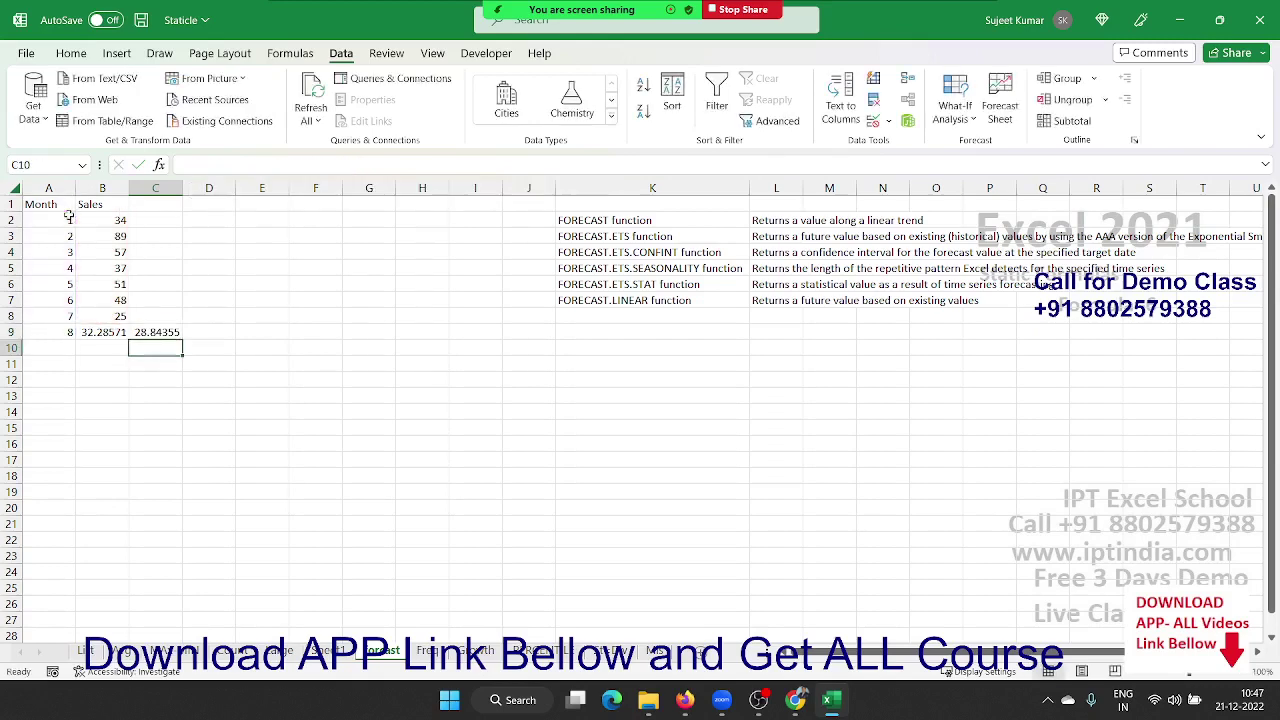
key("Right")
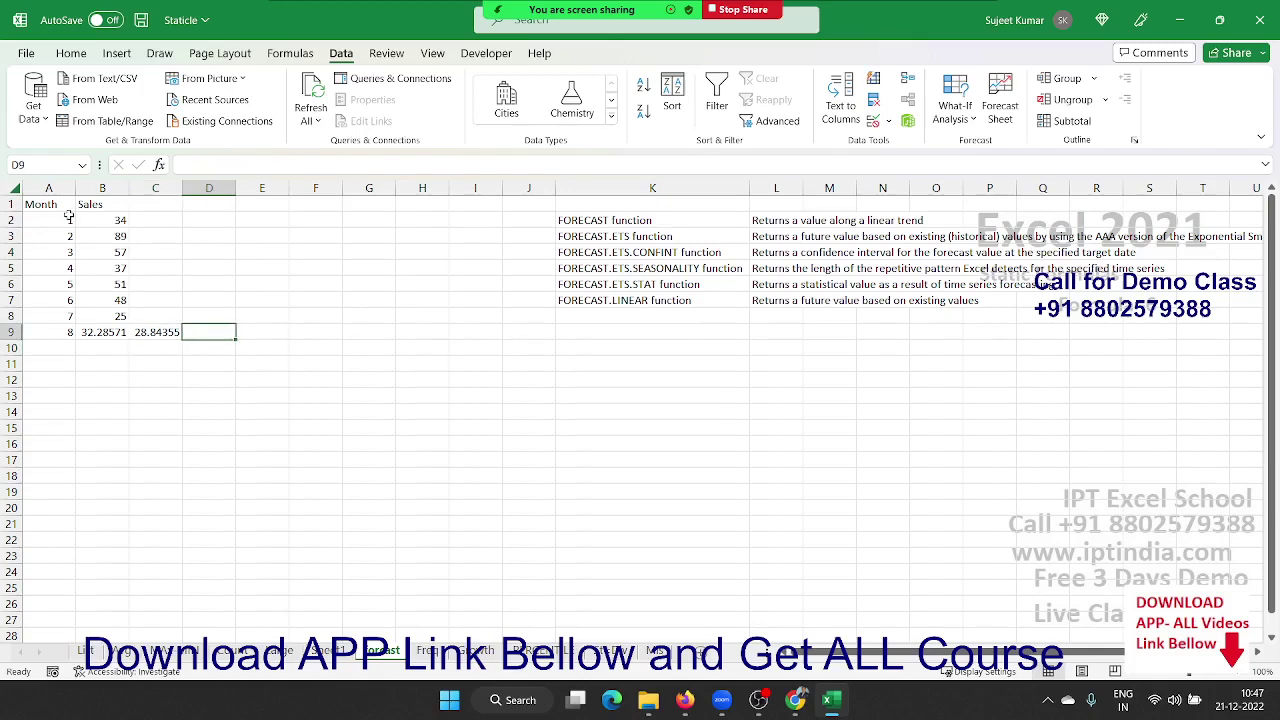
type("=")
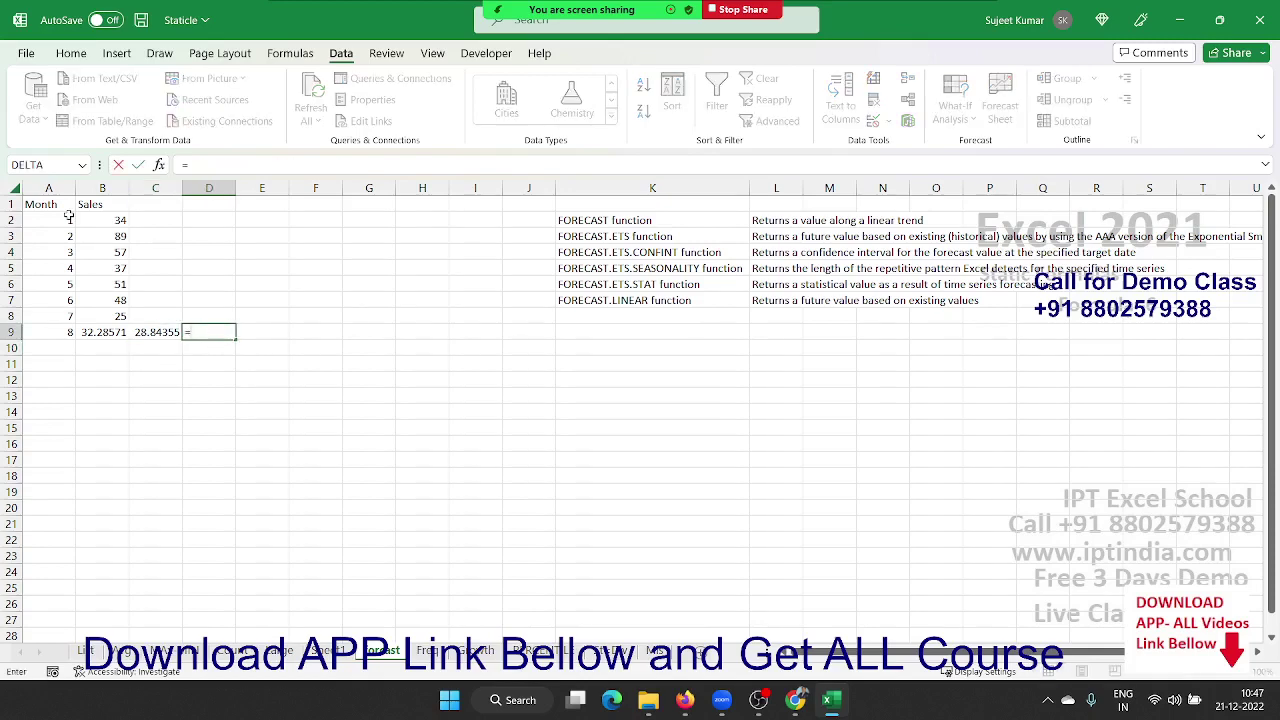
type("e")
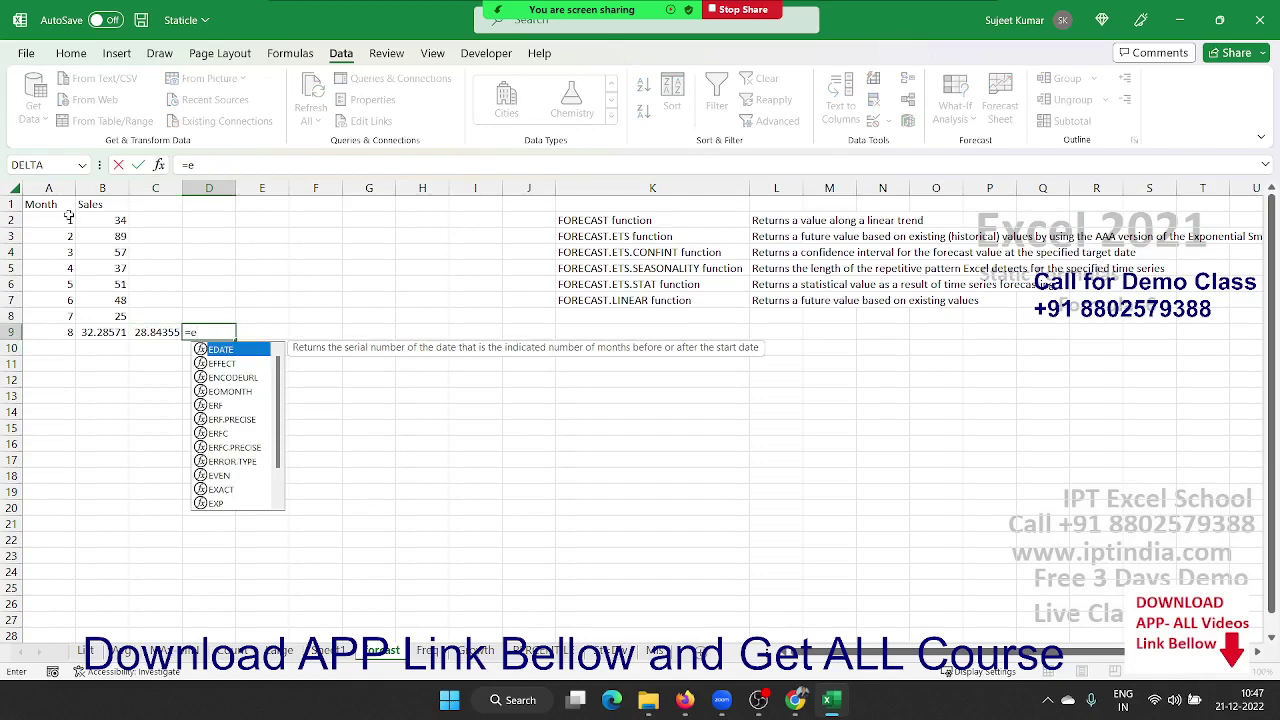
key("BackSpace")
type("for")
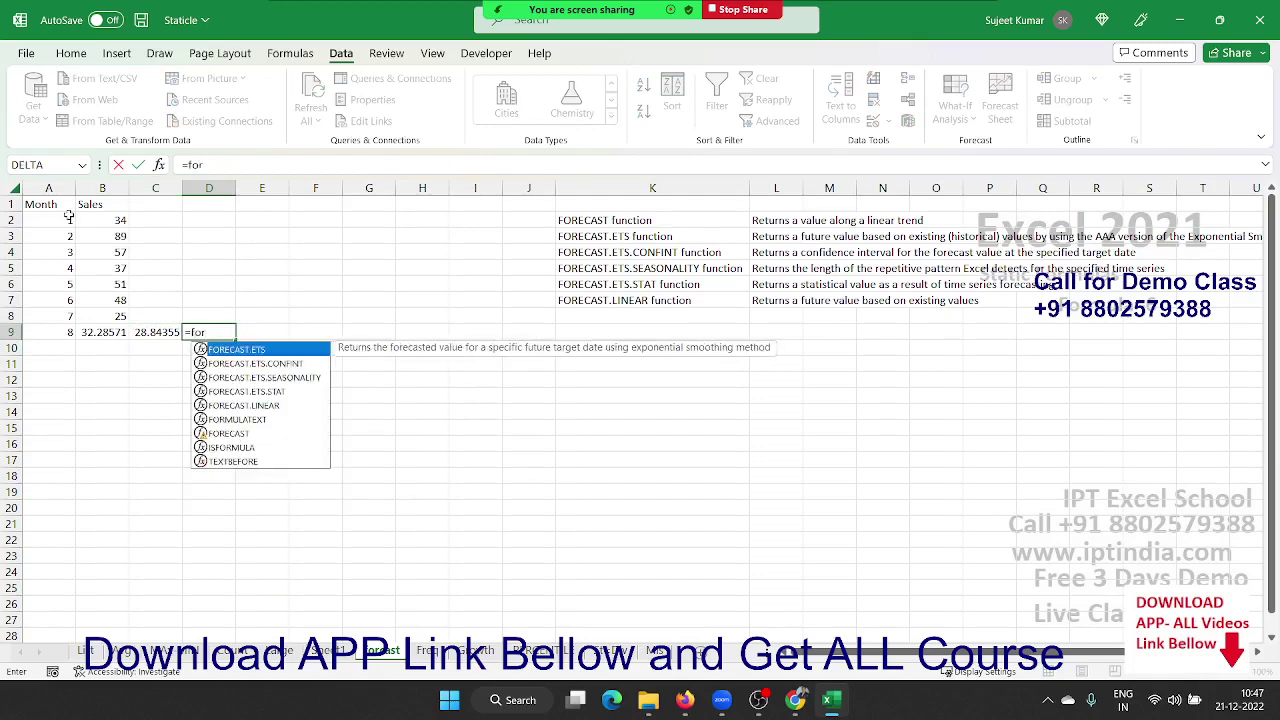
key("Down")
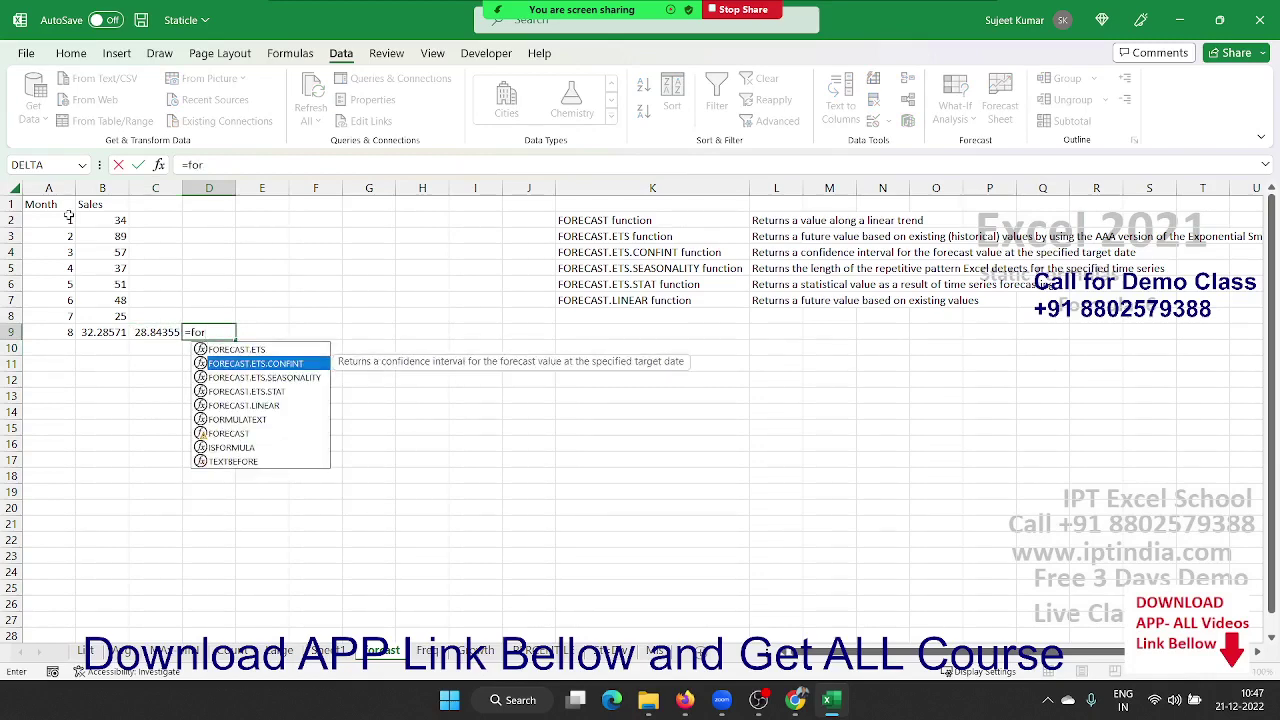
key("Tab")
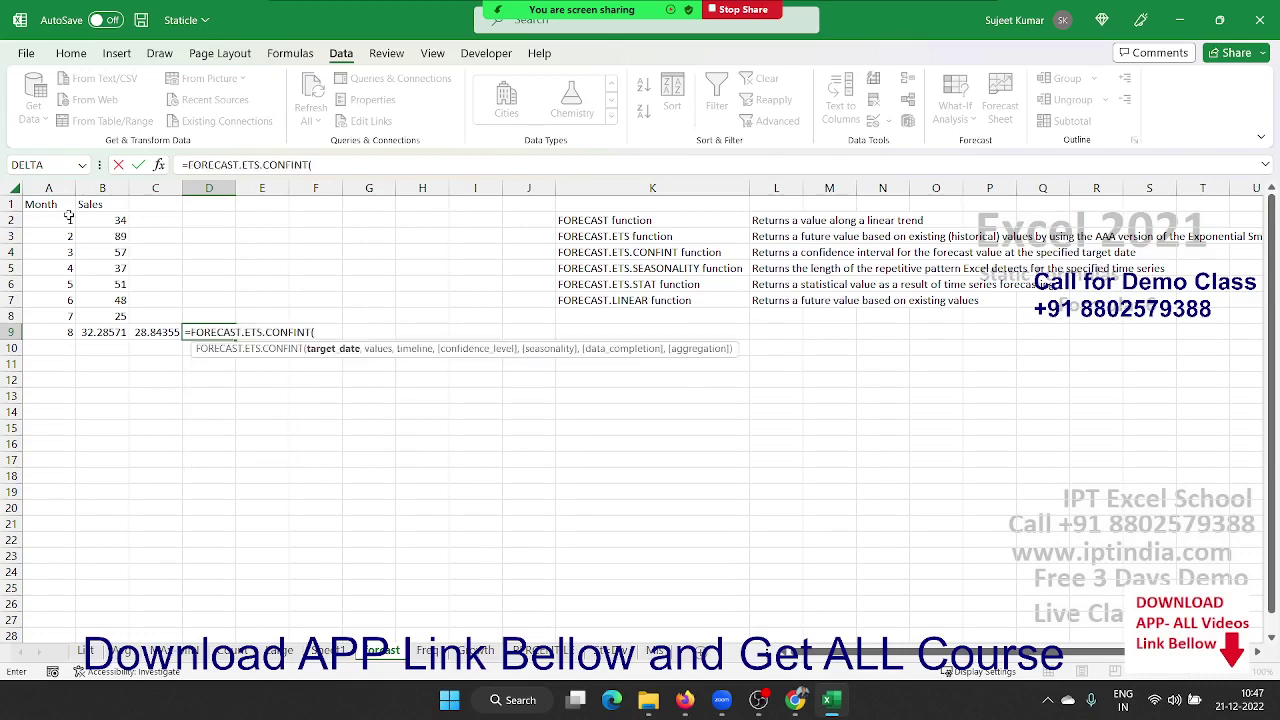
Give the confidence-interval formula A9, B2:B8, A2:A8 and options 1,1,1, then enter it
key("Left")
key("Left")
key("Left")
type(",")
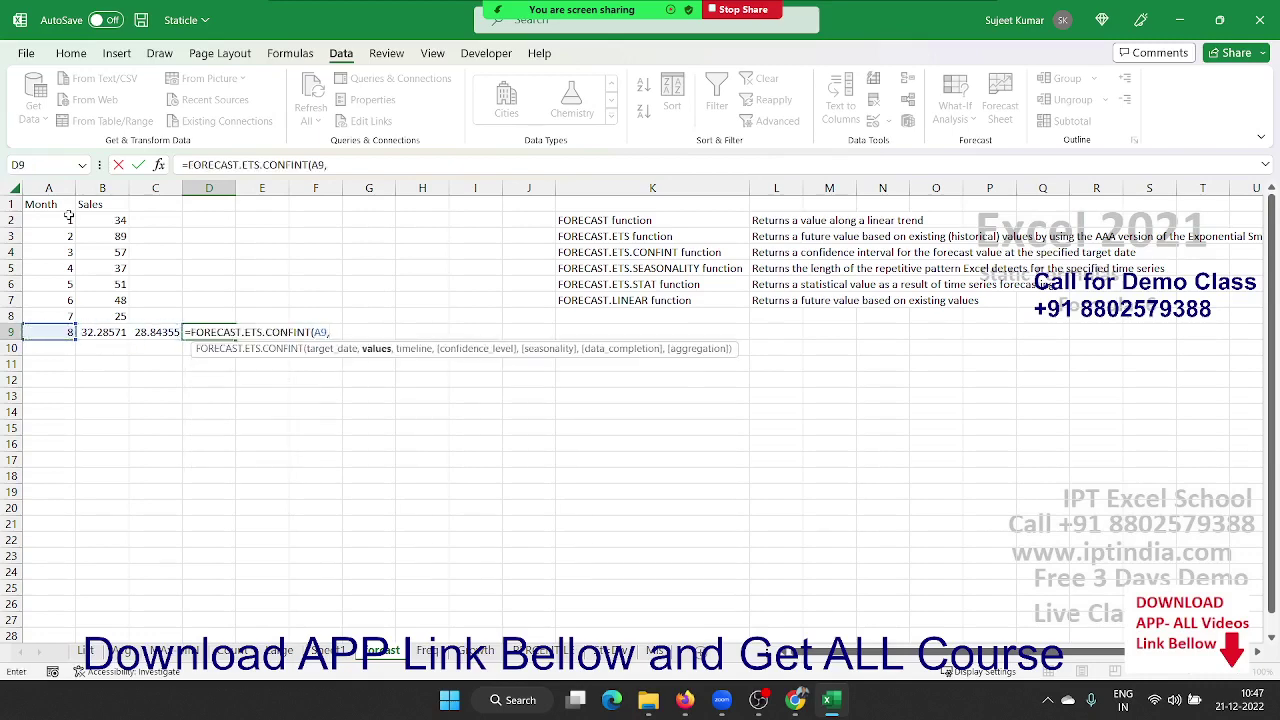
key("Left")
key("Left")
key("Up")
key("shift+Up")
key("shift+Up")
key("shift+Up")
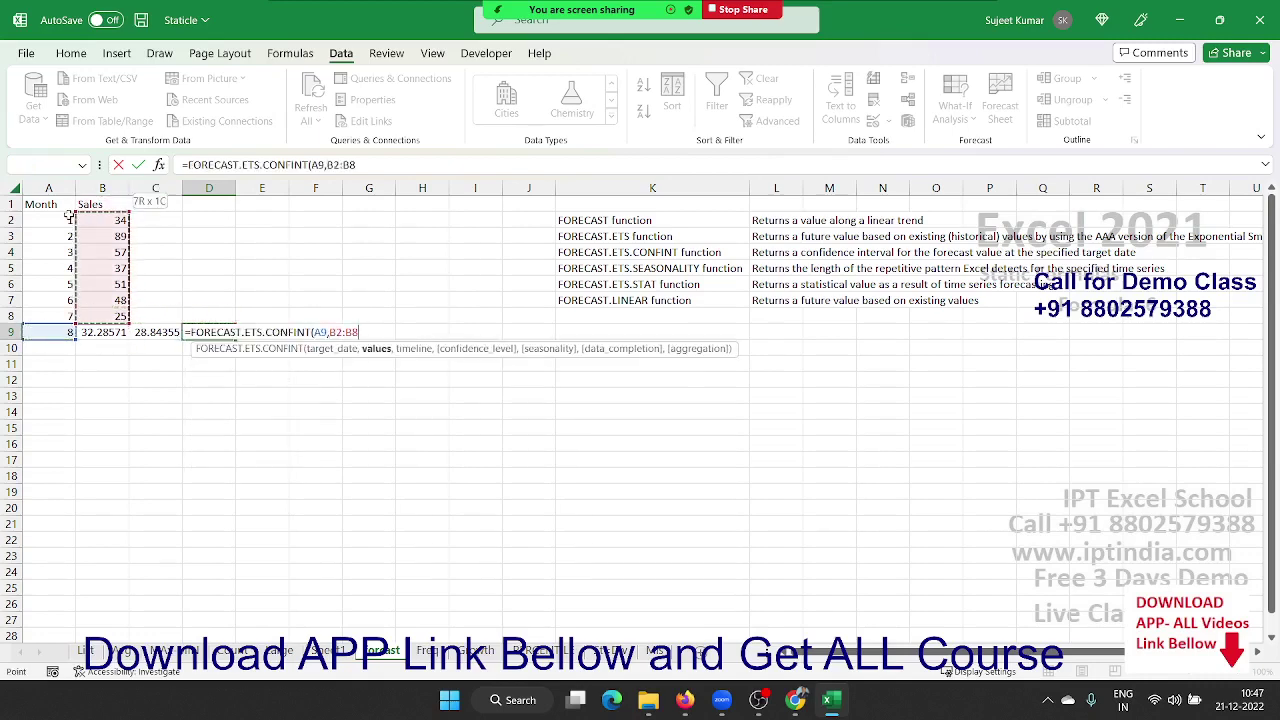
type(",")
key("Left")
key("Left")
key("Up")
key("Left")
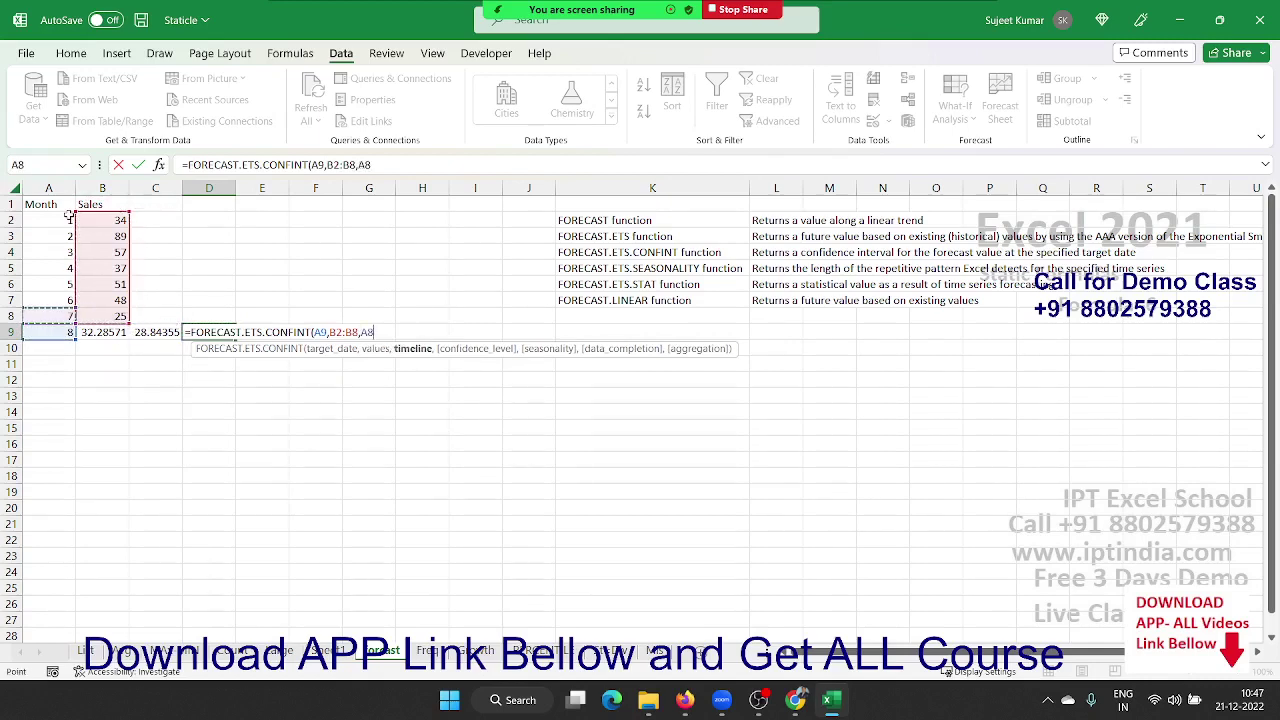
left_click(69, 215, "shift")
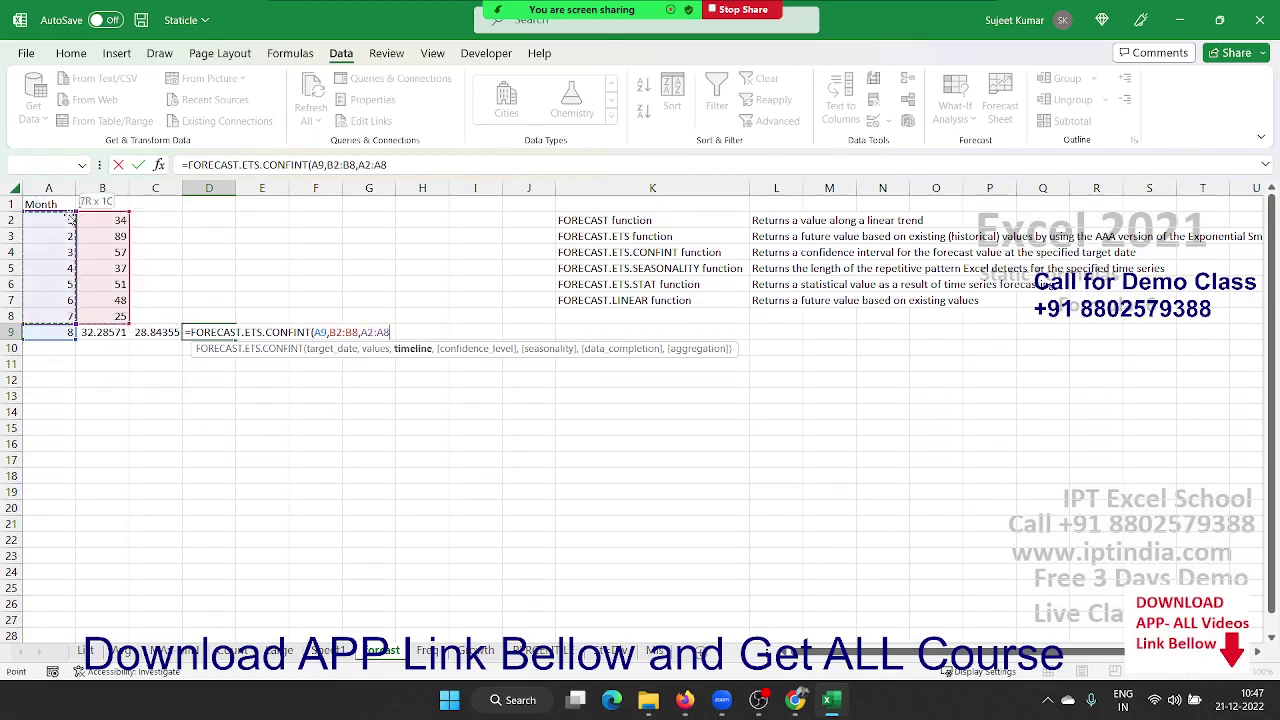
type(",1,1,")
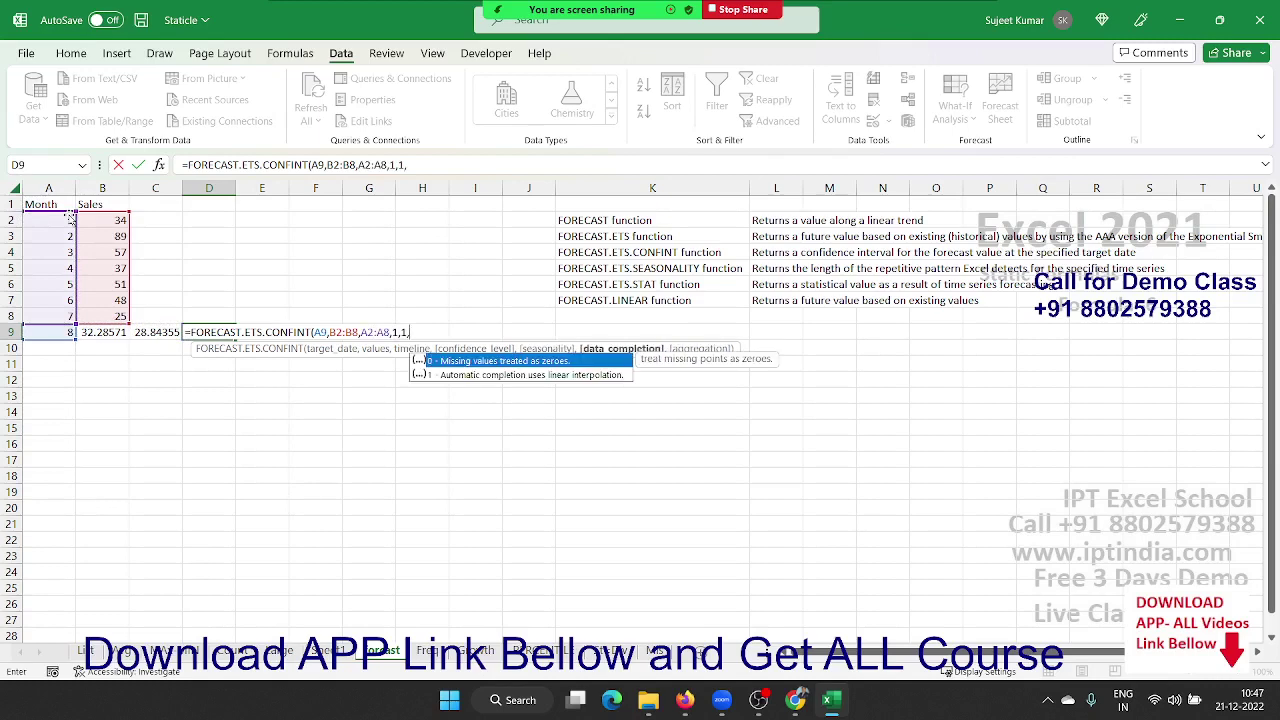
key("Down")
type("1")
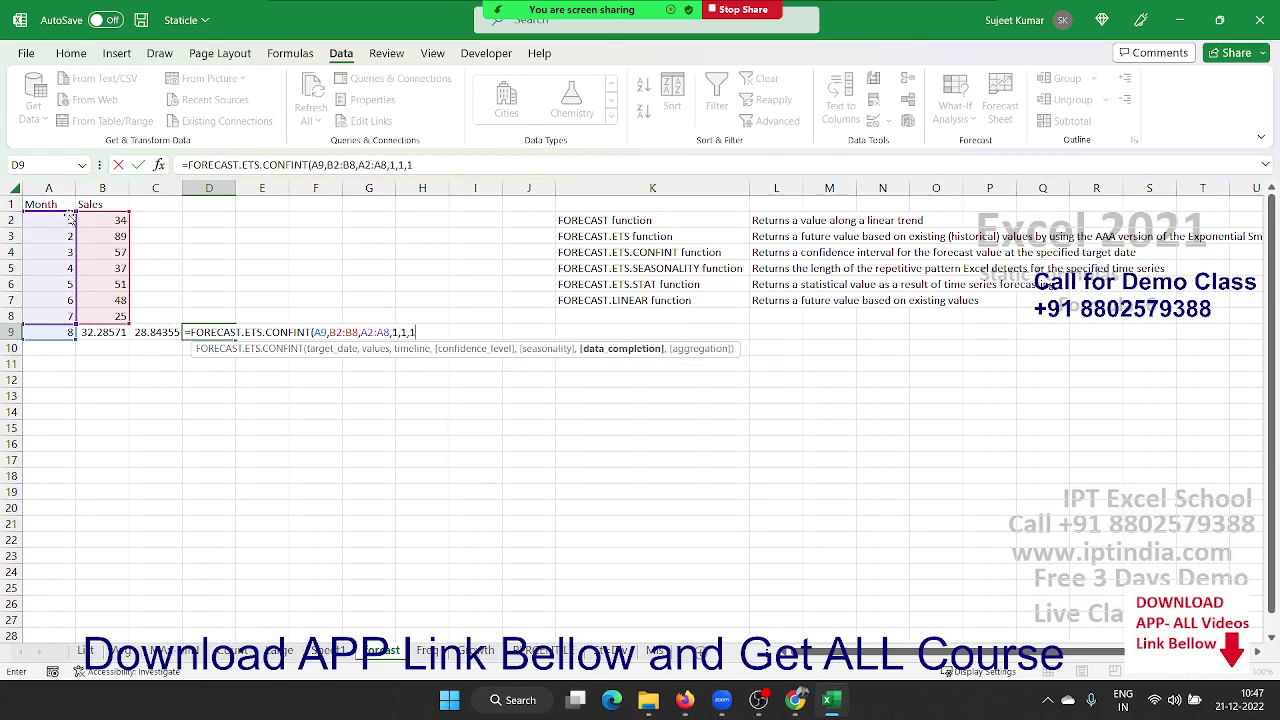
key("ctrl+Return")
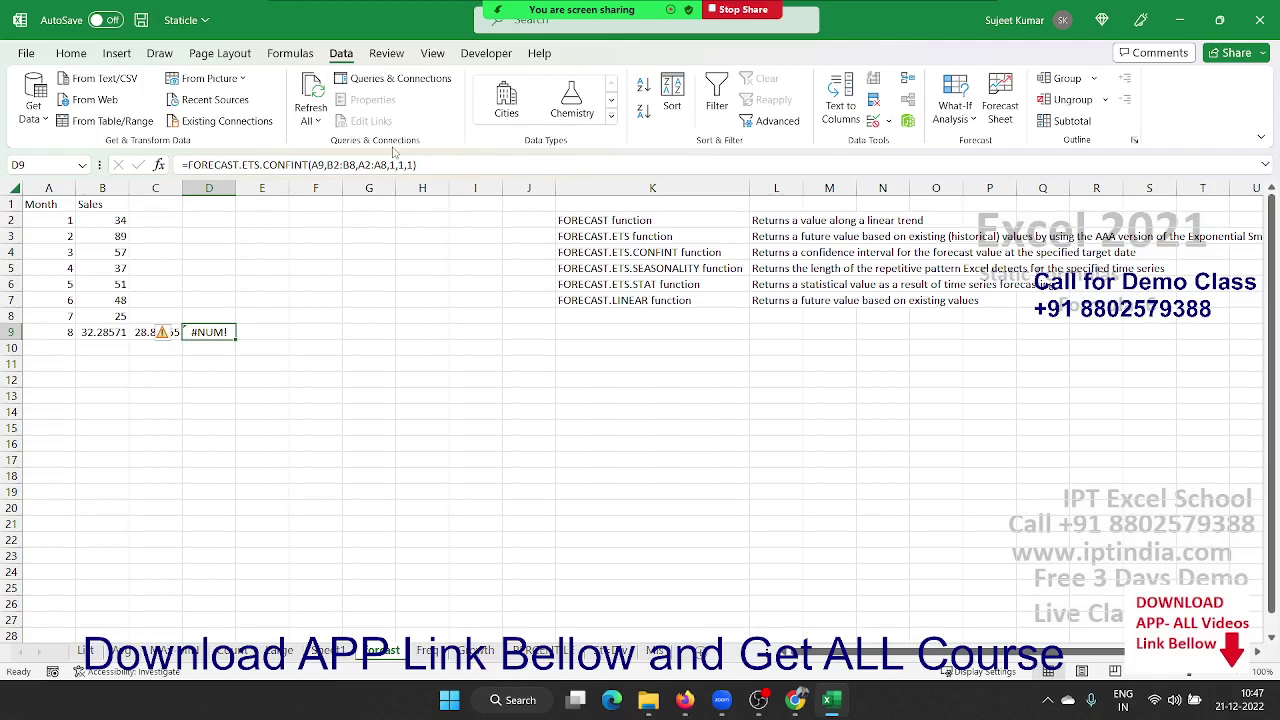
Remove the extra confidence-level argument so D9 returns 47.58015
key("F2")
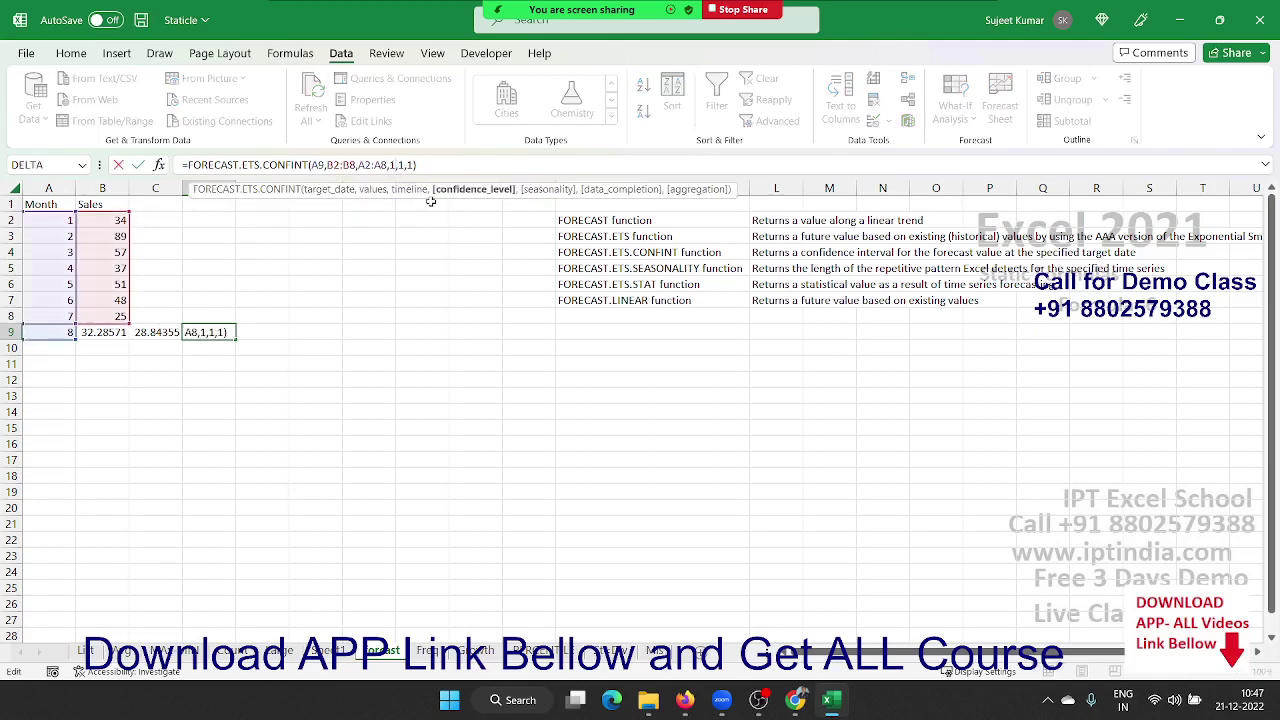
key("BackSpace")
key("ctrl+Return")
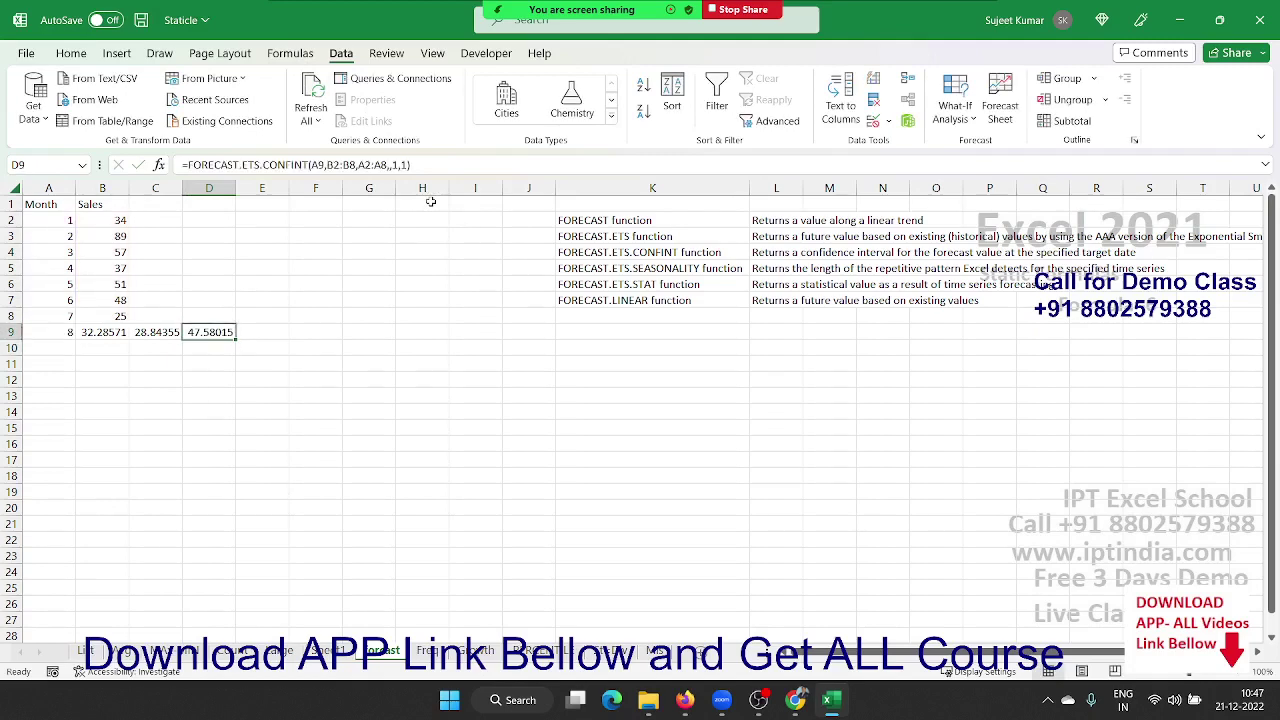
key("Right")
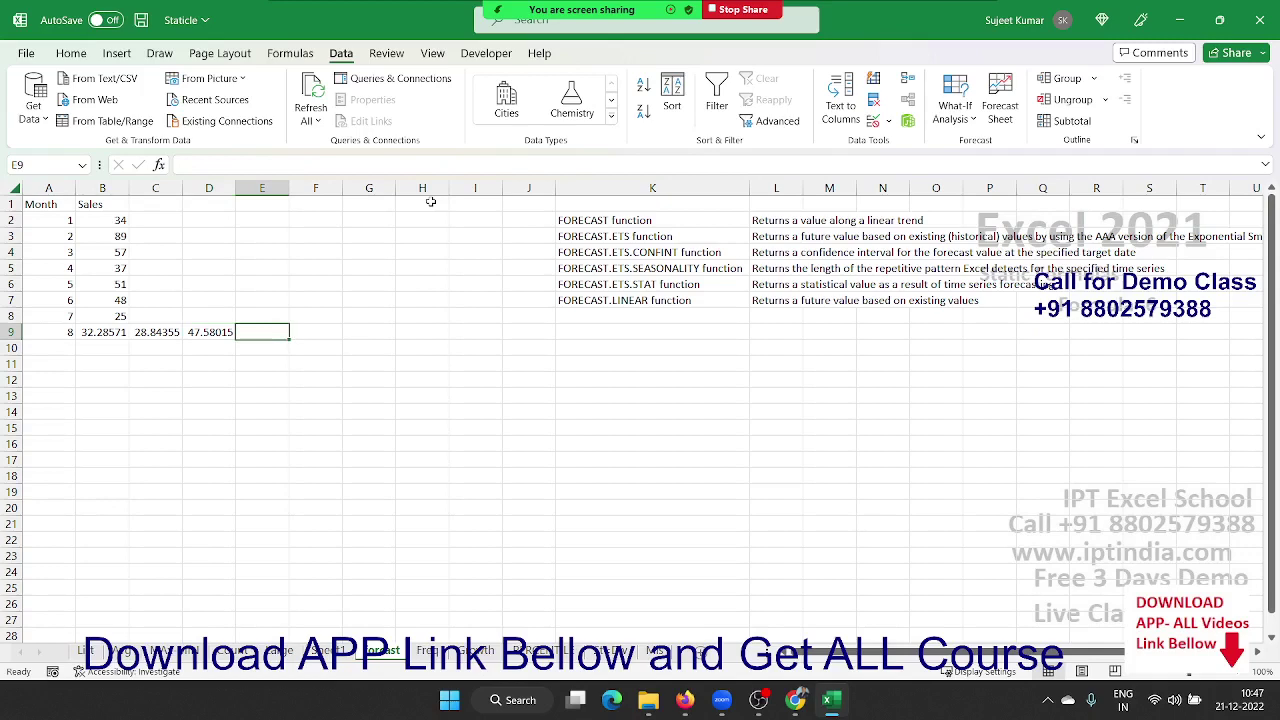
Start FORECAST.ETS.SEASONALITY in E9 with B2:B8 as the values range
type("=for")
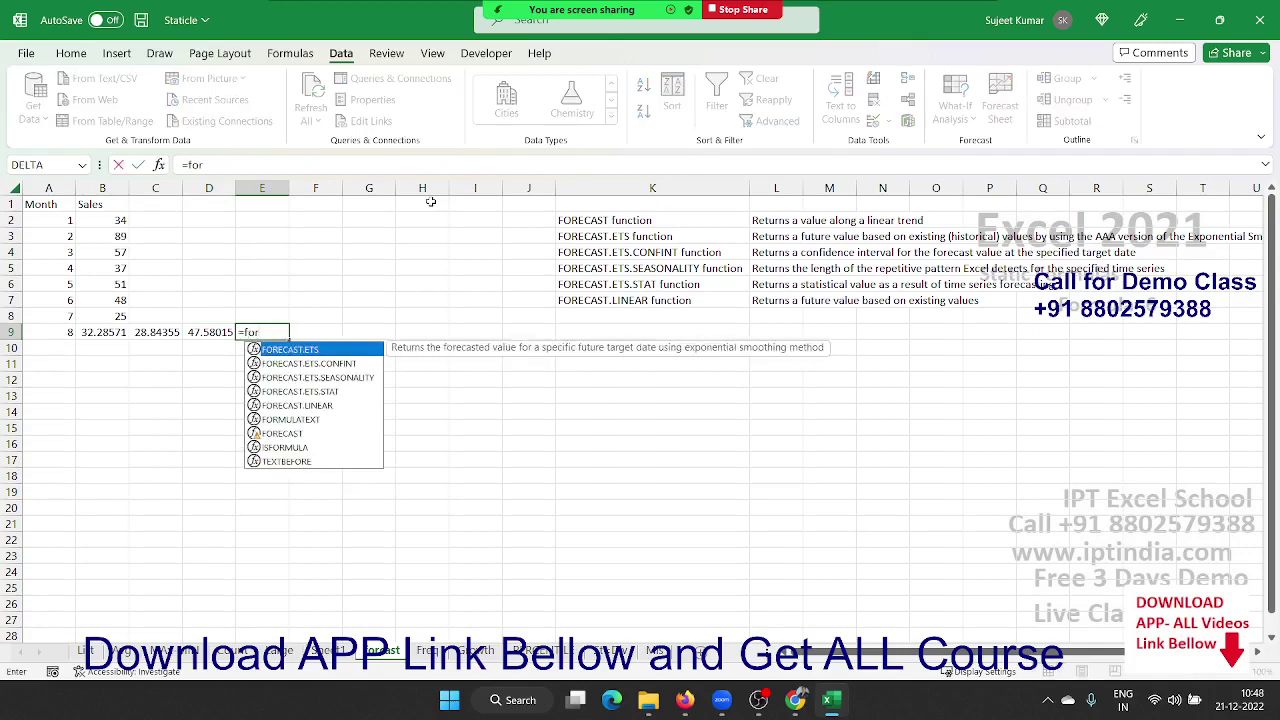
key("Down")
key("Down")
key("Tab")
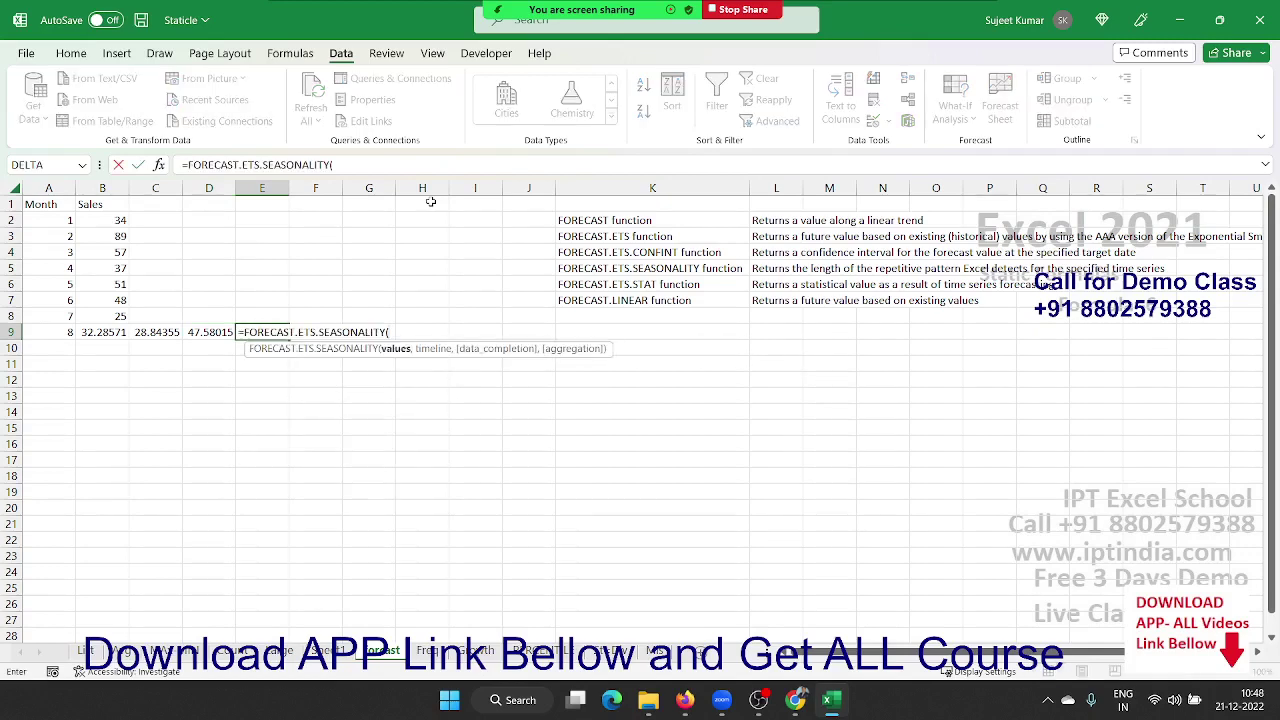
key("Left")
key("Left")
key("Left")
key("Up")
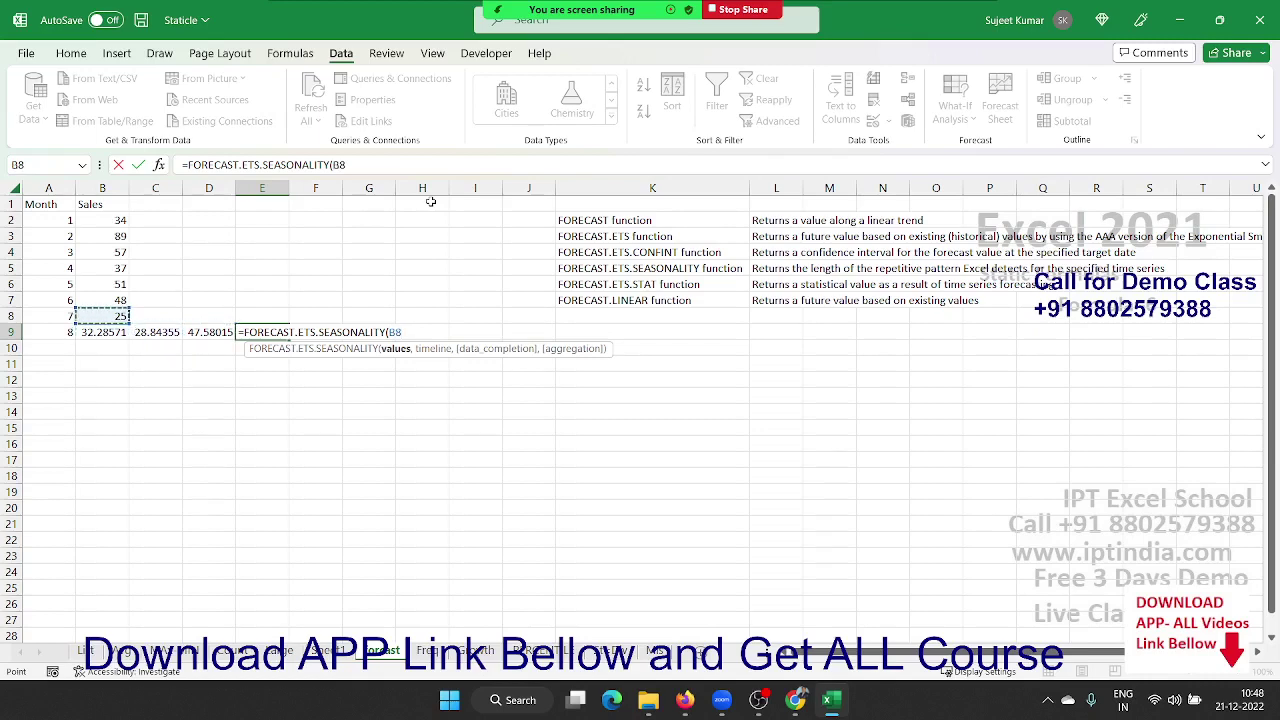
key("ctrl+shift+Up")
key("shift+Down")
type(",")
Add A2:A8 as the timeline and enter the formula, which returns 0
key("Left")
key("Left")
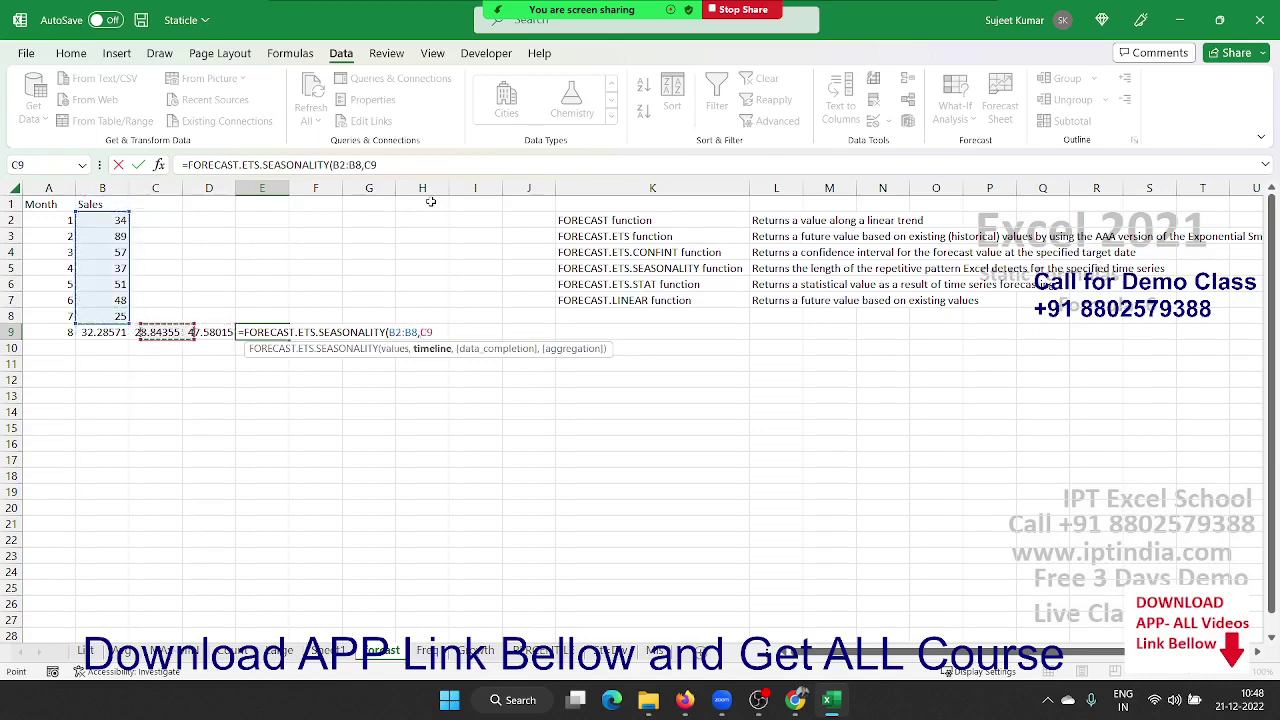
key("Left")
key("Left")
key("Up")
key("ctrl+shift+Up")
key("shift+Down")
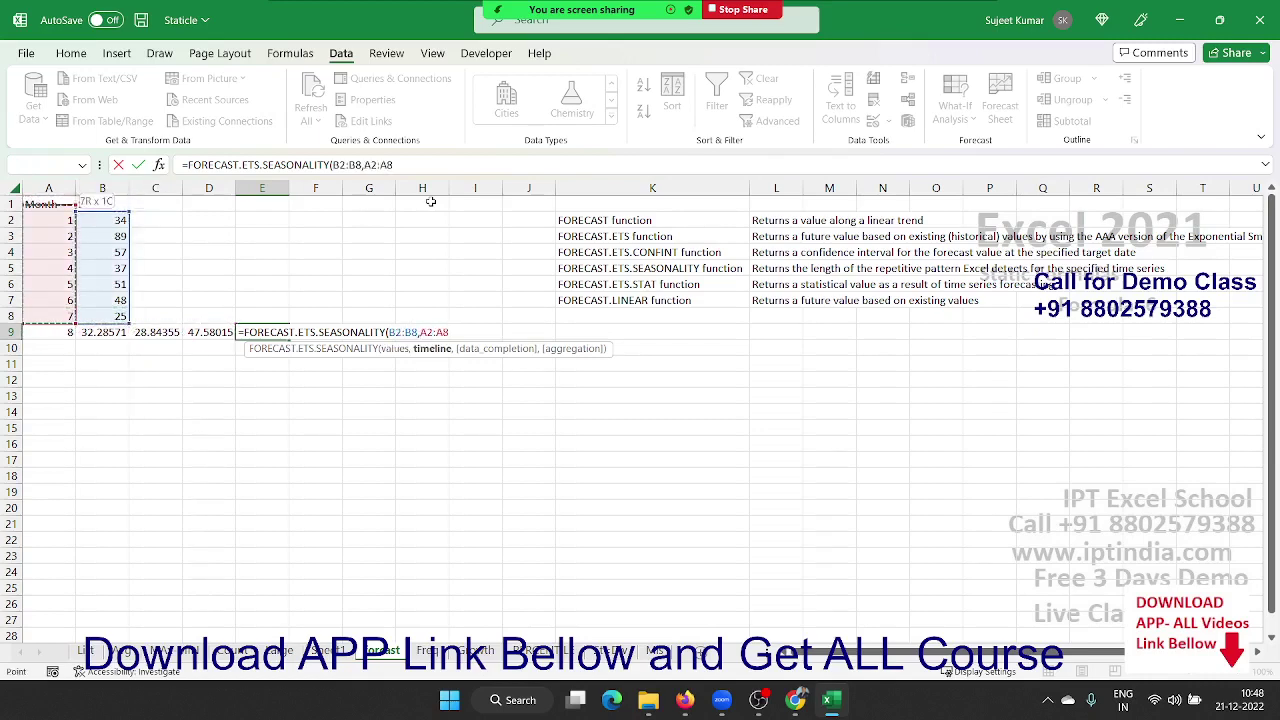
key("ctrl+Return")
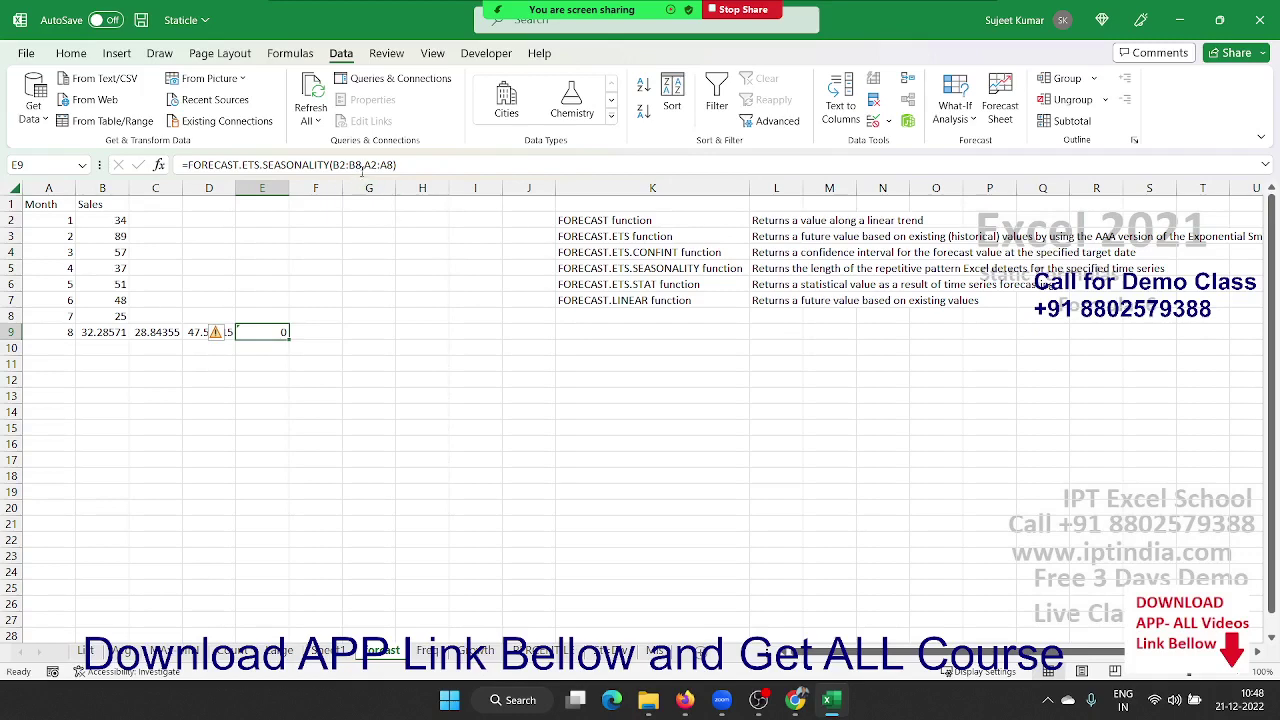
left_click(418, 166)
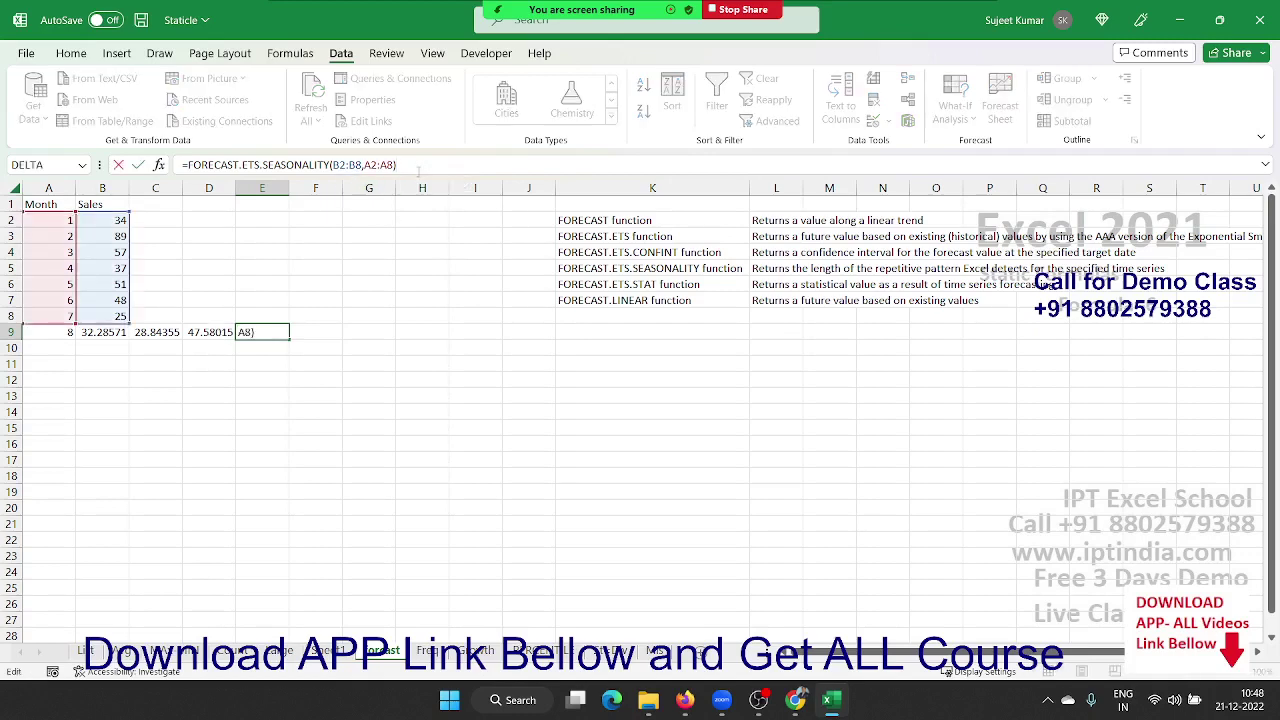
Add data completion 1 to E9's seasonality formula and review its arguments
type(",")
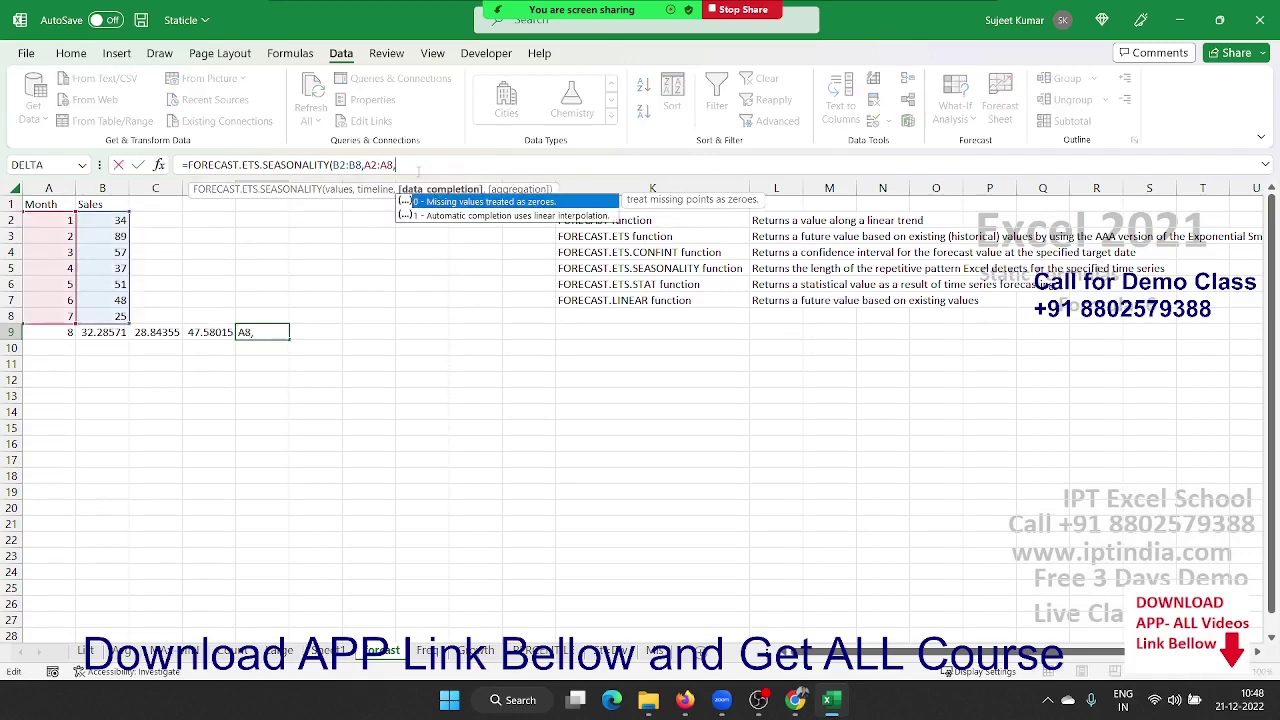
type("1")
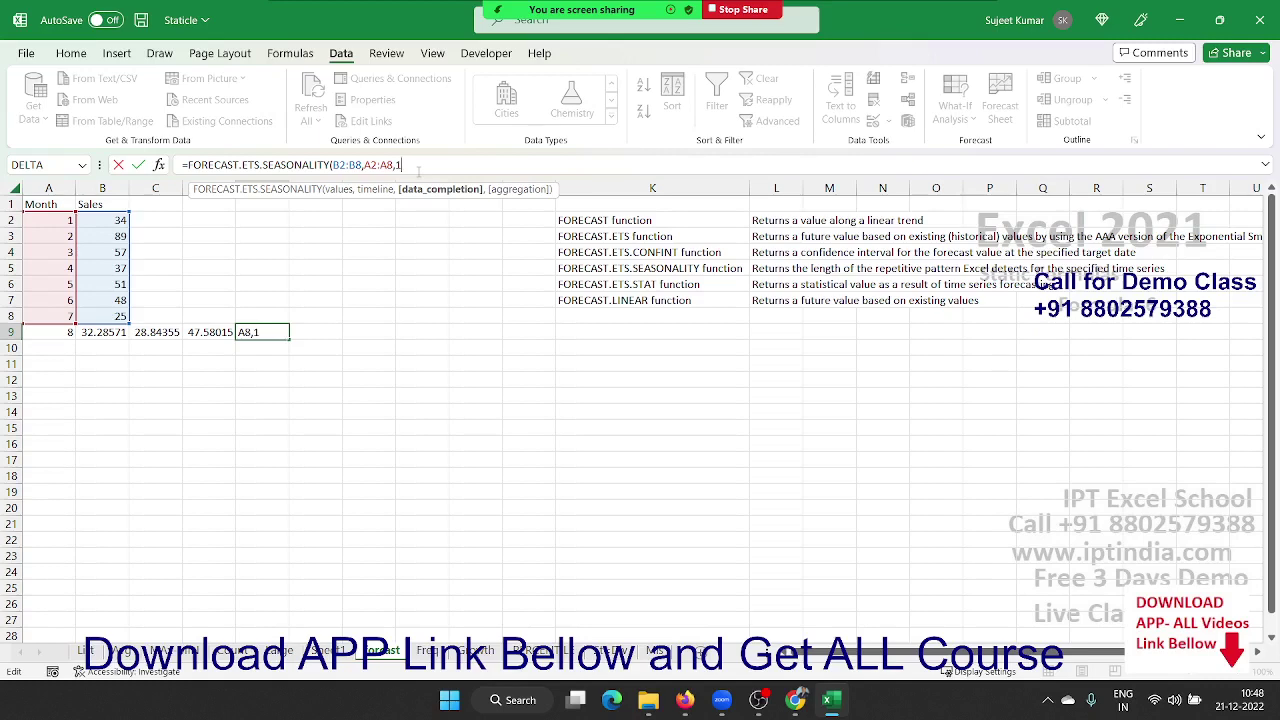
key("Return")
key("Up")
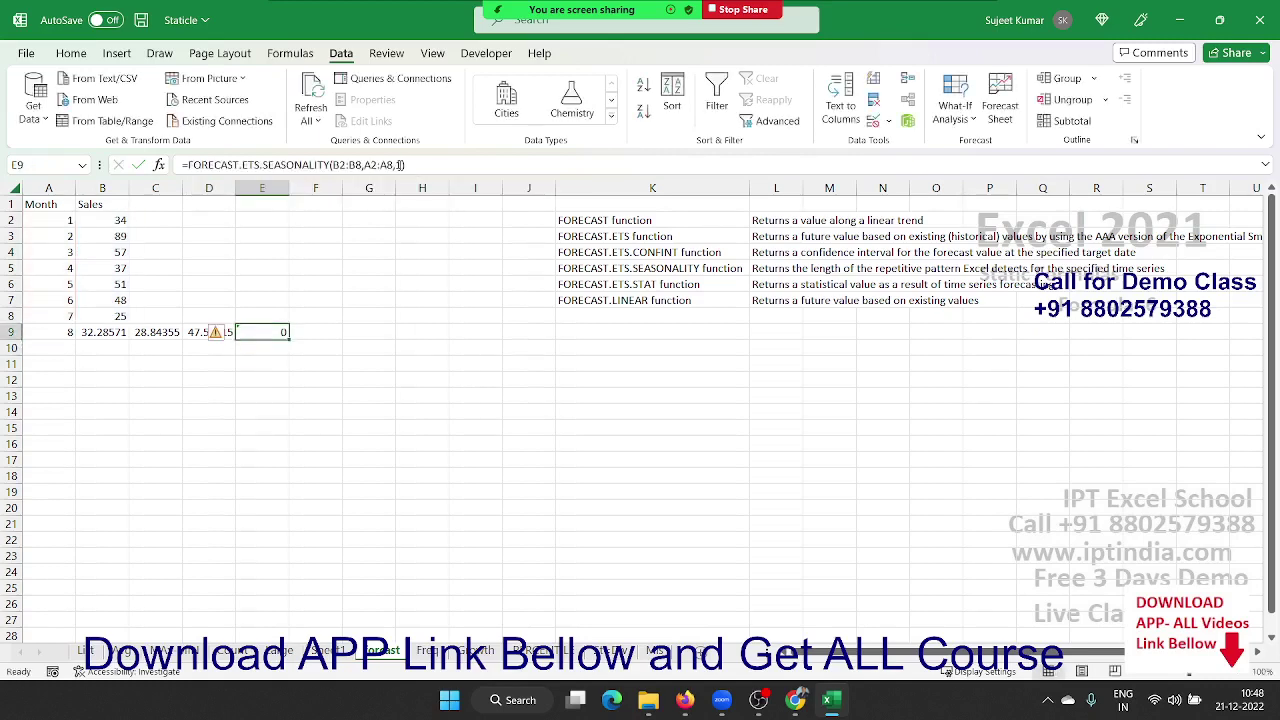
left_click(399, 165)
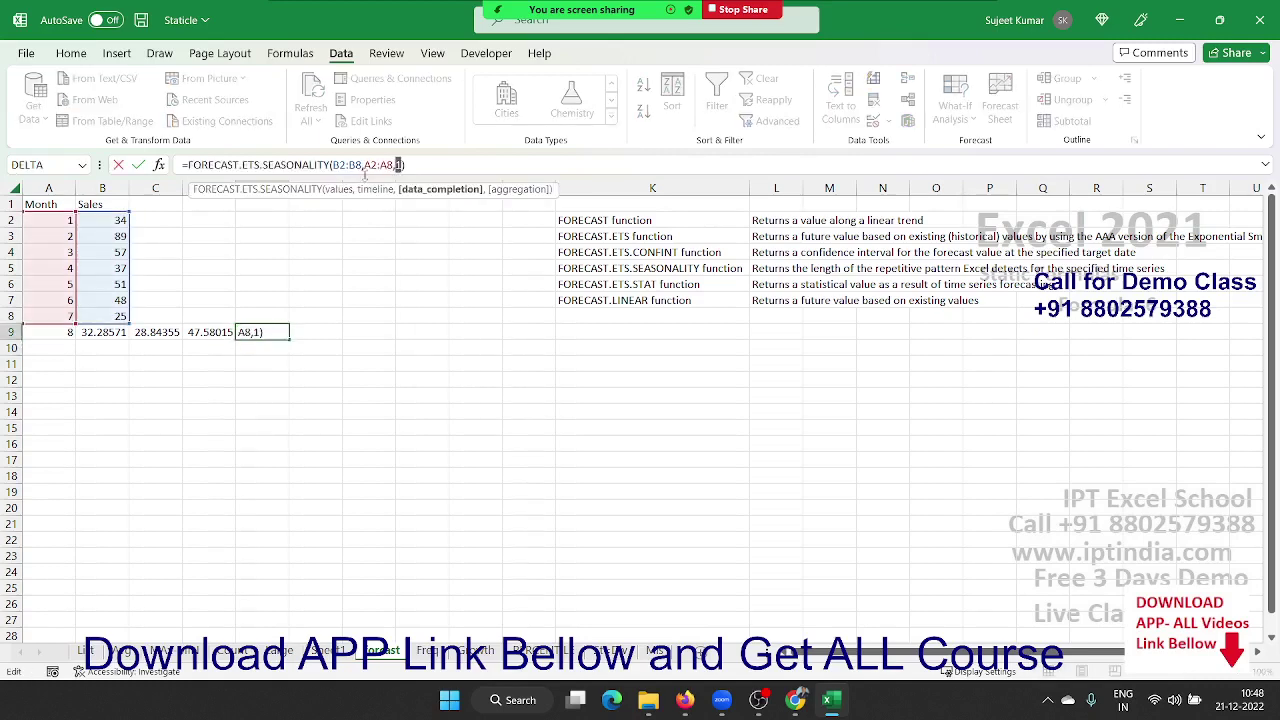
left_click(340, 189)
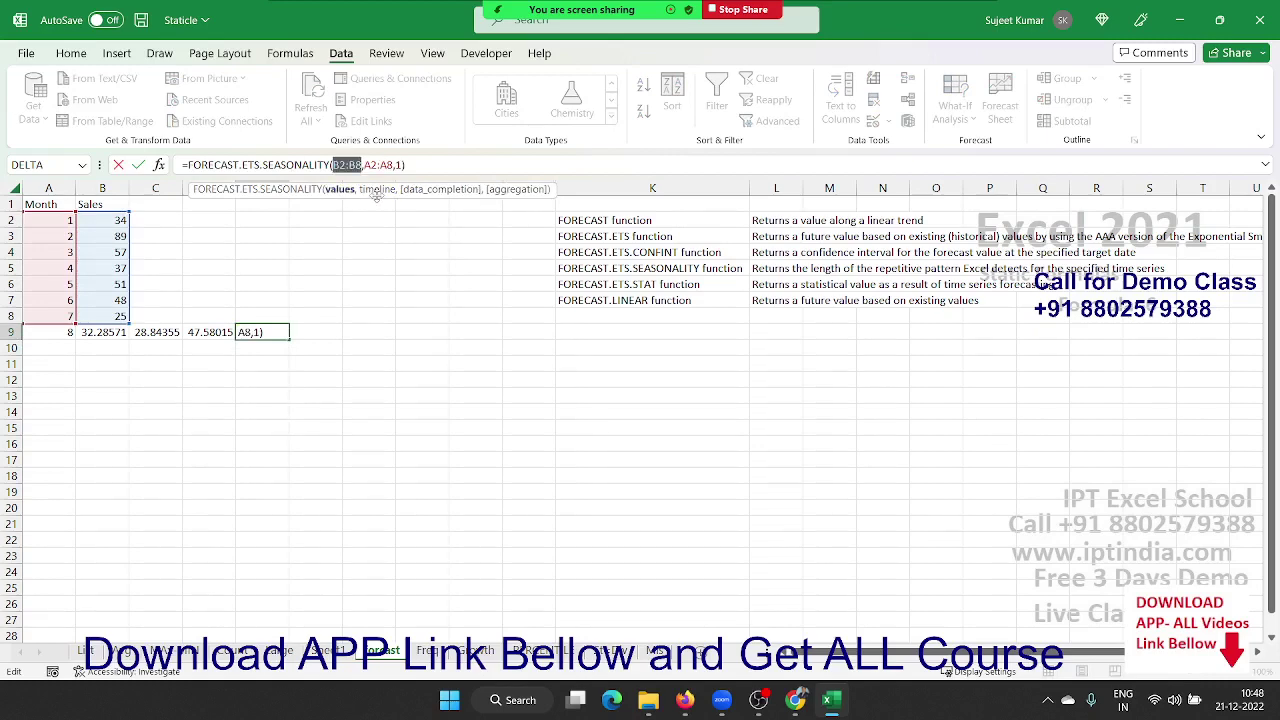
left_click(376, 189)
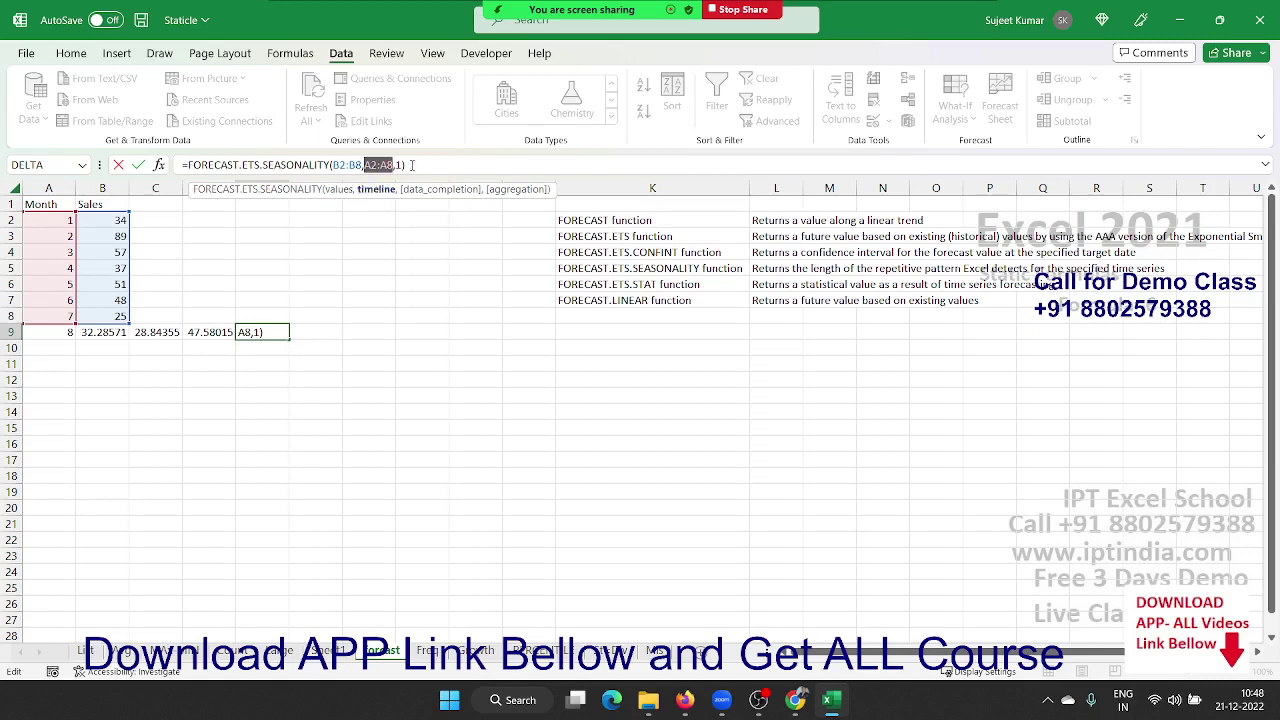
left_click(433, 191)
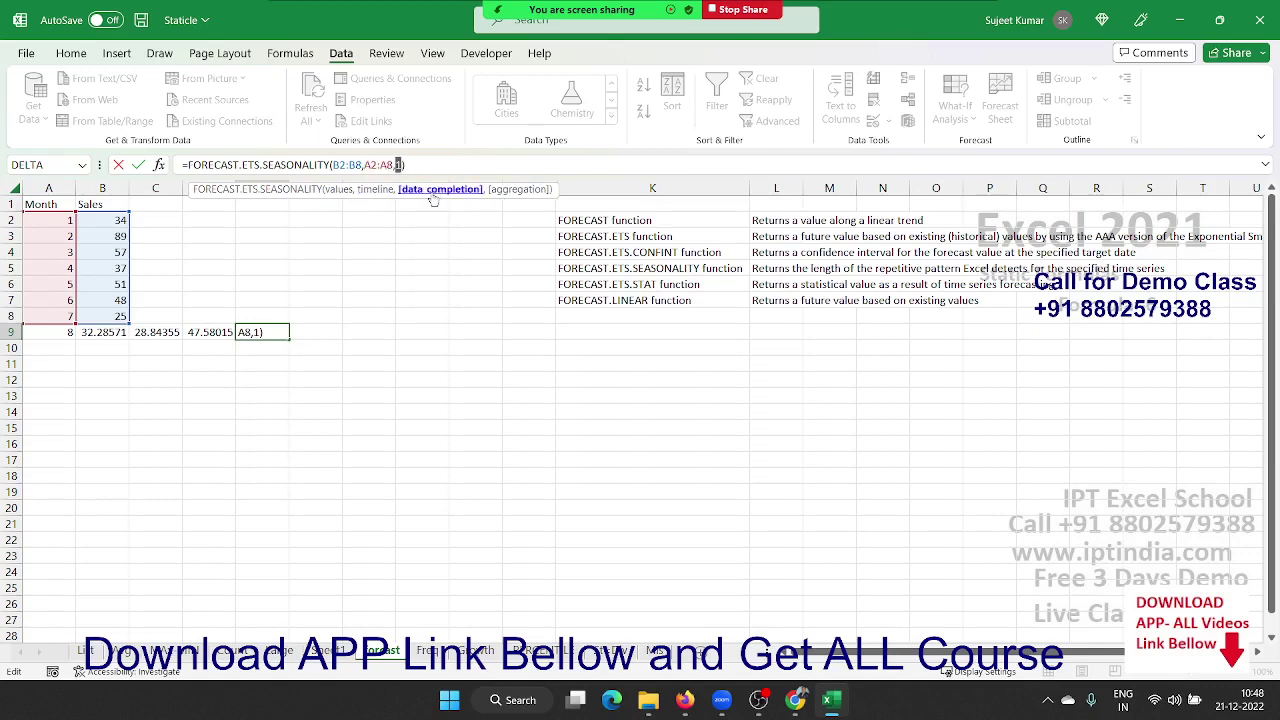
Append an aggregation argument of 2 to the seasonality formula
left_click(411, 164)
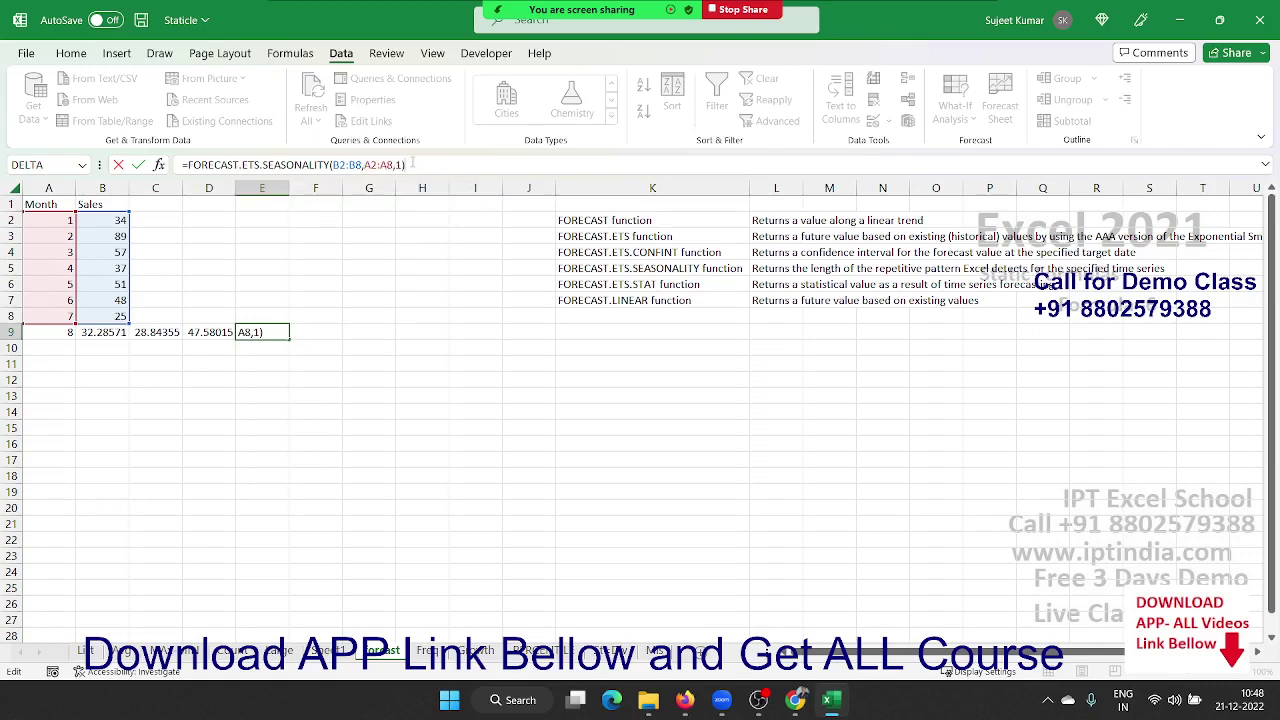
key("BackSpace")
type(",")
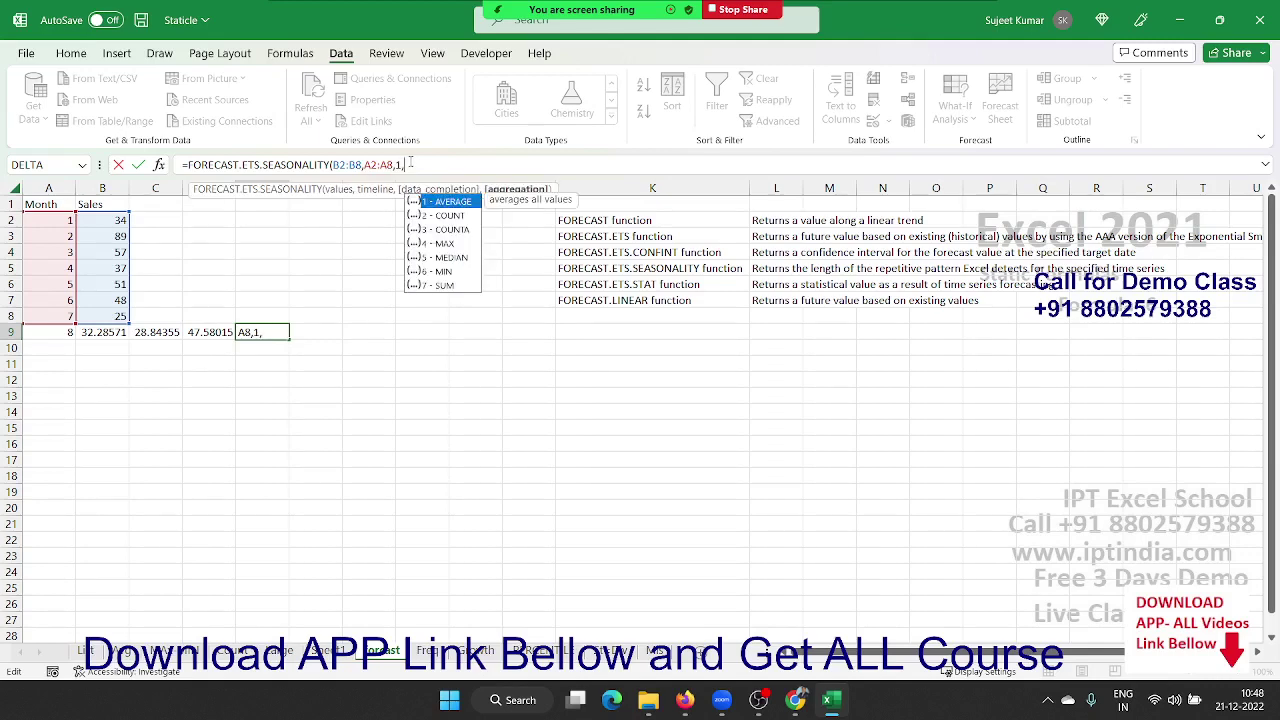
key("Down")
key("Down")
key("Up")
key("Up")
type("1")
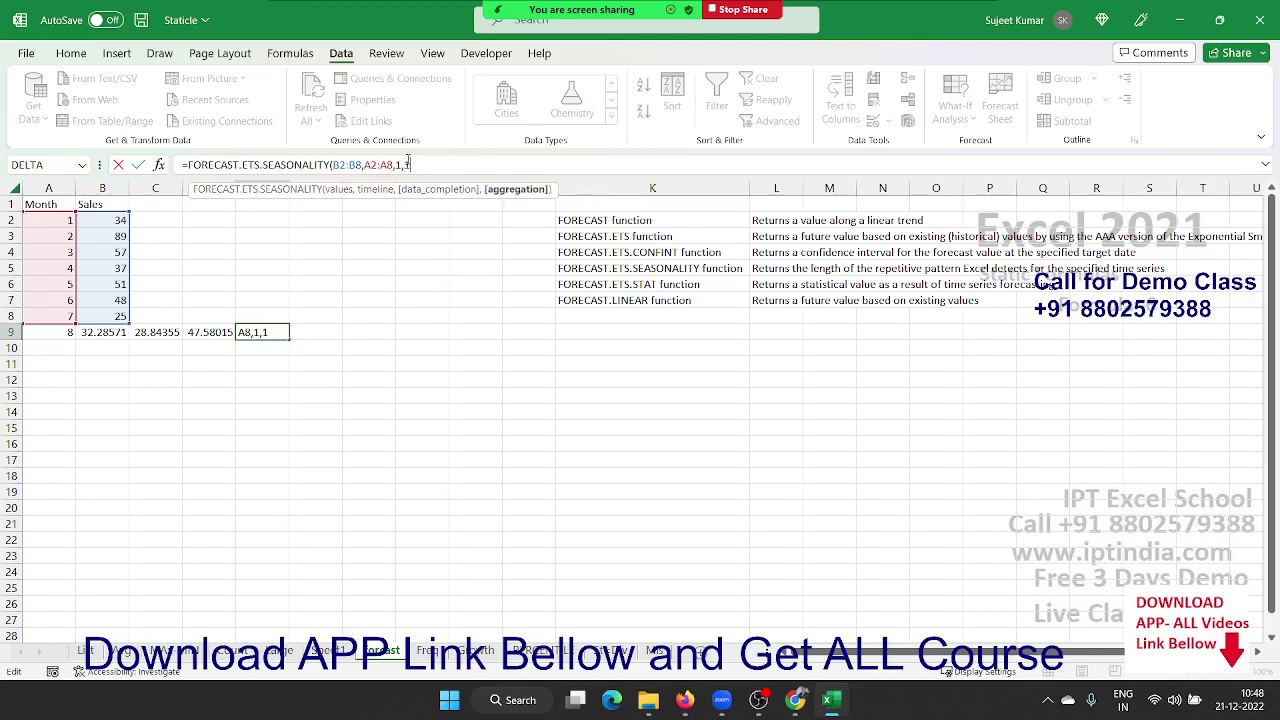
type(")")
type("2")
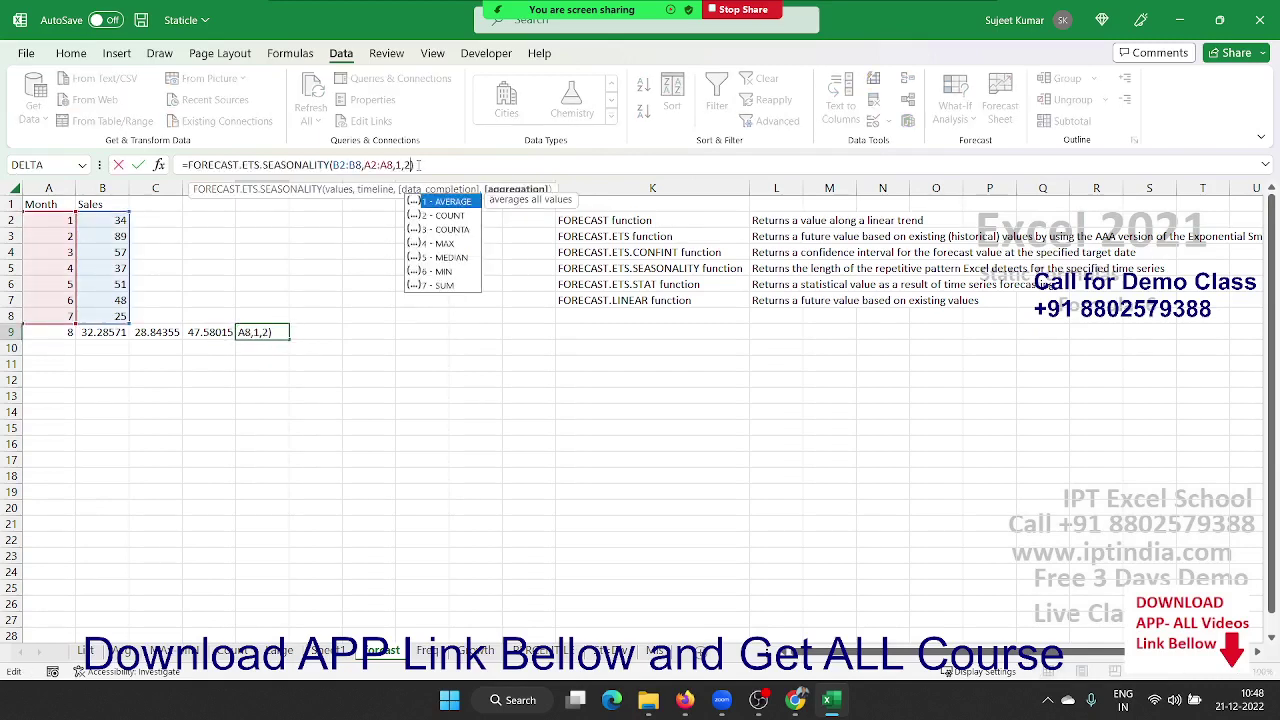
key("Down")
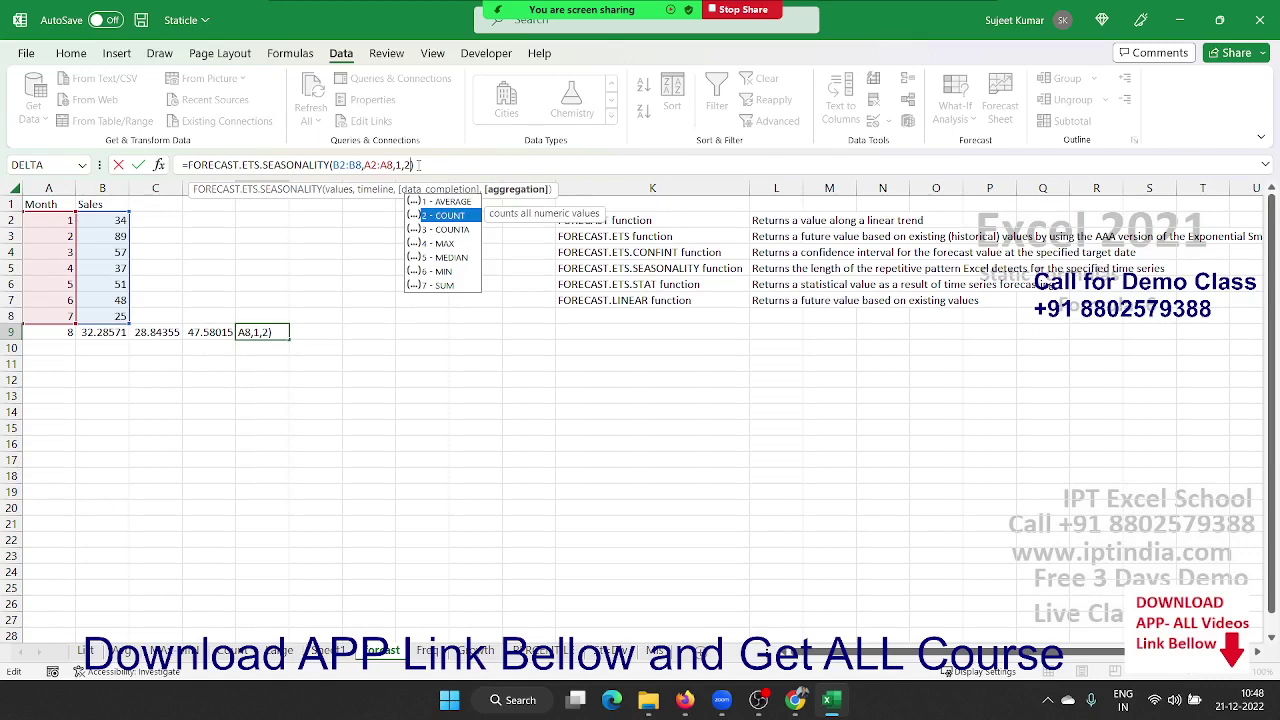
key("Escape")
key("ctrl+Return")
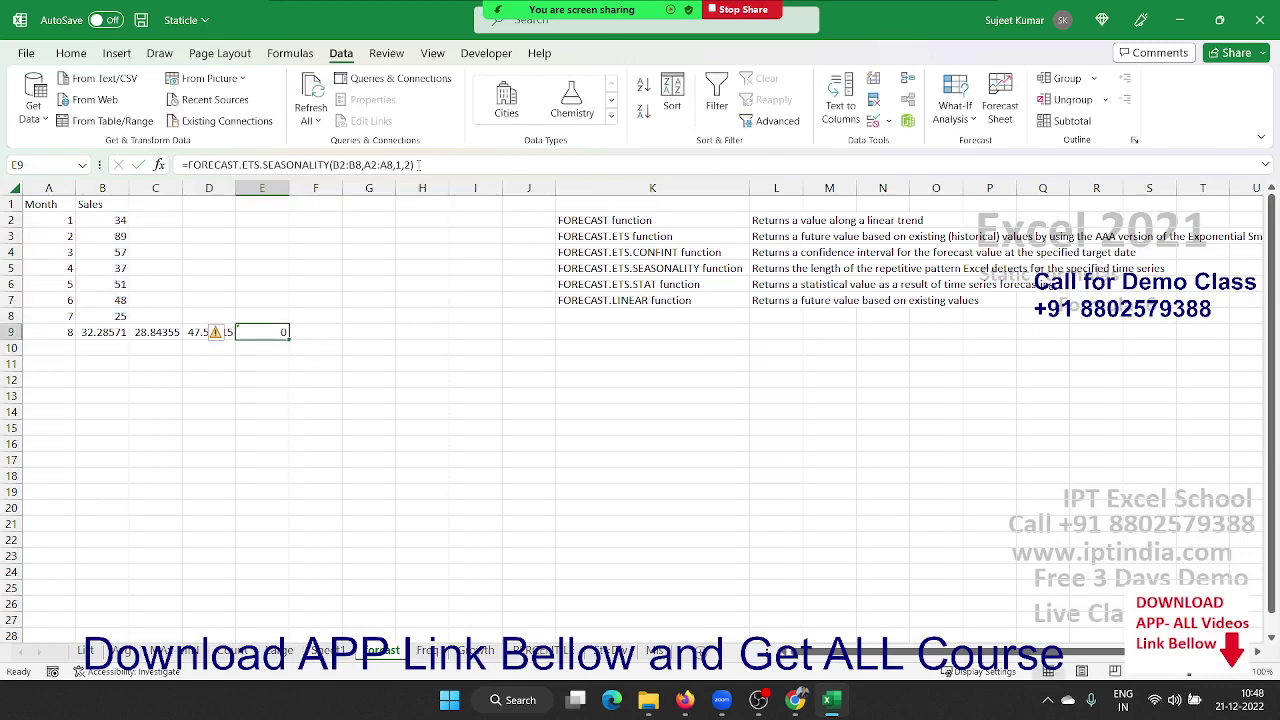
Change the aggregation argument to 4 (MAX), giving =FORECAST.ETS.SEASONALITY(B2:B8,A2:A8,1,4)
left_click(419, 165)
key("BackSpace")
key("Down")
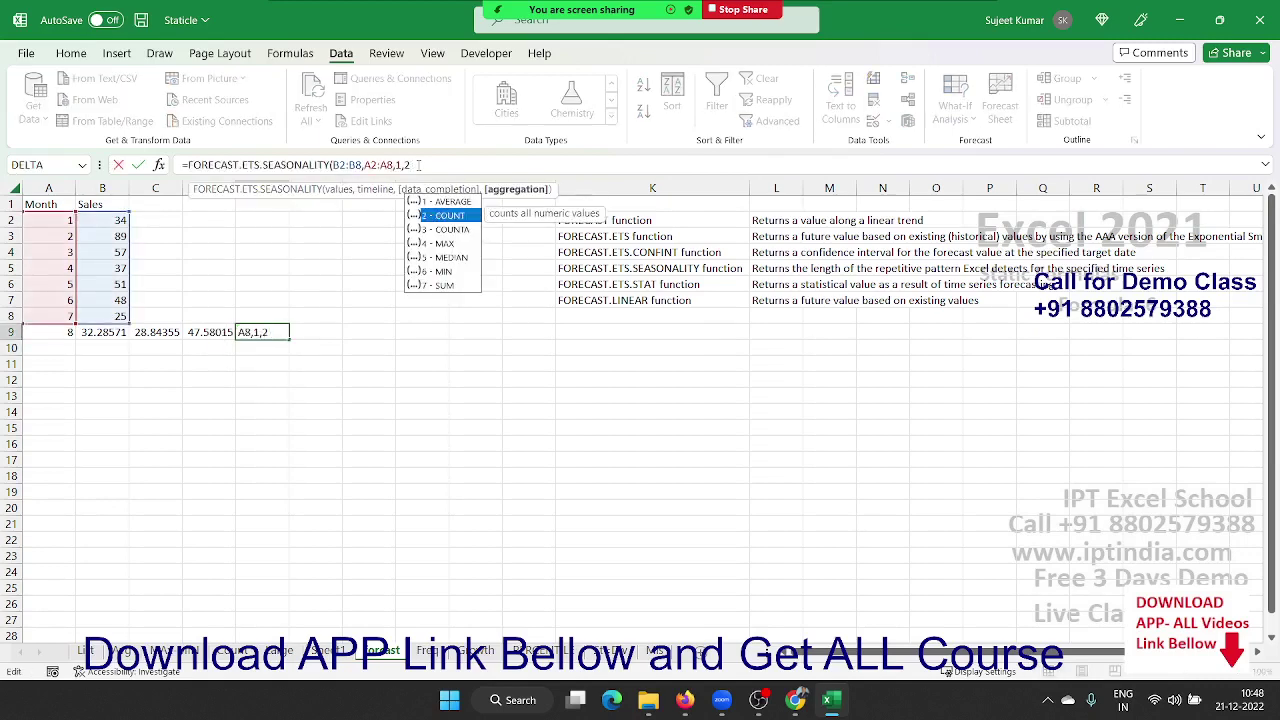
key("Down")
key("Down")
key("Down")
key("Up")
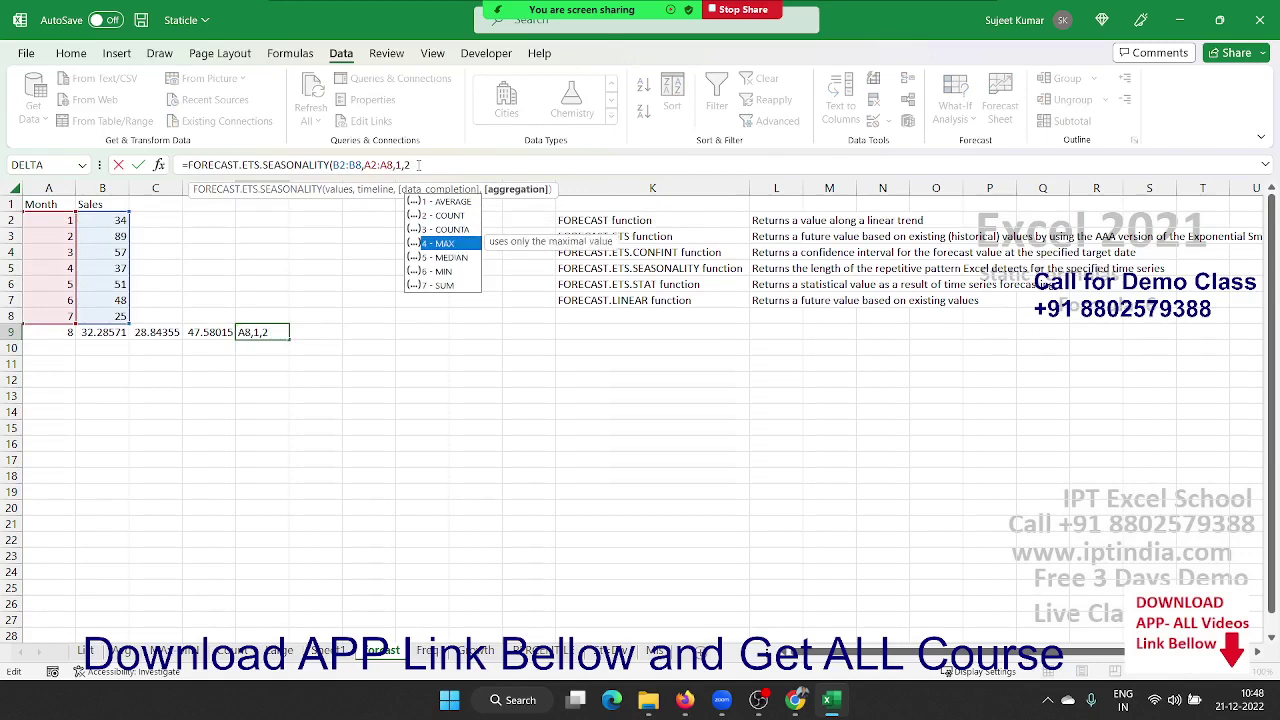
key("Tab")
key("ctrl+Return")
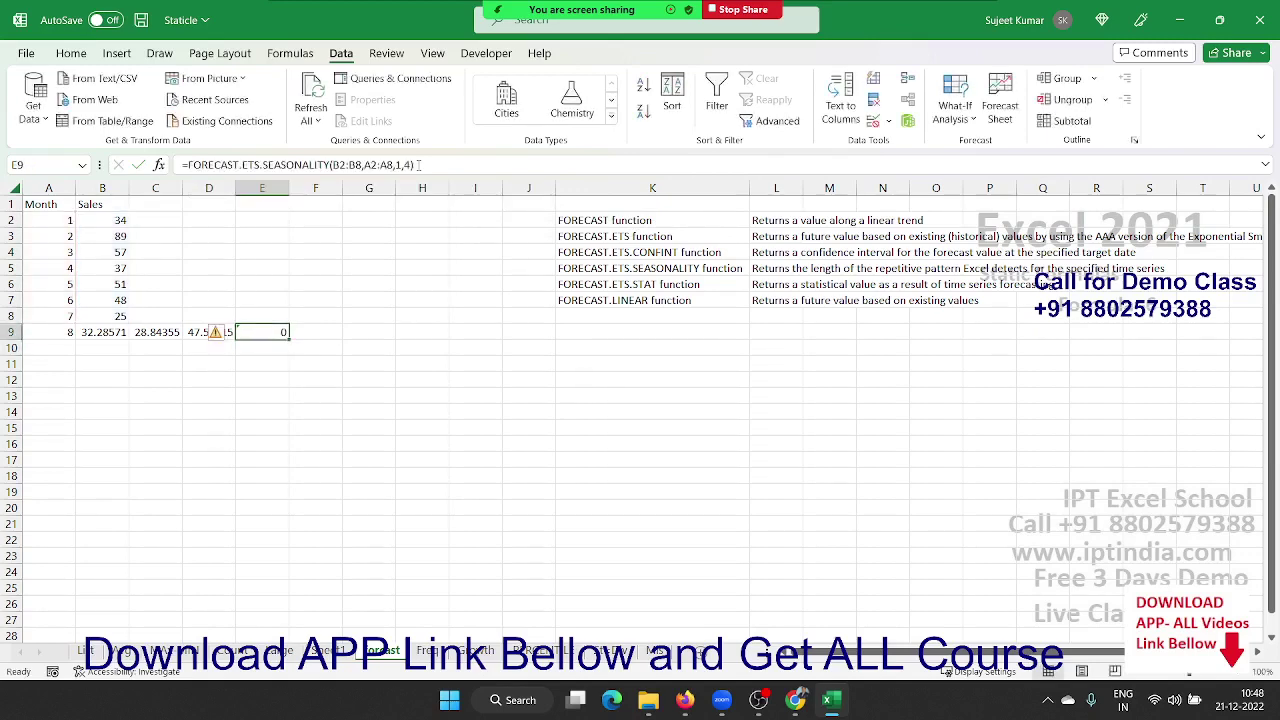
Reopen E9's formula, leave it unchanged, then click near the top of the window
left_click(419, 165)
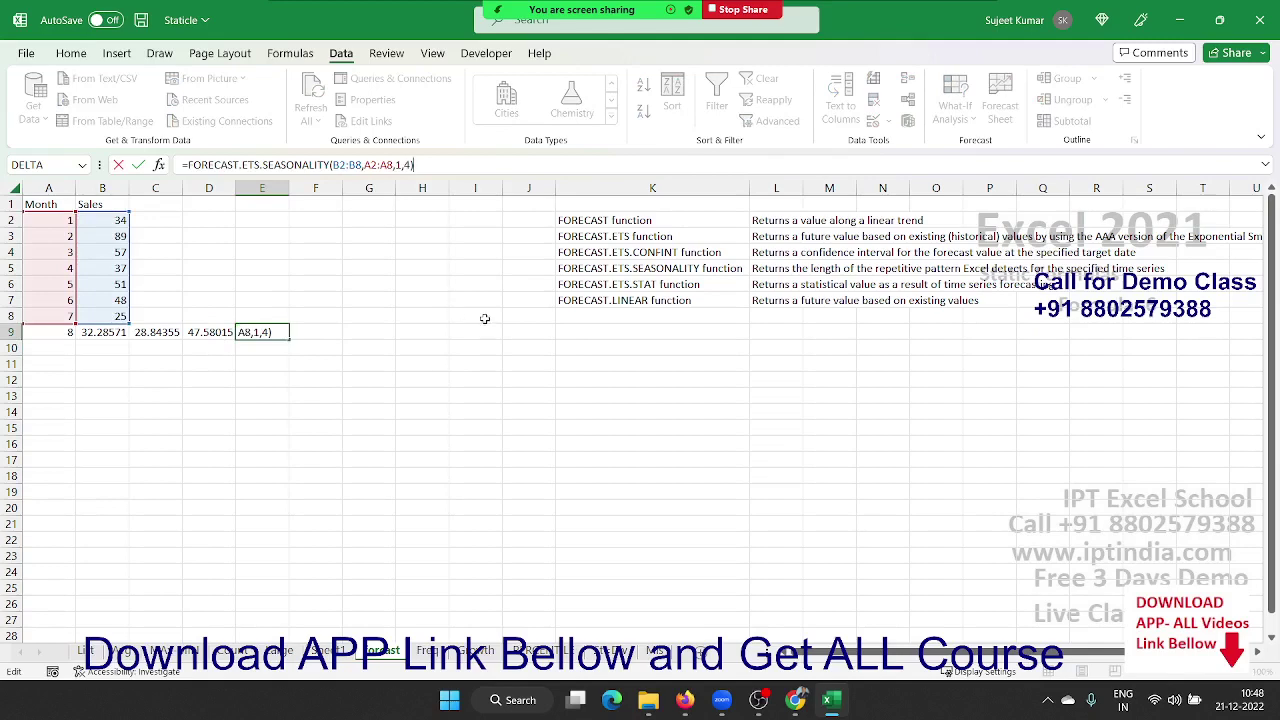
key("Escape")
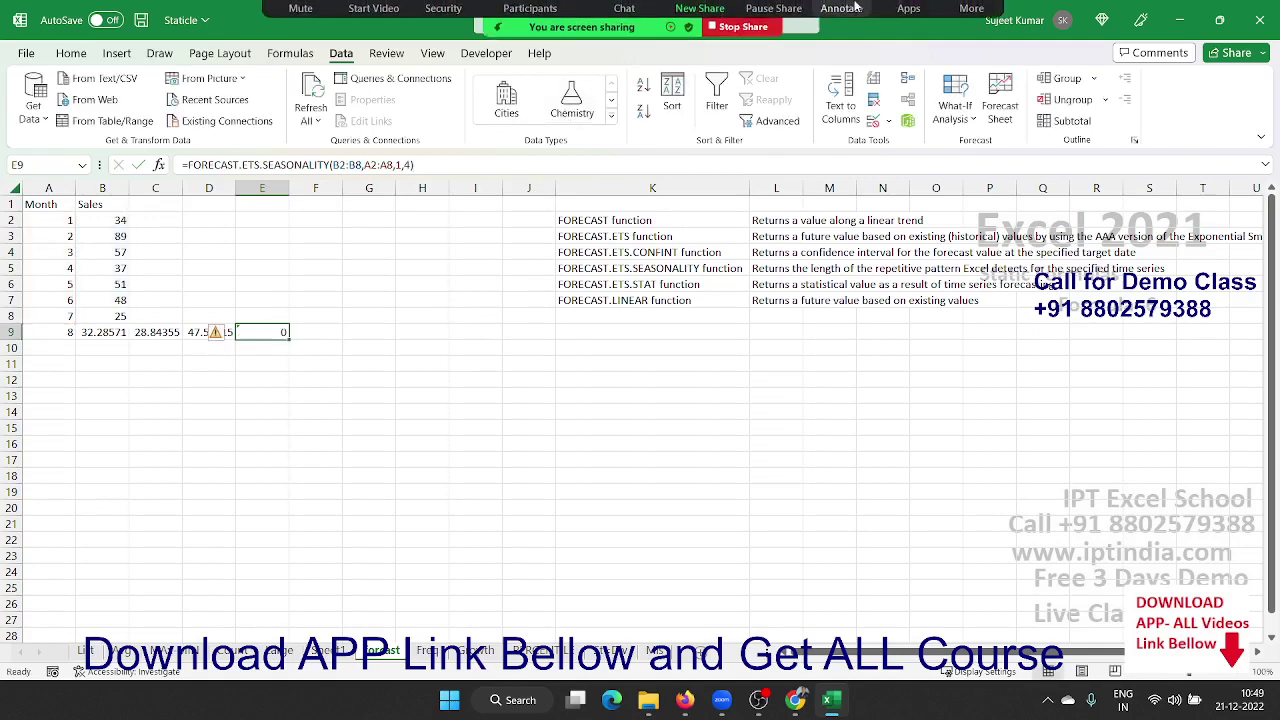
left_click(983, 18)
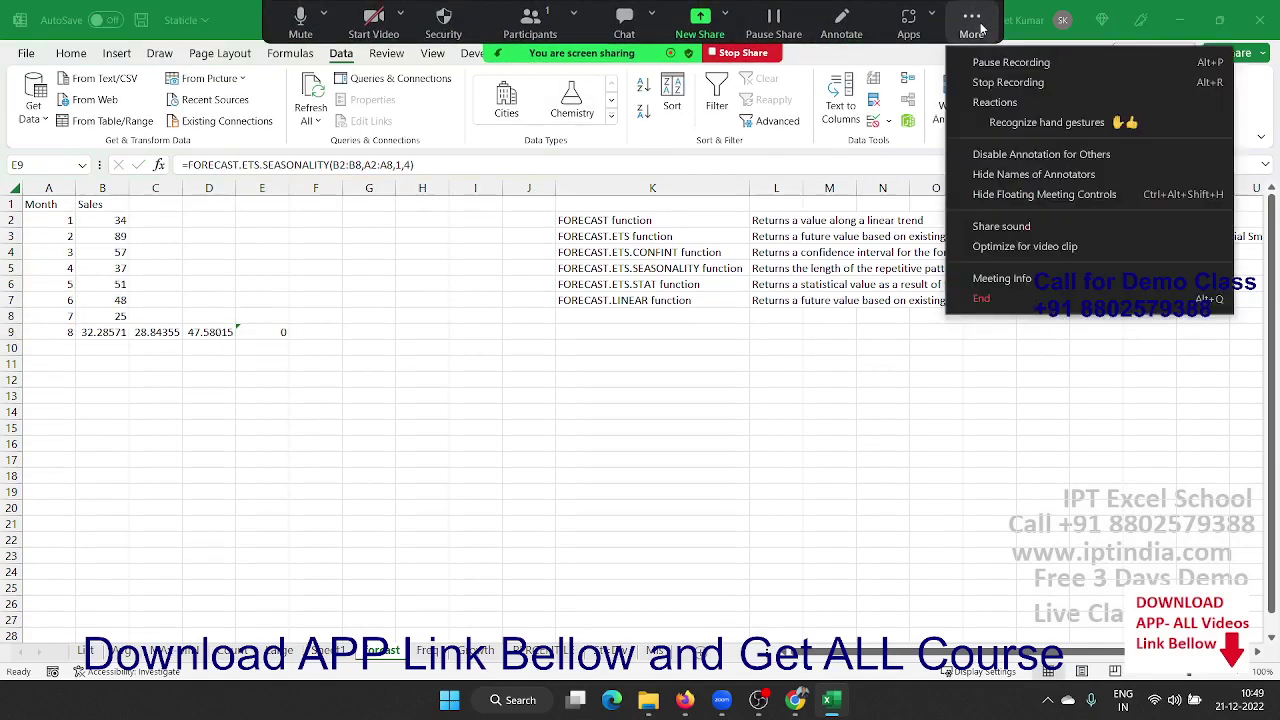
left_click(1000, 76)
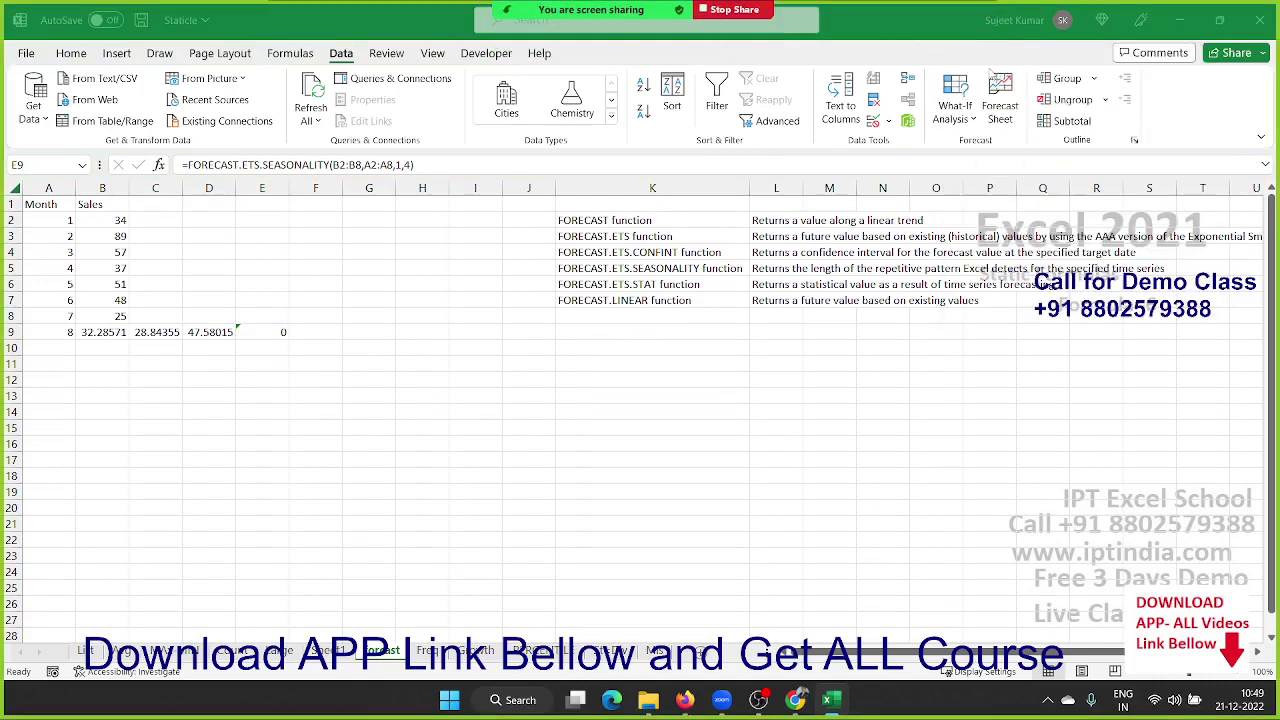